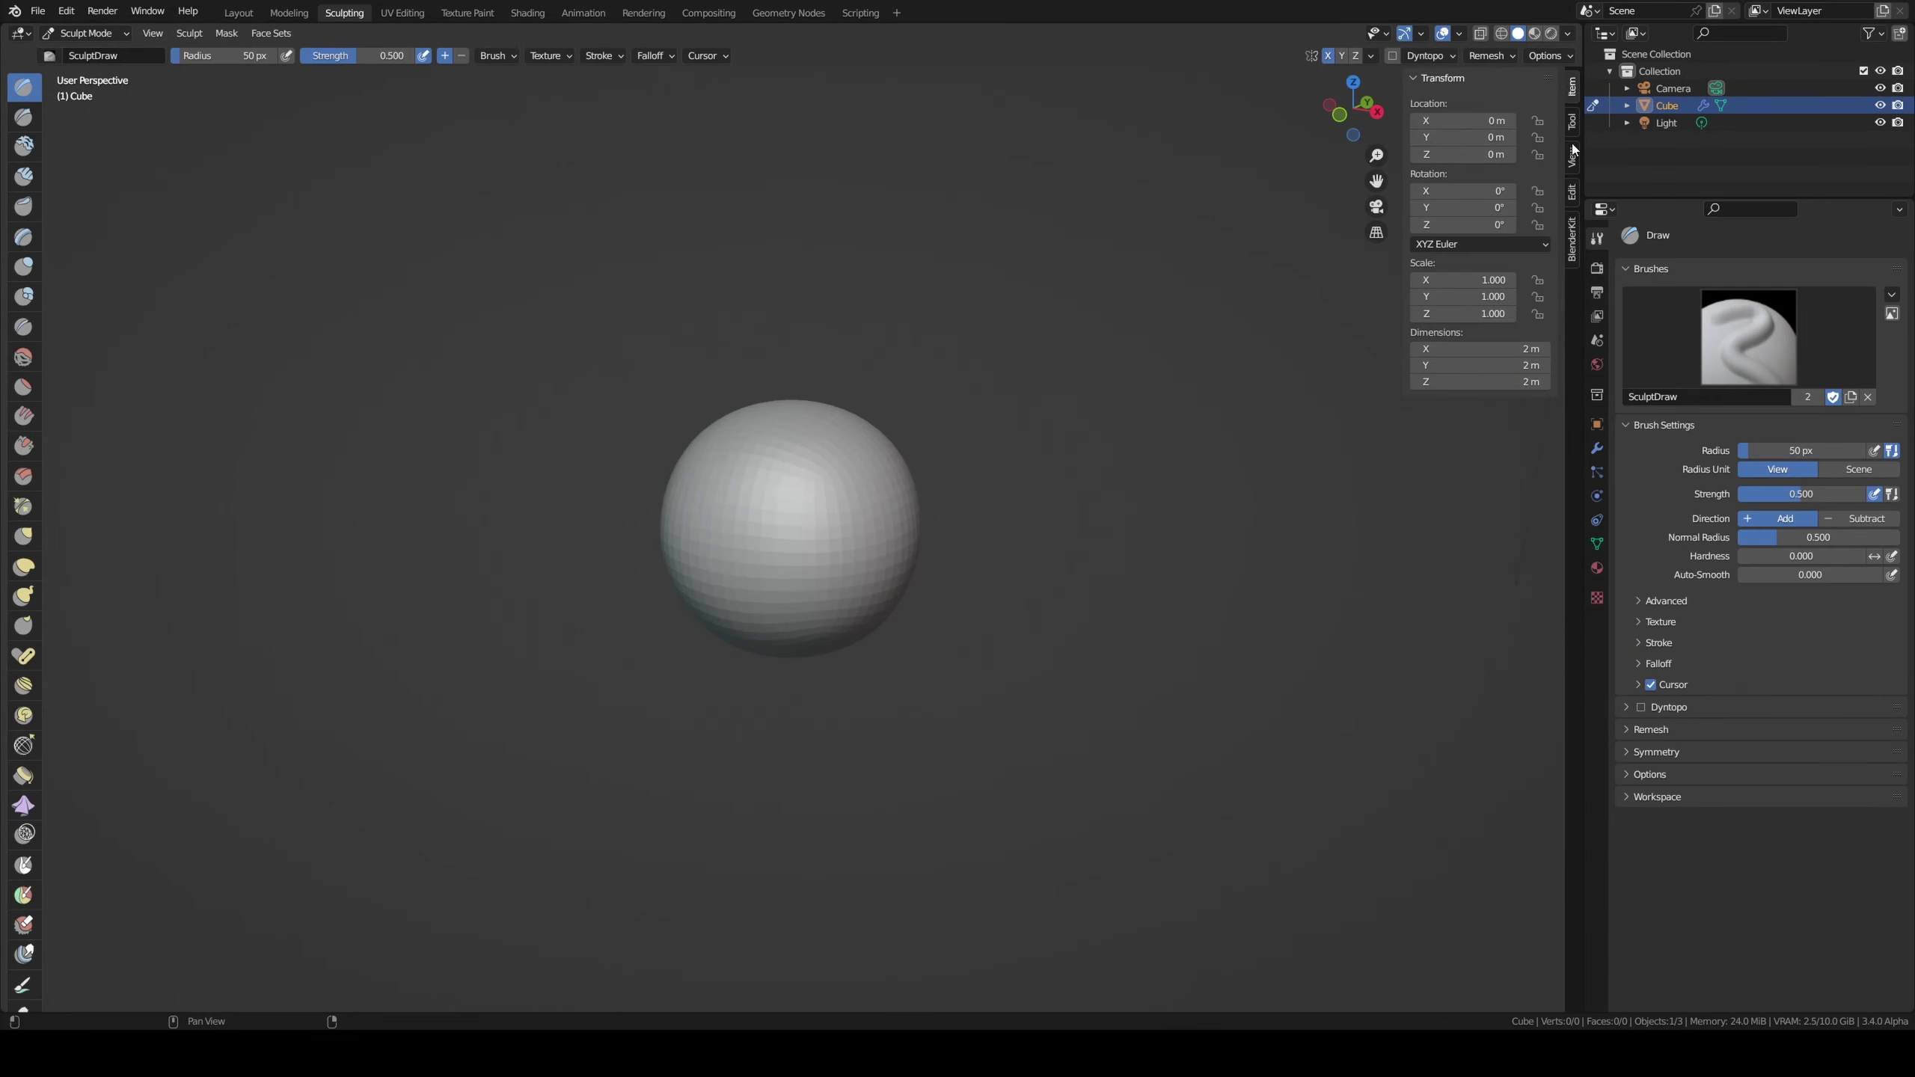
Step: From the front view, pull the sphere into an egg-shaped head
{"action": "left_click", "coordinate": [1598, 449]}
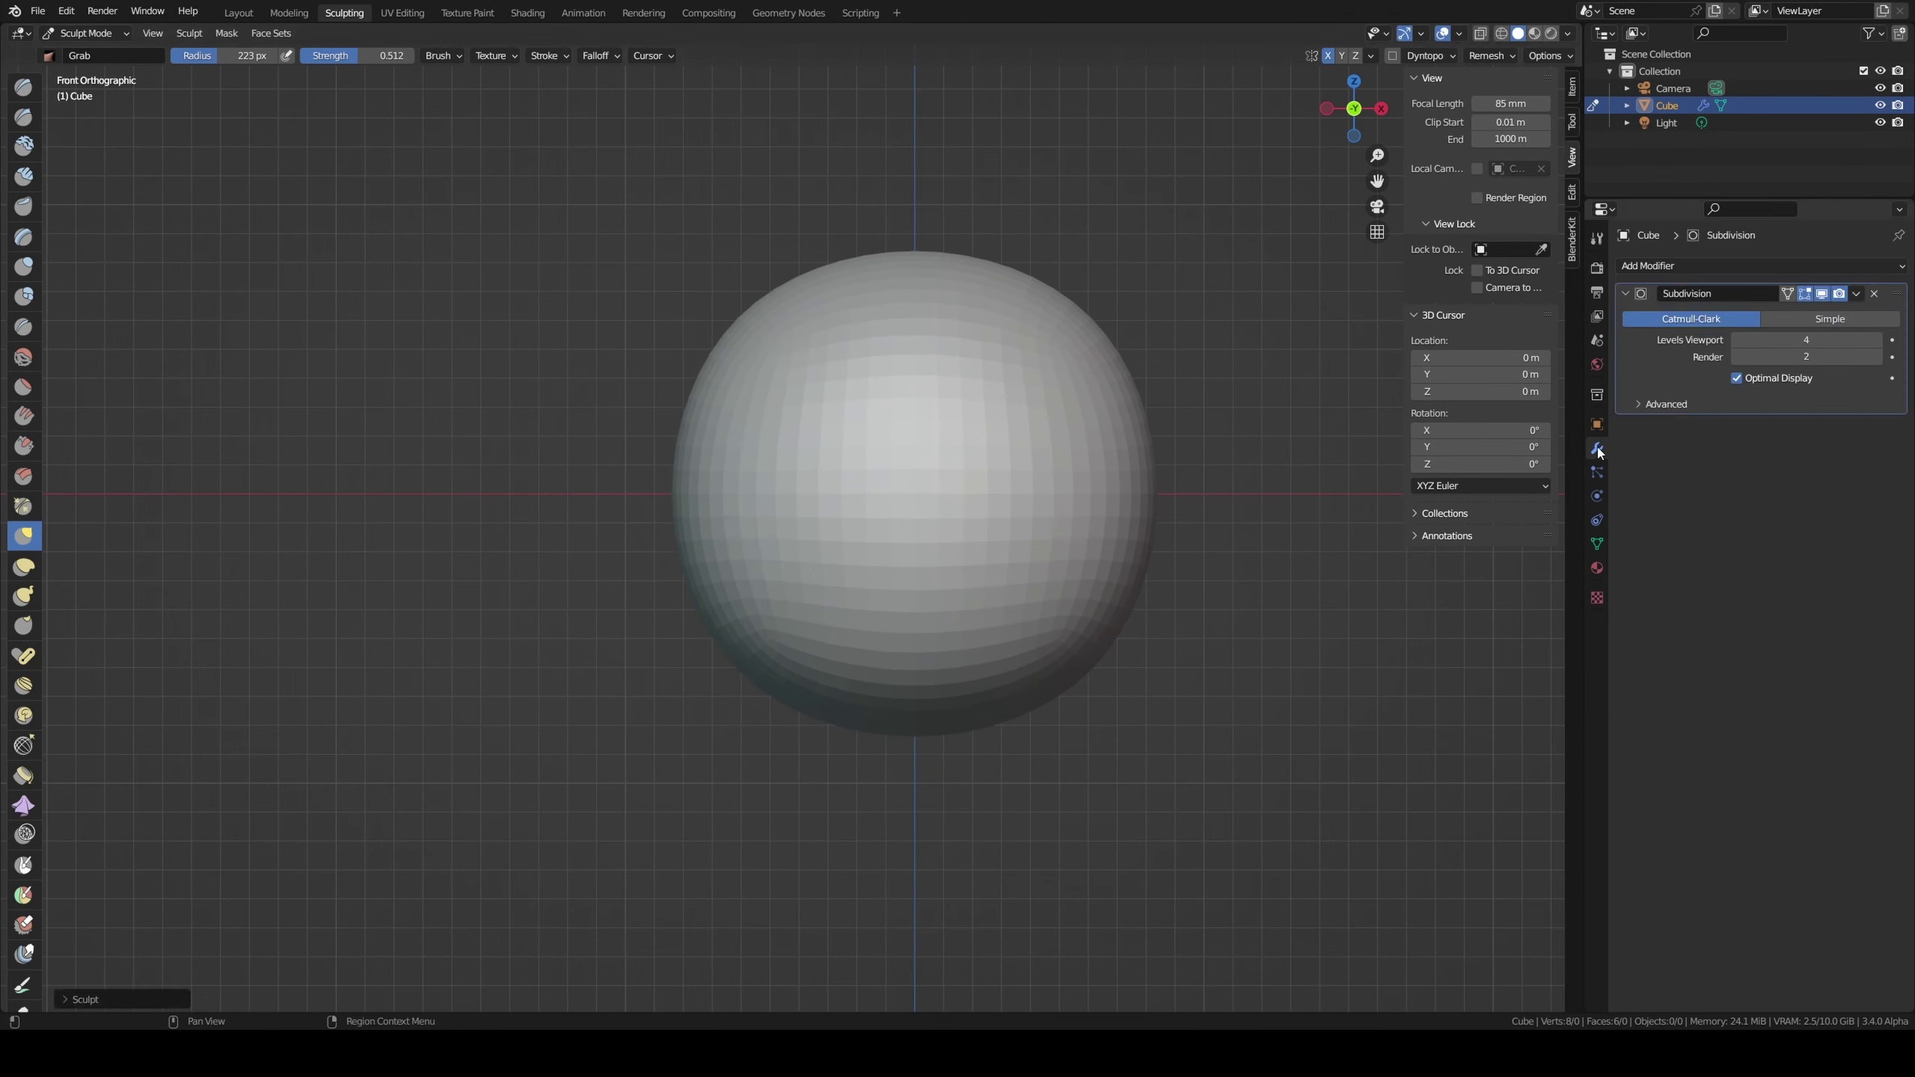
{"action": "left_click", "coordinate": [957, 618]}
{"action": "middle_click_drag", "start_coordinate": [957, 618], "coordinate": [641, 641]}
{"action": "left_click_drag", "start_coordinate": [867, 641], "coordinate": [812, 813]}
{"action": "middle_click_drag", "start_coordinate": [812, 813], "coordinate": [1069, 641]}
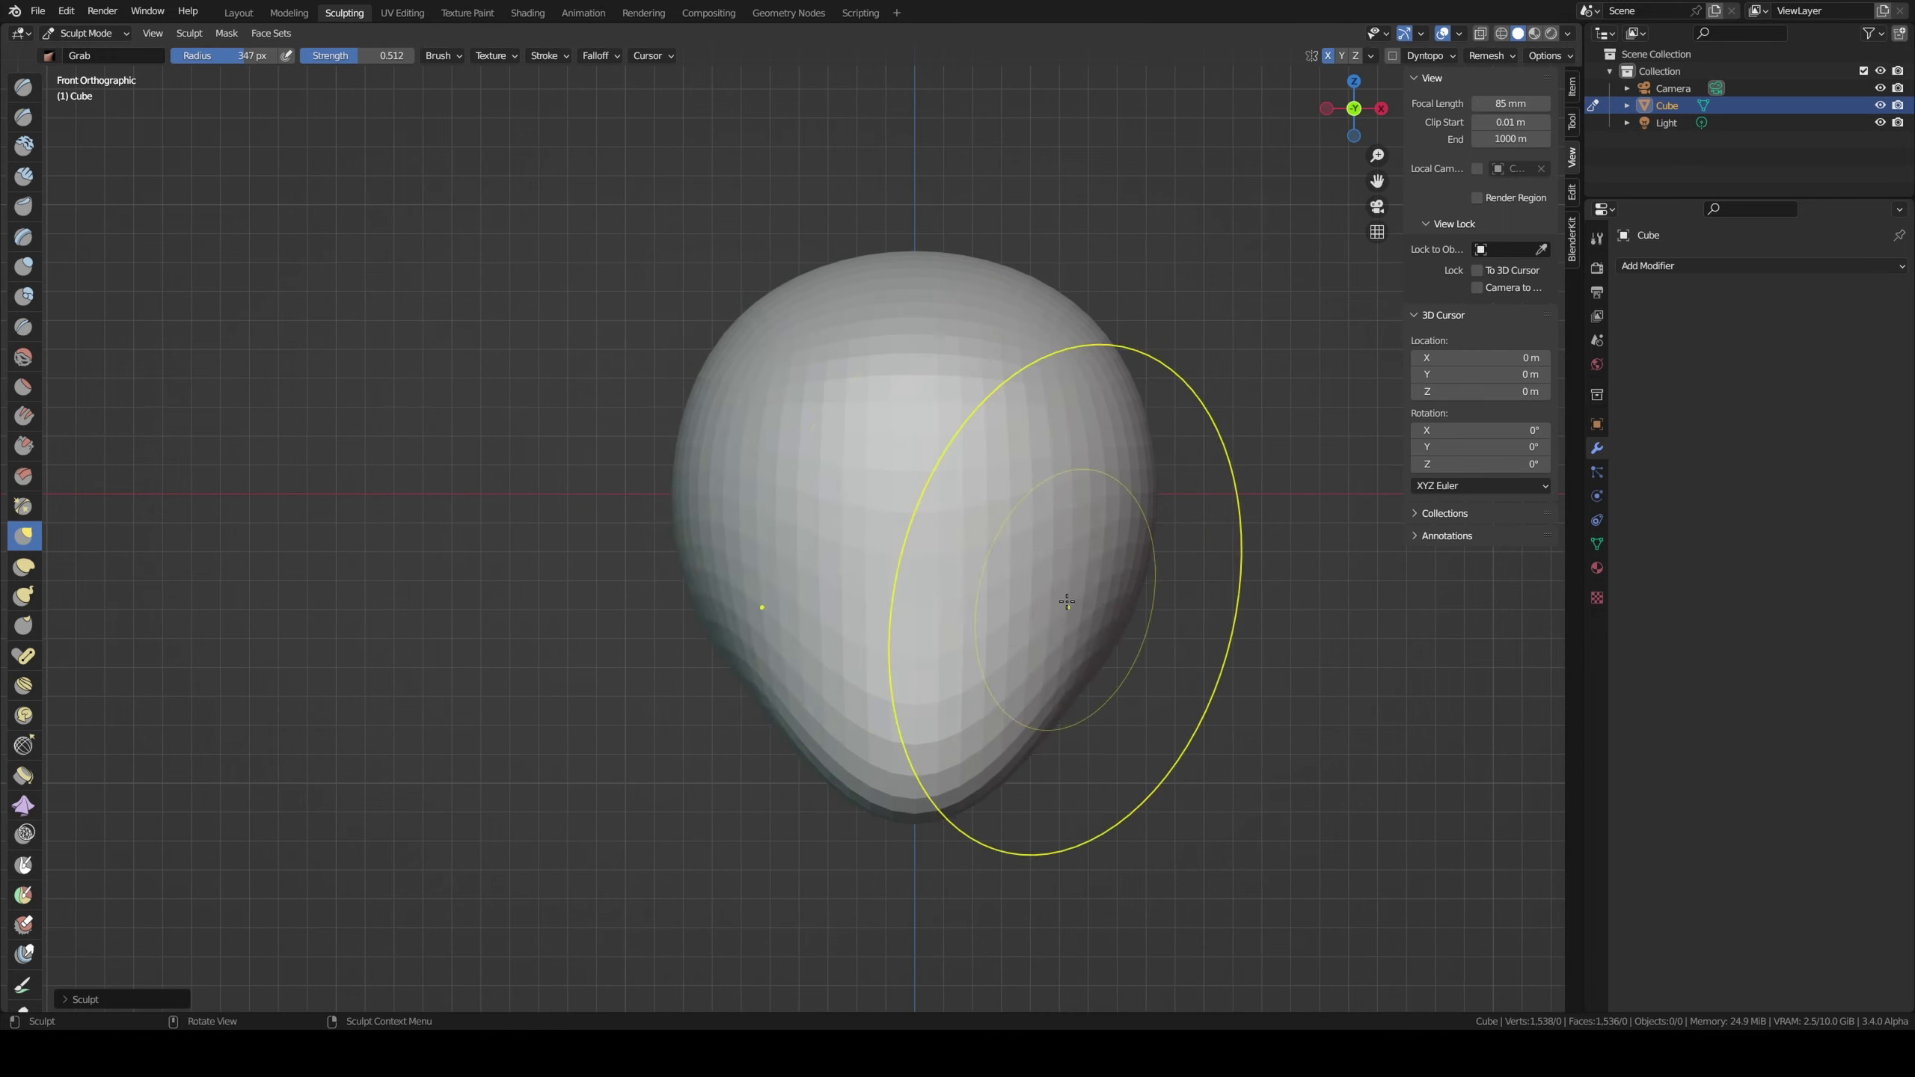
{"action": "mouse_move", "coordinate": [1123, 518]}
{"action": "middle_mouse_down"}
{"action": "mouse_move", "coordinate": [684, 556]}
{"action": "mouse_move", "coordinate": [704, 611]}
{"action": "mouse_move", "coordinate": [848, 372]}
{"action": "middle_mouse_up"}
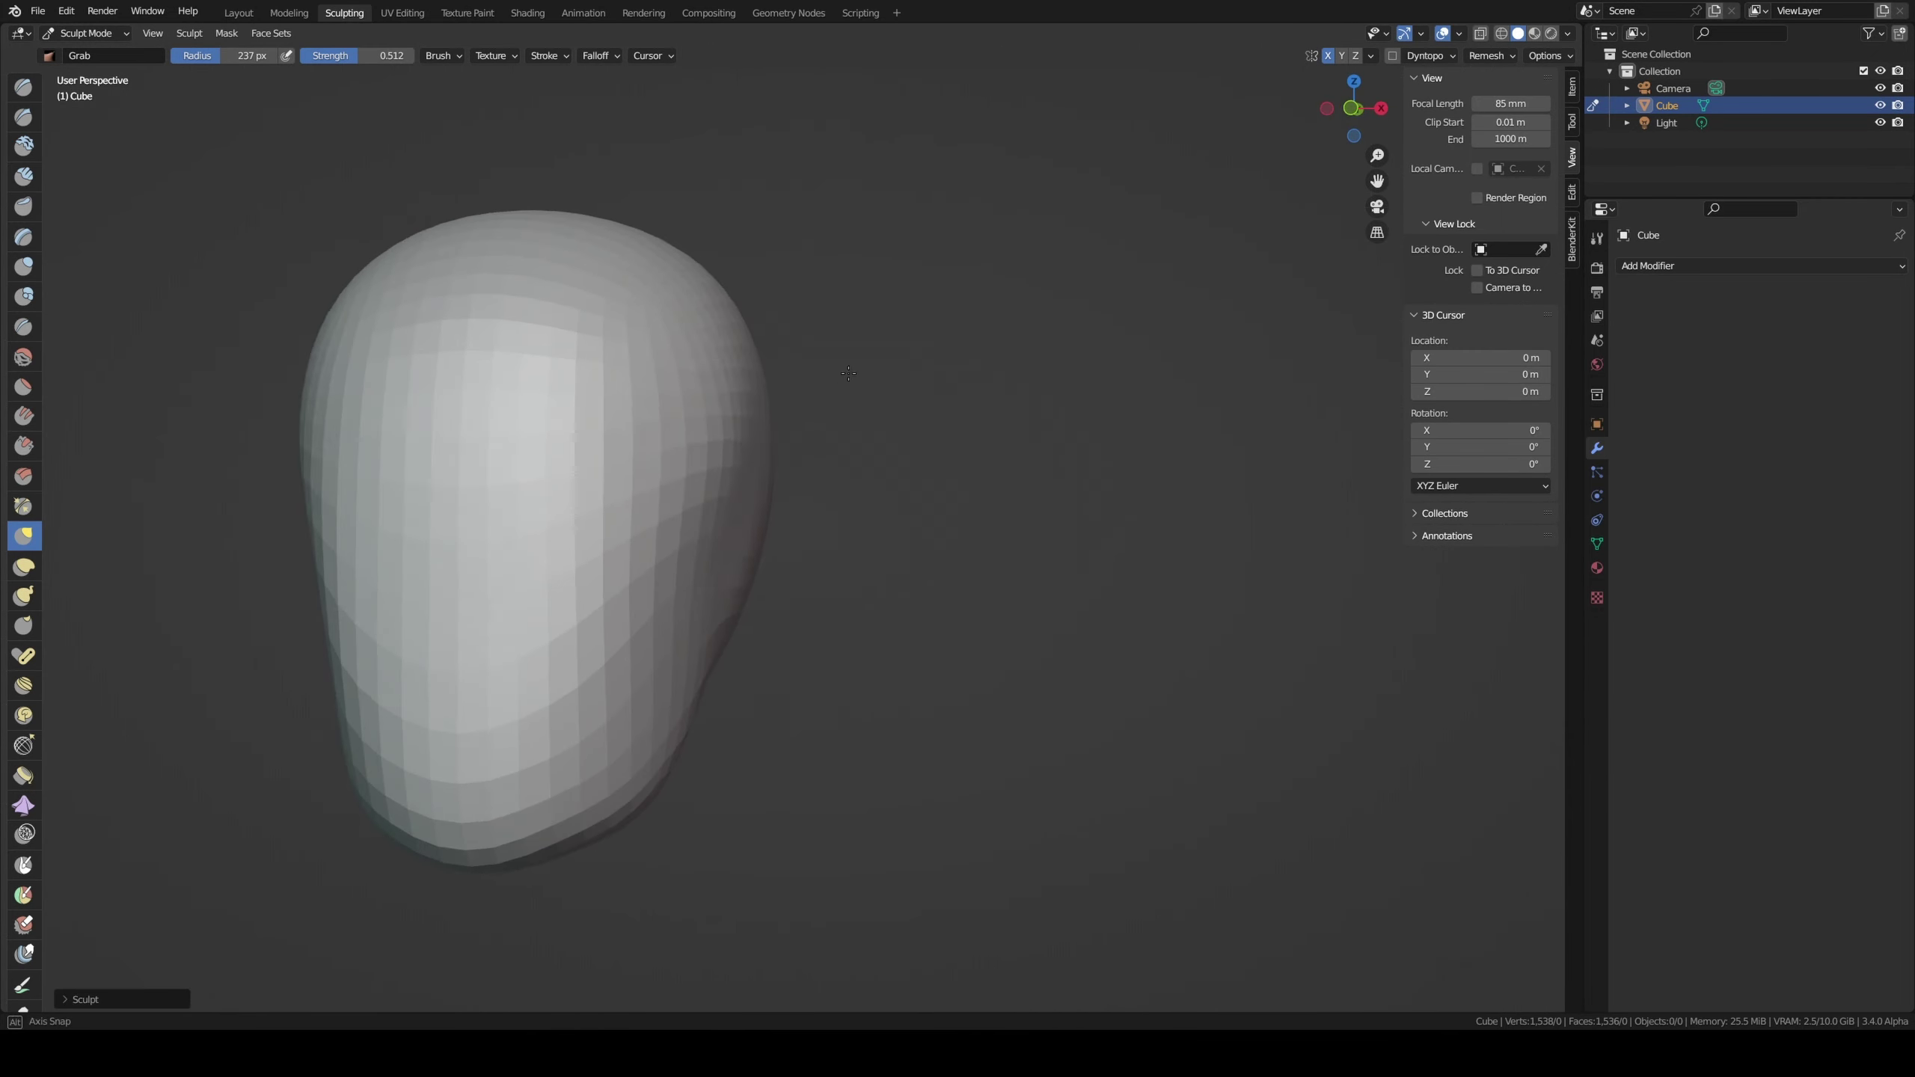
Step: Mask the upper head and pull the lower mesh down into a neck
{"action": "left_click", "coordinate": [188, 684]}
{"action": "middle_click_drag", "start_coordinate": [620, 407], "coordinate": [619, 363], "text": "alt"}
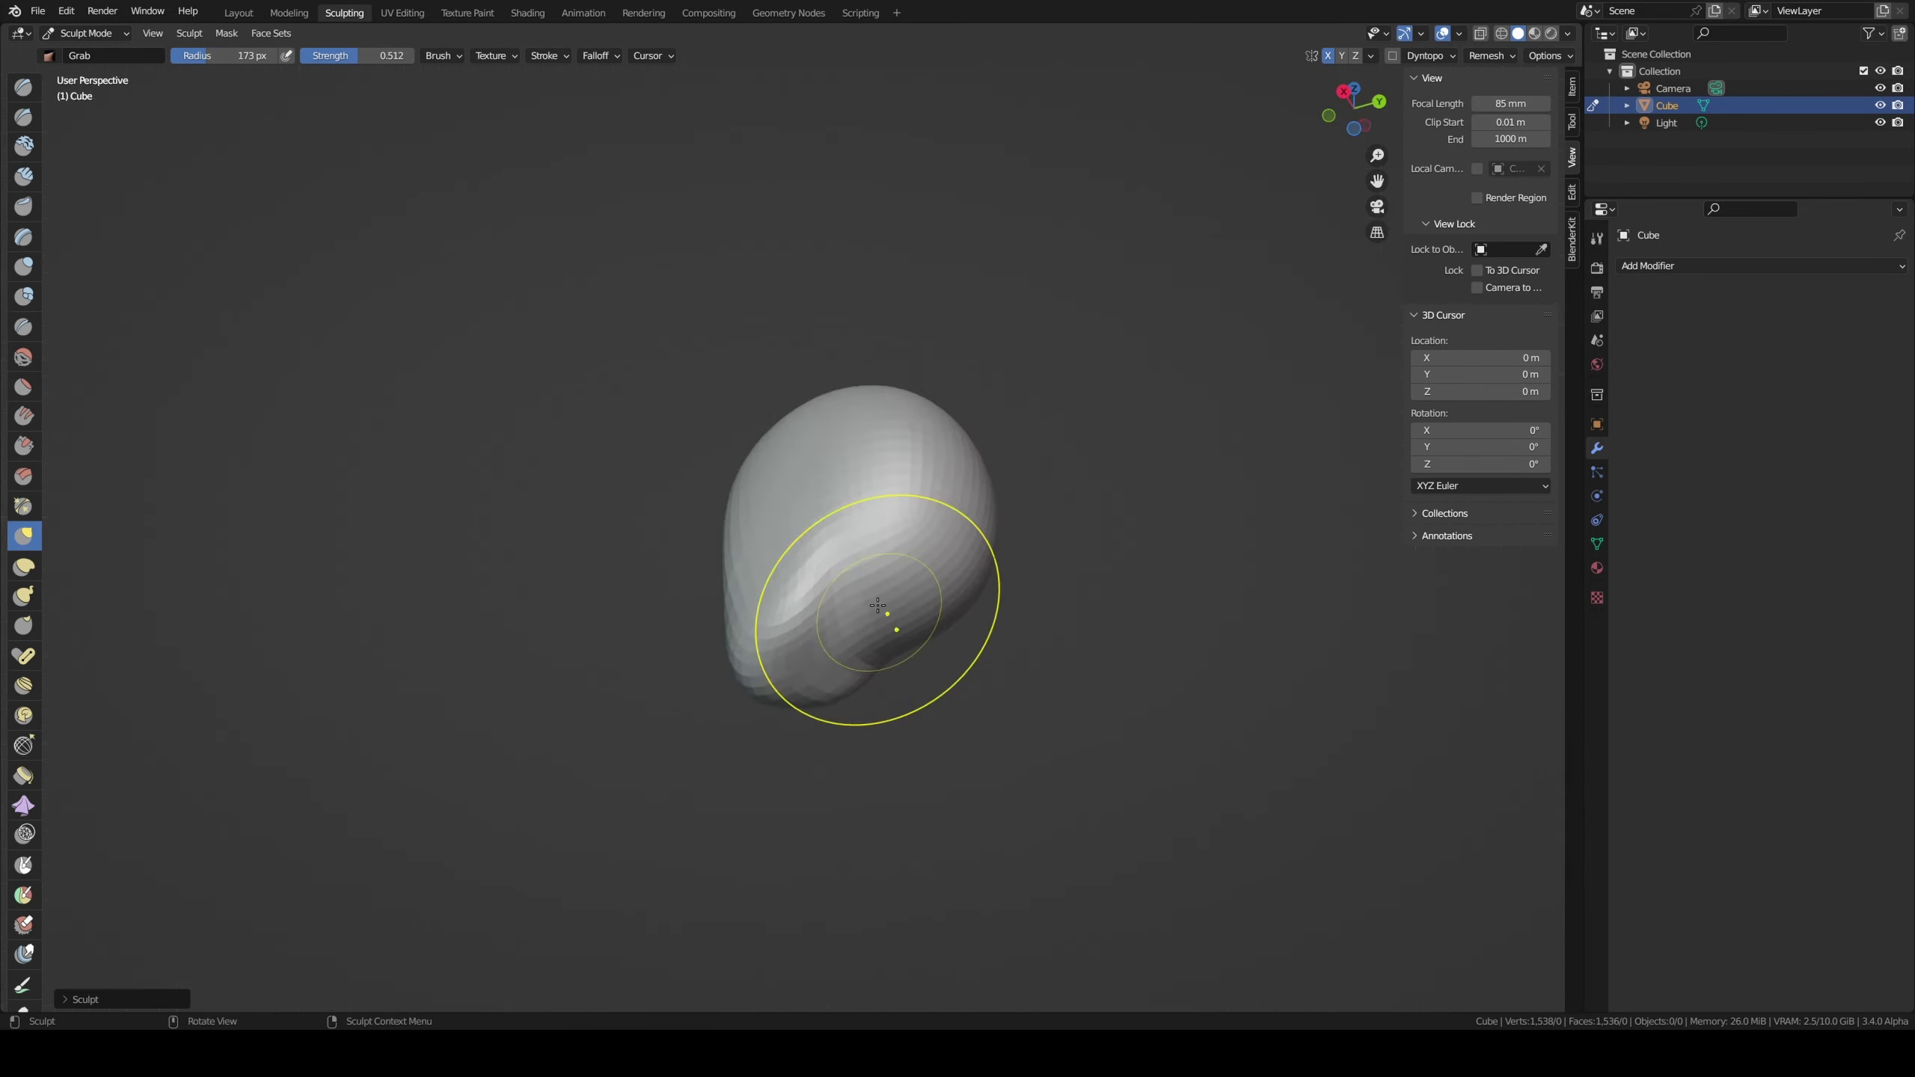
{"action": "key", "text": "m"}
{"action": "key", "text": "g"}
{"action": "left_click_drag", "start_coordinate": [743, 596], "coordinate": [834, 754]}
{"action": "middle_click_drag", "start_coordinate": [834, 755], "coordinate": [874, 367]}
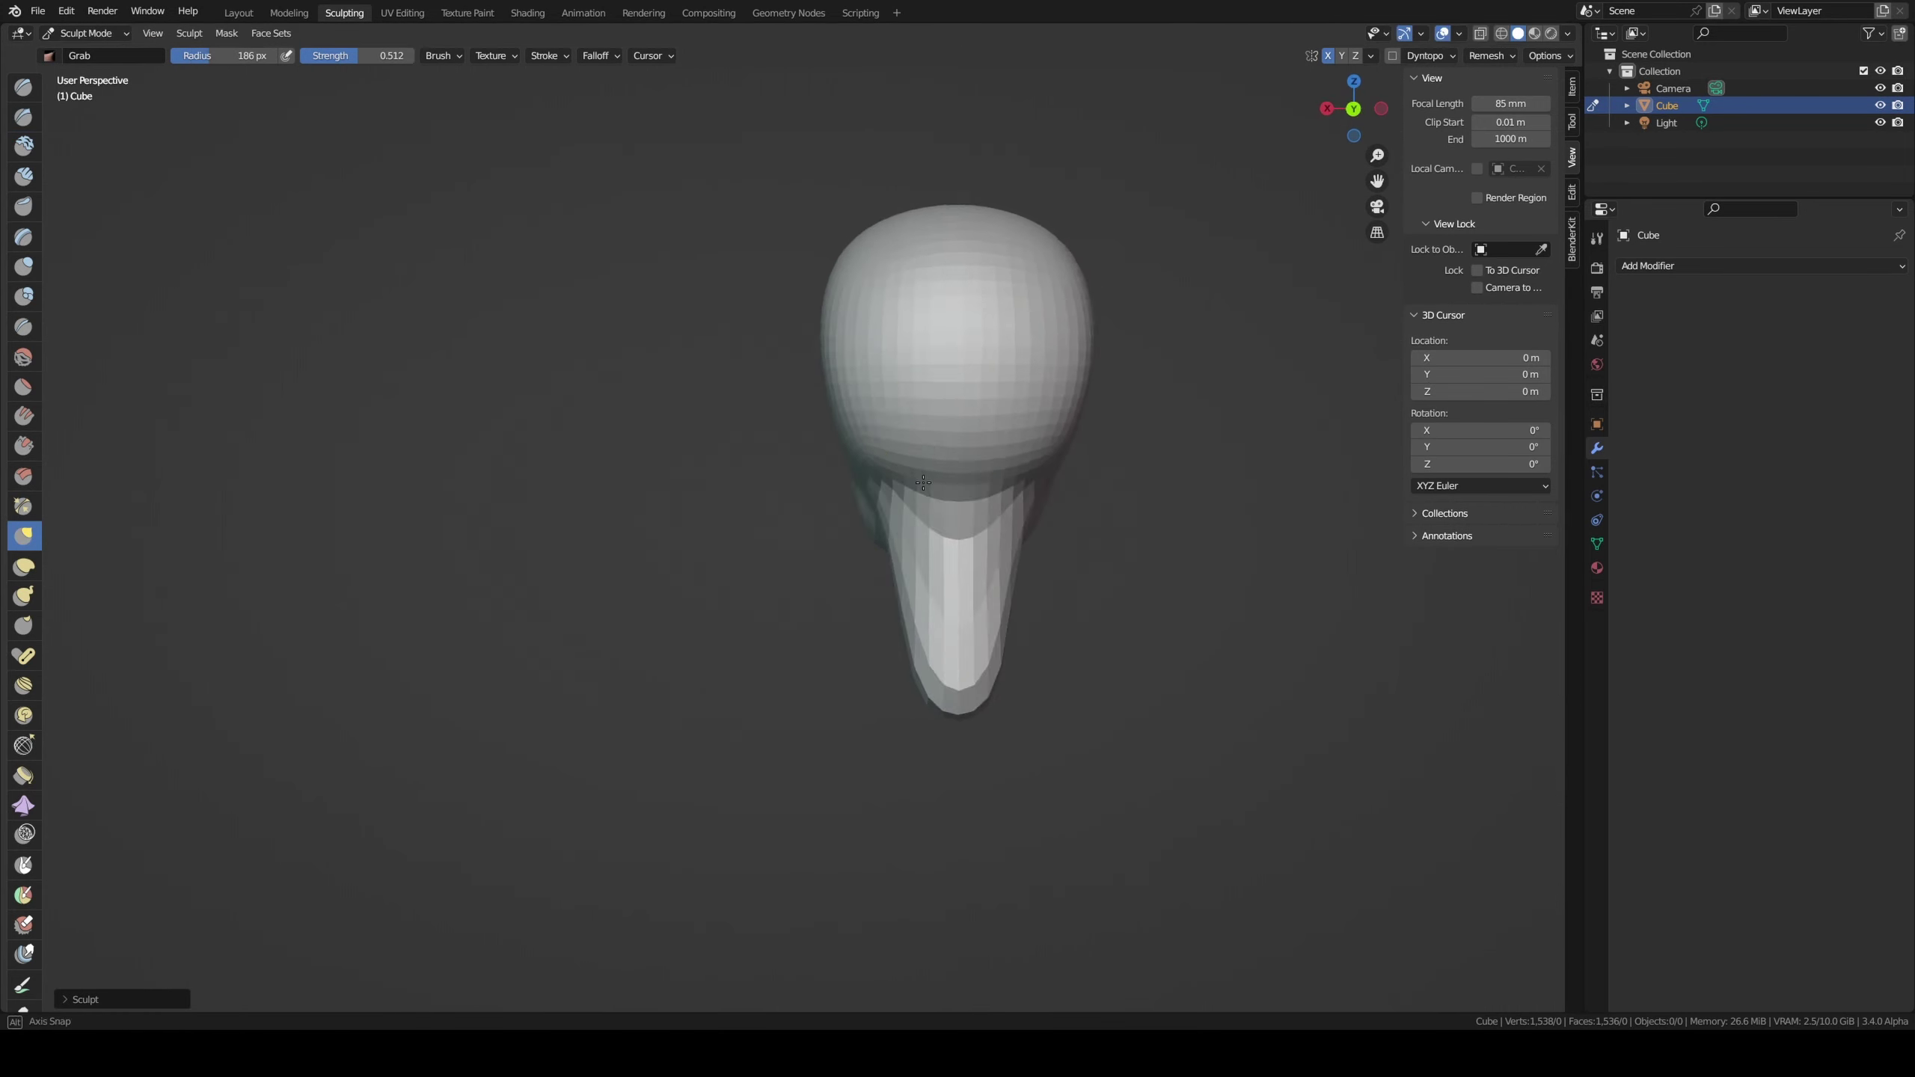
Step: Set a 182 px brush, remesh, and carve deeper eye sockets
{"action": "key", "text": "f"}
{"action": "left_click", "coordinate": [874, 367]}
{"action": "key", "text": "ctrl+r"}
{"action": "middle_click_drag", "start_coordinate": [790, 482], "coordinate": [1368, 61]}
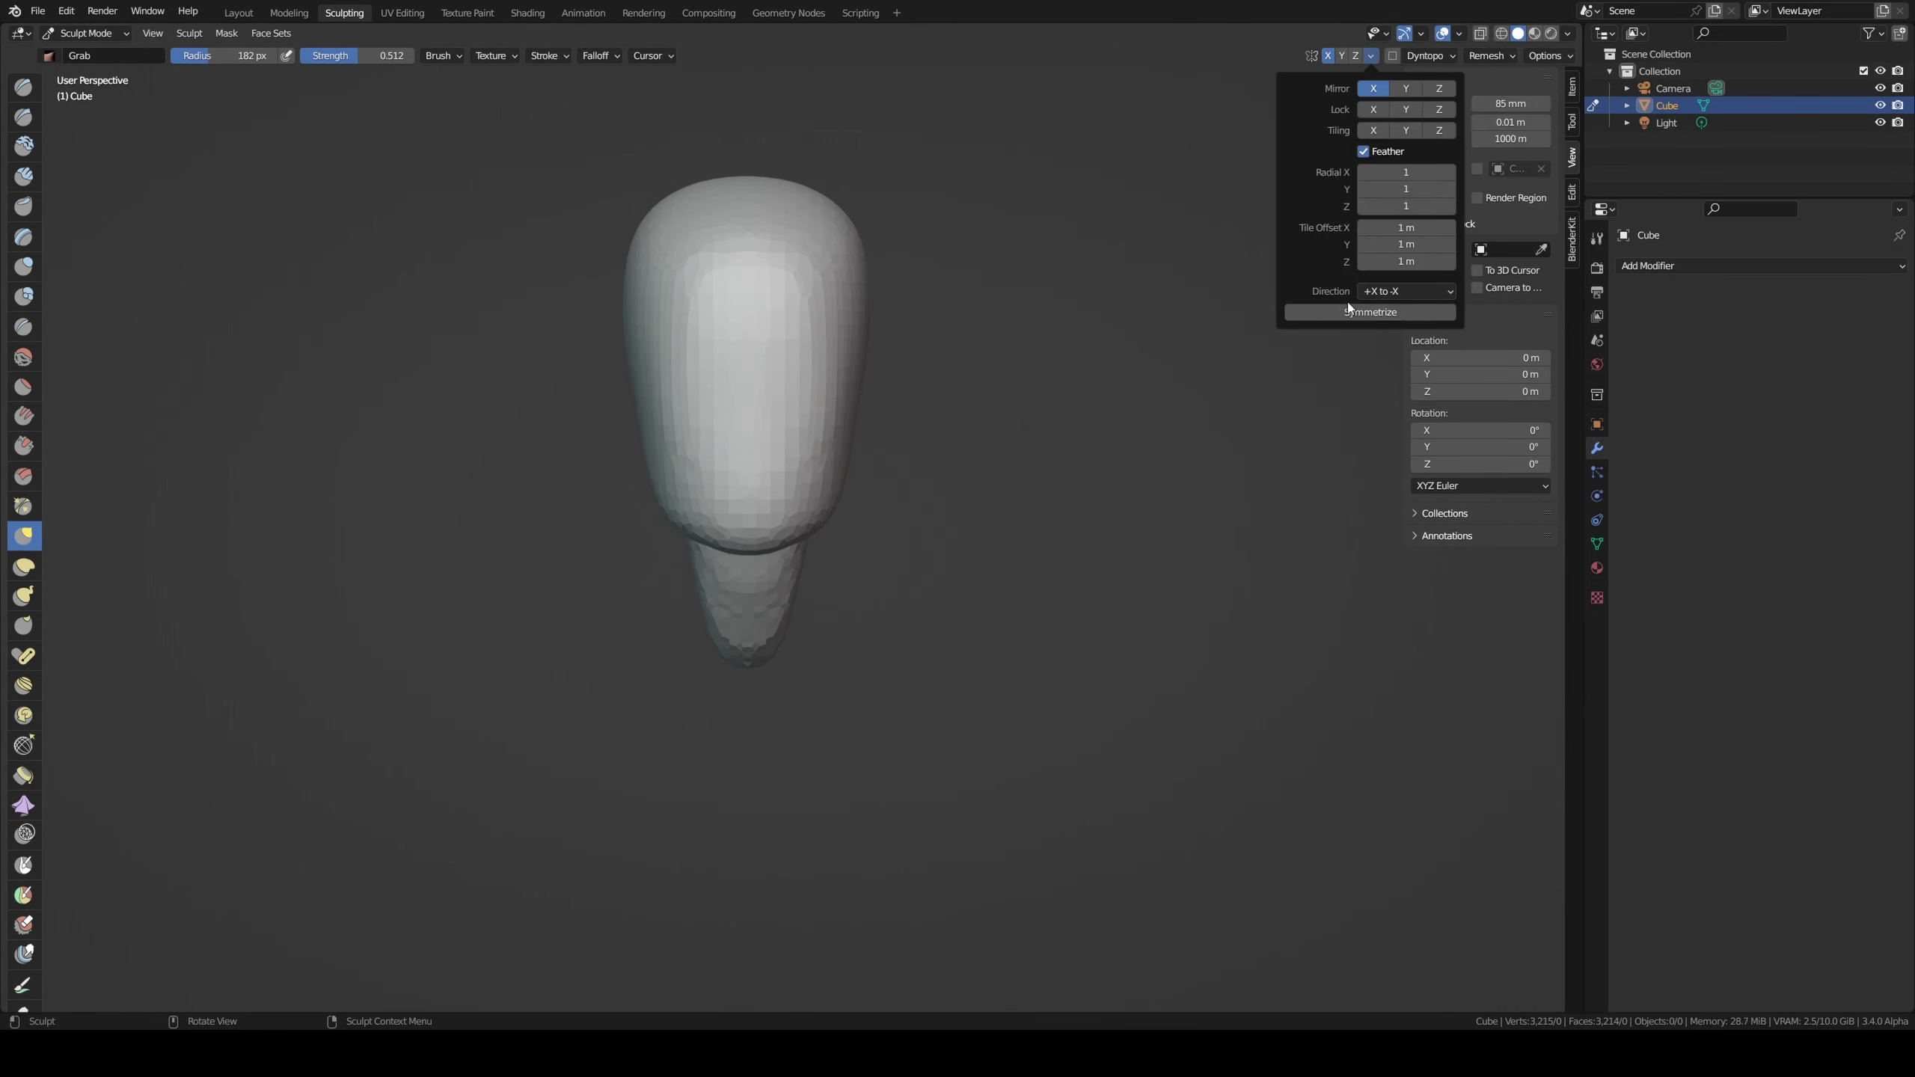
{"action": "left_click_drag", "start_coordinate": [788, 378], "coordinate": [784, 381]}
{"action": "mouse_move", "coordinate": [784, 380]}
{"action": "middle_mouse_down"}
{"action": "mouse_move", "coordinate": [890, 286]}
{"action": "mouse_move", "coordinate": [869, 246]}
{"action": "mouse_move", "coordinate": [983, 334]}
{"action": "mouse_move", "coordinate": [867, 355]}
{"action": "middle_mouse_up"}
Step: Pull the nose outward from the face in side profile
{"action": "key", "text": "c"}
{"action": "key", "text": "g"}
{"action": "key", "text": "KP_3"}
{"action": "left_click_drag", "start_coordinate": [848, 351], "coordinate": [818, 349]}
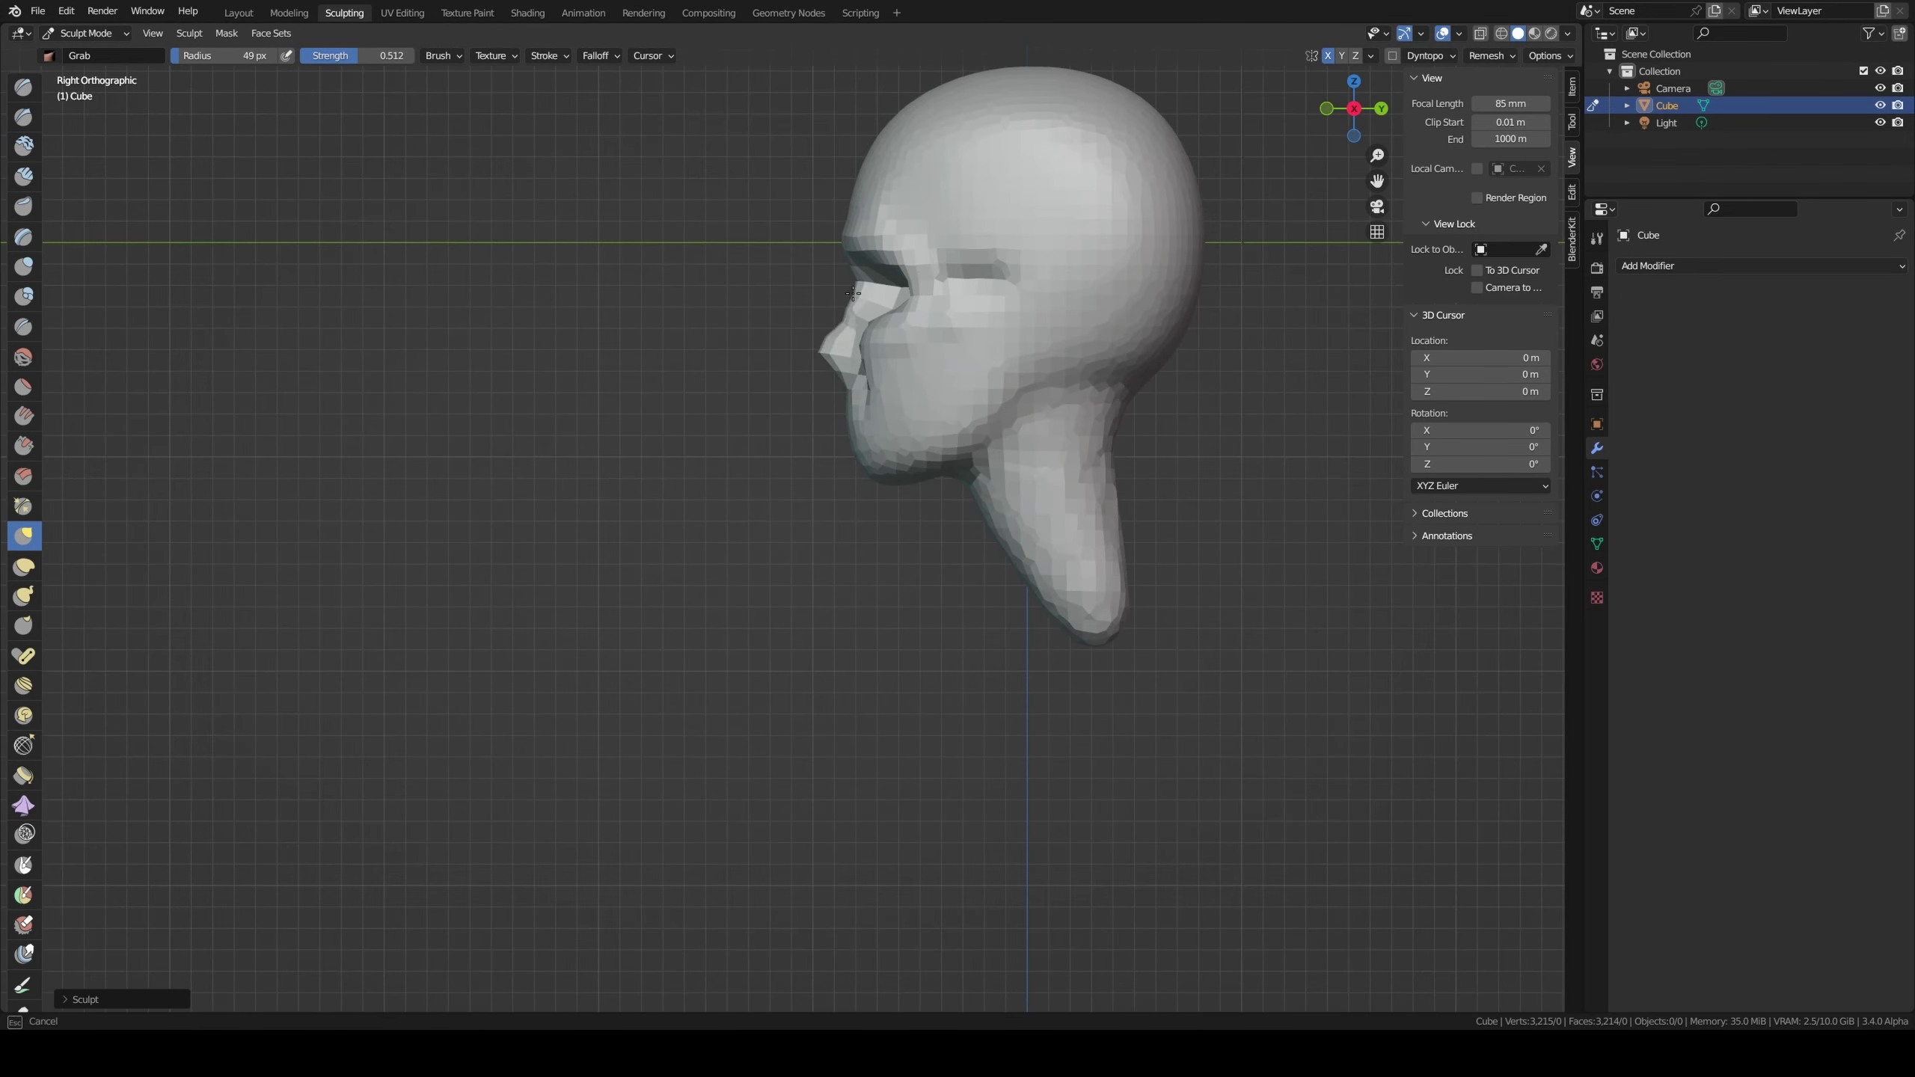
{"action": "mouse_move", "coordinate": [849, 390]}
{"action": "middle_mouse_down"}
{"action": "mouse_move", "coordinate": [855, 471]}
{"action": "mouse_move", "coordinate": [919, 479]}
{"action": "mouse_move", "coordinate": [972, 423]}
{"action": "mouse_move", "coordinate": [1034, 462]}
{"action": "mouse_move", "coordinate": [1185, 259]}
{"action": "middle_mouse_up"}
Step: Resize the brush and check the head's shape from the side
{"action": "key", "text": "f"}
{"action": "key", "text": "KP_3"}
{"action": "key", "text": "f"}
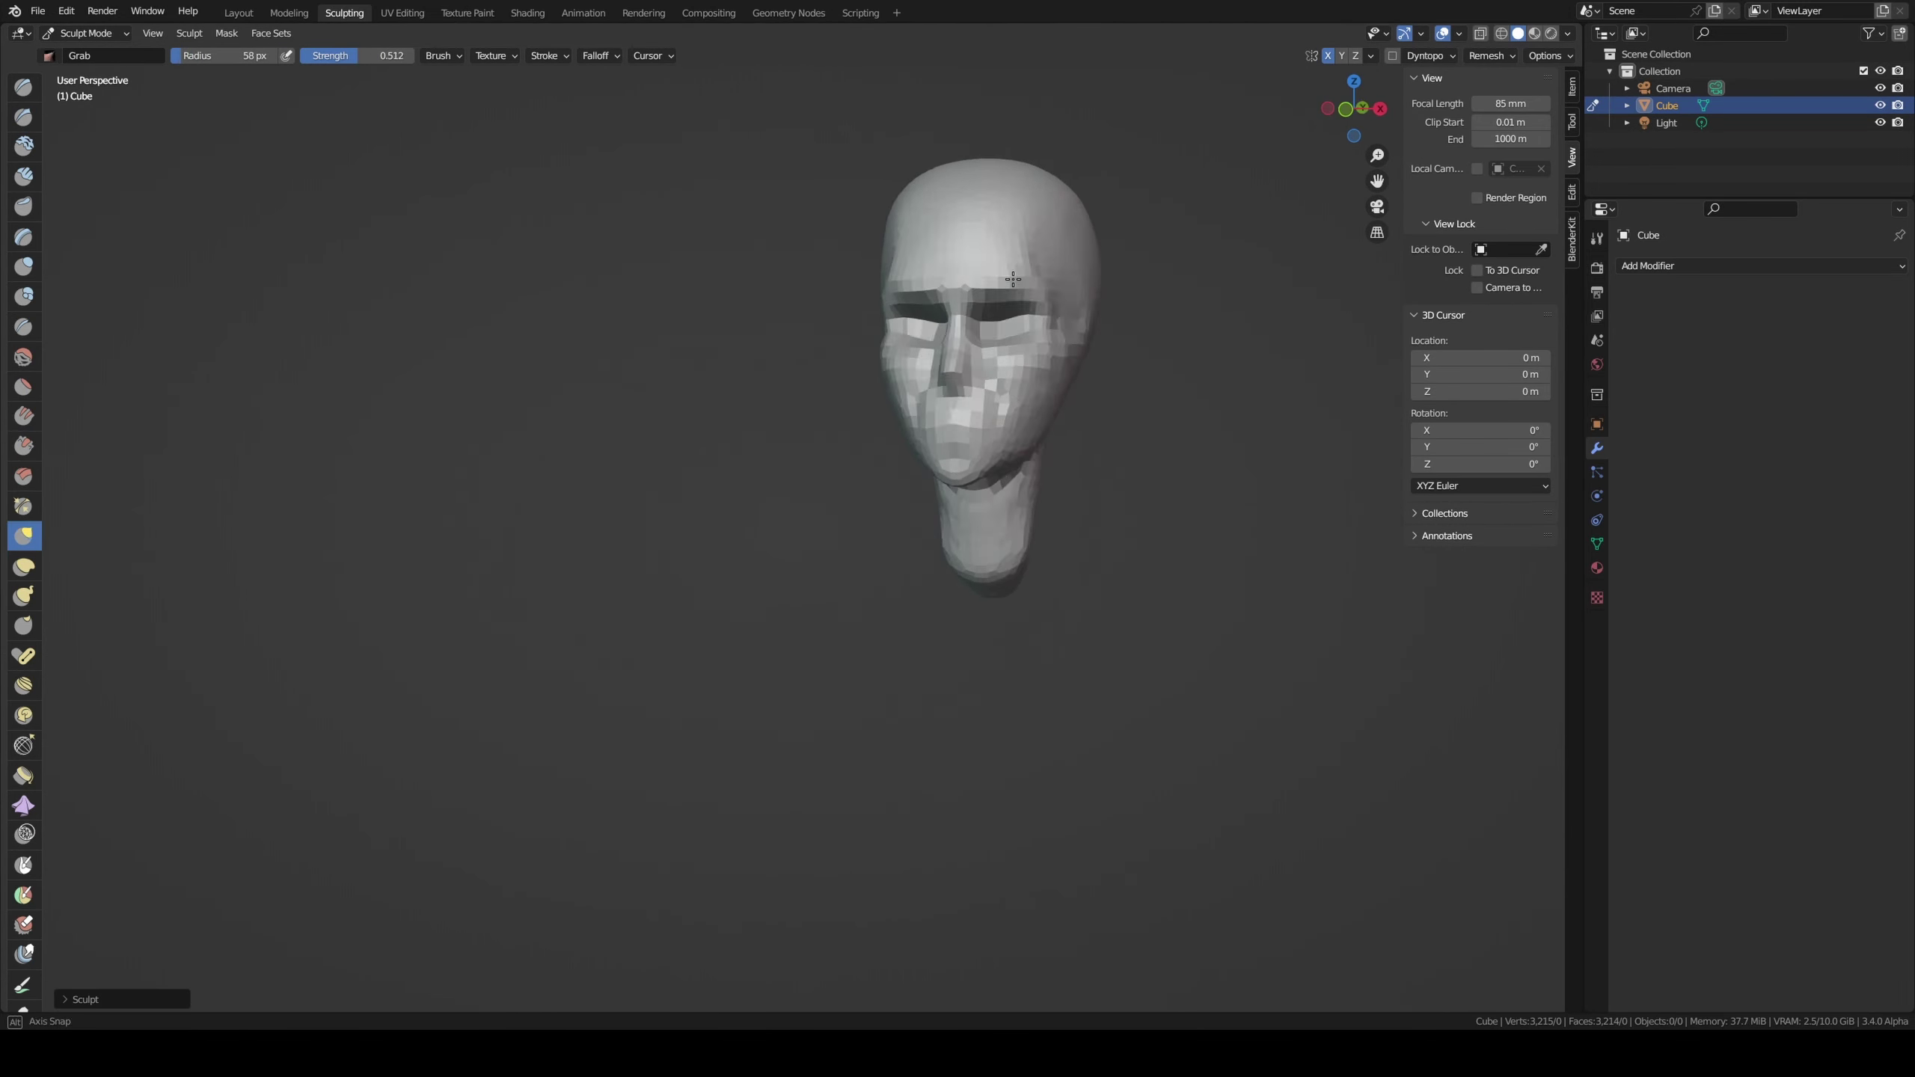
{"action": "middle_click_drag", "start_coordinate": [1013, 279], "coordinate": [927, 336]}
{"action": "key", "text": "f"}
{"action": "key", "text": "KP_3"}
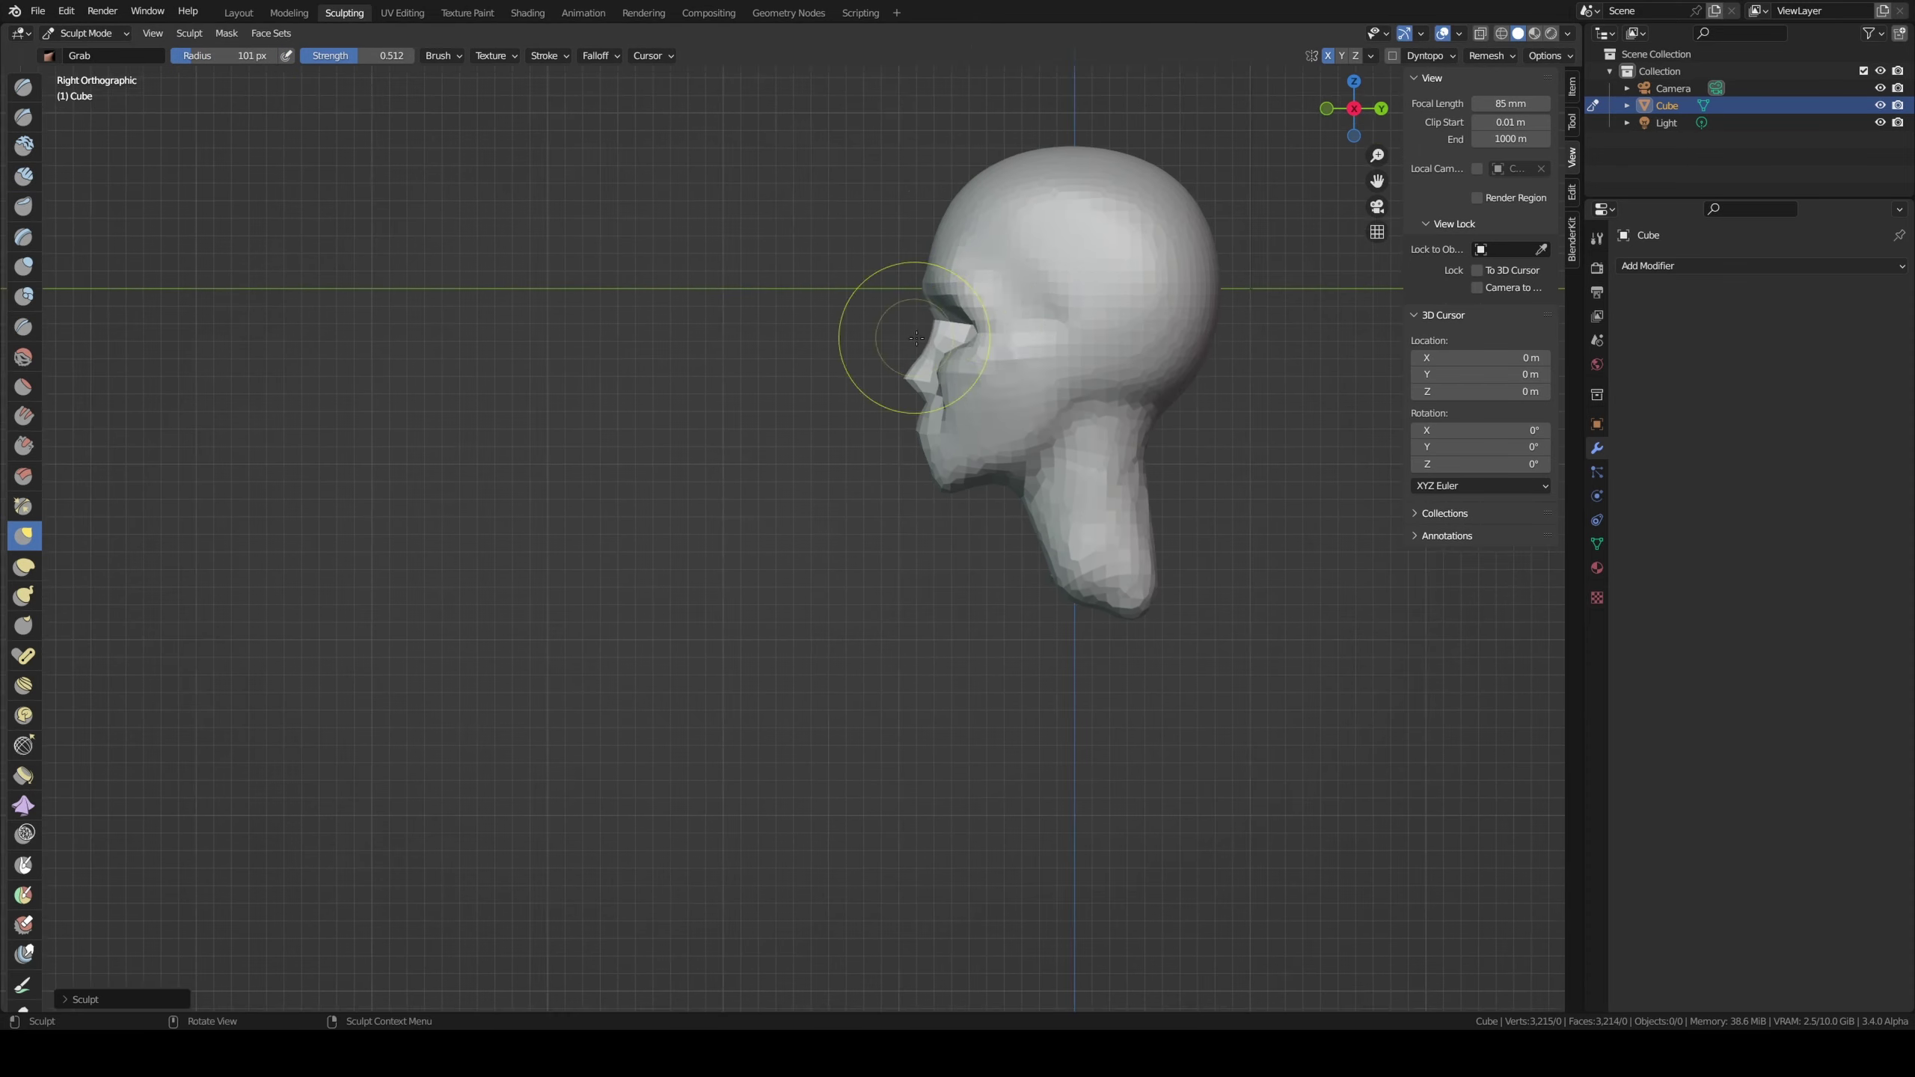
Step: Build up the face with Clay Strips and save the blend file
{"action": "scroll", "coordinate": [916, 338], "scroll_direction": "down", "scroll_amount": 1}
{"action": "mouse_move", "coordinate": [1240, 321]}
{"action": "middle_mouse_down"}
{"action": "mouse_move", "coordinate": [897, 321]}
{"action": "mouse_move", "coordinate": [791, 364]}
{"action": "mouse_move", "coordinate": [858, 401]}
{"action": "mouse_move", "coordinate": [870, 447]}
{"action": "middle_mouse_up"}
{"action": "key", "text": "c"}
{"action": "key", "text": "ctrl+s"}
Step: Add UV sphere eyeballs in the sockets and a flattened cylinder ear beside the head
{"action": "left_click", "coordinate": [939, 523]}
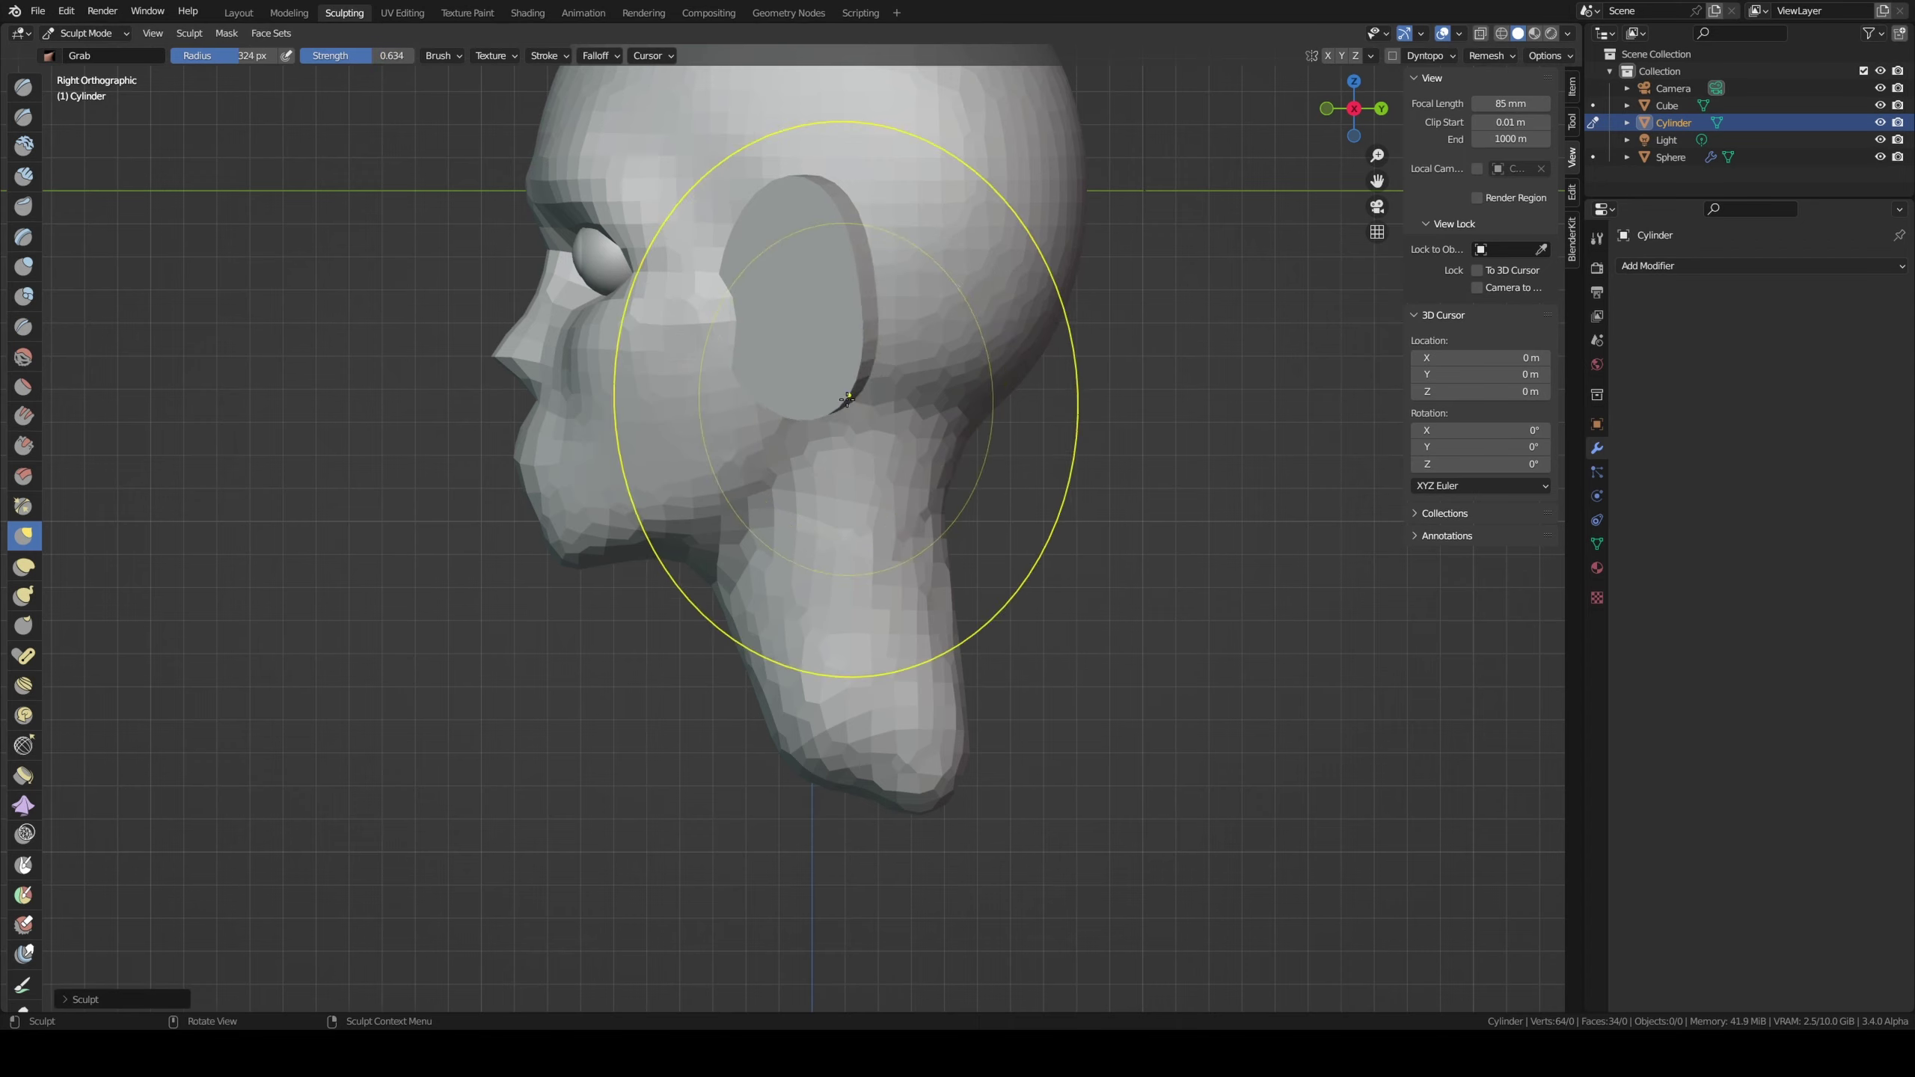
{"action": "middle_click_drag", "start_coordinate": [790, 205], "coordinate": [934, 278]}
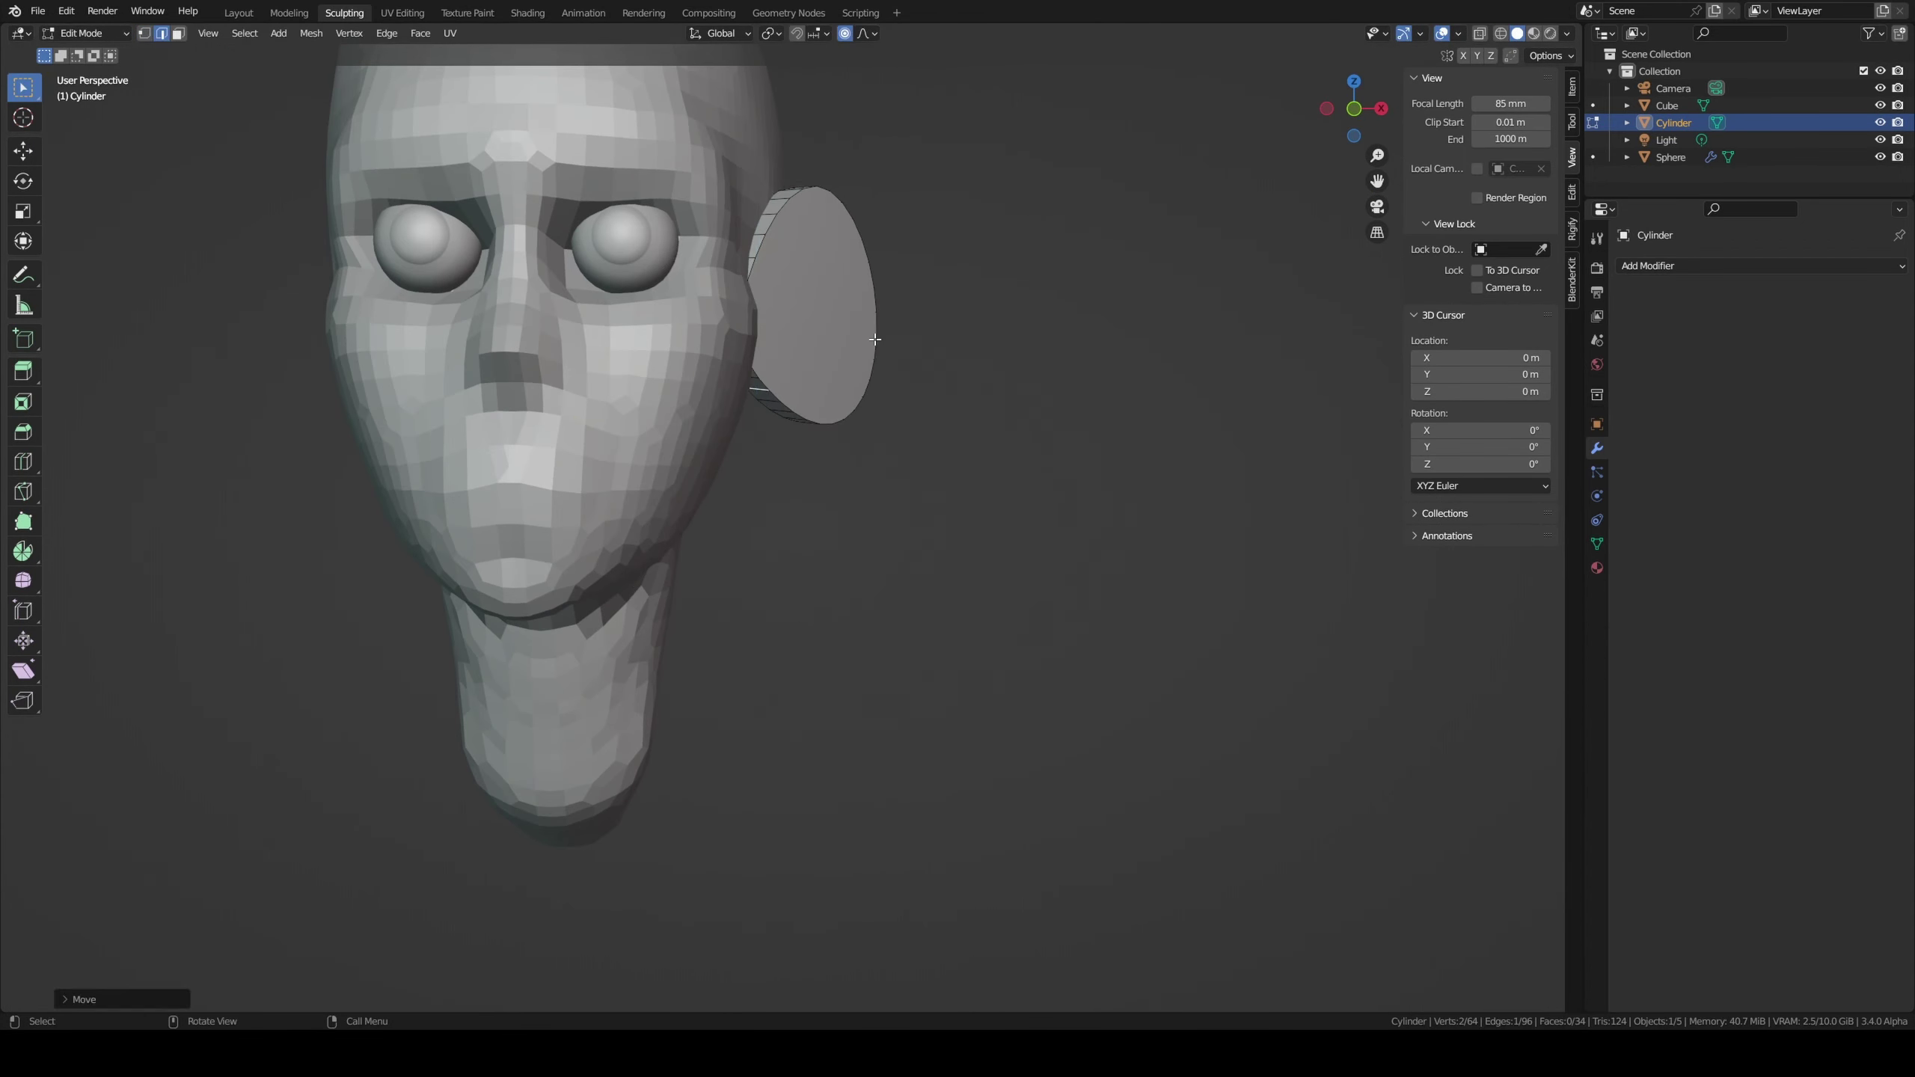
Step: Rotate the ear around Z and settle it in position on the head's side
{"action": "key", "text": "r"}
{"action": "key", "text": "z"}
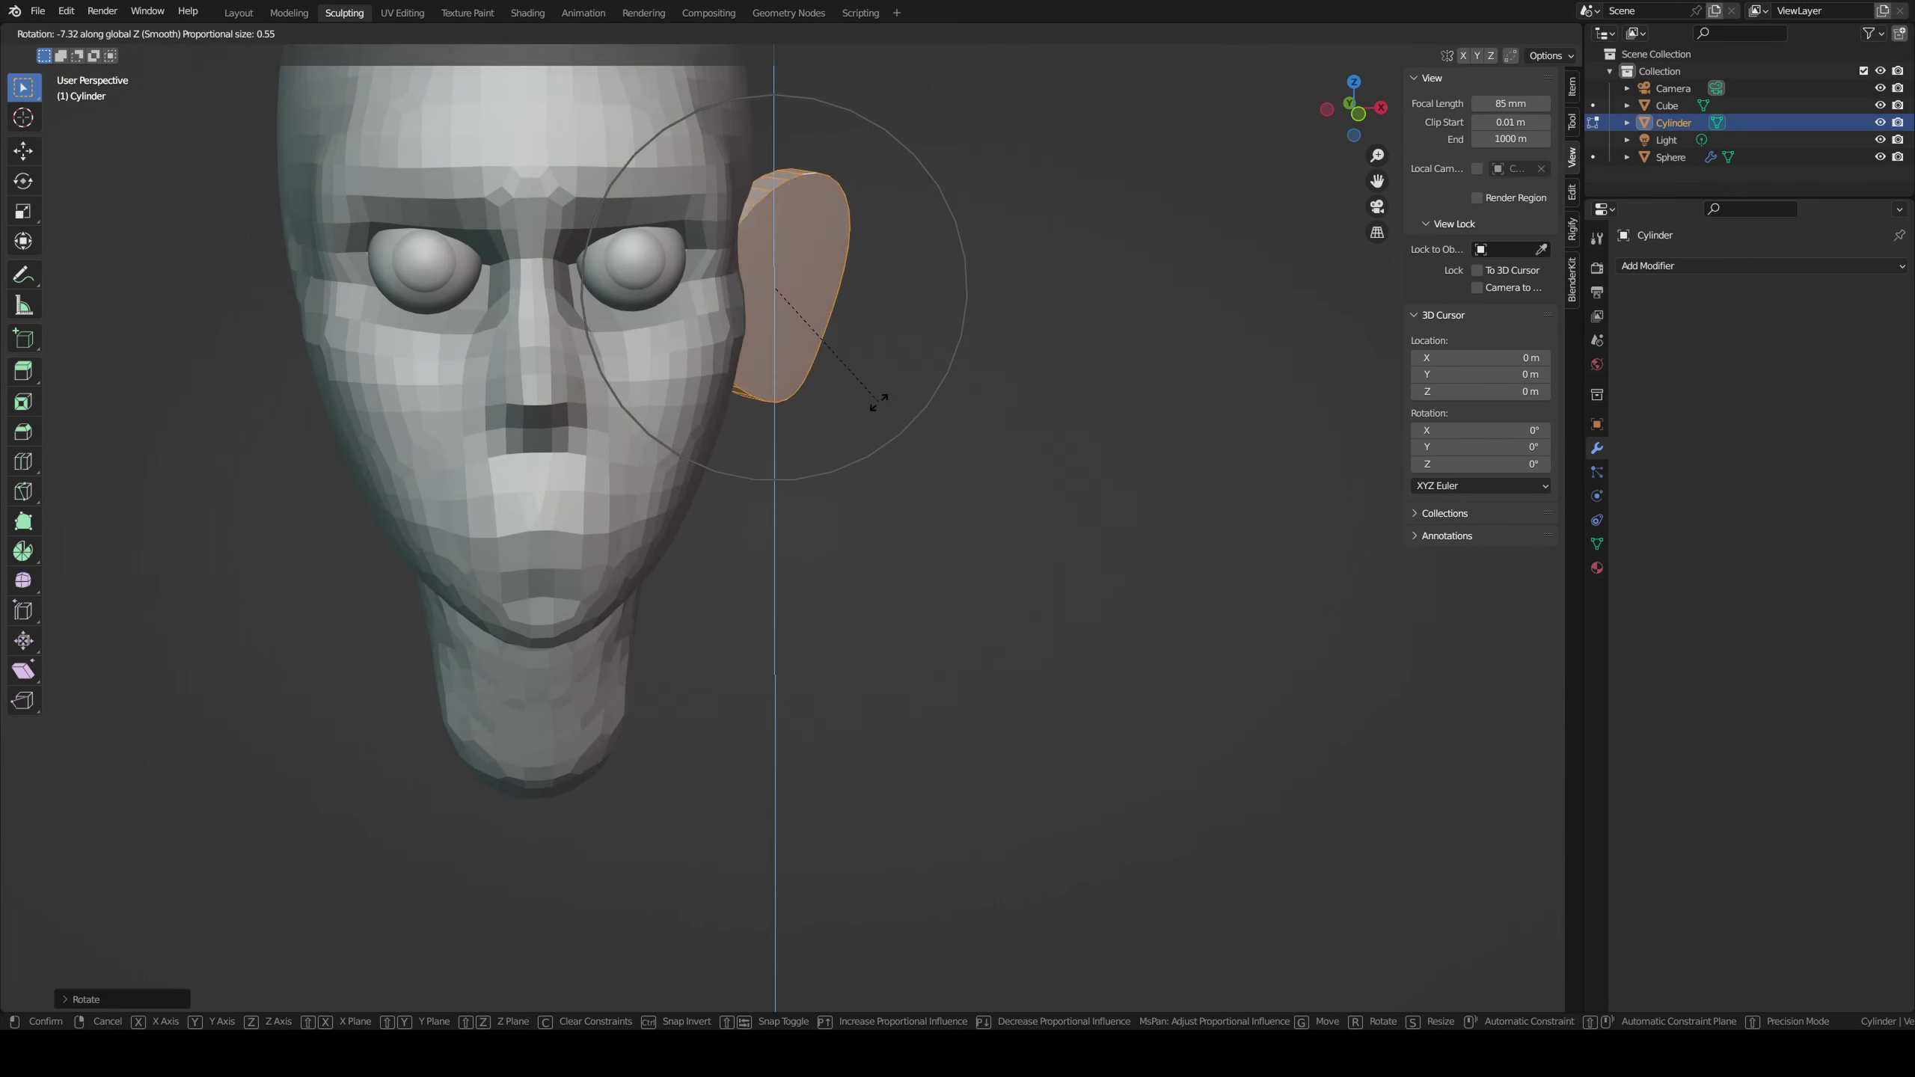
{"action": "left_click", "coordinate": [919, 330]}
{"action": "key", "text": "KP_3"}
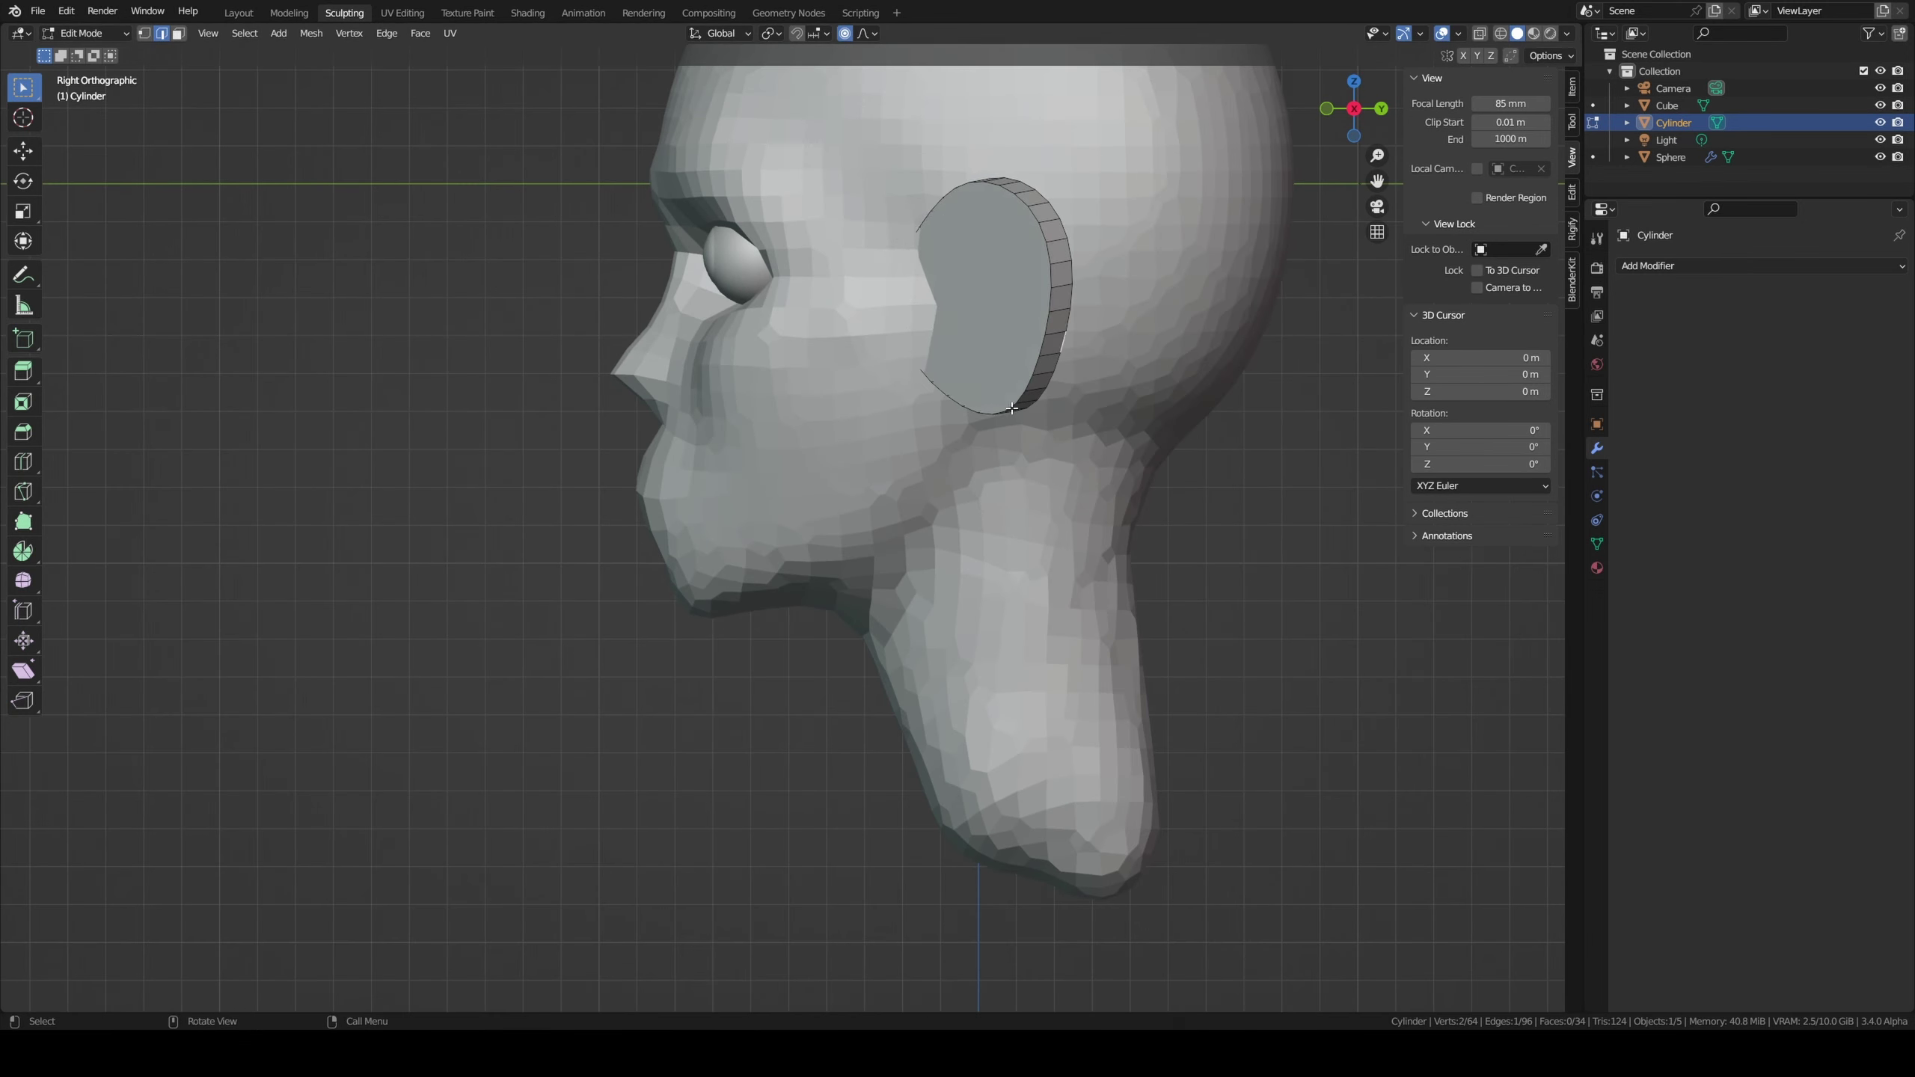
{"action": "left_click", "coordinate": [1756, 266]}
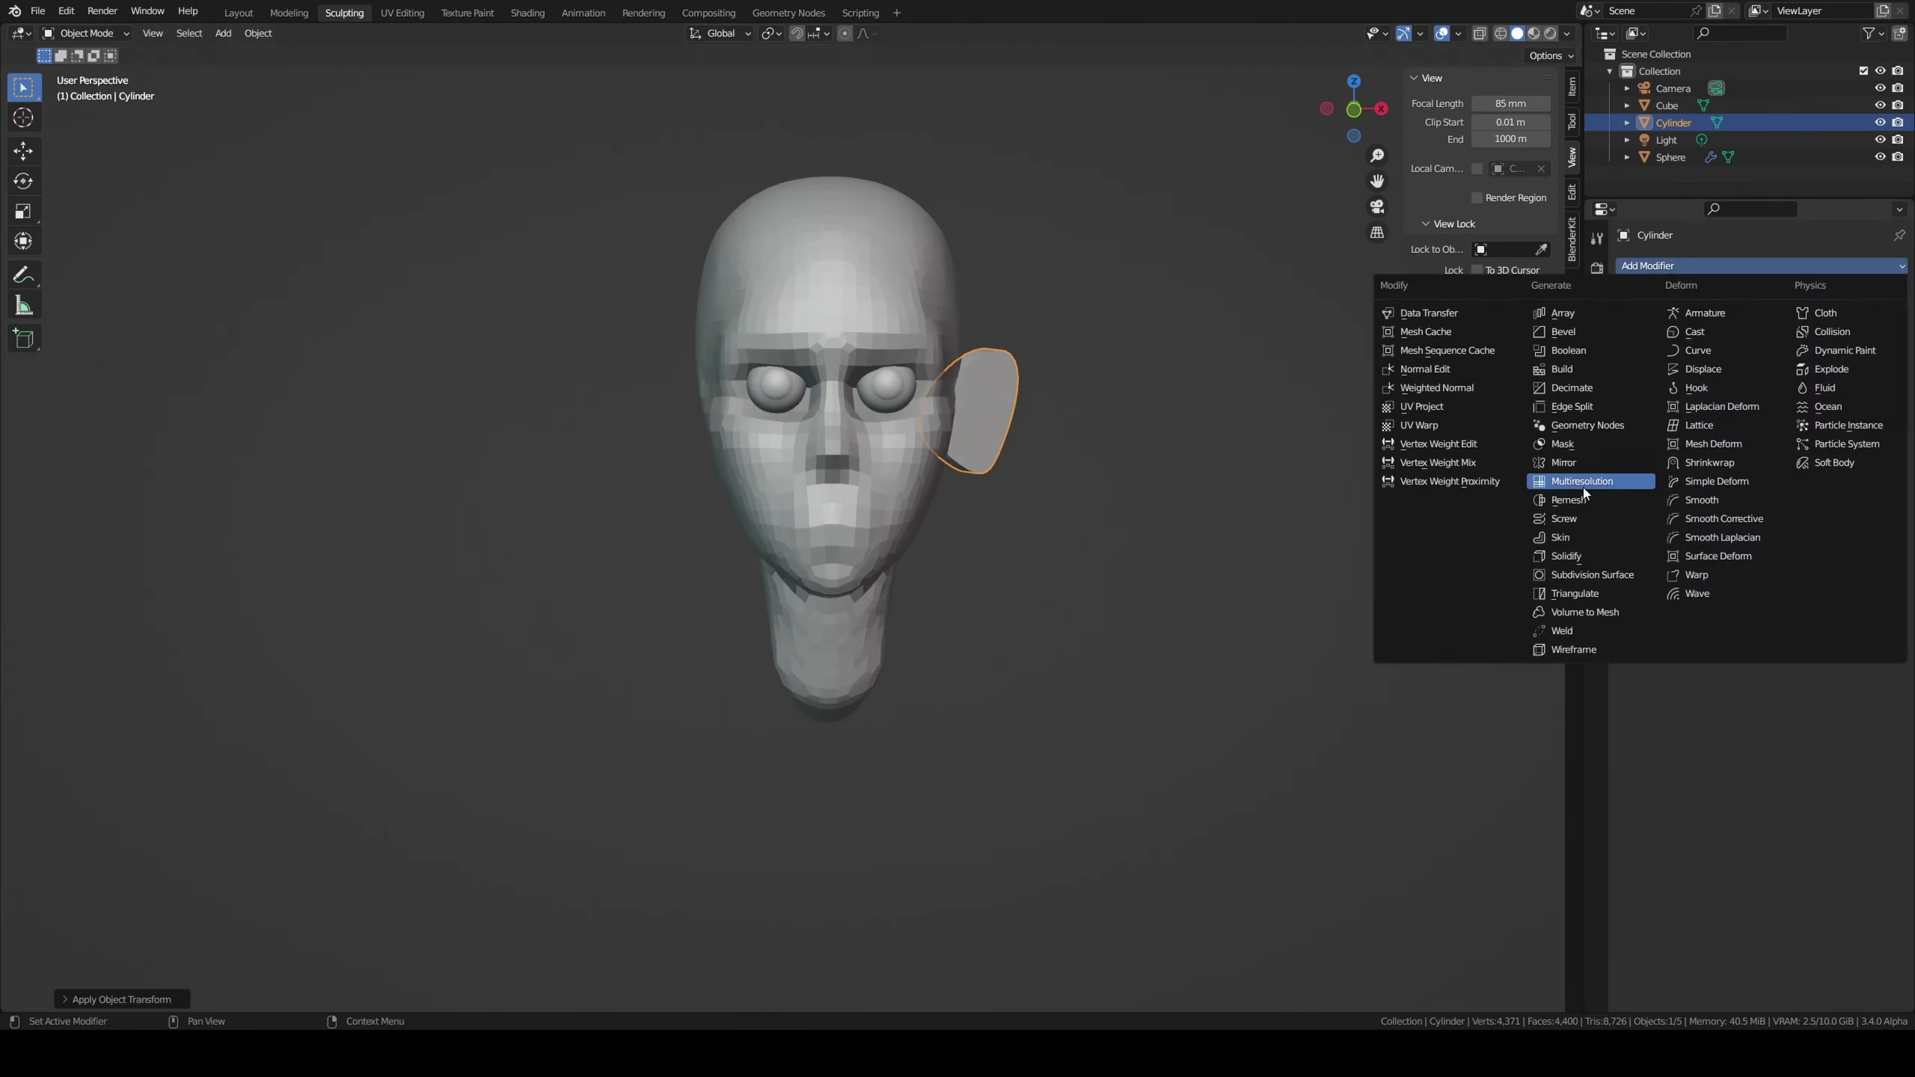
Step: Add a Mirror modifier on X so an ear appears on both sides
{"action": "left_click", "coordinate": [1583, 488]}
{"action": "mouse_move", "coordinate": [943, 423]}
{"action": "middle_mouse_down"}
{"action": "mouse_move", "coordinate": [1042, 432]}
{"action": "mouse_move", "coordinate": [1047, 376]}
{"action": "middle_mouse_up"}
{"action": "key", "text": "c"}
{"action": "key", "text": "Escape"}
{"action": "key", "text": "KP_3"}
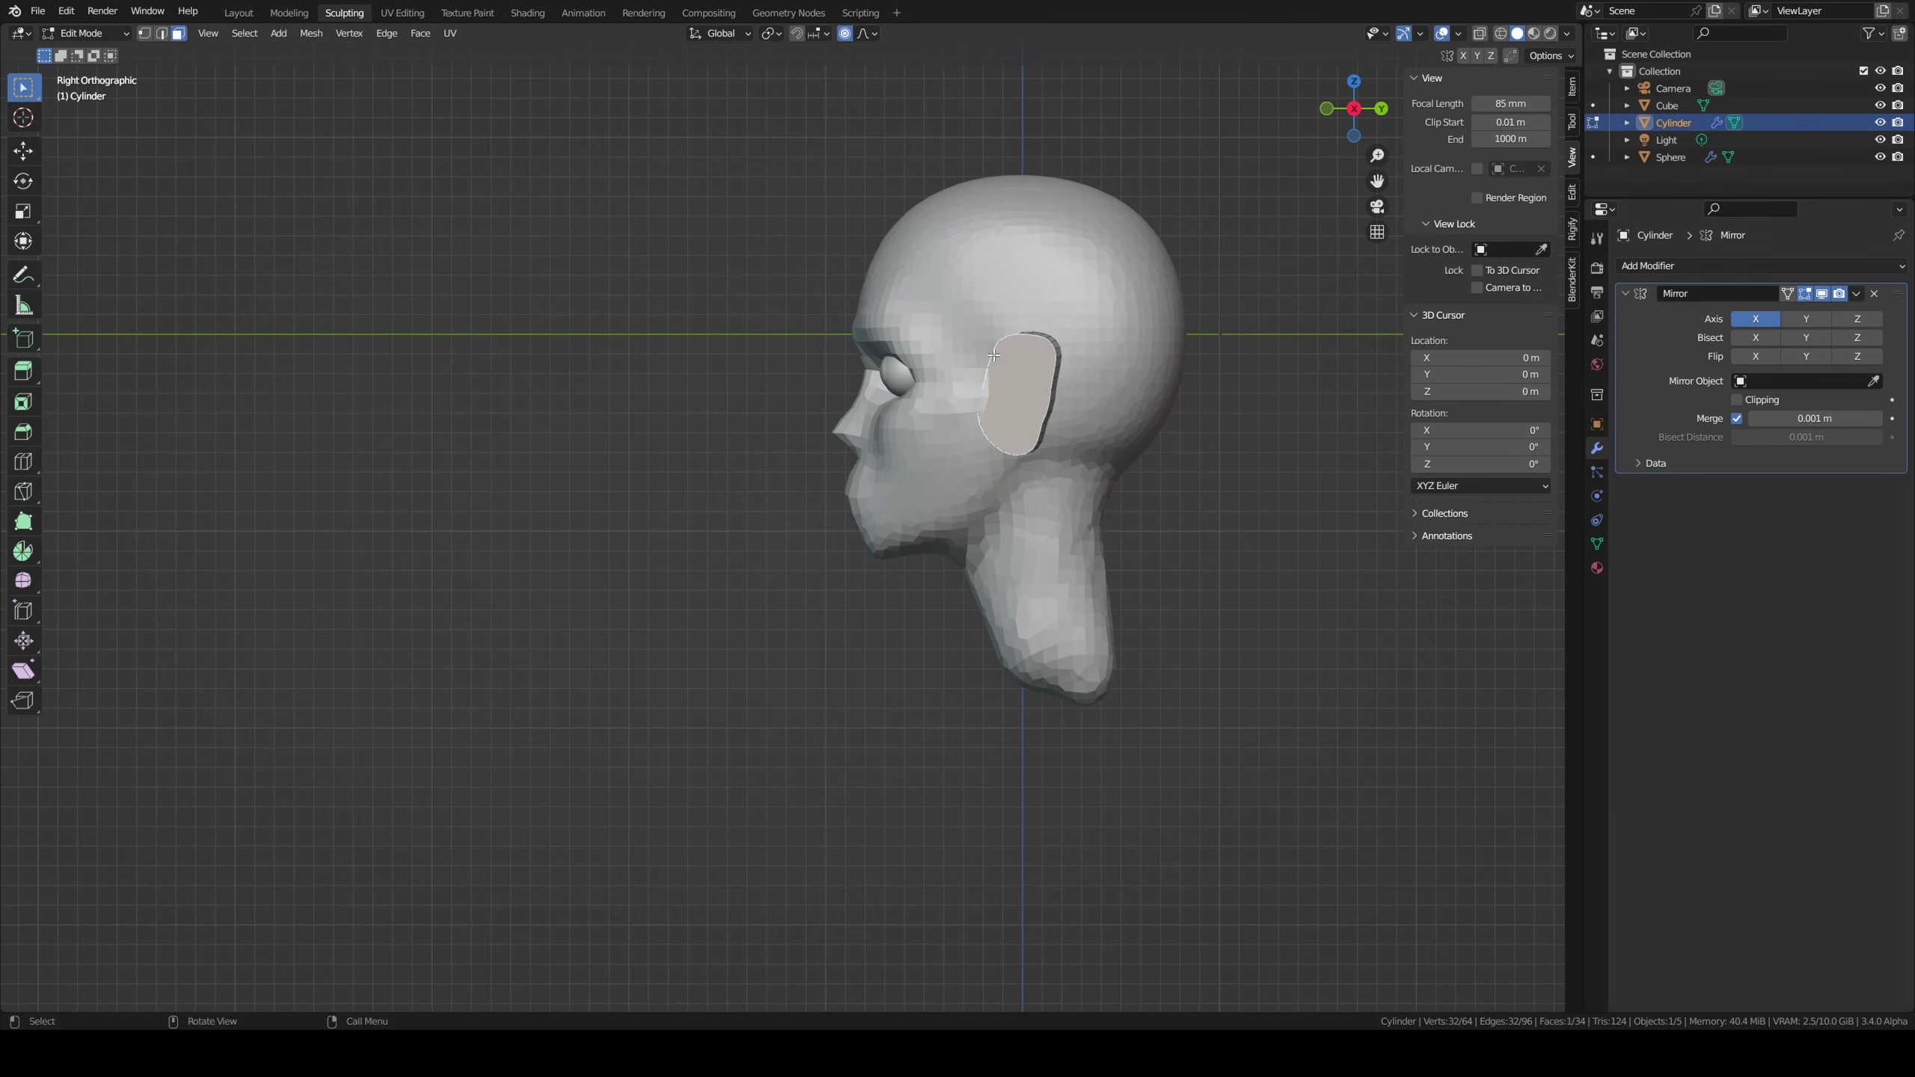
Step: Reshape the ear's front edge with proportional editing
{"action": "key", "text": "KP_1"}
{"action": "key", "text": "g"}
{"action": "left_click", "coordinate": [863, 339]}
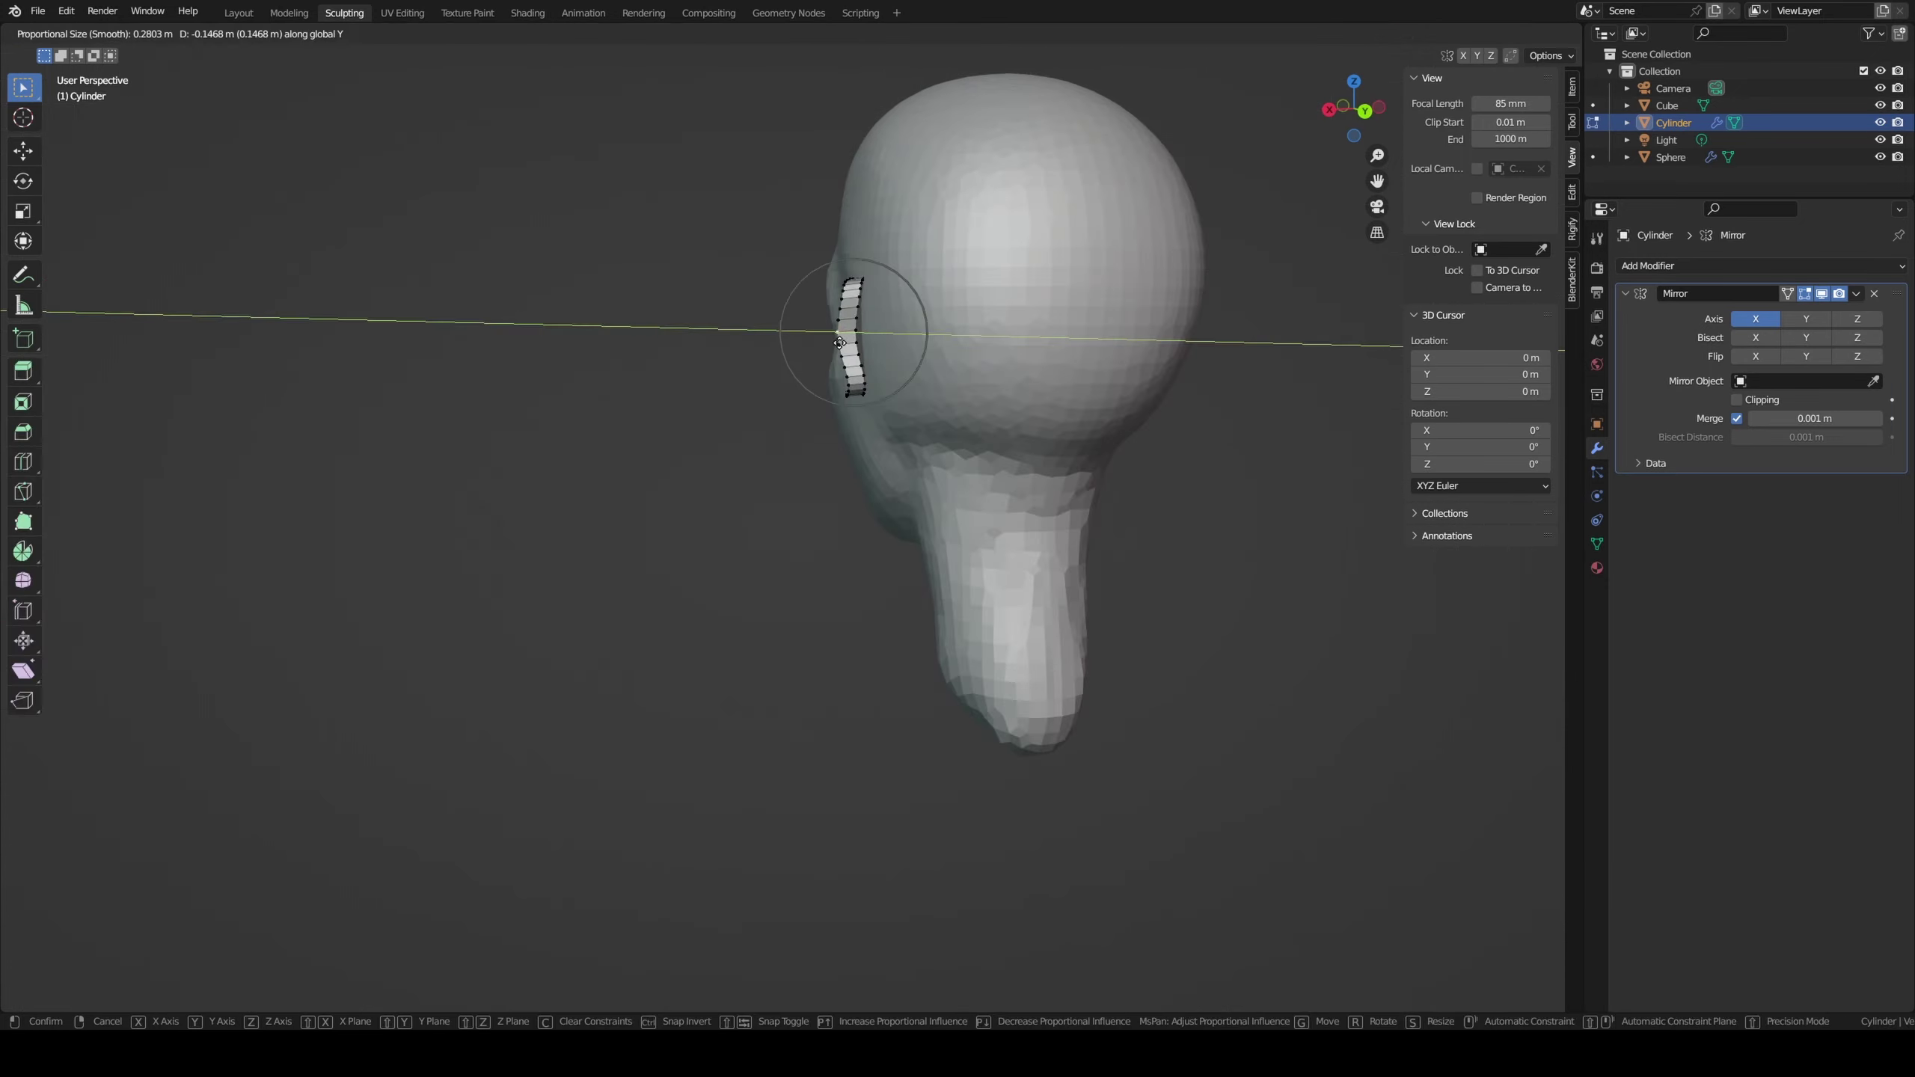
{"action": "mouse_move", "coordinate": [864, 338]}
{"action": "middle_mouse_down"}
{"action": "mouse_move", "coordinate": [864, 379]}
{"action": "mouse_move", "coordinate": [755, 377]}
{"action": "mouse_move", "coordinate": [824, 400]}
{"action": "middle_mouse_up"}
Step: Leave Edit Mode, select the head and return it to Sculpt Mode
{"action": "key", "text": "Tab"}
{"action": "left_click", "coordinate": [815, 362]}
{"action": "key", "text": "ctrl+Tab"}
{"action": "scroll", "coordinate": [754, 377], "scroll_direction": "up", "scroll_amount": 5}
{"action": "scroll", "coordinate": [824, 400], "scroll_direction": "down", "scroll_amount": 3}
Step: Remesh the head denser and rough out the lips with Clay Strips and Draw Sharp
{"action": "key", "text": "g"}
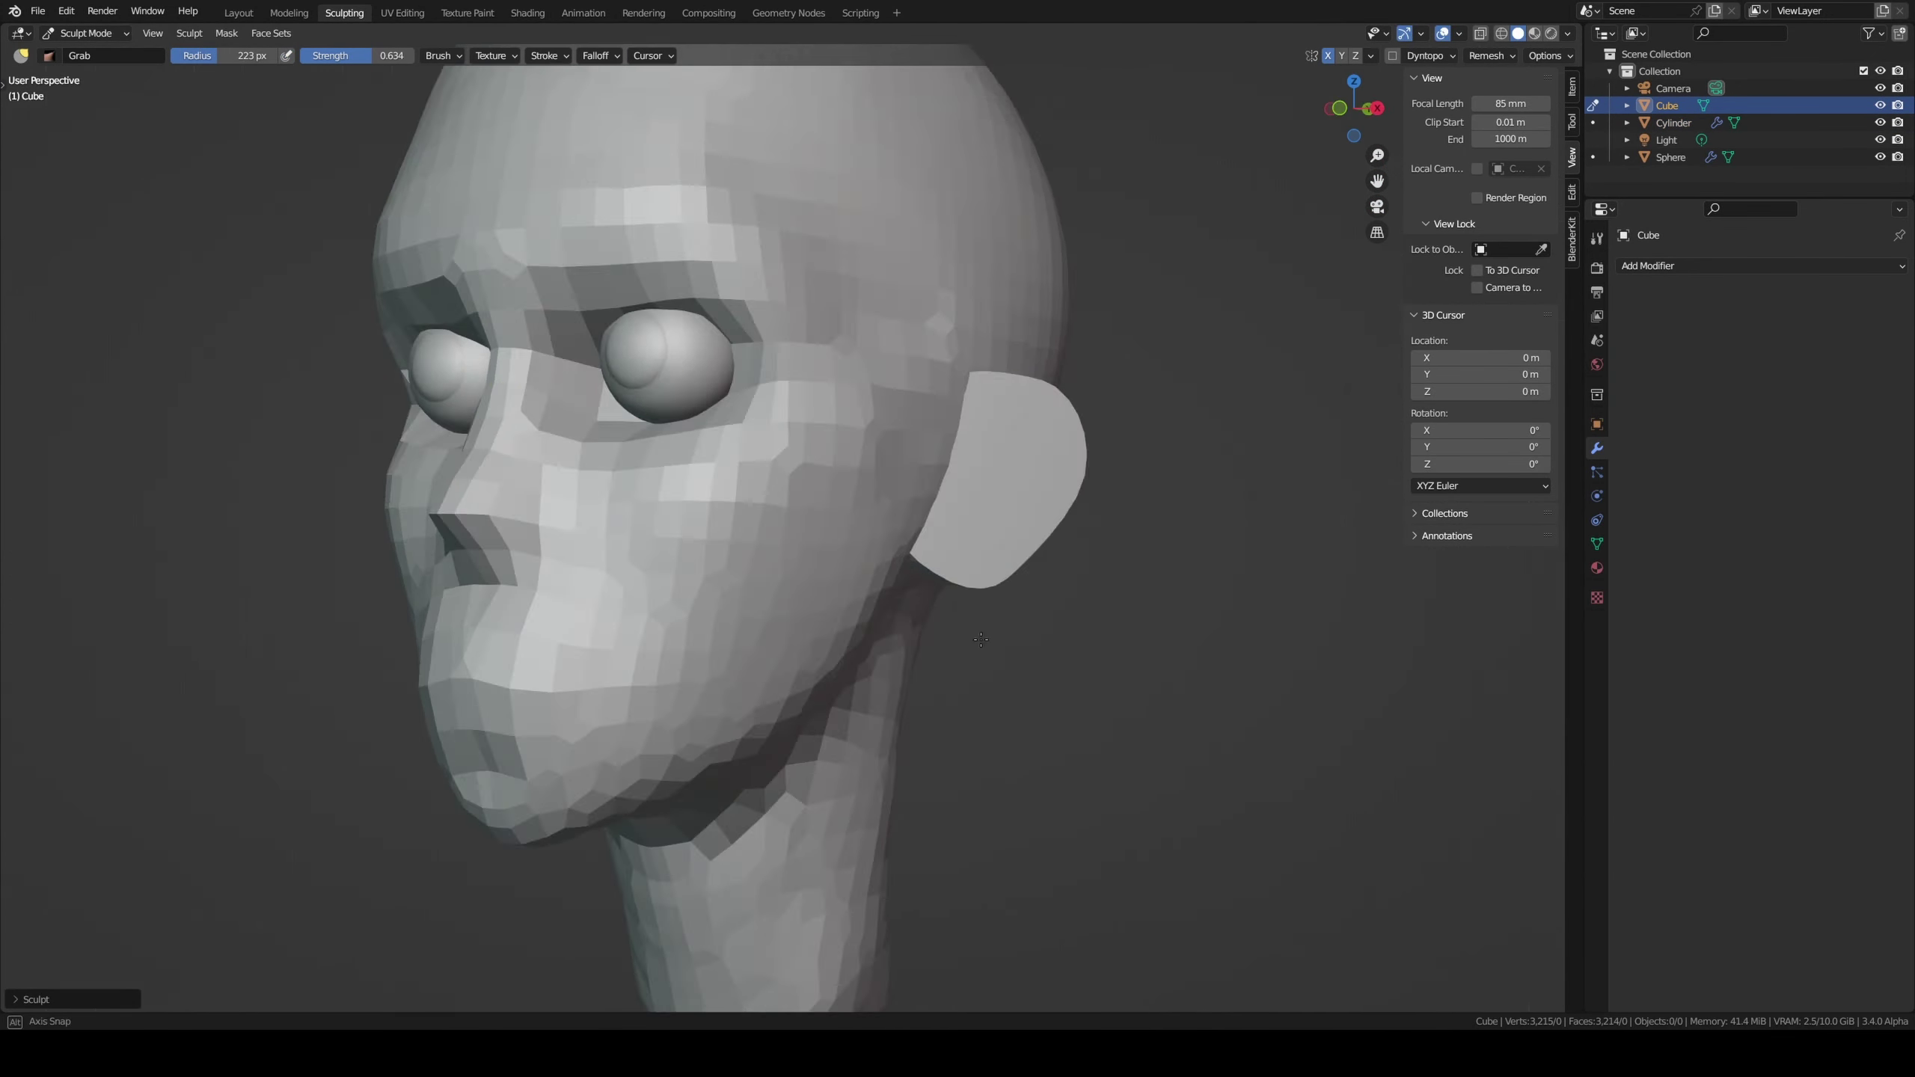
{"action": "mouse_move", "coordinate": [980, 385]}
{"action": "middle_mouse_down"}
{"action": "mouse_move", "coordinate": [948, 554]}
{"action": "mouse_move", "coordinate": [754, 423]}
{"action": "mouse_move", "coordinate": [782, 497]}
{"action": "mouse_move", "coordinate": [697, 578]}
{"action": "mouse_move", "coordinate": [650, 522]}
{"action": "mouse_move", "coordinate": [520, 555]}
{"action": "mouse_move", "coordinate": [641, 419]}
{"action": "mouse_move", "coordinate": [769, 418]}
{"action": "mouse_move", "coordinate": [763, 376]}
{"action": "middle_mouse_up"}
{"action": "key", "text": "c"}
{"action": "scroll", "coordinate": [754, 423], "scroll_direction": "down", "scroll_amount": 3}
{"action": "key", "text": "ctrl+r"}
{"action": "key", "text": "shift+x"}
{"action": "key", "text": "c"}
{"action": "scroll", "coordinate": [650, 522], "scroll_direction": "up", "scroll_amount": 5}
{"action": "scroll", "coordinate": [641, 419], "scroll_direction": "down", "scroll_amount": 3}
{"action": "key", "text": "ctrl+r"}
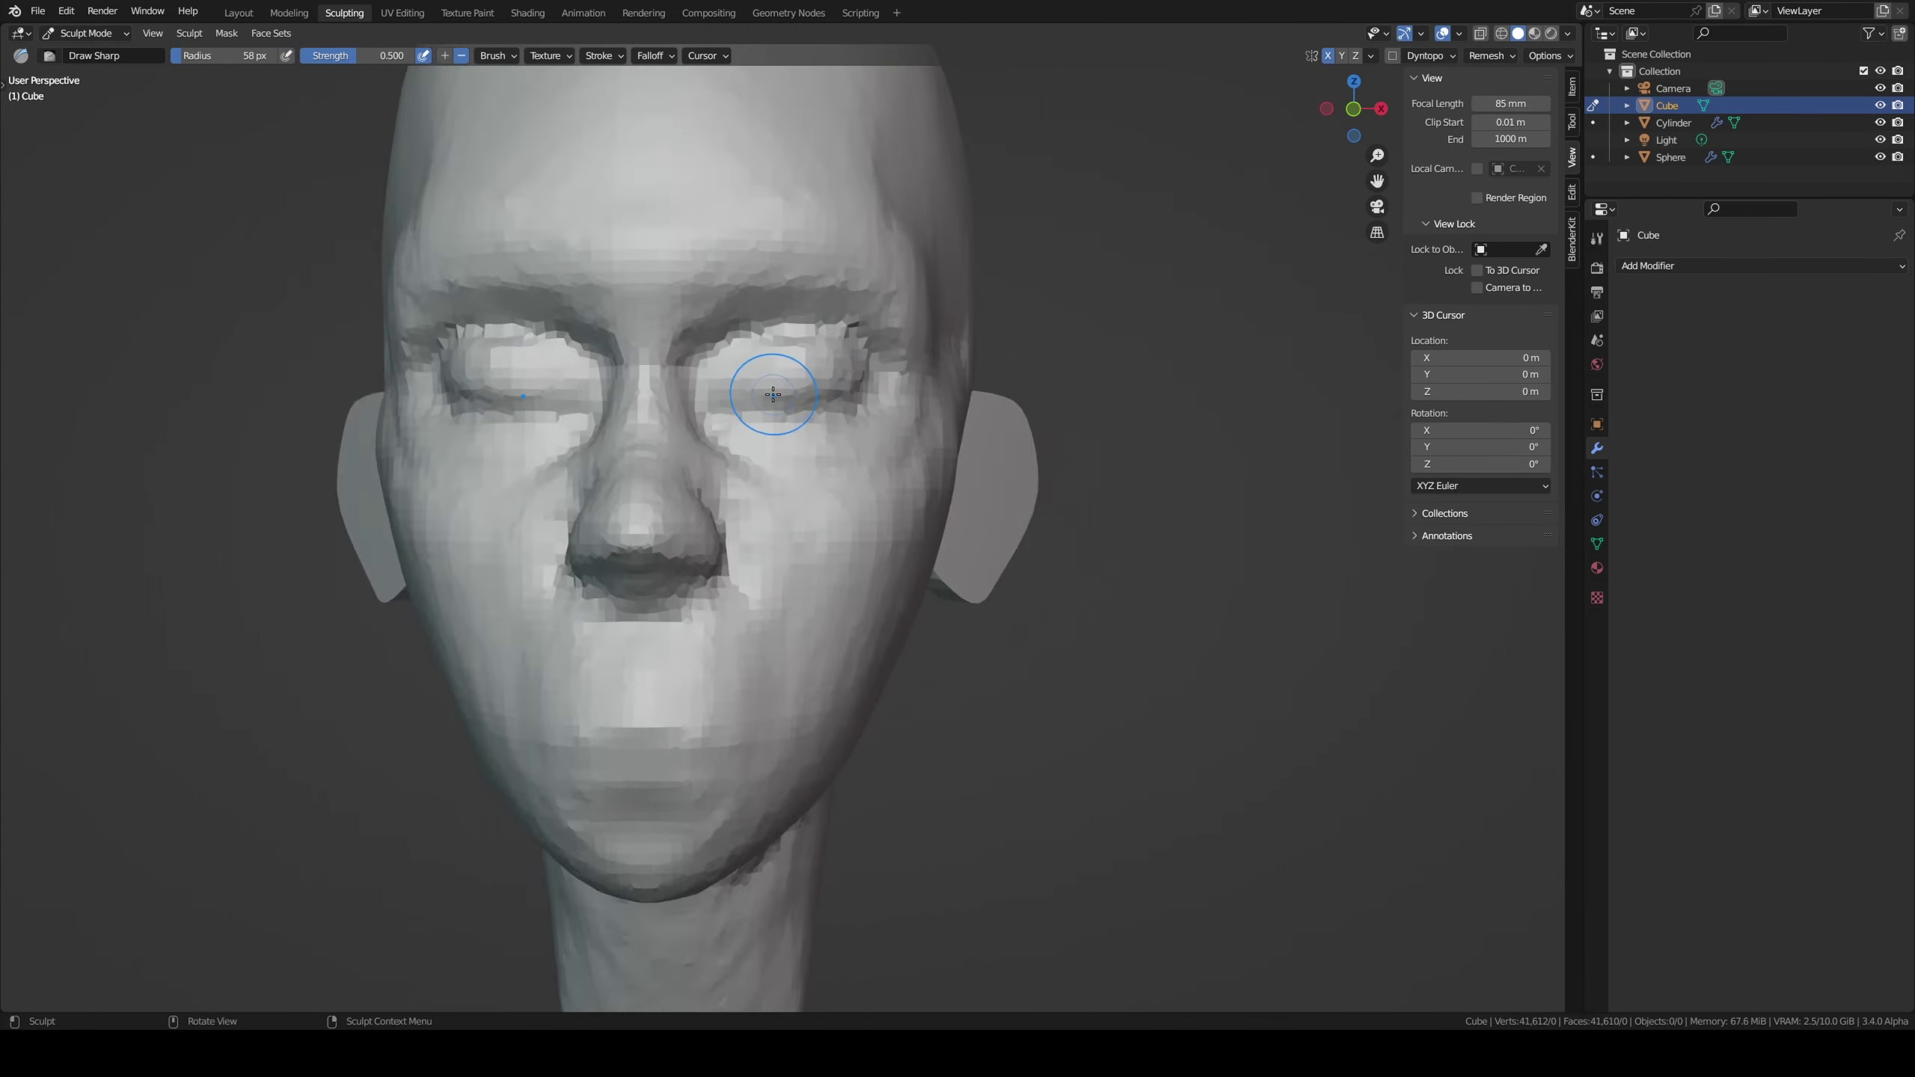
Step: Carve facial creases and set the Clay Strips brush strength to 0.432
{"action": "key", "text": "shift+x"}
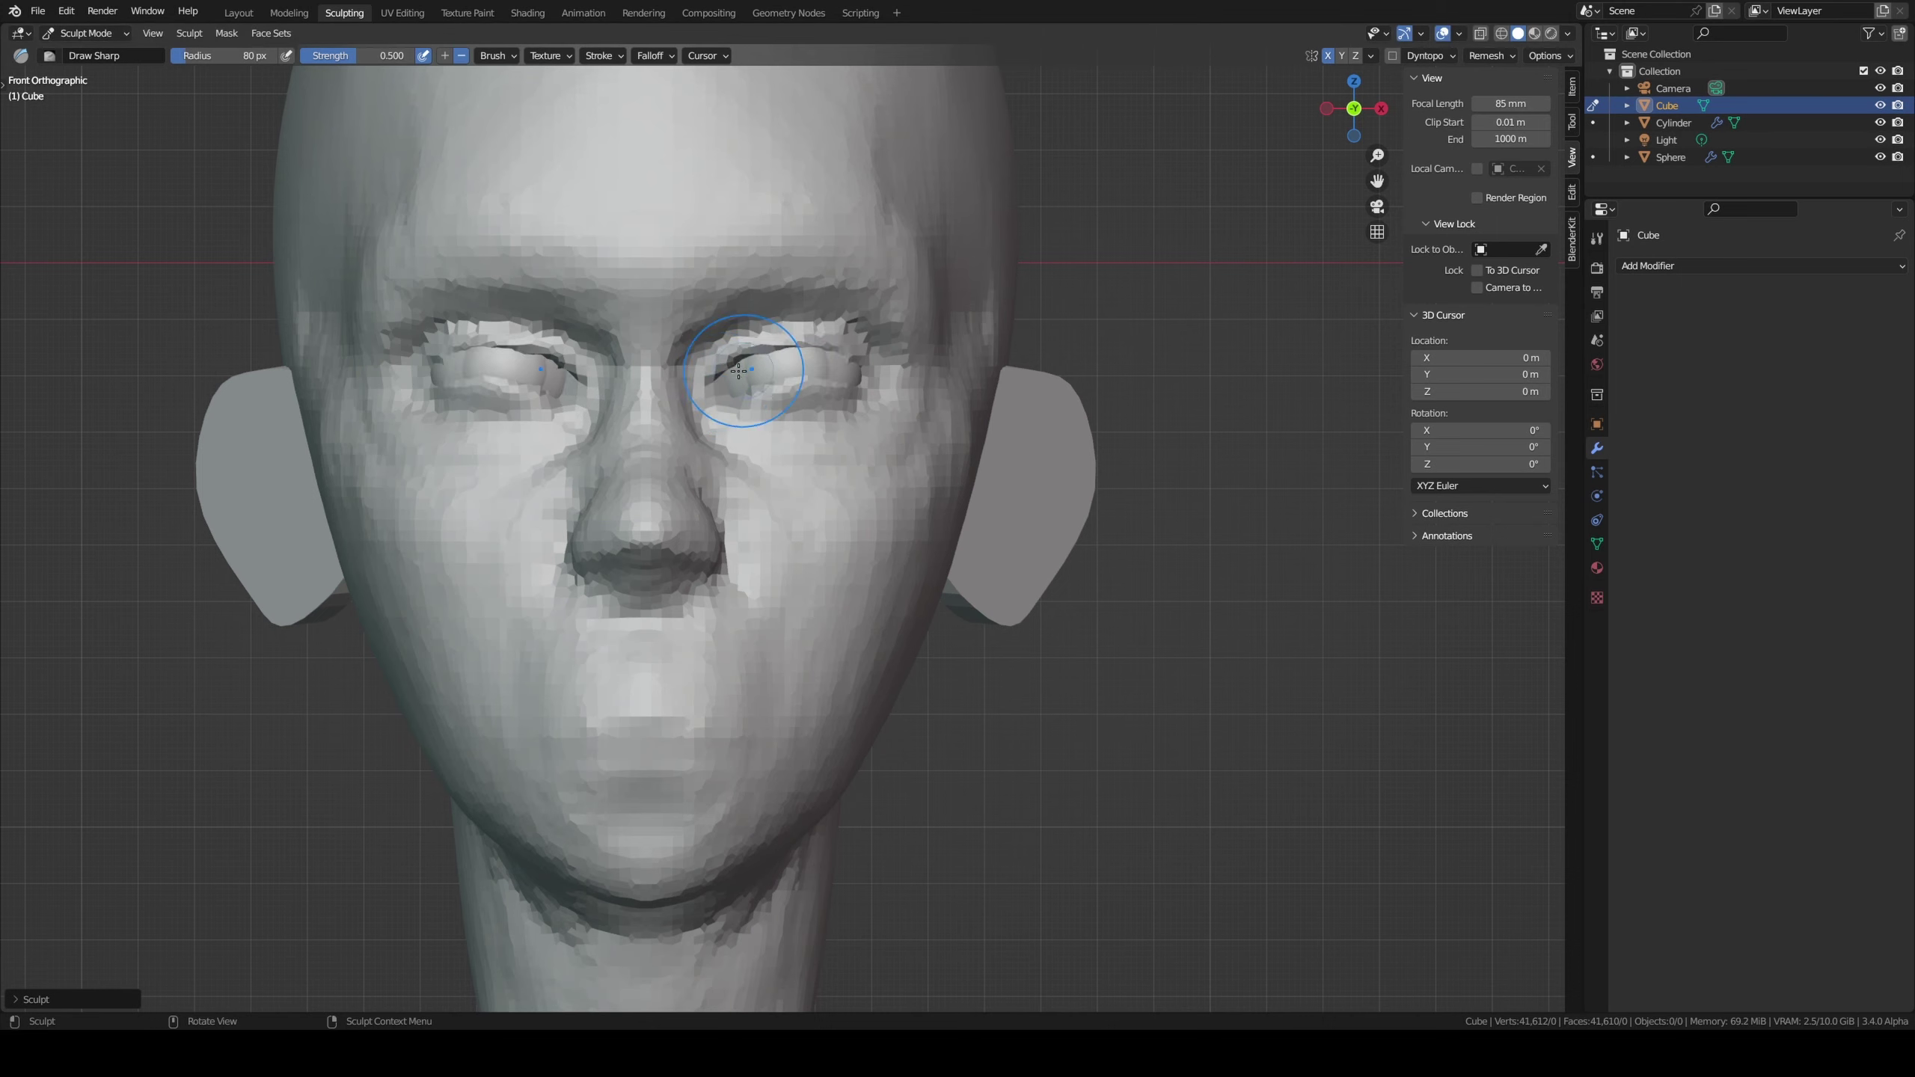
{"action": "scroll", "coordinate": [828, 427], "scroll_direction": "down", "scroll_amount": 2}
{"action": "mouse_move", "coordinate": [828, 427]}
{"action": "middle_mouse_down"}
{"action": "mouse_move", "coordinate": [799, 422]}
{"action": "mouse_move", "coordinate": [904, 392]}
{"action": "mouse_move", "coordinate": [754, 423]}
{"action": "mouse_move", "coordinate": [656, 556]}
{"action": "middle_mouse_up"}
{"action": "scroll", "coordinate": [904, 392], "scroll_direction": "up", "scroll_amount": 3}
{"action": "key", "text": "c"}
{"action": "key", "text": "shift+f"}
{"action": "left_click", "coordinate": [928, 376]}
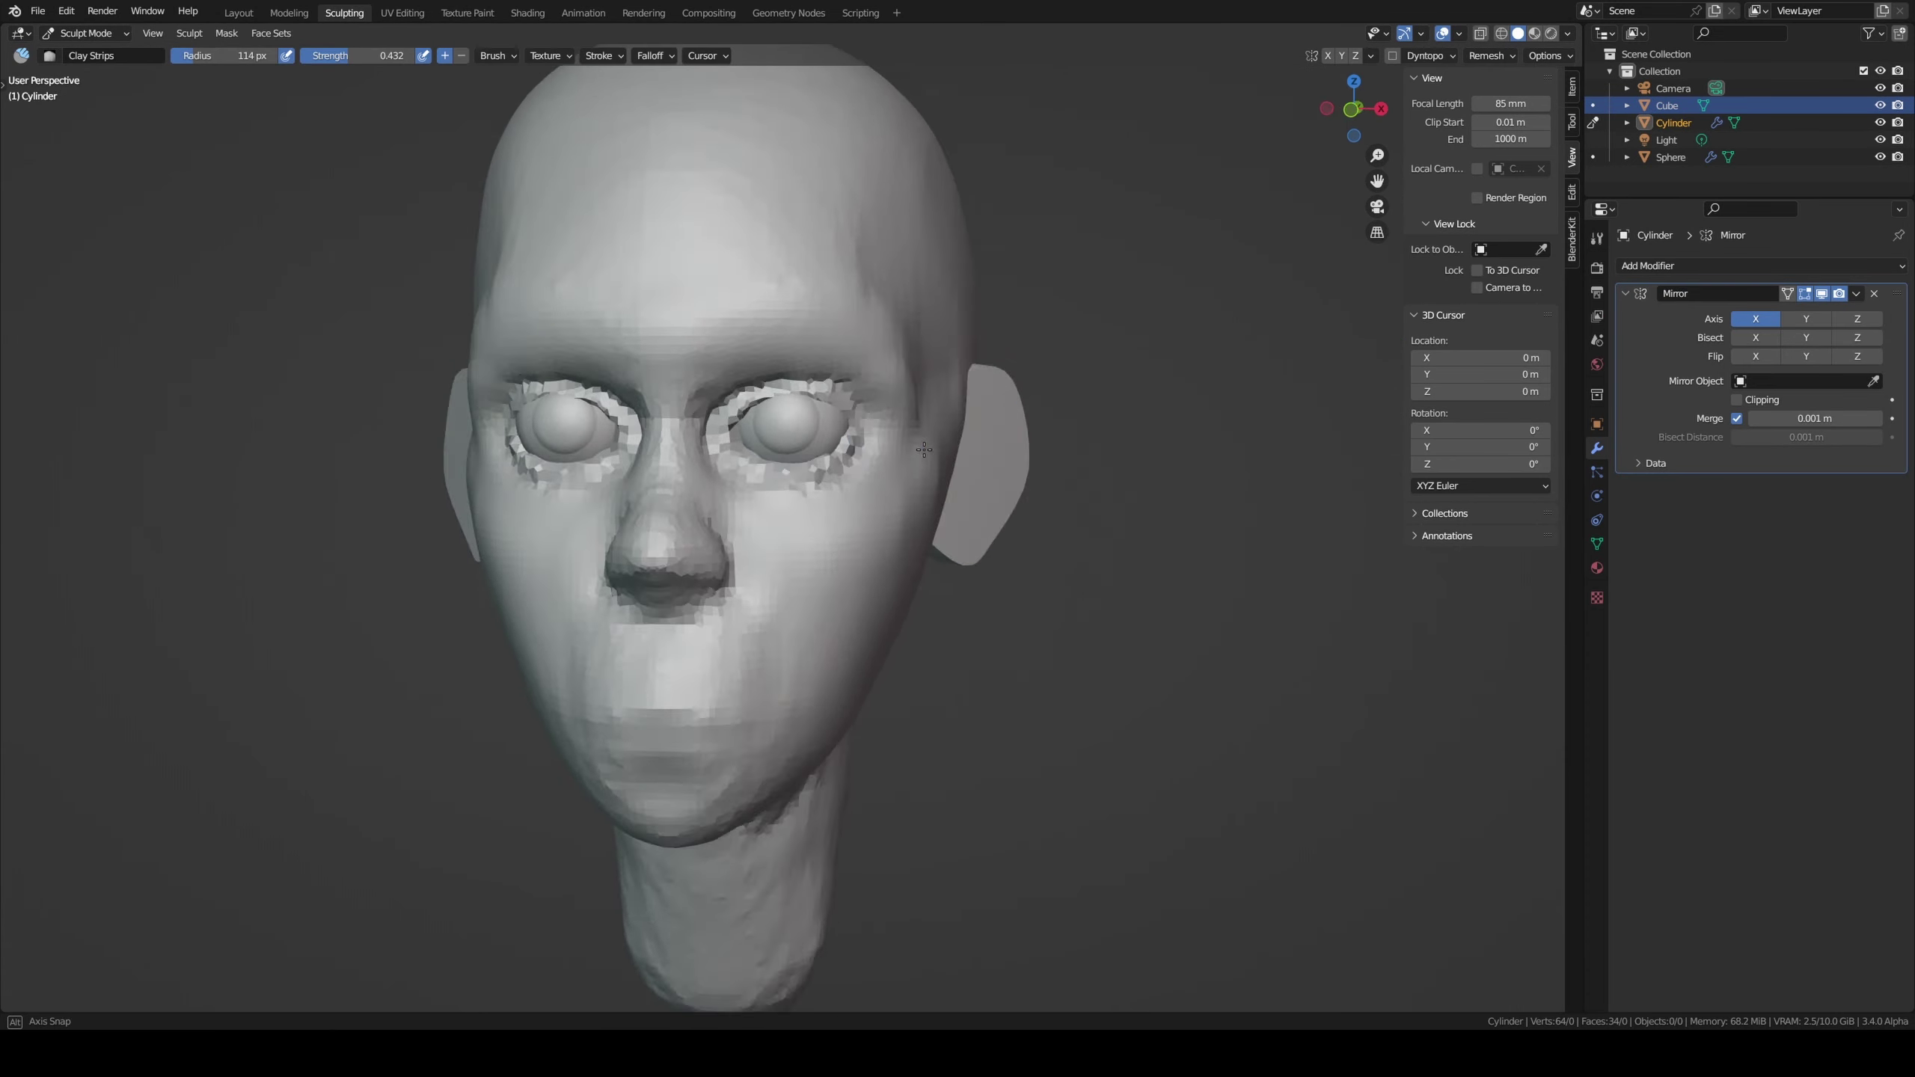
{"action": "middle_click_drag", "start_coordinate": [980, 453], "coordinate": [1148, 415]}
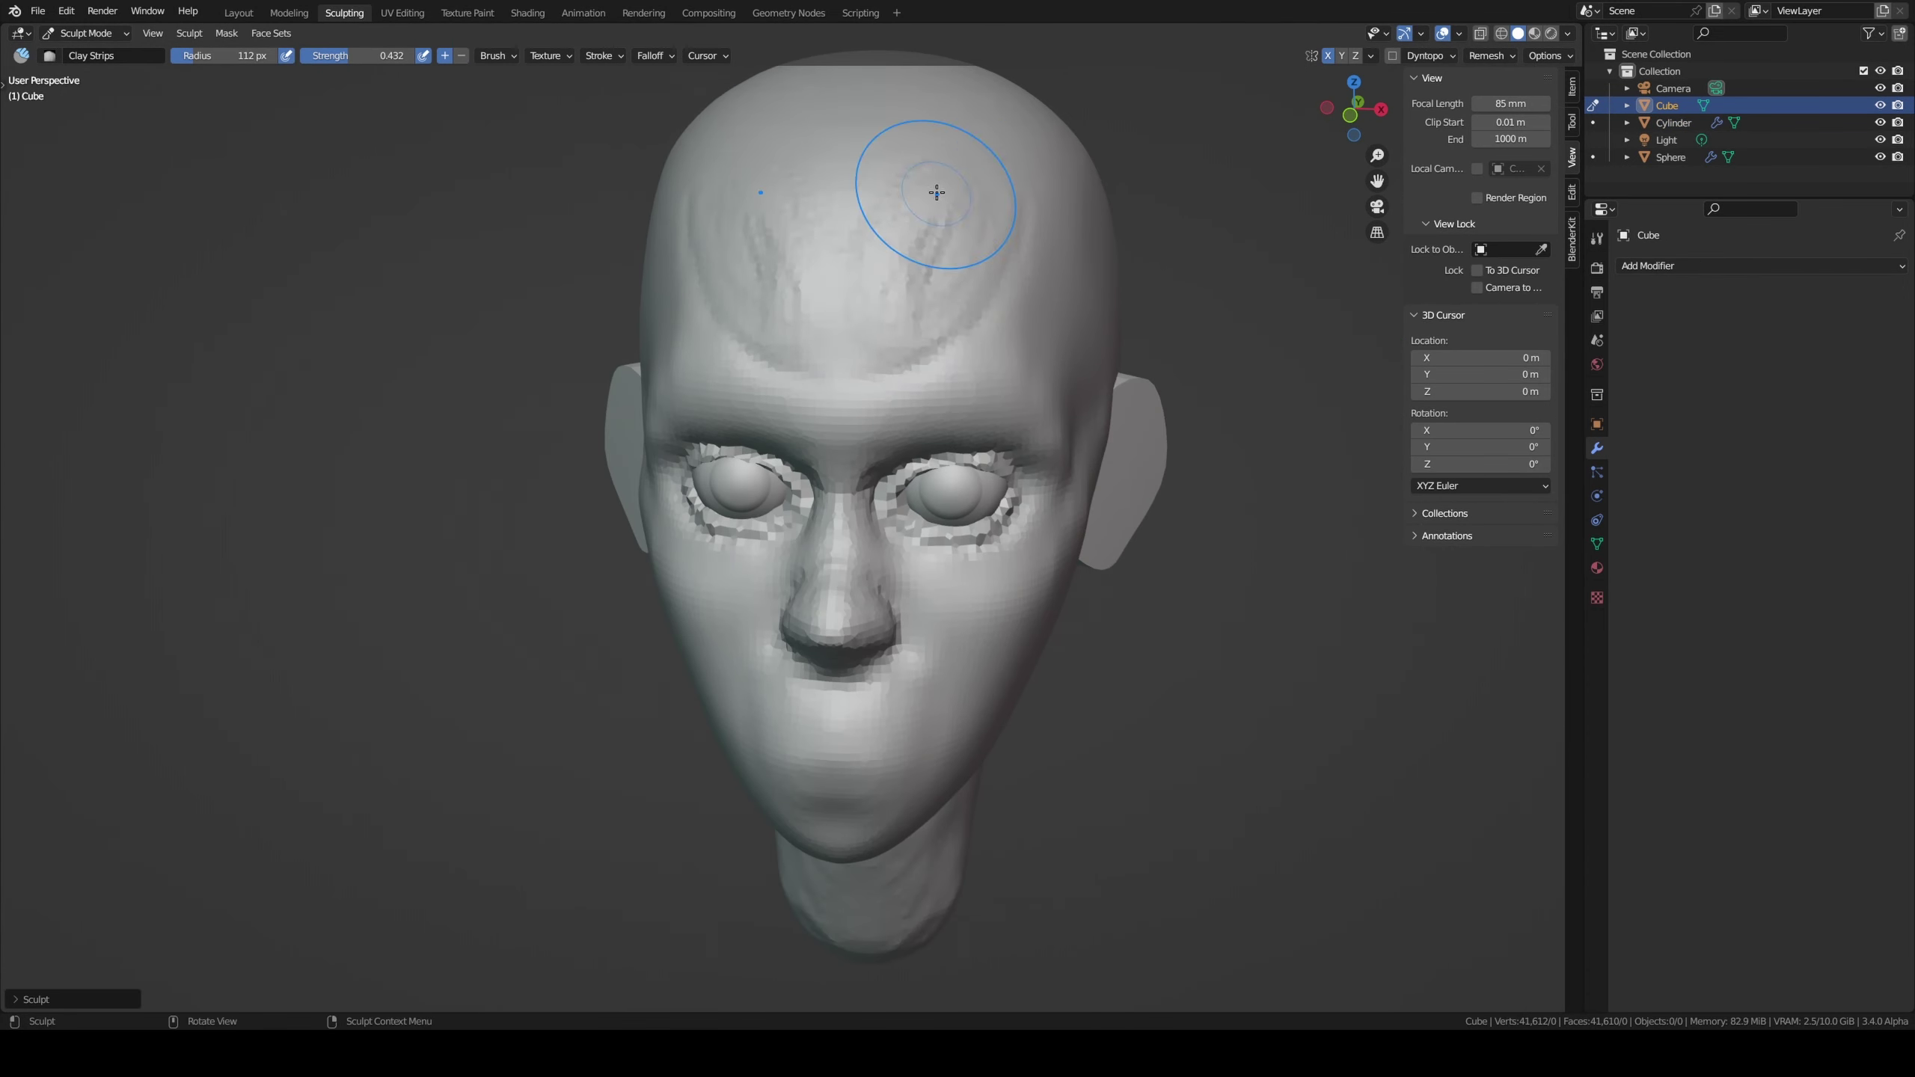
{"action": "middle_click_drag", "start_coordinate": [937, 192], "coordinate": [980, 452]}
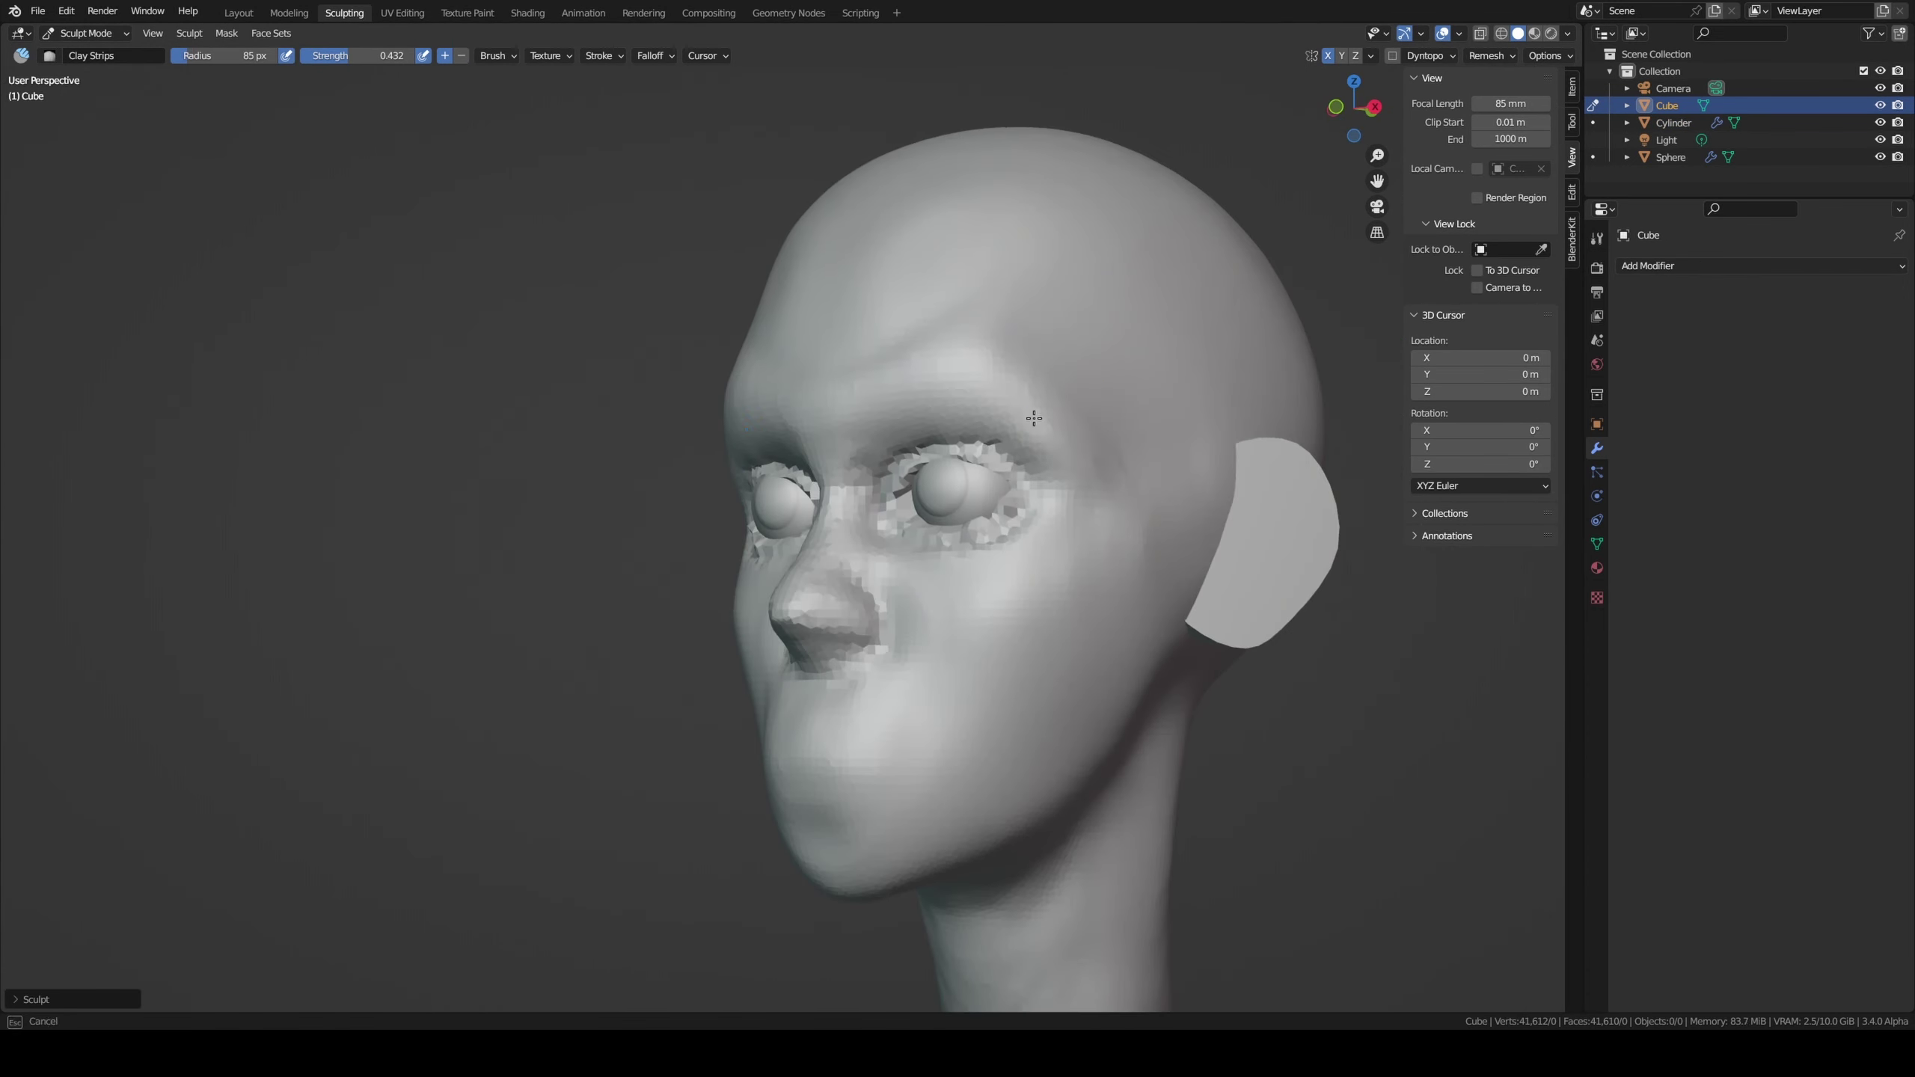
{"action": "mouse_move", "coordinate": [1027, 612]}
{"action": "middle_mouse_down"}
{"action": "mouse_move", "coordinate": [1002, 679]}
{"action": "mouse_move", "coordinate": [891, 576]}
{"action": "mouse_move", "coordinate": [791, 618]}
{"action": "middle_mouse_up"}
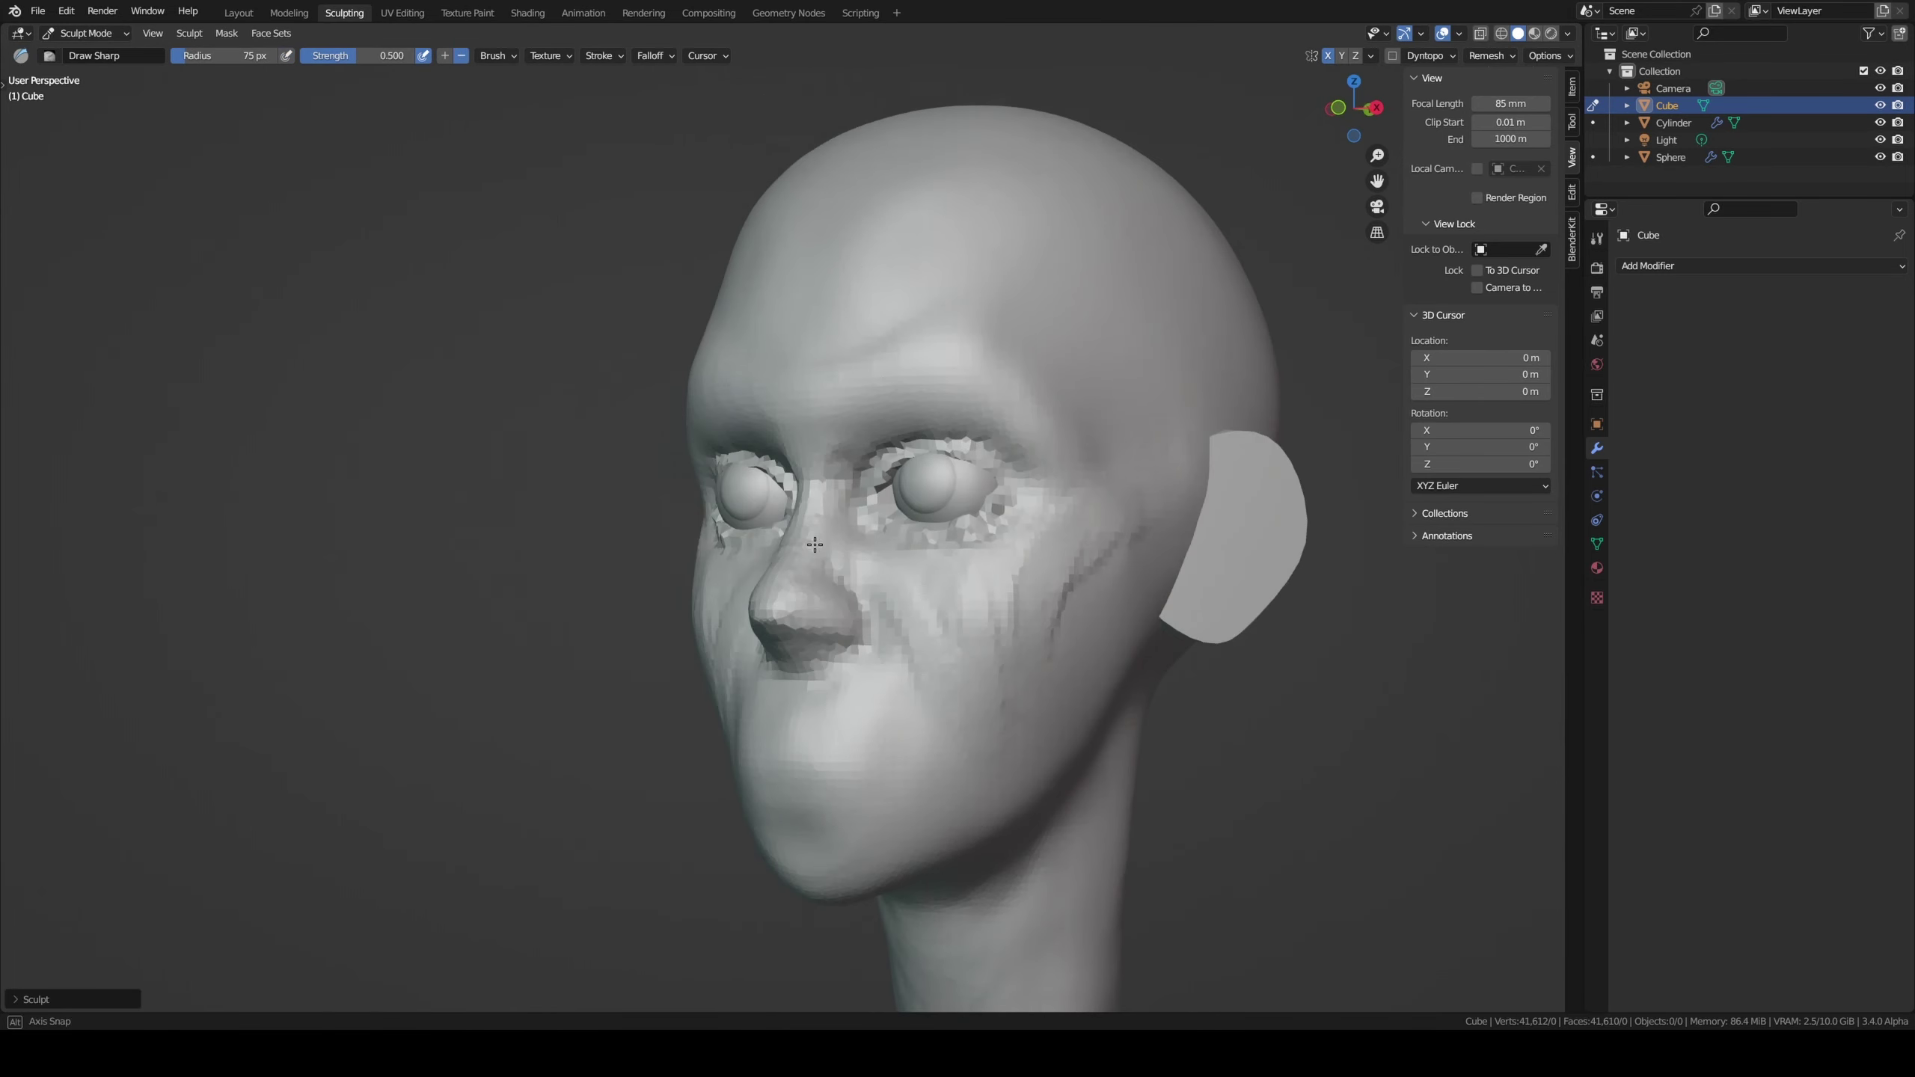
Step: Shape the nose and lips with the Grab brush, checking from several angles
{"action": "key", "text": "g"}
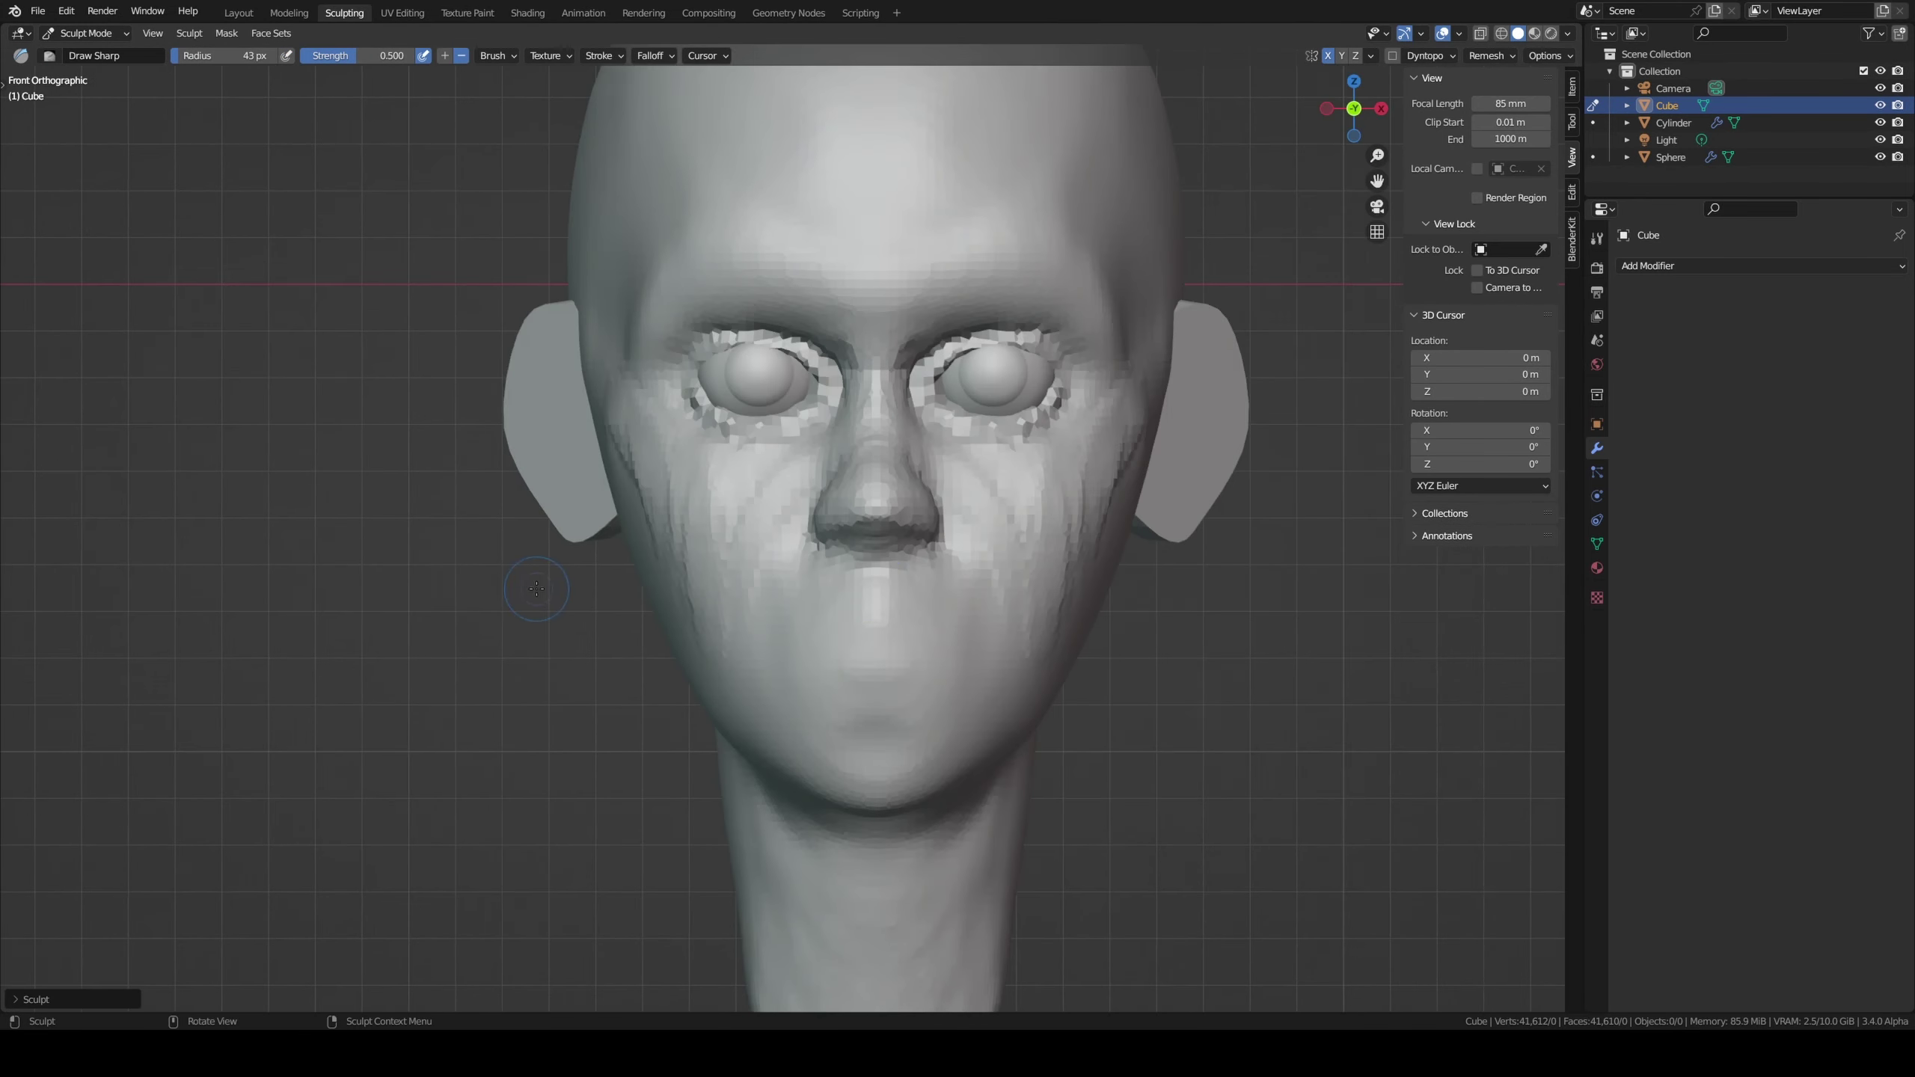
{"action": "mouse_move", "coordinate": [853, 688]}
{"action": "middle_mouse_down", "text": "alt"}
{"action": "mouse_move", "coordinate": [943, 611]}
{"action": "mouse_move", "coordinate": [798, 575]}
{"action": "middle_mouse_up", "text": "alt"}
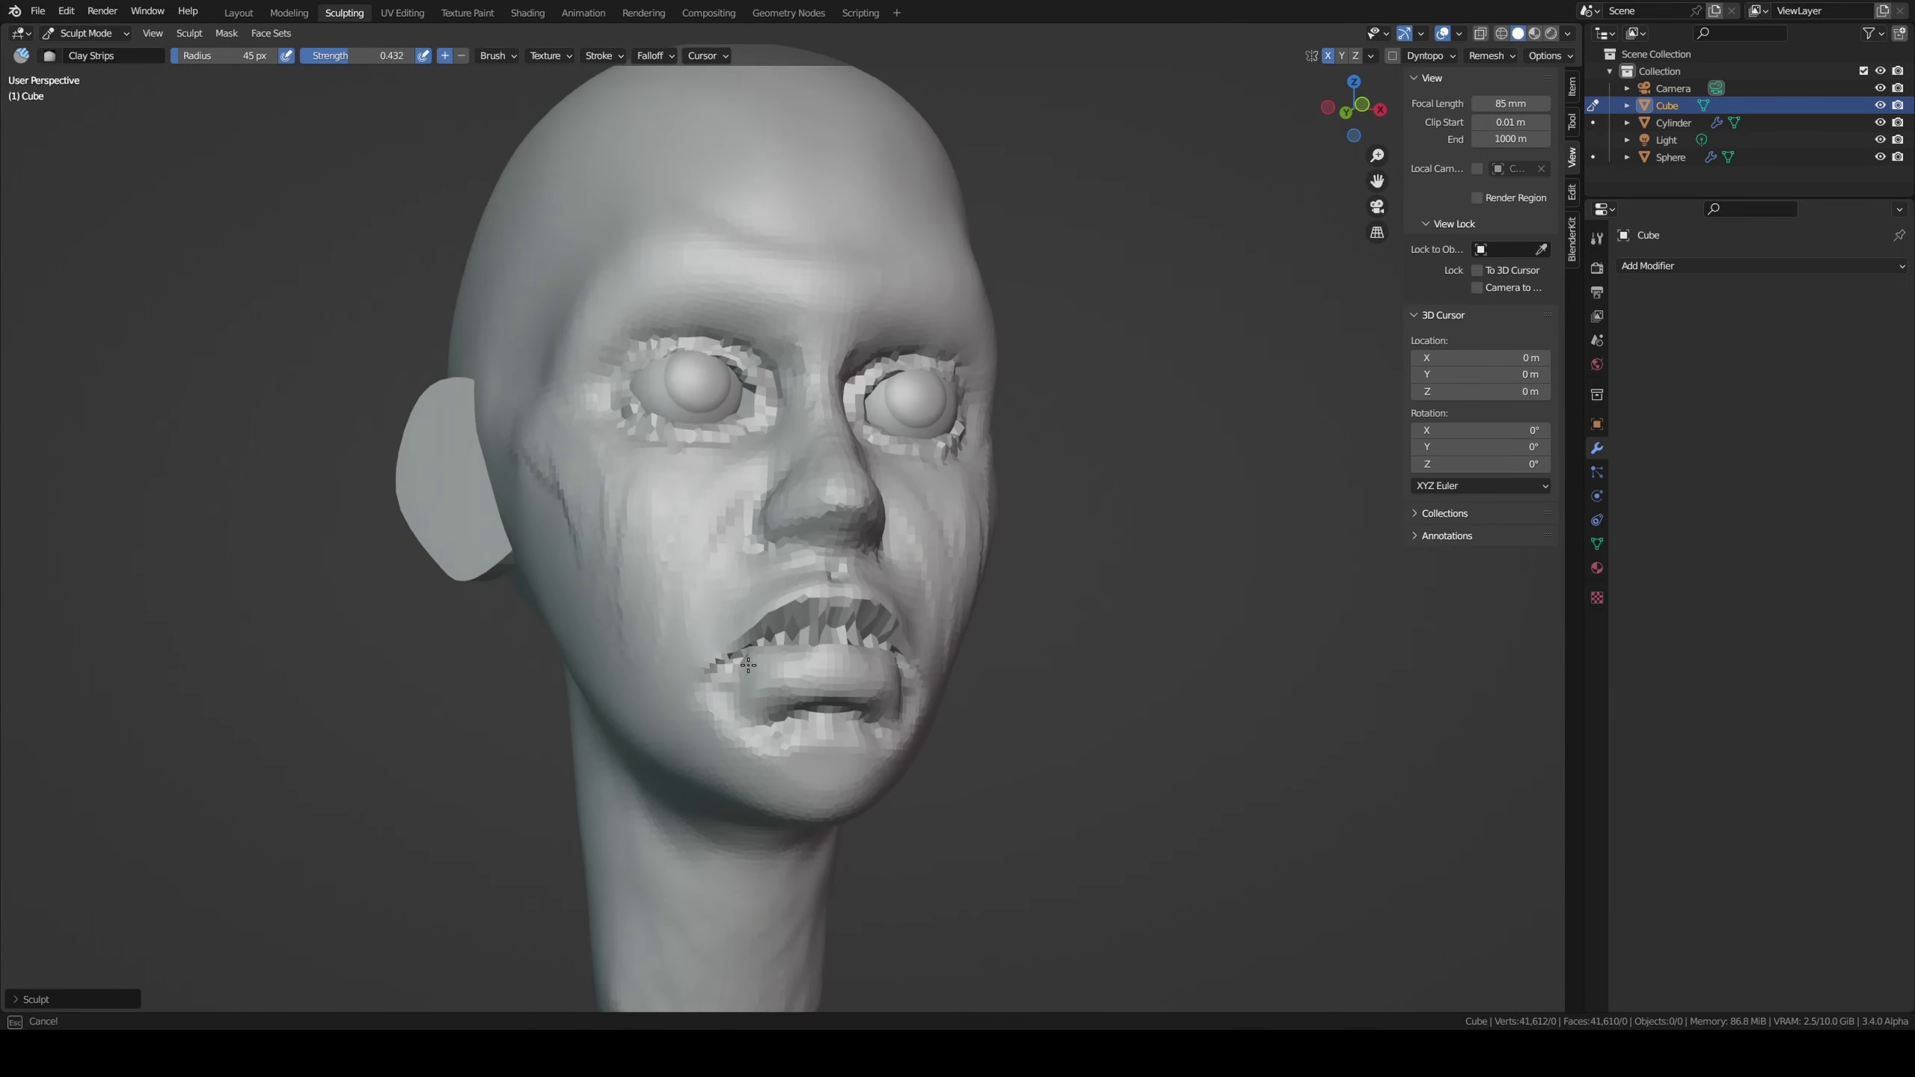
{"action": "middle_click_drag", "start_coordinate": [980, 589], "coordinate": [890, 572]}
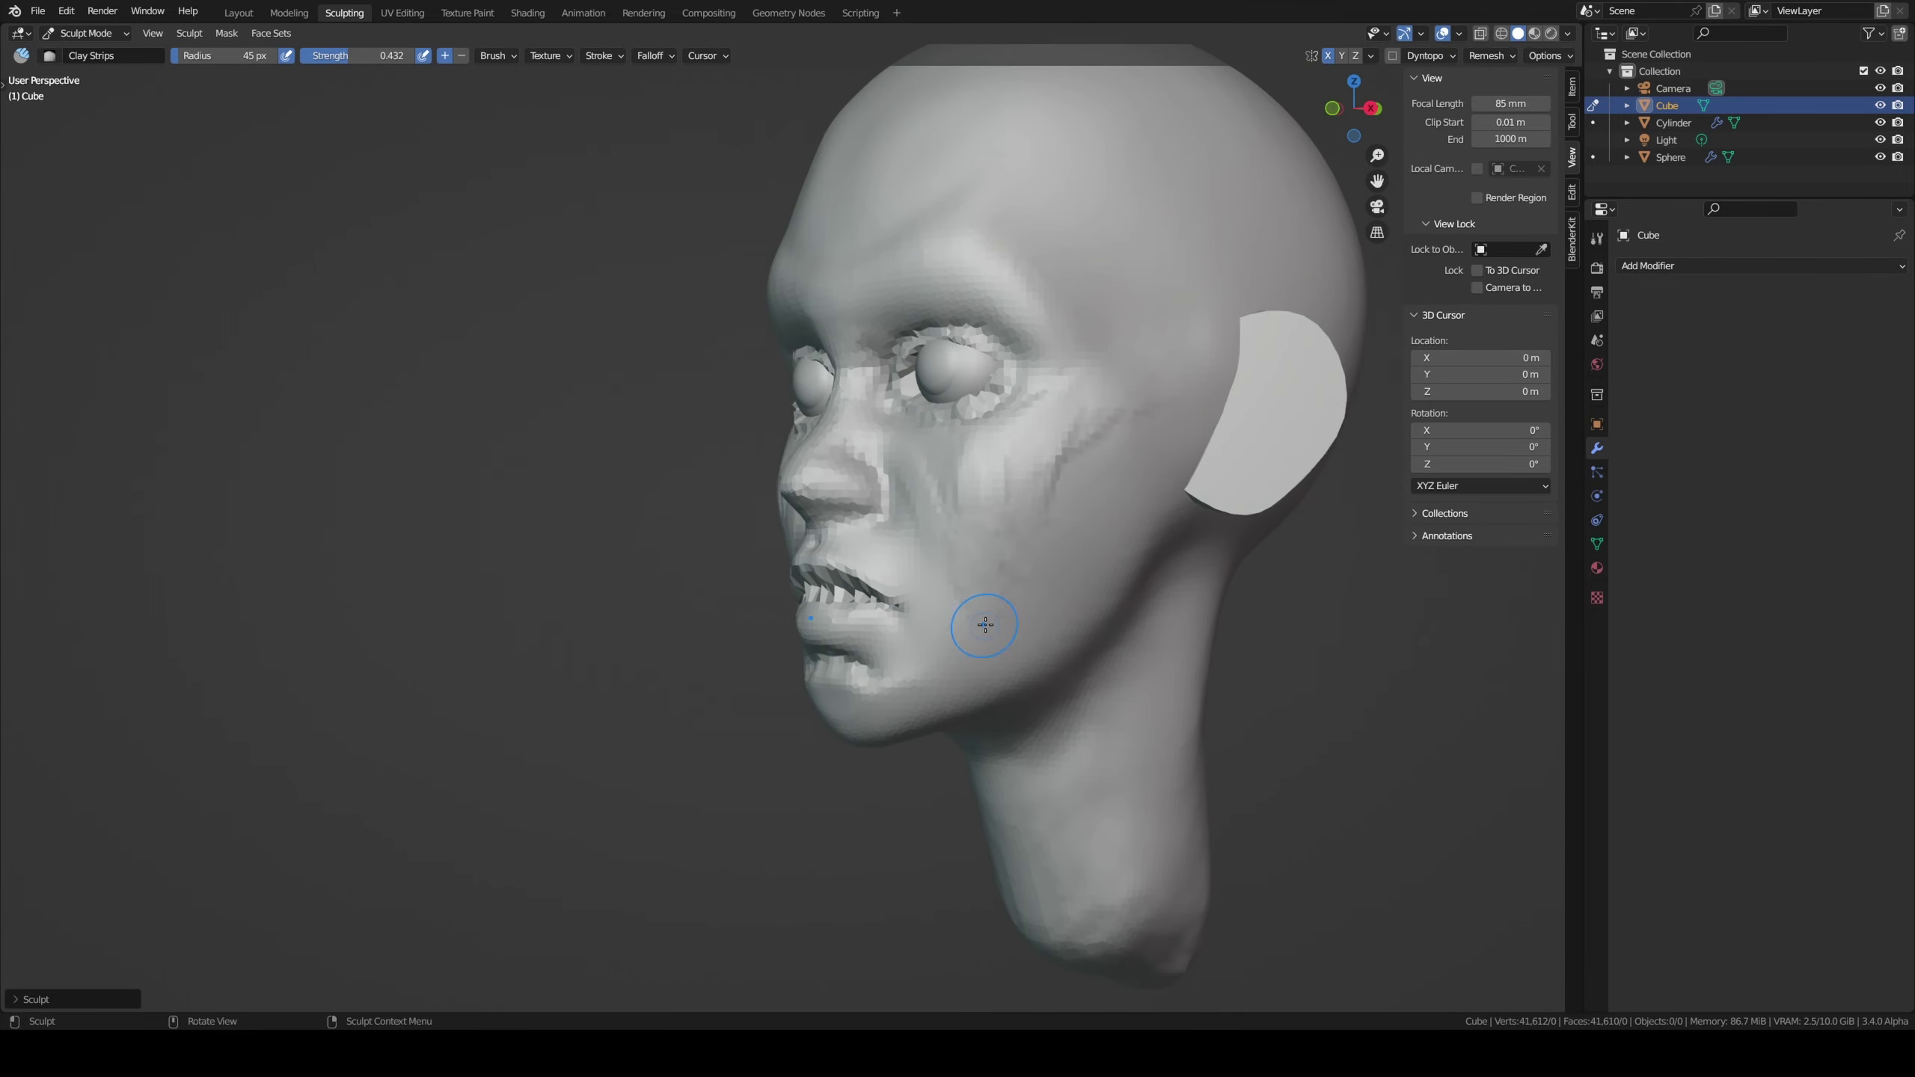
{"action": "mouse_move", "coordinate": [982, 619]}
{"action": "middle_mouse_down"}
{"action": "mouse_move", "coordinate": [932, 619]}
{"action": "mouse_move", "coordinate": [1274, 588]}
{"action": "middle_mouse_up"}
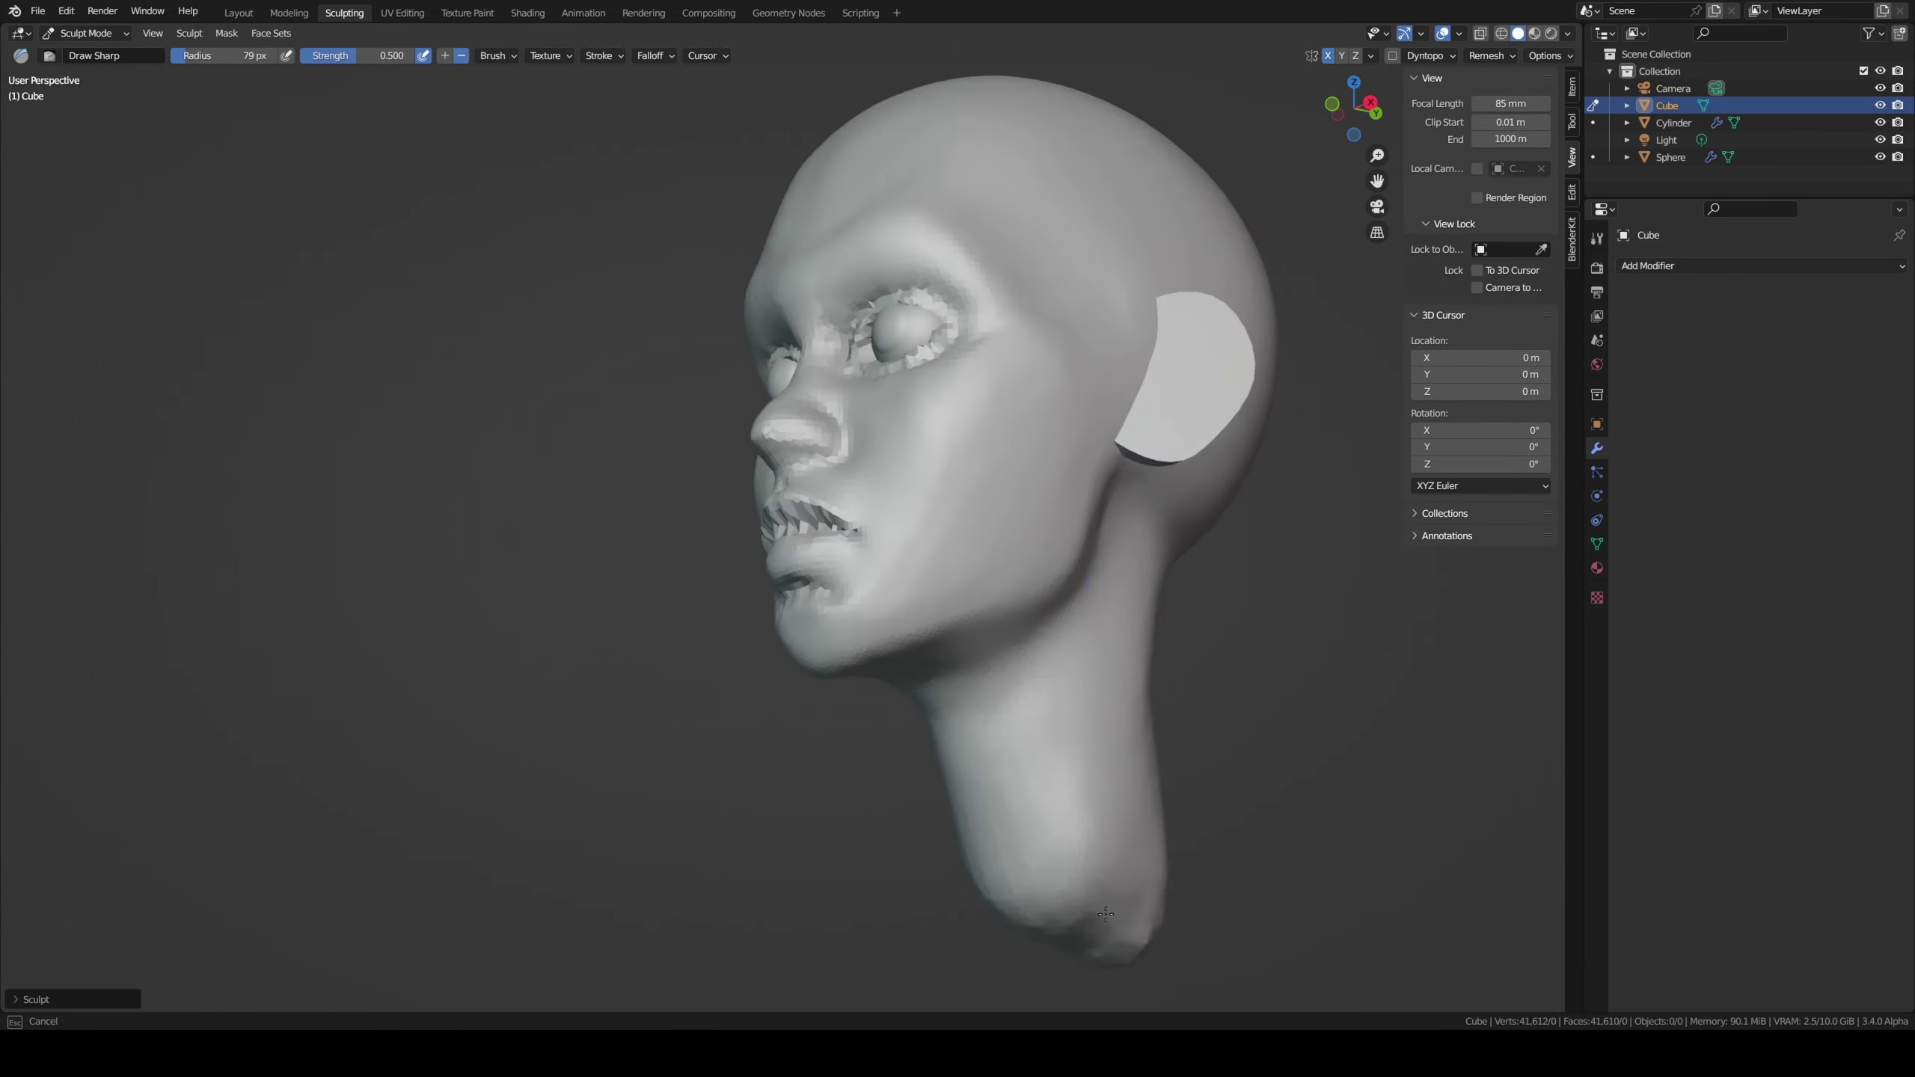
{"action": "key", "text": "g"}
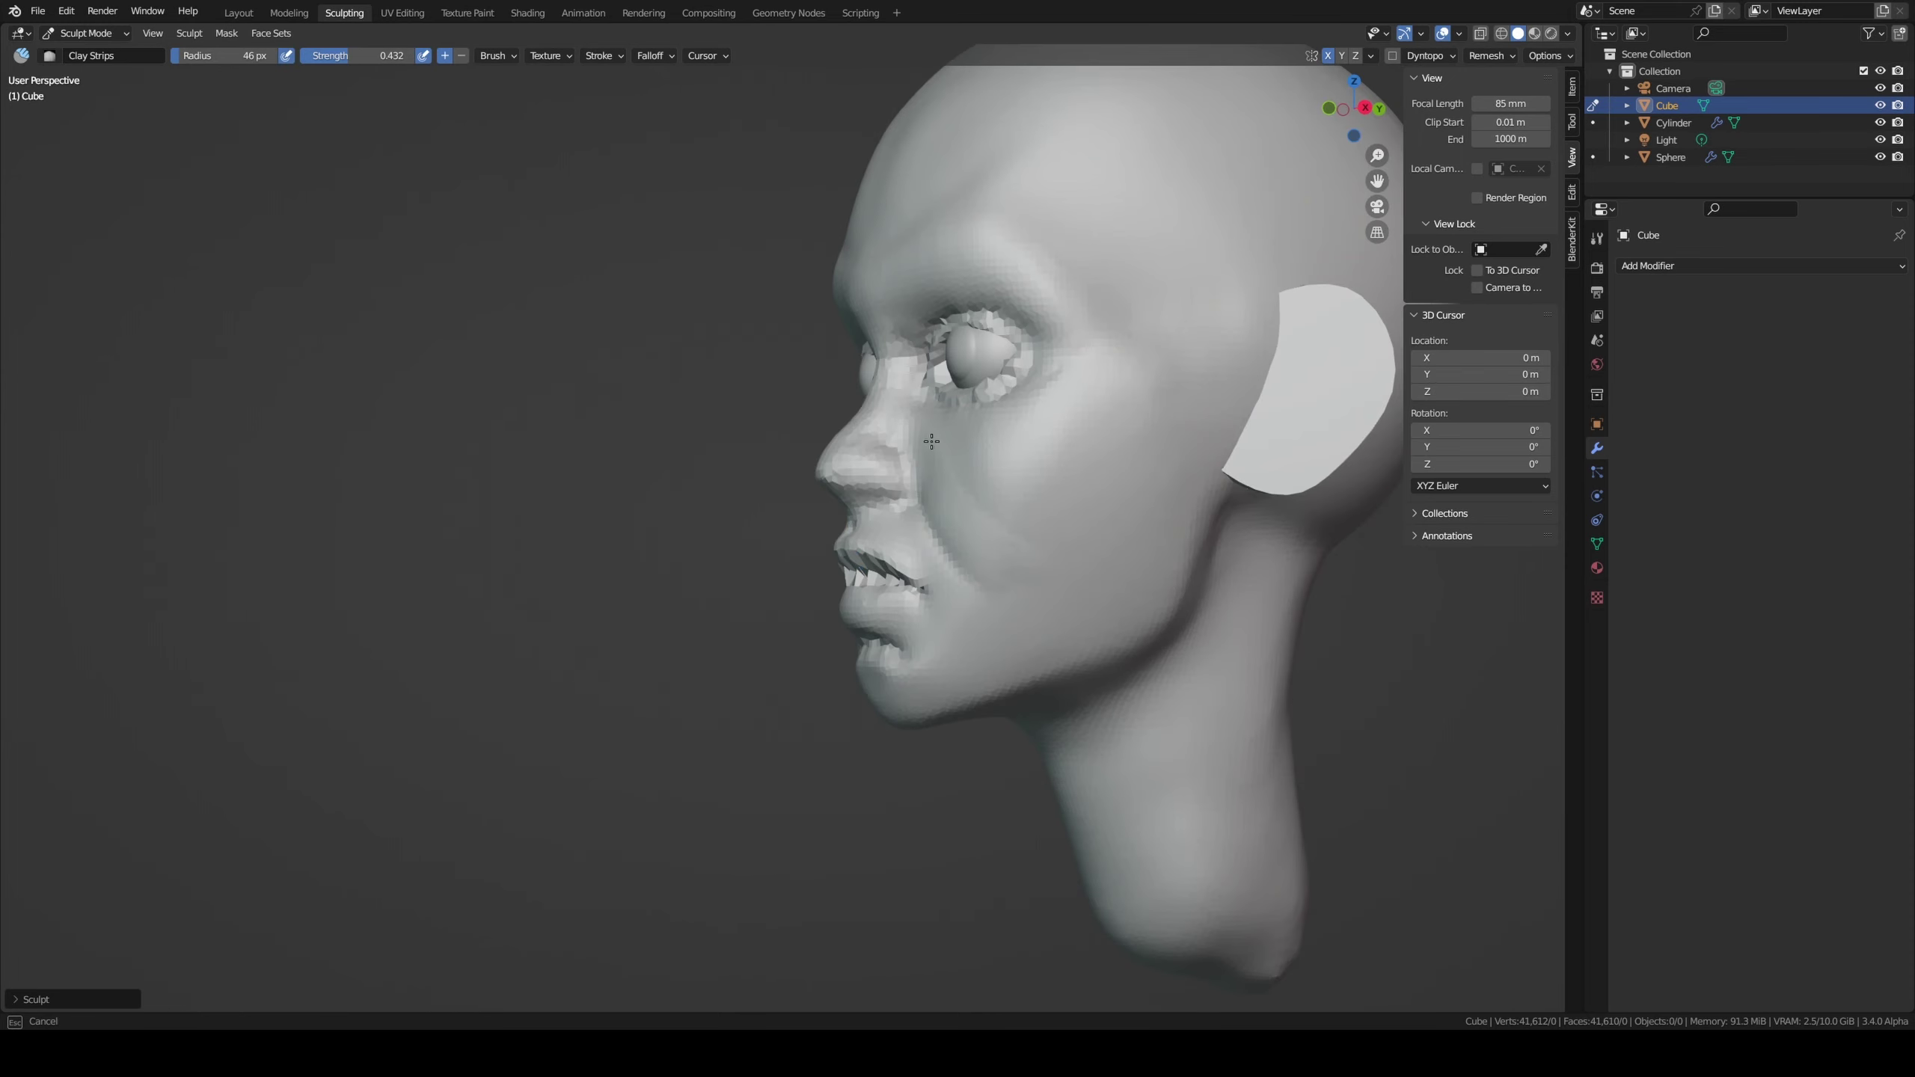
{"action": "middle_click_drag", "start_coordinate": [991, 571], "coordinate": [1102, 444]}
{"action": "middle_click_drag", "start_coordinate": [848, 687], "coordinate": [1028, 661]}
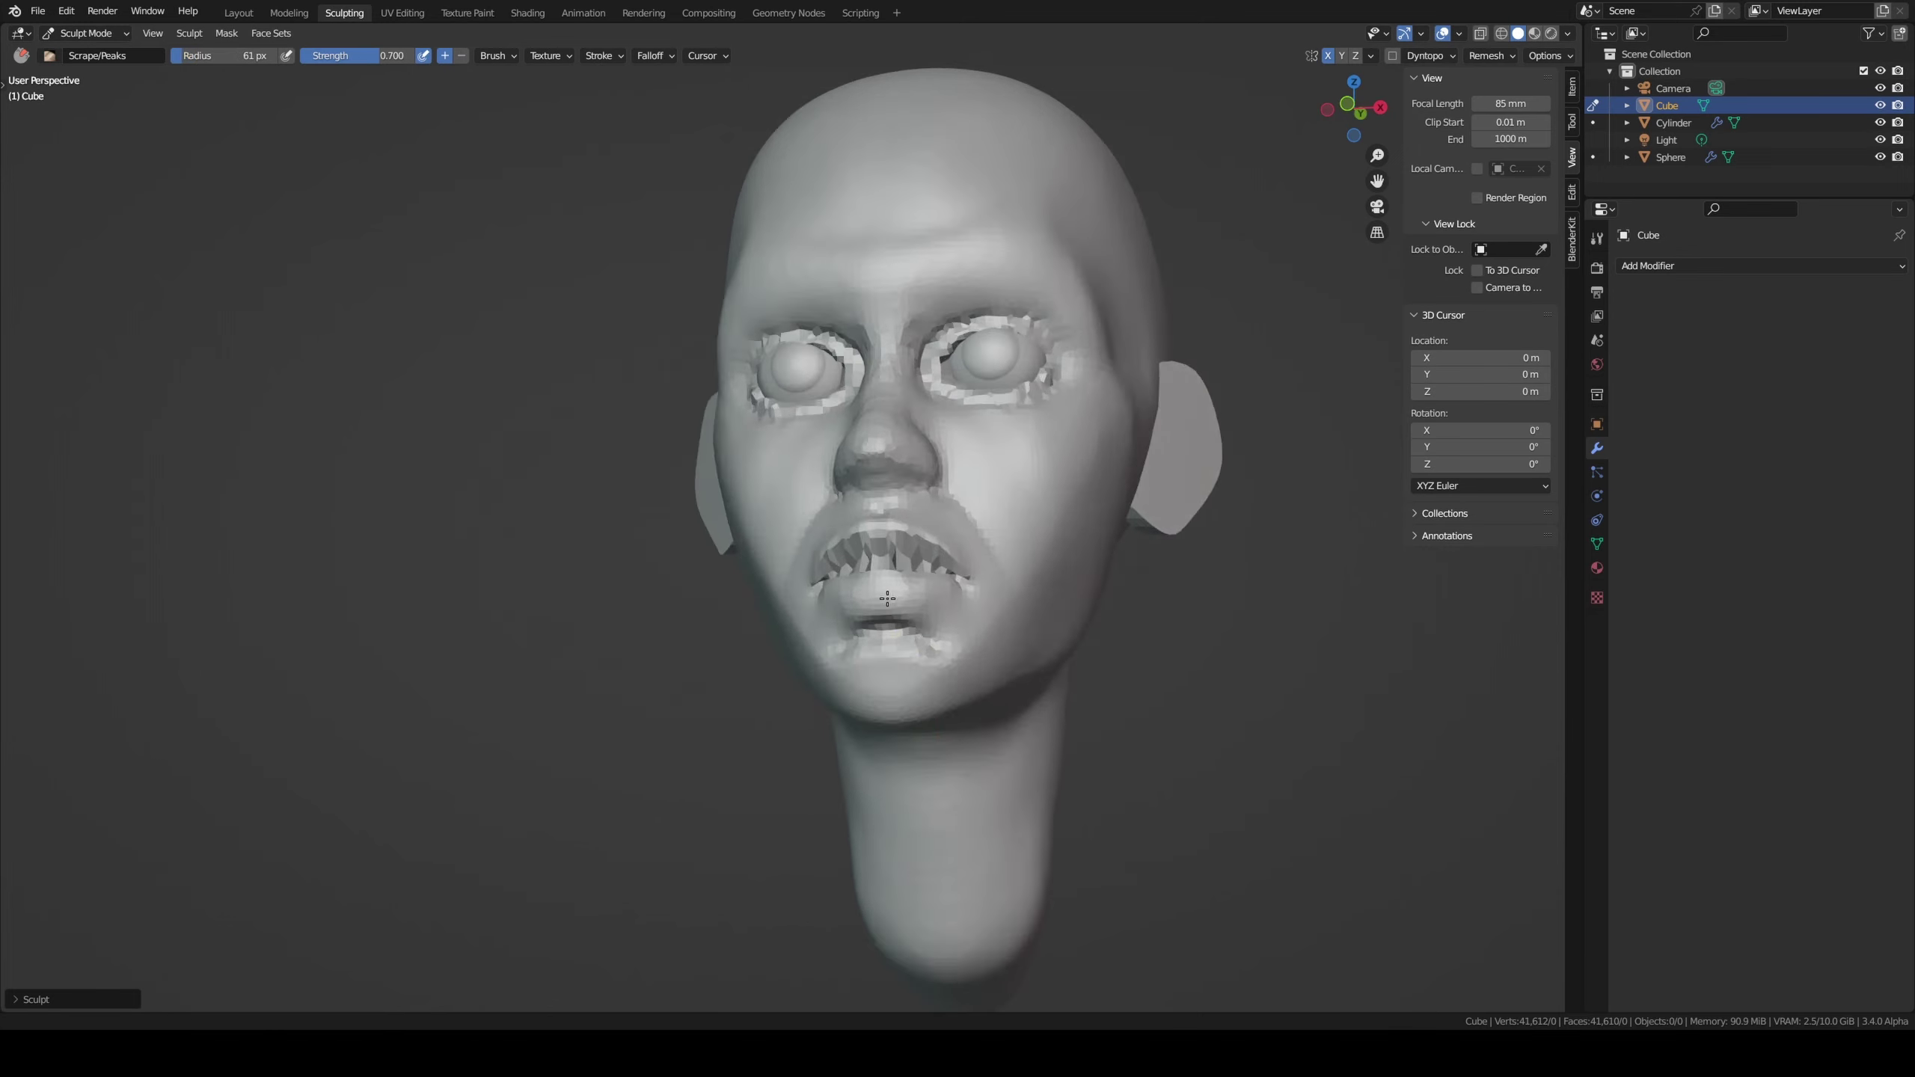
Step: Refine the eye rims and mouth with Clay Strips, Grab and a larger Draw Sharp brush
{"action": "key", "text": "shift+c"}
{"action": "mouse_move", "coordinate": [887, 598]}
{"action": "middle_mouse_down"}
{"action": "mouse_move", "coordinate": [847, 700]}
{"action": "mouse_move", "coordinate": [947, 610]}
{"action": "middle_mouse_up"}
{"action": "key", "text": "g"}
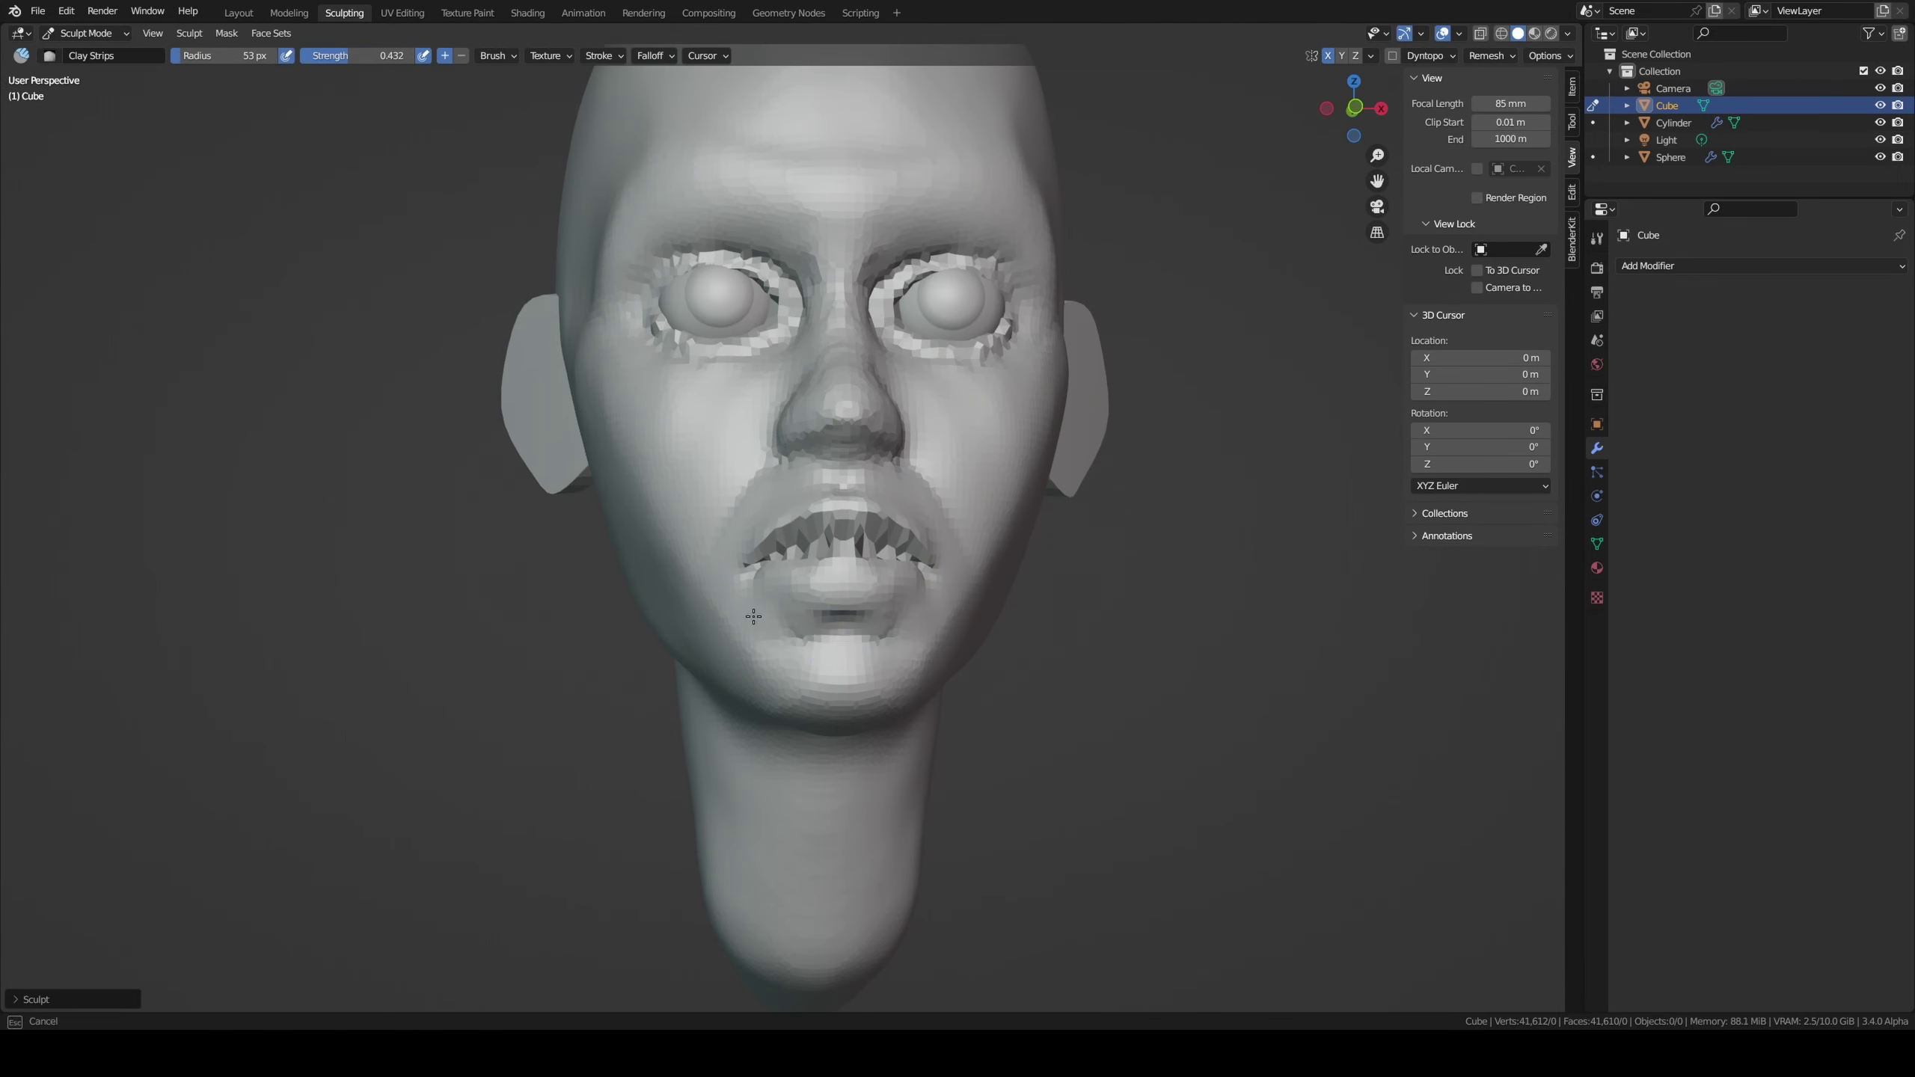
{"action": "key", "text": "shift+x"}
{"action": "mouse_move", "coordinate": [843, 641]}
{"action": "middle_mouse_down"}
{"action": "mouse_move", "coordinate": [771, 365]}
{"action": "mouse_move", "coordinate": [992, 376]}
{"action": "mouse_move", "coordinate": [932, 278]}
{"action": "mouse_move", "coordinate": [925, 208]}
{"action": "middle_mouse_up"}
{"action": "key", "text": "f"}
{"action": "left_click", "coordinate": [912, 289]}
{"action": "key", "text": "g"}
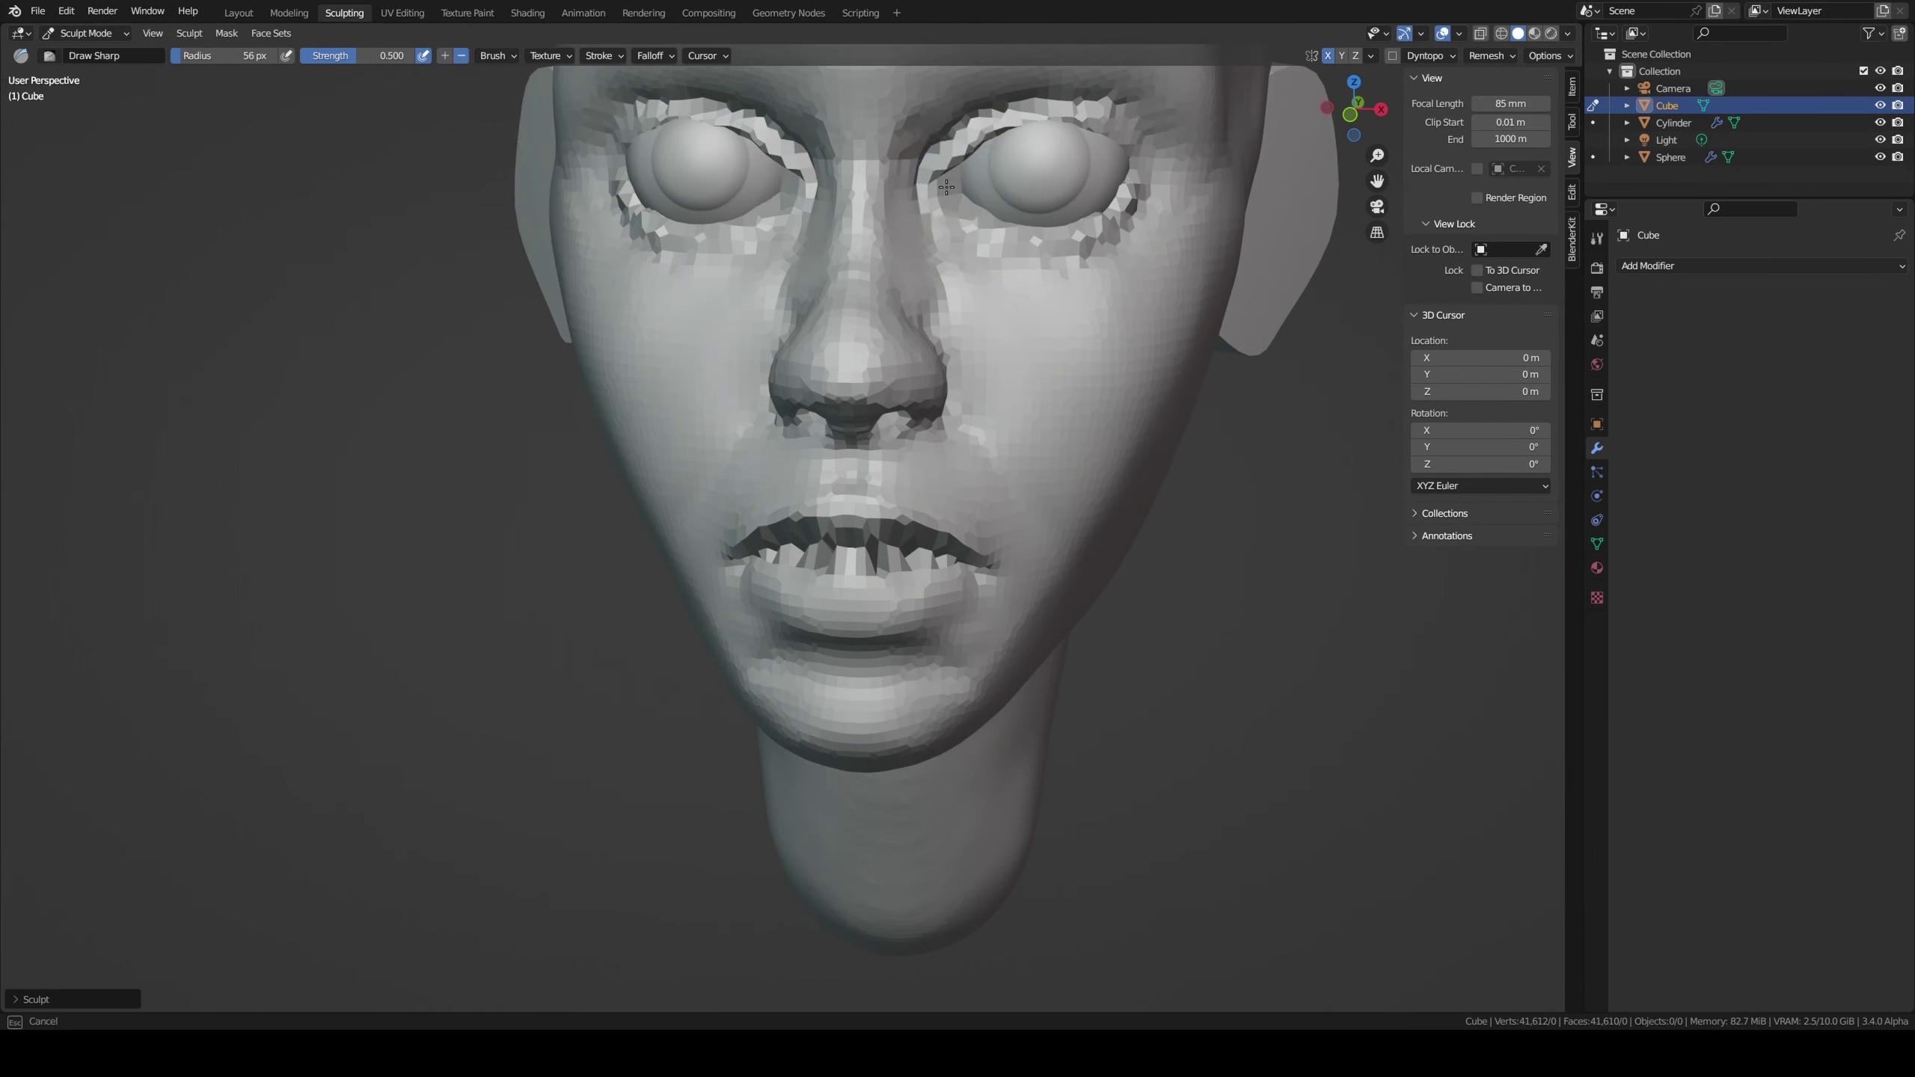
{"action": "mouse_move", "coordinate": [897, 345]}
{"action": "middle_mouse_down"}
{"action": "mouse_move", "coordinate": [829, 453]}
{"action": "mouse_move", "coordinate": [904, 392]}
{"action": "middle_mouse_up"}
Step: Set the remesh detail size to 0.00935 m and remesh the head
{"action": "key", "text": "ctrl+d"}
{"action": "key", "text": "shift+d"}
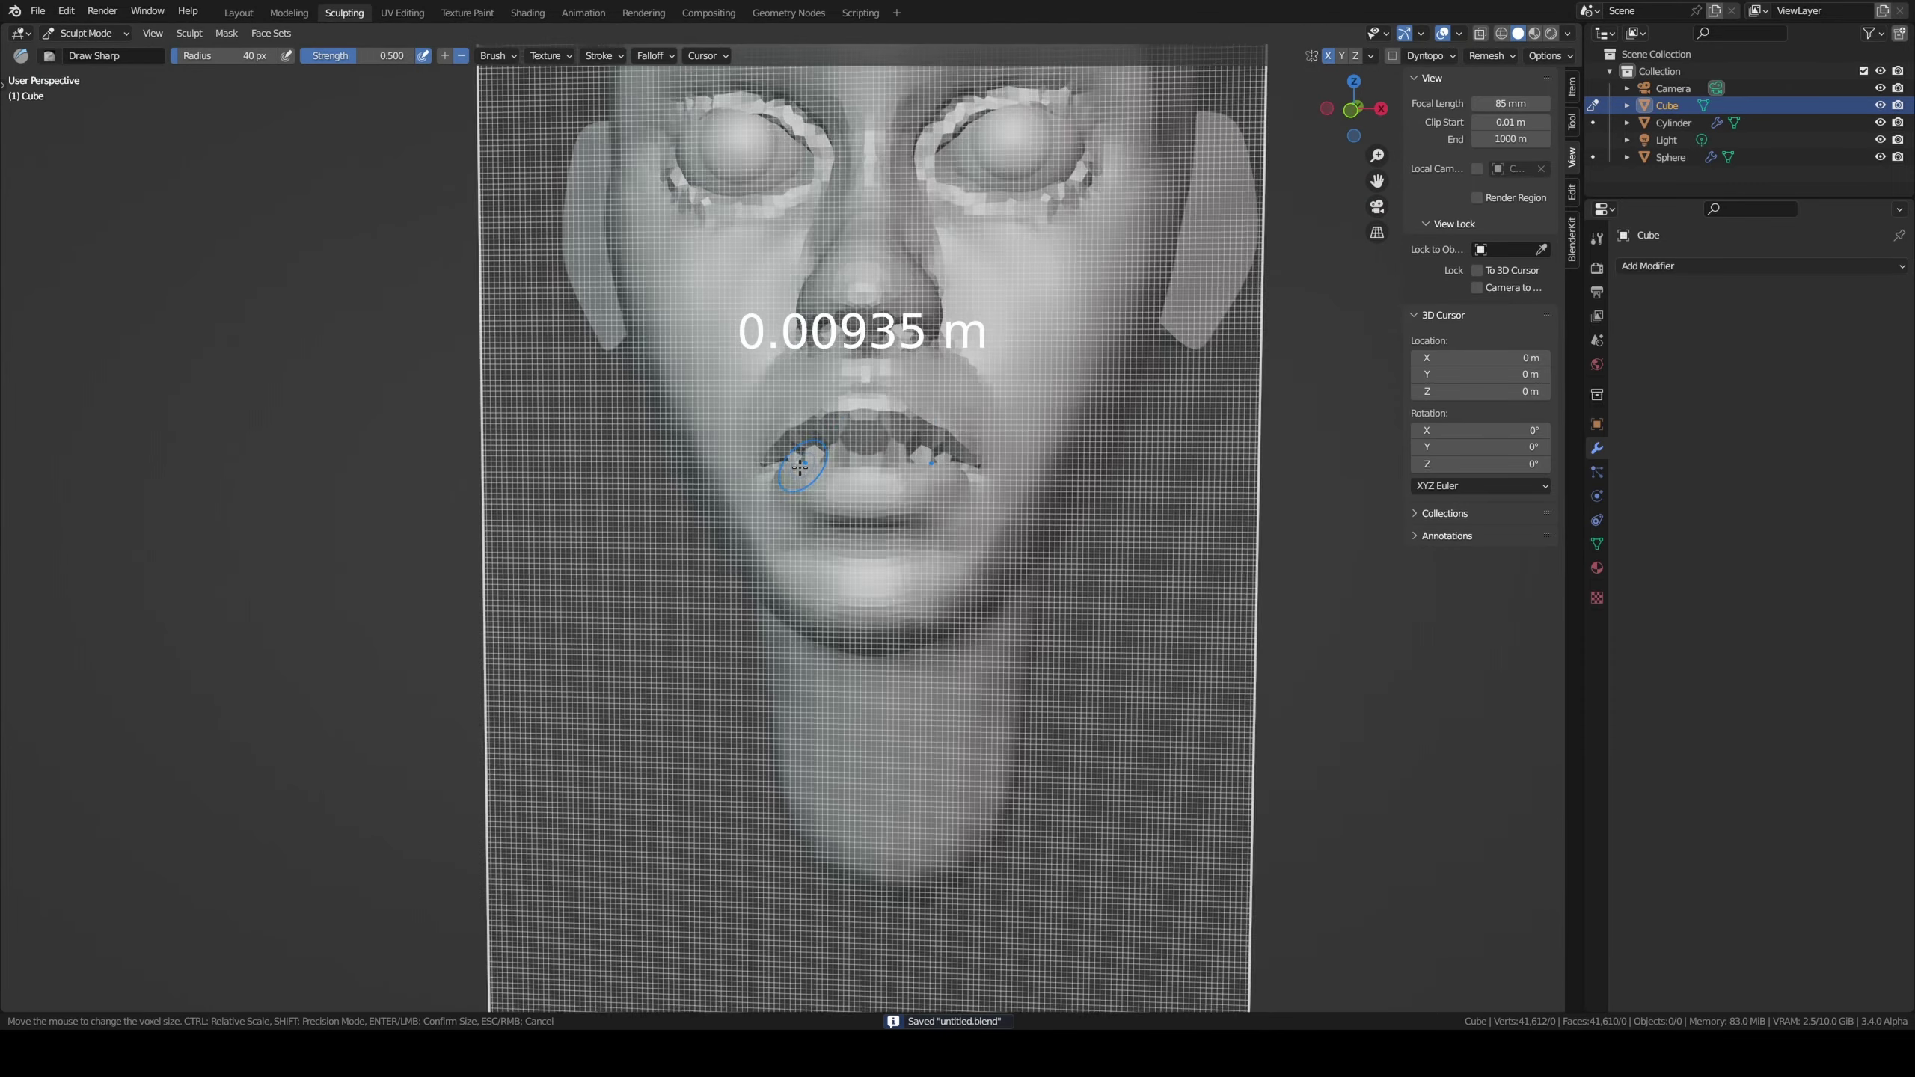
{"action": "left_click", "coordinate": [912, 479]}
{"action": "scroll", "coordinate": [912, 478], "scroll_direction": "up", "scroll_amount": 2}
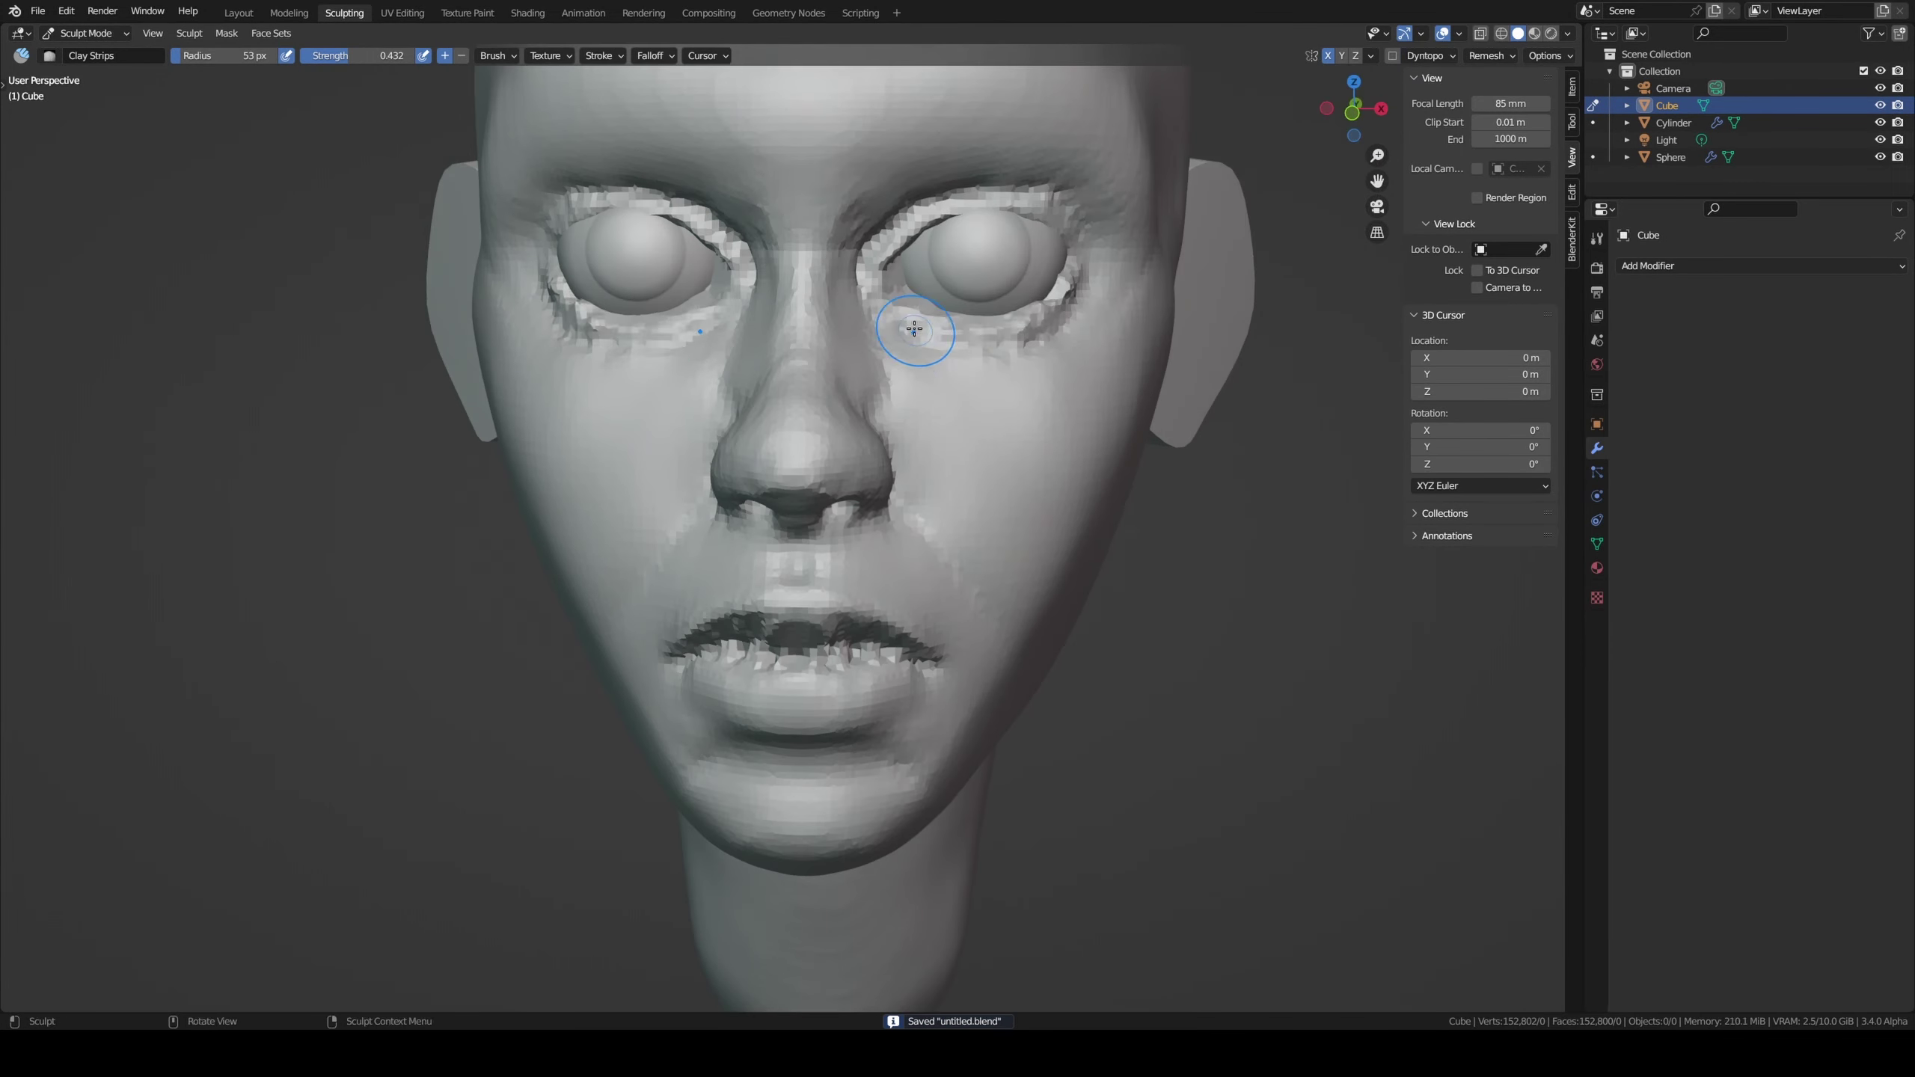
Step: Refine the mouth and nose with a smaller brush and the Grab brush
{"action": "mouse_move", "coordinate": [914, 330]}
{"action": "middle_mouse_down"}
{"action": "mouse_move", "coordinate": [1159, 351]}
{"action": "mouse_move", "coordinate": [1026, 505]}
{"action": "mouse_move", "coordinate": [904, 528]}
{"action": "mouse_move", "coordinate": [700, 620]}
{"action": "middle_mouse_up"}
{"action": "key", "text": "ctrl+d"}
{"action": "left_click_drag", "start_coordinate": [701, 620], "coordinate": [700, 620]}
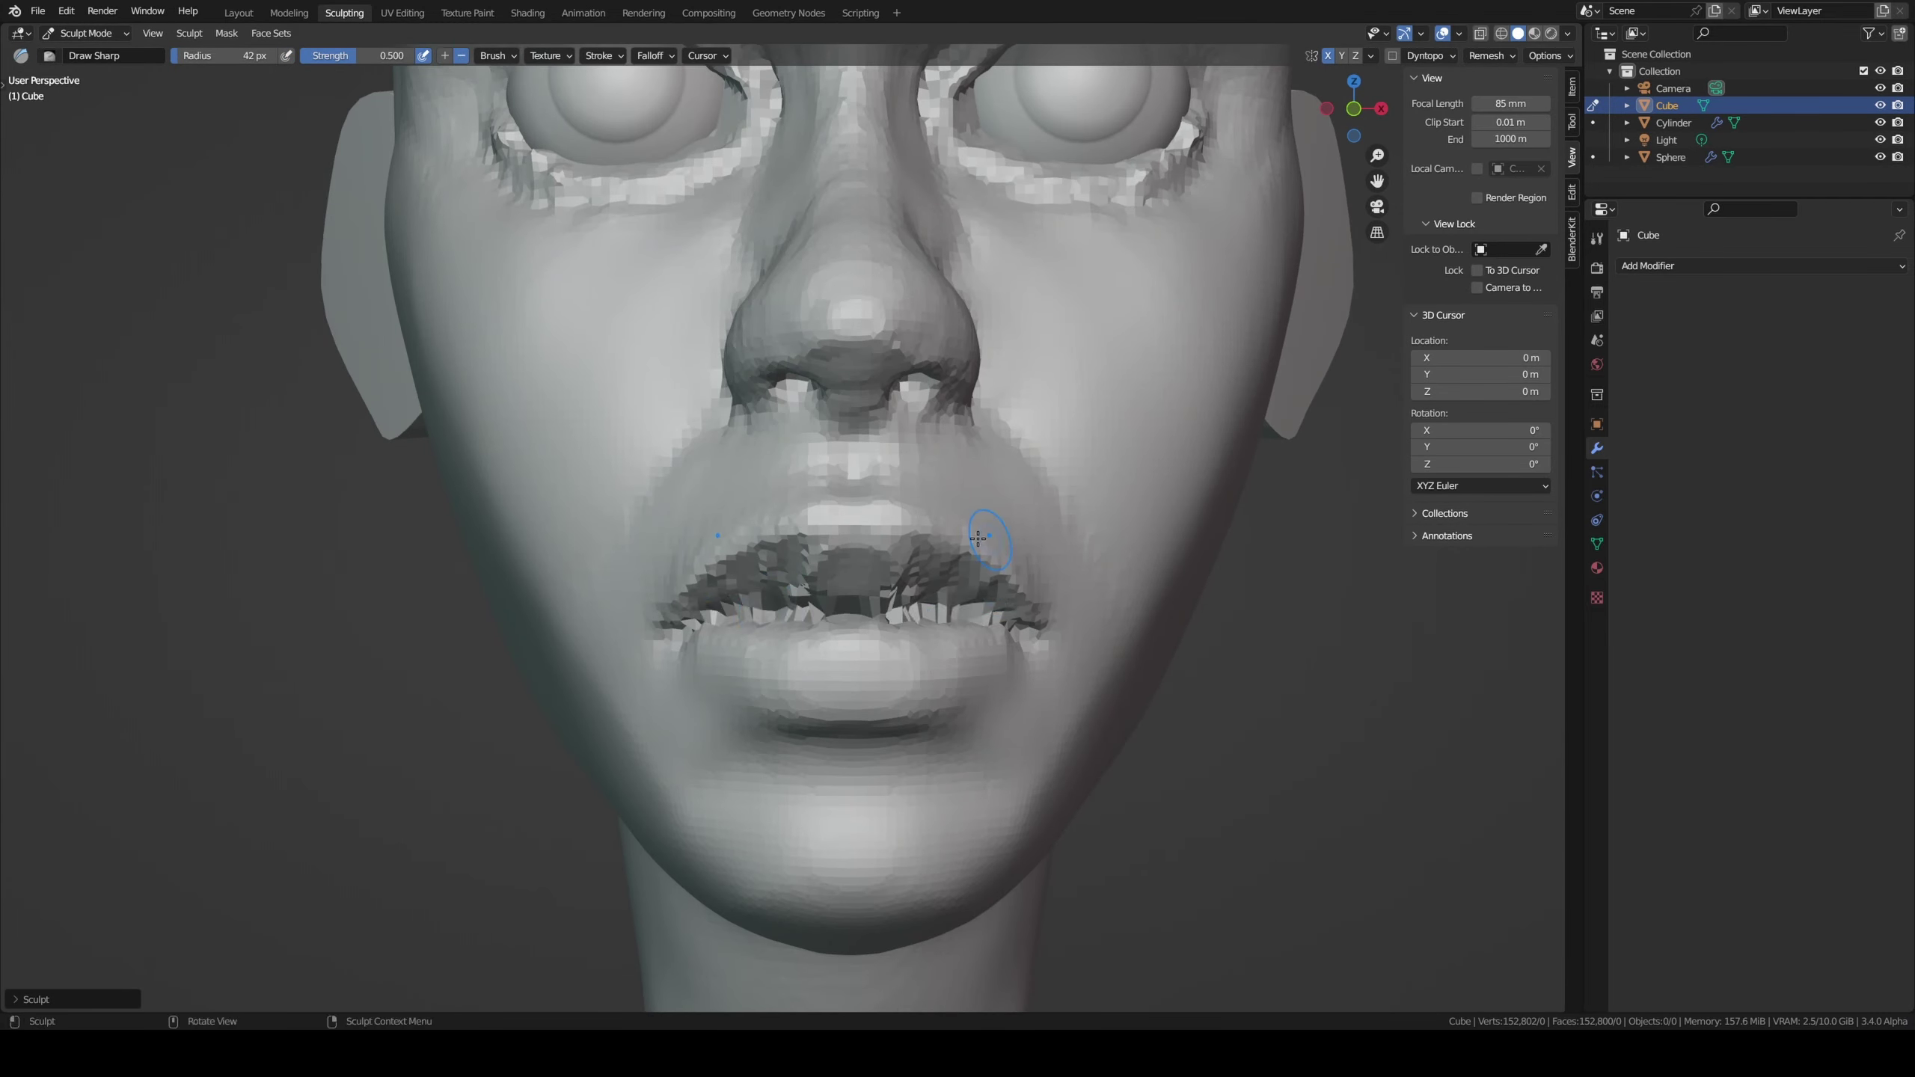
{"action": "scroll", "coordinate": [978, 538], "scroll_direction": "down", "scroll_amount": 3}
{"action": "key", "text": "KP_3"}
{"action": "key", "text": "g"}
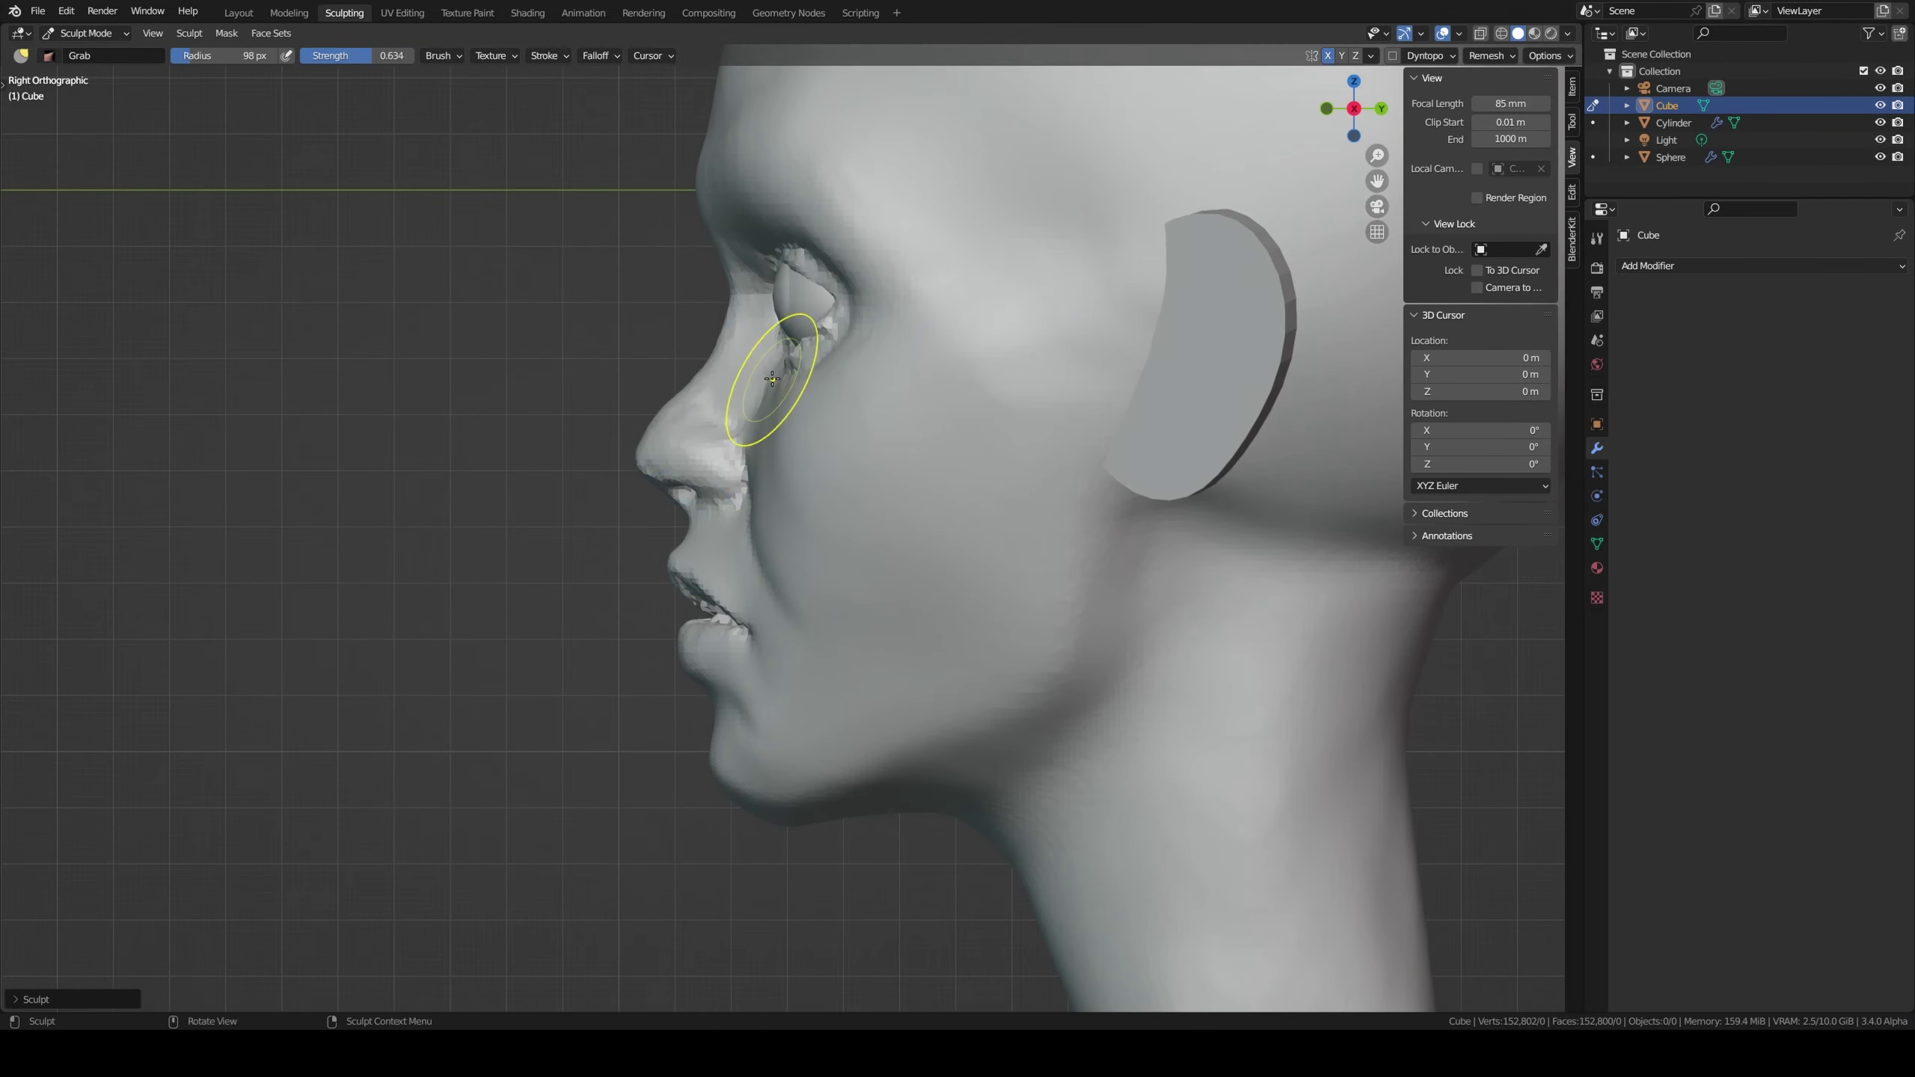
{"action": "middle_click_drag", "start_coordinate": [772, 378], "coordinate": [1045, 475]}
{"action": "mouse_move", "coordinate": [885, 427]}
{"action": "middle_mouse_down"}
{"action": "mouse_move", "coordinate": [727, 342]}
{"action": "mouse_move", "coordinate": [812, 308]}
{"action": "mouse_move", "coordinate": [556, 428]}
{"action": "mouse_move", "coordinate": [683, 663]}
{"action": "mouse_move", "coordinate": [500, 633]}
{"action": "mouse_move", "coordinate": [325, 655]}
{"action": "mouse_move", "coordinate": [605, 370]}
{"action": "mouse_move", "coordinate": [558, 528]}
{"action": "mouse_move", "coordinate": [620, 526]}
{"action": "mouse_move", "coordinate": [645, 446]}
{"action": "middle_mouse_up"}
Step: Smooth the cheeks and eye area using Inflate, Draw Sharp, Grab and Flatten
{"action": "key", "text": "i"}
{"action": "key", "text": "shift+x"}
{"action": "key", "text": "g"}
{"action": "key", "text": "shift+t"}
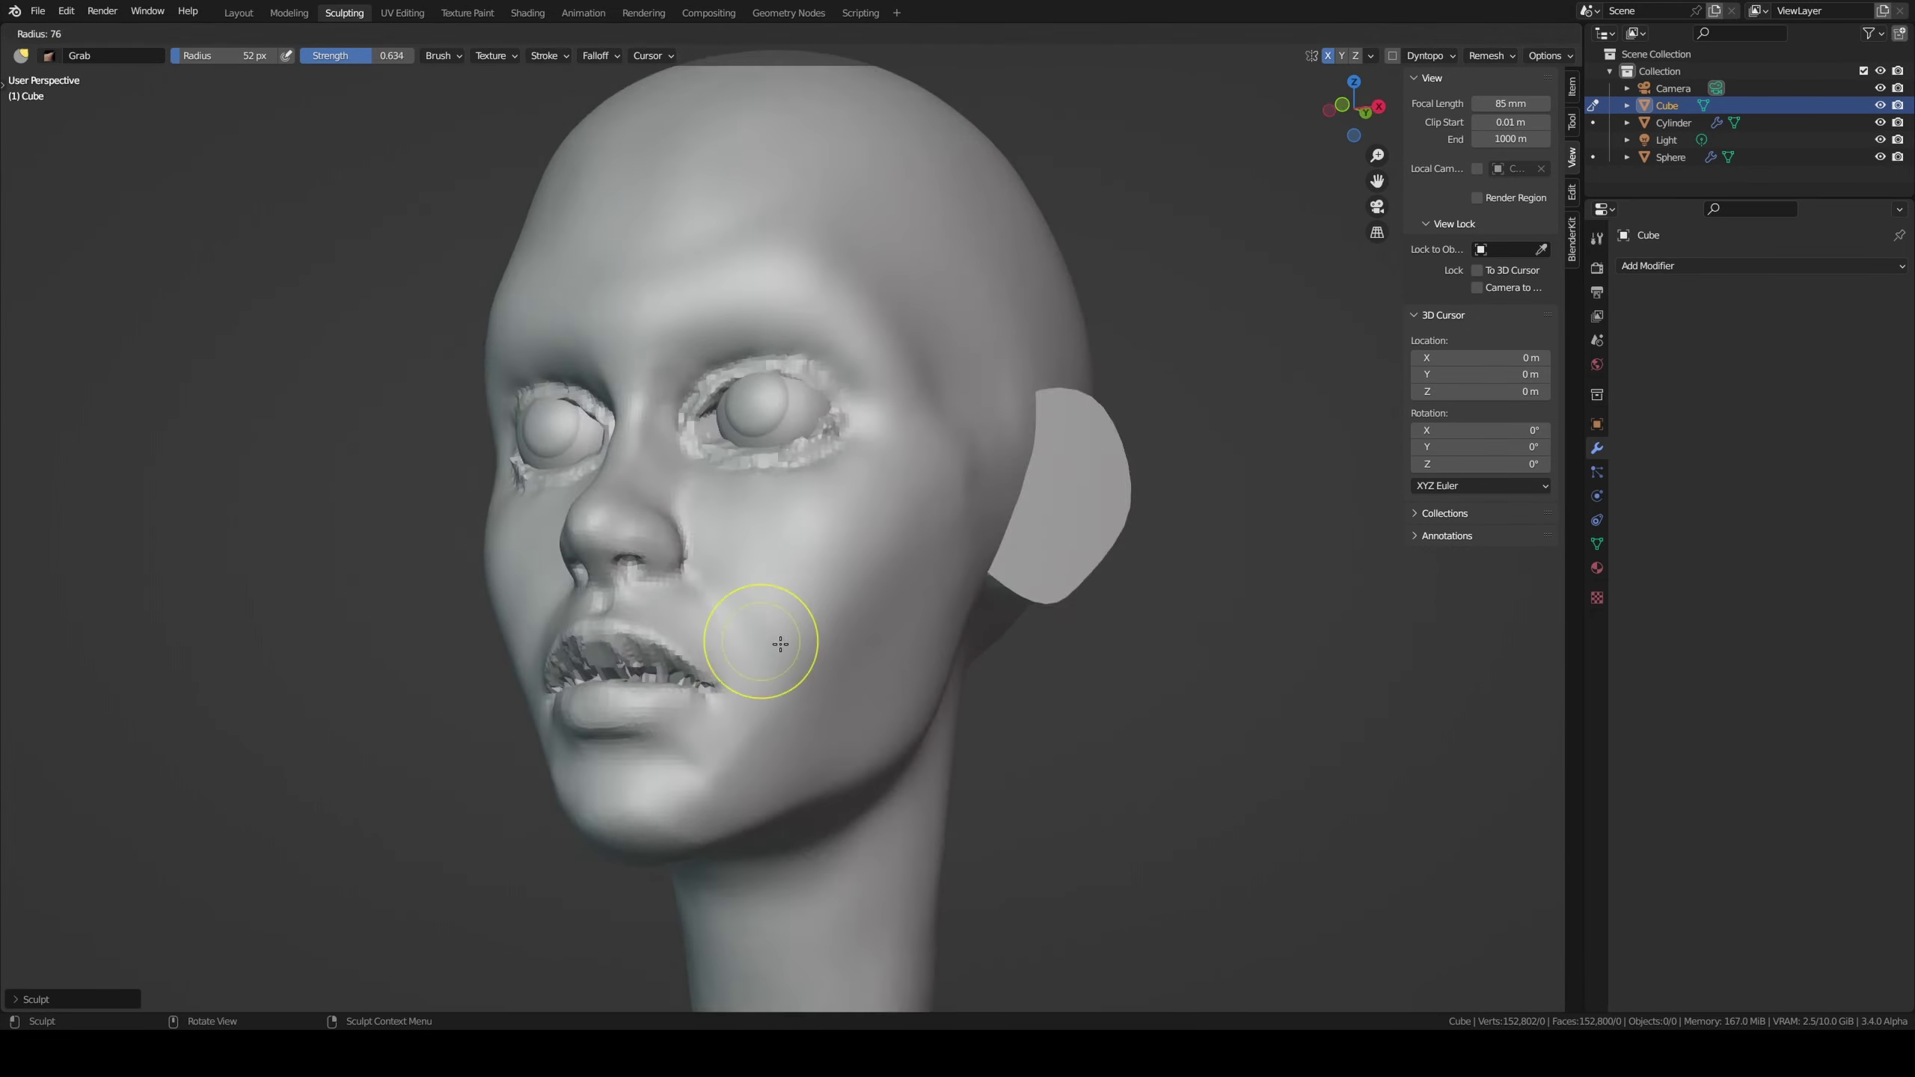
{"action": "mouse_move", "coordinate": [768, 640]}
{"action": "middle_mouse_down"}
{"action": "mouse_move", "coordinate": [594, 487]}
{"action": "mouse_move", "coordinate": [740, 476]}
{"action": "middle_mouse_up"}
{"action": "key", "text": "shift+x"}
{"action": "scroll", "coordinate": [641, 529], "scroll_direction": "up", "scroll_amount": 4}
Step: Carve sharper eyelid creases around both eyes and save the sculpt
{"action": "key", "text": "c"}
{"action": "key", "text": "shift+x"}
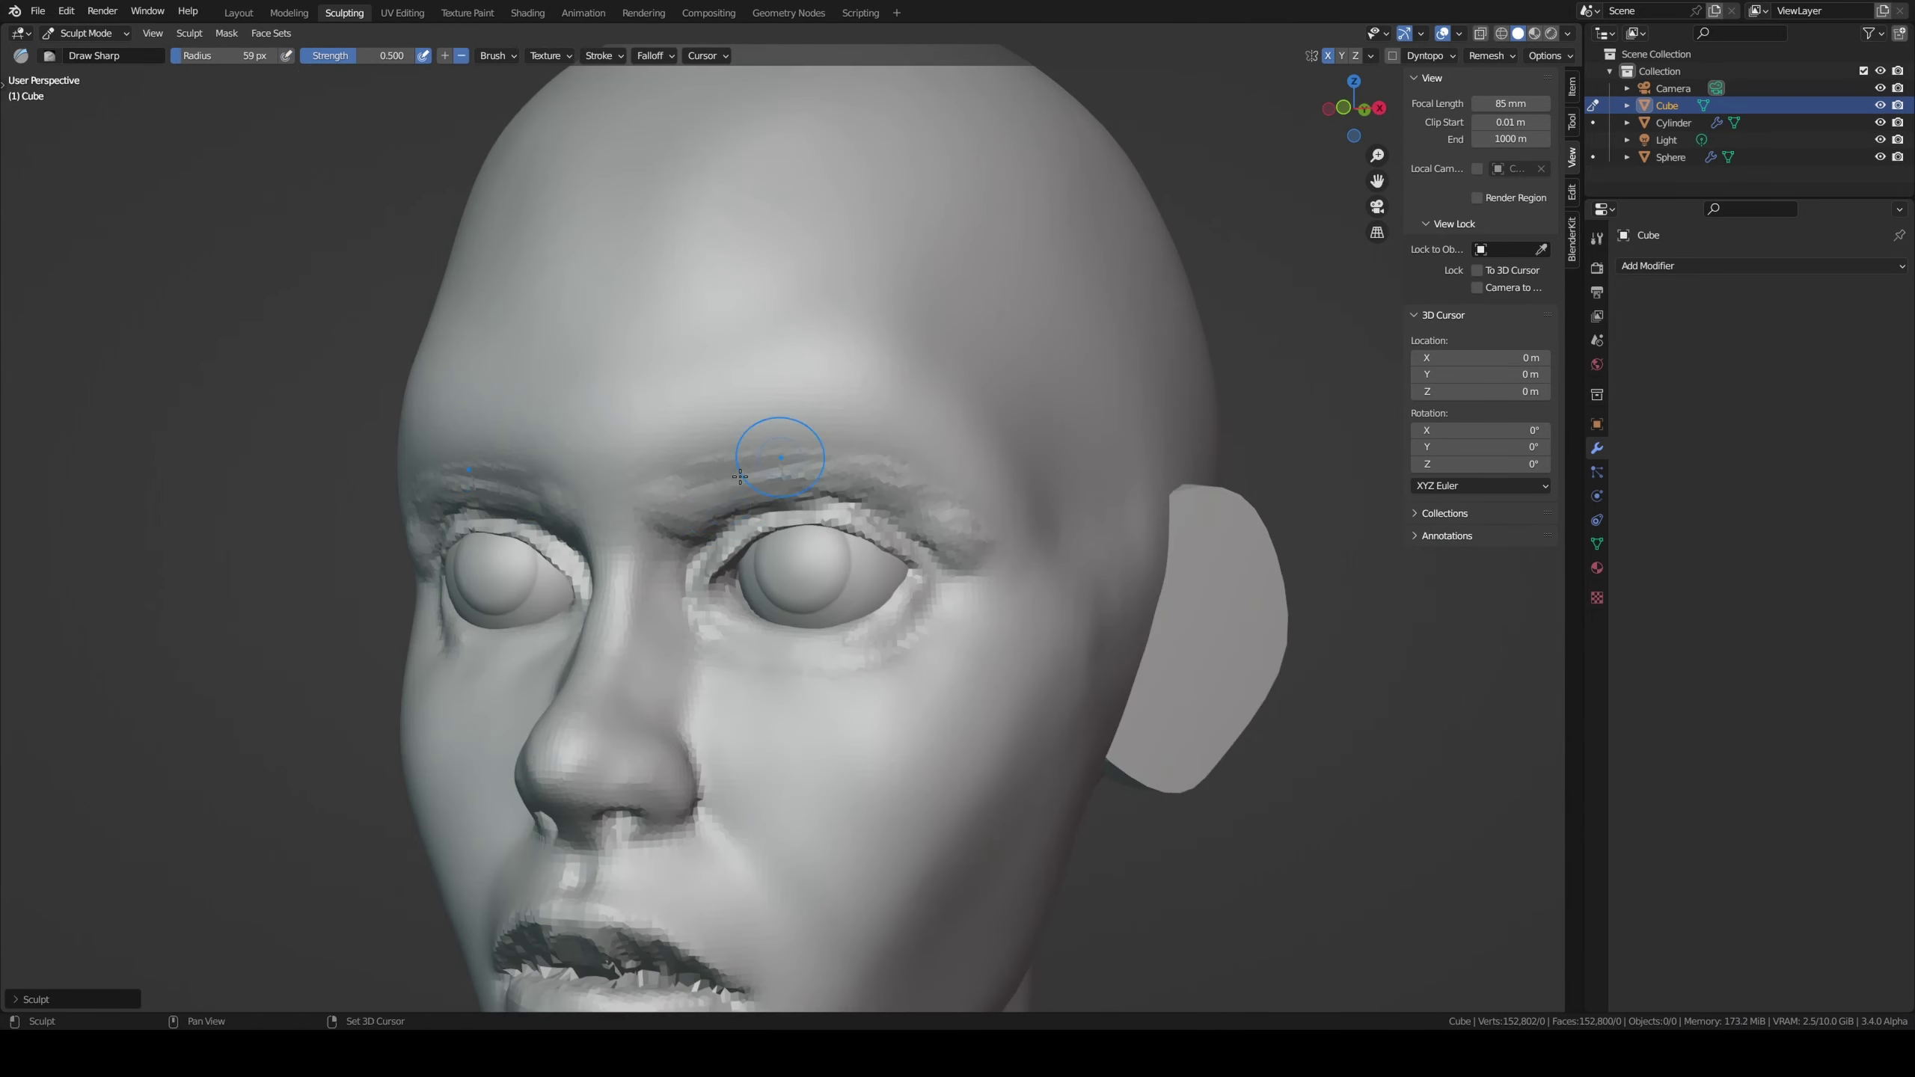
{"action": "mouse_move", "coordinate": [975, 526]}
{"action": "middle_mouse_down"}
{"action": "mouse_move", "coordinate": [826, 531]}
{"action": "mouse_move", "coordinate": [761, 505]}
{"action": "mouse_move", "coordinate": [791, 427]}
{"action": "mouse_move", "coordinate": [714, 290]}
{"action": "middle_mouse_up"}
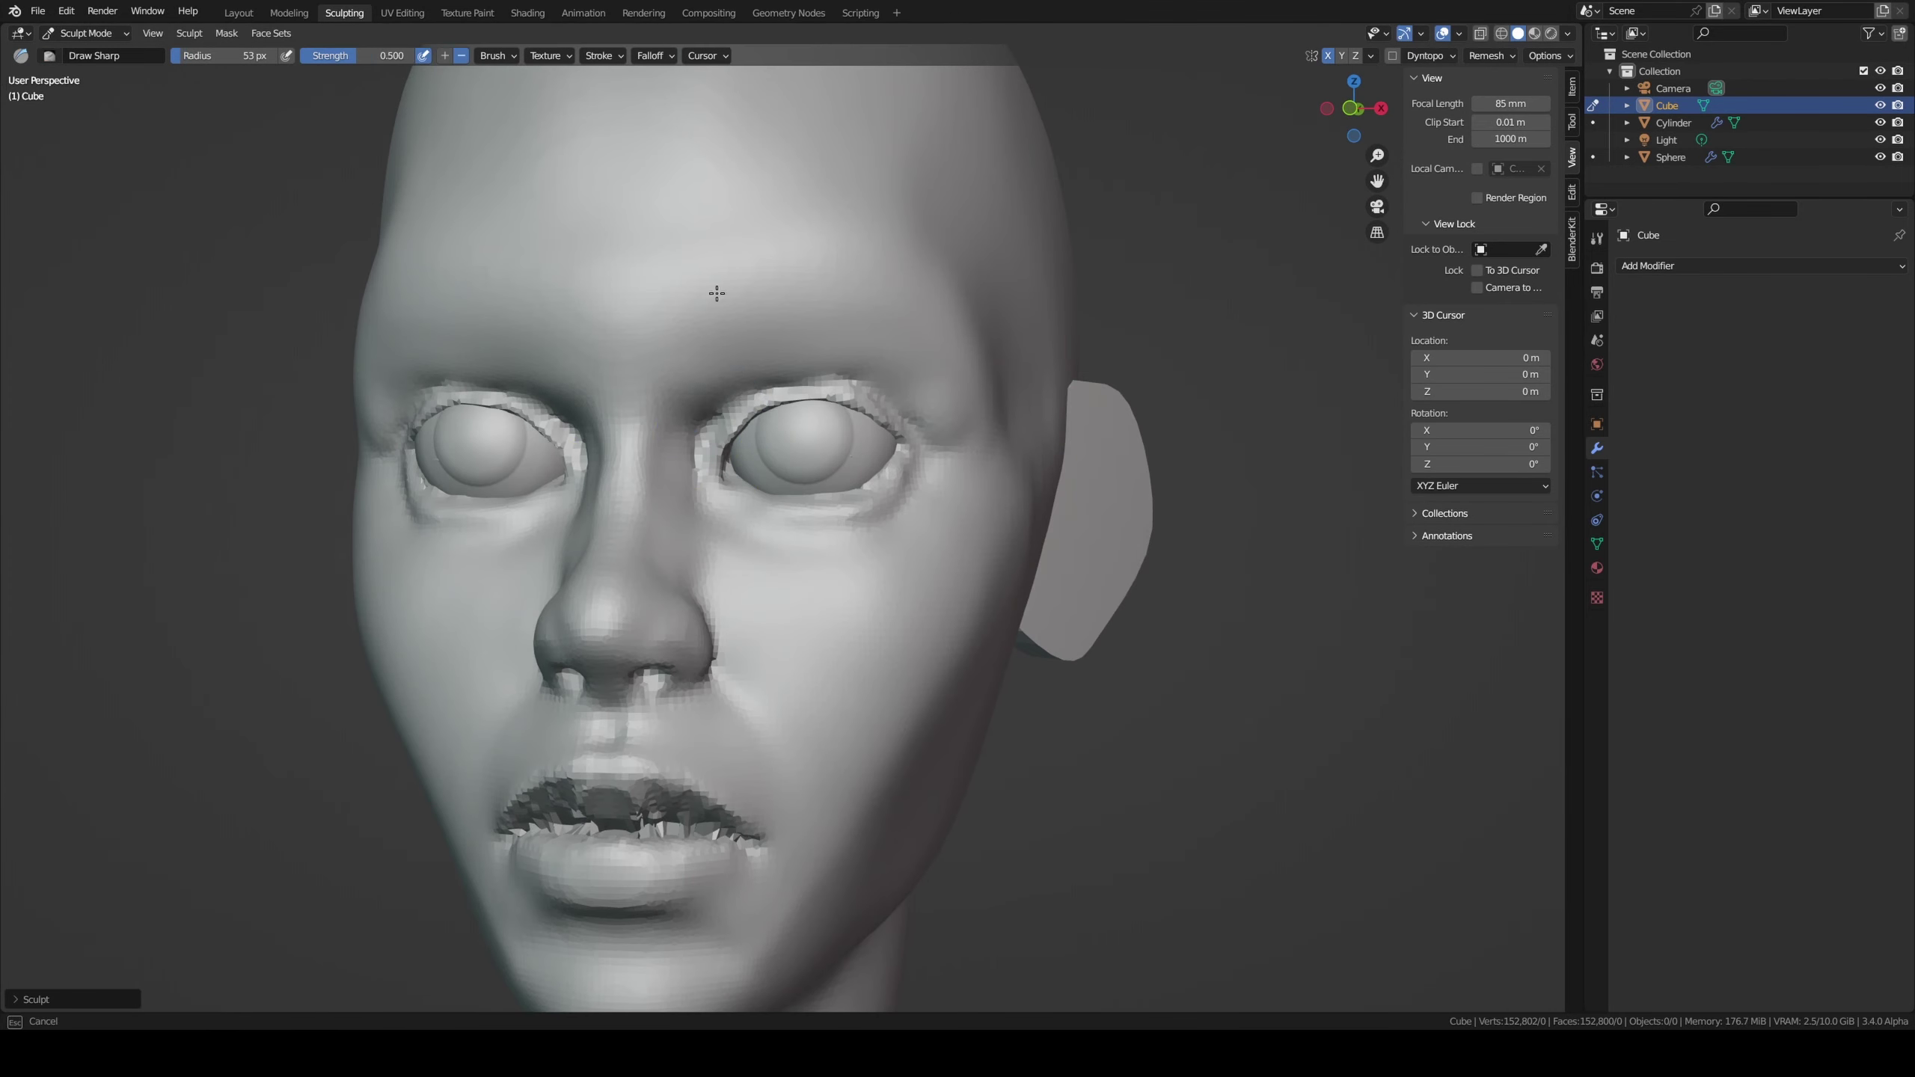
{"action": "key", "text": "shift+x"}
{"action": "key", "text": "ctrl+s"}
{"action": "middle_click_drag", "start_coordinate": [789, 496], "coordinate": [722, 499]}
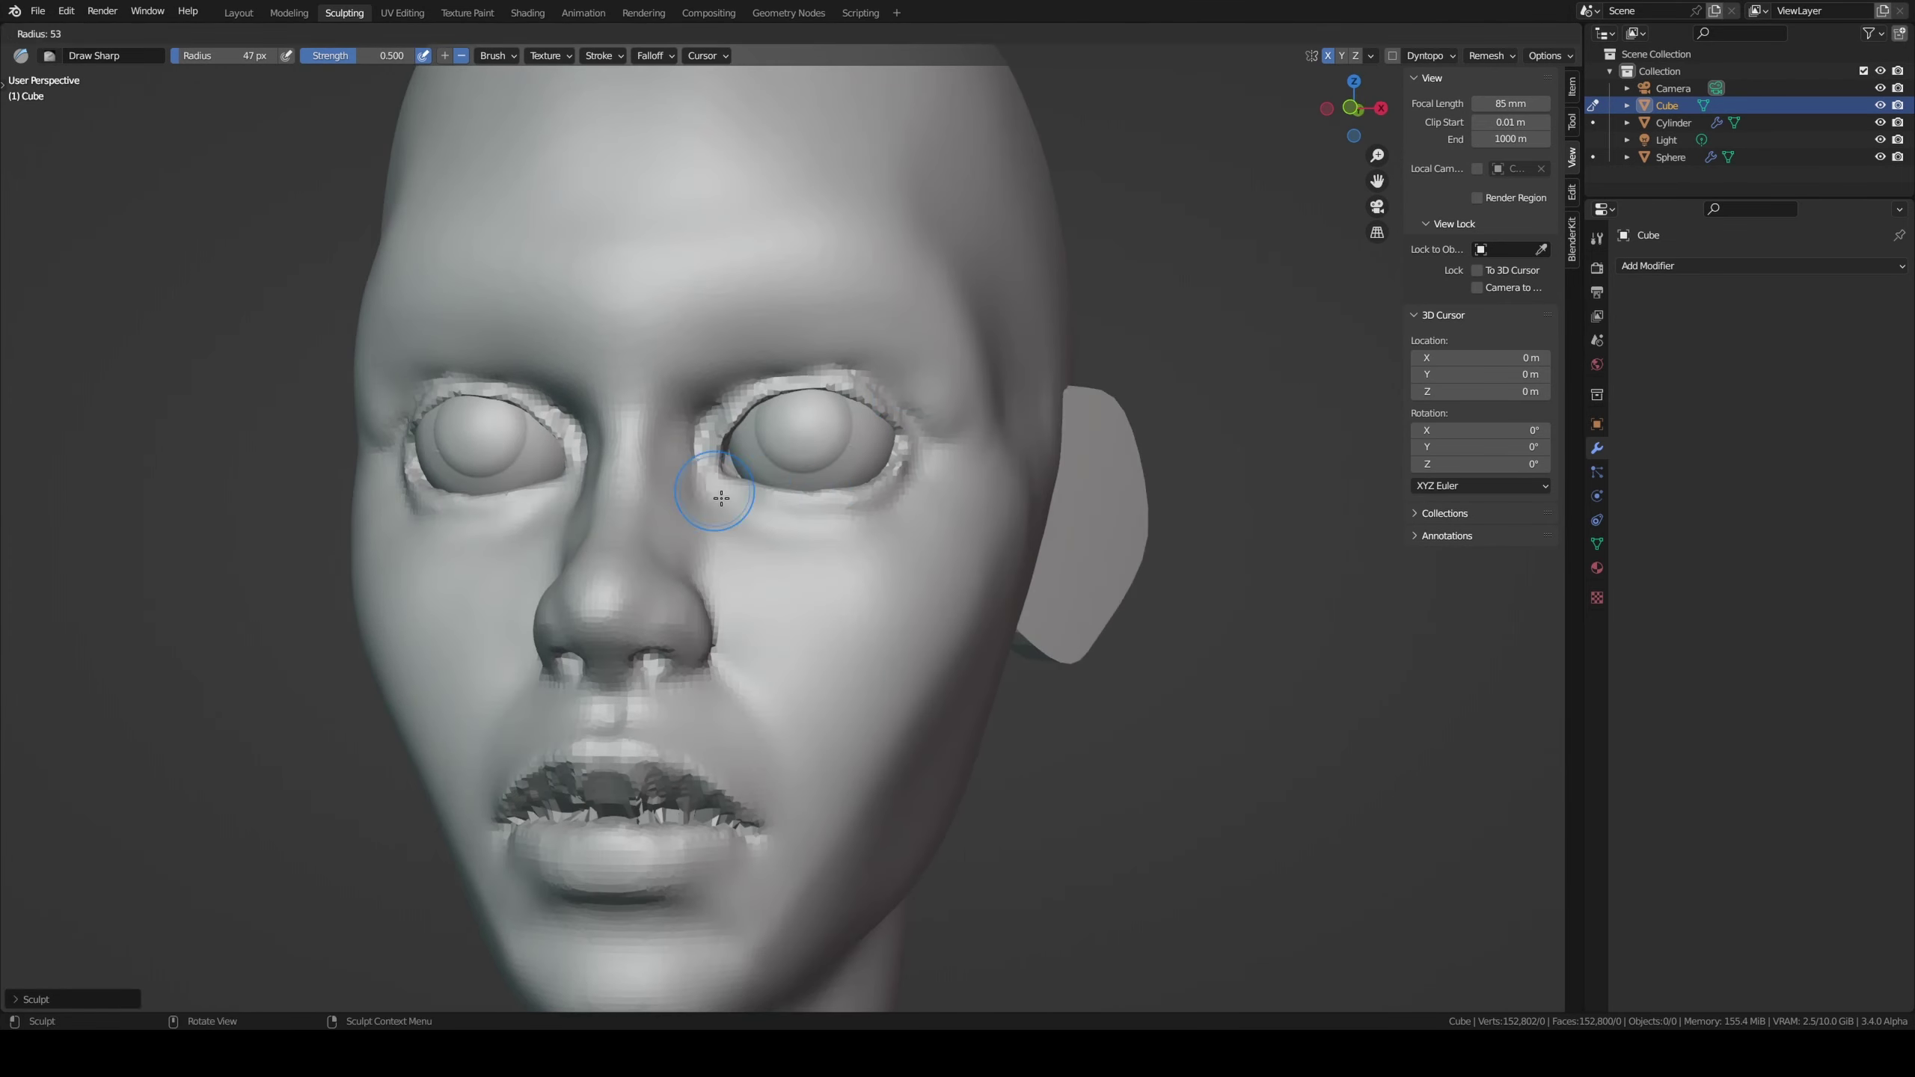
{"action": "mouse_move", "coordinate": [875, 517]}
{"action": "middle_mouse_down"}
{"action": "mouse_move", "coordinate": [799, 513]}
{"action": "mouse_move", "coordinate": [860, 387]}
{"action": "middle_mouse_up"}
Step: Reshape the lips and mouth with the Grab and Clay brushes, checking front and side views
{"action": "middle_click_drag", "start_coordinate": [784, 634], "coordinate": [896, 625]}
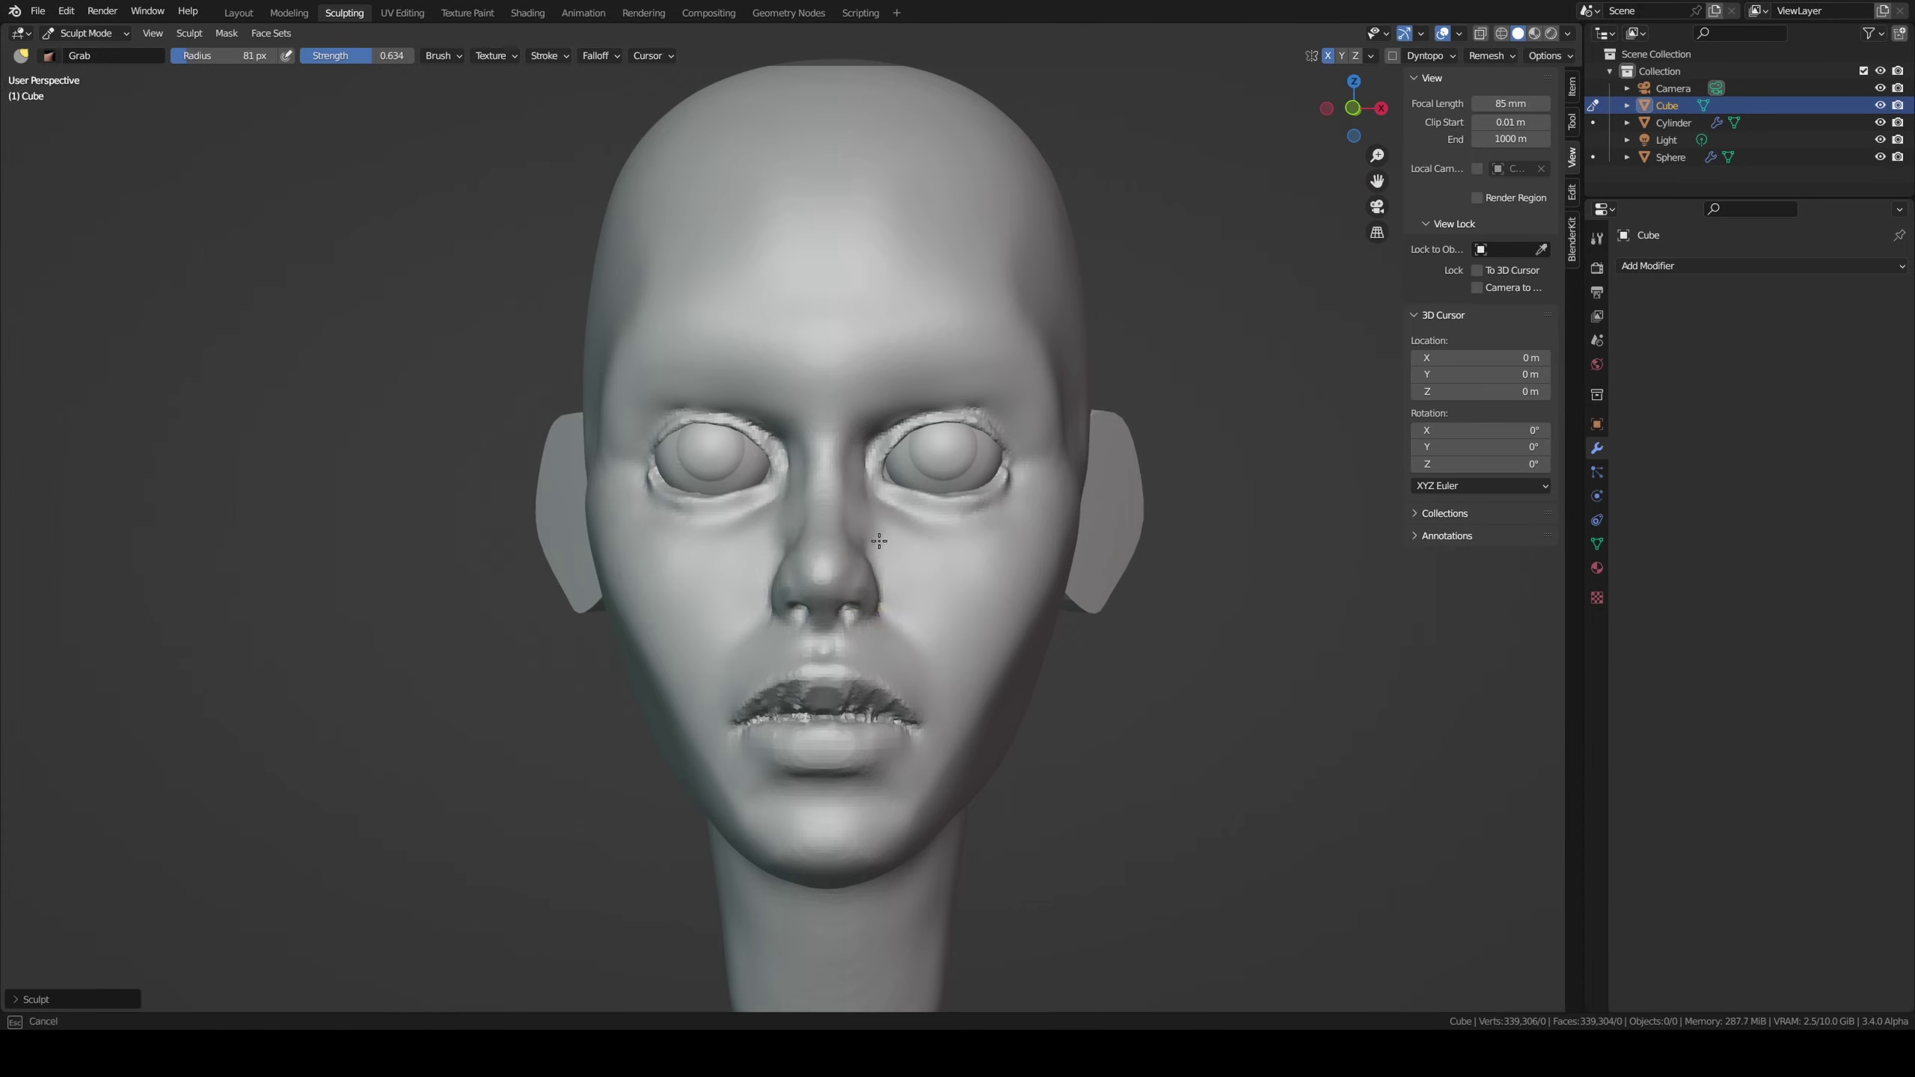
{"action": "mouse_move", "coordinate": [879, 541]}
{"action": "middle_mouse_down"}
{"action": "mouse_move", "coordinate": [980, 543]}
{"action": "mouse_move", "coordinate": [803, 548]}
{"action": "middle_mouse_up"}
{"action": "mouse_move", "coordinate": [933, 599]}
{"action": "middle_mouse_down"}
{"action": "mouse_move", "coordinate": [1066, 573]}
{"action": "mouse_move", "coordinate": [893, 569]}
{"action": "mouse_move", "coordinate": [799, 467]}
{"action": "mouse_move", "coordinate": [784, 586]}
{"action": "mouse_move", "coordinate": [905, 529]}
{"action": "mouse_move", "coordinate": [769, 505]}
{"action": "mouse_move", "coordinate": [904, 521]}
{"action": "mouse_move", "coordinate": [840, 523]}
{"action": "mouse_move", "coordinate": [834, 547]}
{"action": "mouse_move", "coordinate": [889, 513]}
{"action": "mouse_move", "coordinate": [897, 471]}
{"action": "mouse_move", "coordinate": [1091, 505]}
{"action": "mouse_move", "coordinate": [1068, 556]}
{"action": "middle_mouse_up"}
{"action": "key", "text": "g"}
{"action": "scroll", "coordinate": [1068, 556], "scroll_direction": "down", "scroll_amount": 3}
{"action": "key", "text": "KP_3"}
{"action": "scroll", "coordinate": [807, 738], "scroll_direction": "up", "scroll_amount": 2}
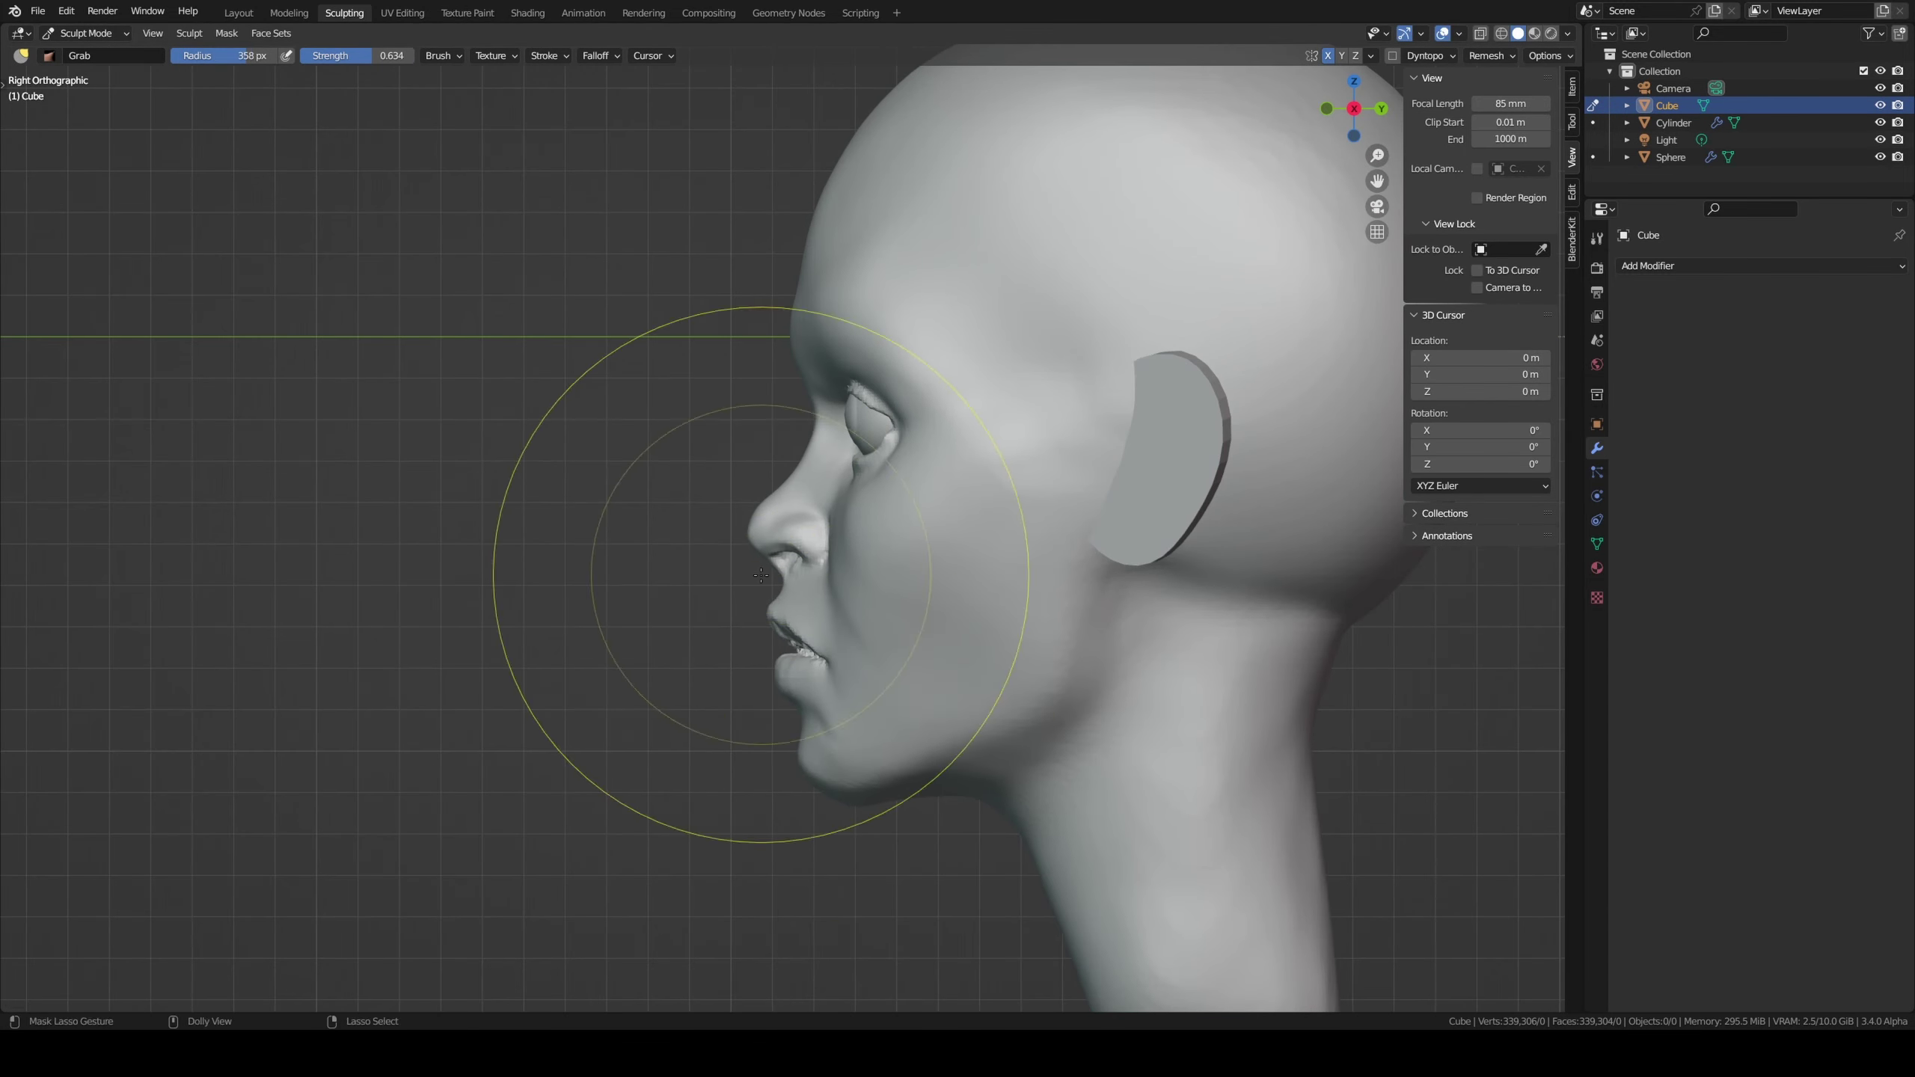
{"action": "mouse_move", "coordinate": [774, 599]}
{"action": "middle_mouse_down"}
{"action": "mouse_move", "coordinate": [842, 513]}
{"action": "mouse_move", "coordinate": [727, 568]}
{"action": "mouse_move", "coordinate": [770, 612]}
{"action": "middle_mouse_up"}
{"action": "scroll", "coordinate": [845, 506], "scroll_direction": "up", "scroll_amount": 2}
{"action": "key", "text": "c"}
{"action": "key", "text": "KP_1"}
{"action": "mouse_move", "coordinate": [963, 746]}
{"action": "middle_mouse_down"}
{"action": "mouse_move", "coordinate": [924, 624]}
{"action": "mouse_move", "coordinate": [842, 612]}
{"action": "middle_mouse_up"}
{"action": "key", "text": "g"}
{"action": "scroll", "coordinate": [867, 686], "scroll_direction": "up", "scroll_amount": 3}
{"action": "mouse_move", "coordinate": [867, 686]}
{"action": "middle_mouse_down"}
{"action": "mouse_move", "coordinate": [791, 664]}
{"action": "mouse_move", "coordinate": [716, 680]}
{"action": "mouse_move", "coordinate": [754, 679]}
{"action": "middle_mouse_up"}
{"action": "key", "text": "t"}
{"action": "mouse_move", "coordinate": [915, 692]}
{"action": "middle_mouse_down"}
{"action": "mouse_move", "coordinate": [991, 726]}
{"action": "mouse_move", "coordinate": [838, 748]}
{"action": "mouse_move", "coordinate": [961, 702]}
{"action": "middle_mouse_up"}
Step: Carve, pull and flatten around the nose, lips and eyes with Draw Sharp, Grab and Flatten
{"action": "key", "text": "shift+space"}
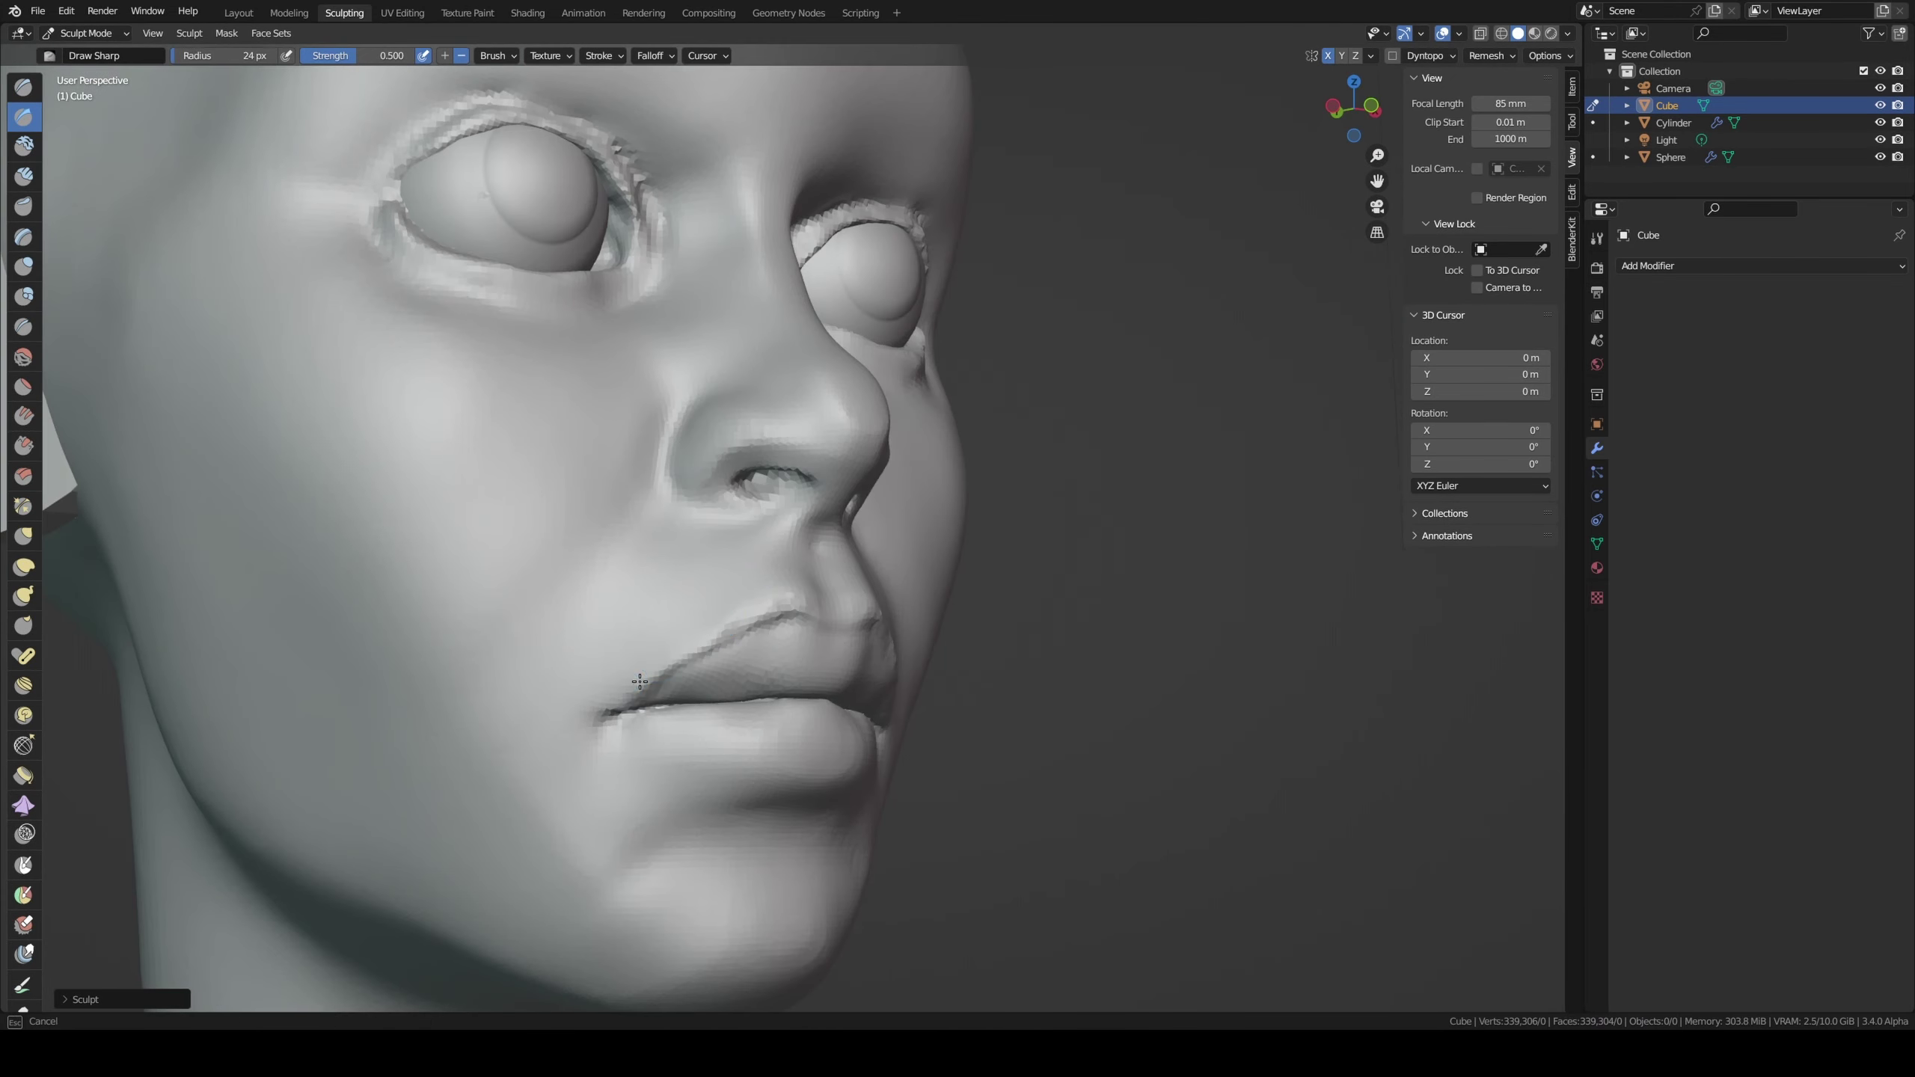
{"action": "mouse_move", "coordinate": [893, 736]}
{"action": "middle_mouse_down"}
{"action": "mouse_move", "coordinate": [769, 599]}
{"action": "mouse_move", "coordinate": [705, 624]}
{"action": "mouse_move", "coordinate": [774, 586]}
{"action": "mouse_move", "coordinate": [705, 620]}
{"action": "mouse_move", "coordinate": [1048, 706]}
{"action": "mouse_move", "coordinate": [719, 774]}
{"action": "middle_mouse_up"}
{"action": "scroll", "coordinate": [813, 604], "scroll_direction": "up", "scroll_amount": 3}
{"action": "scroll", "coordinate": [813, 604], "scroll_direction": "down", "scroll_amount": 3}
{"action": "key", "text": "g"}
{"action": "scroll", "coordinate": [1022, 719], "scroll_direction": "up", "scroll_amount": 3}
{"action": "key", "text": "shift+t"}
{"action": "mouse_move", "coordinate": [812, 813]}
{"action": "middle_mouse_down"}
{"action": "mouse_move", "coordinate": [937, 543]}
{"action": "mouse_move", "coordinate": [811, 548]}
{"action": "middle_mouse_up"}
{"action": "key", "text": "g"}
{"action": "scroll", "coordinate": [829, 604], "scroll_direction": "up", "scroll_amount": 3}
{"action": "mouse_move", "coordinate": [842, 670]}
{"action": "middle_mouse_down"}
{"action": "mouse_move", "coordinate": [754, 641]}
{"action": "mouse_move", "coordinate": [905, 604]}
{"action": "mouse_move", "coordinate": [994, 615]}
{"action": "mouse_move", "coordinate": [897, 492]}
{"action": "mouse_move", "coordinate": [885, 600]}
{"action": "mouse_move", "coordinate": [799, 556]}
{"action": "mouse_move", "coordinate": [836, 597]}
{"action": "mouse_move", "coordinate": [920, 577]}
{"action": "mouse_move", "coordinate": [888, 604]}
{"action": "middle_mouse_up"}
{"action": "scroll", "coordinate": [754, 641], "scroll_direction": "up", "scroll_amount": 3}
{"action": "scroll", "coordinate": [960, 596], "scroll_direction": "up", "scroll_amount": 2}
{"action": "scroll", "coordinate": [972, 604], "scroll_direction": "down", "scroll_amount": 2}
{"action": "key", "text": "x"}
{"action": "scroll", "coordinate": [980, 608], "scroll_direction": "up", "scroll_amount": 2}
{"action": "scroll", "coordinate": [897, 491], "scroll_direction": "down", "scroll_amount": 3}
{"action": "key", "text": "KP_1"}
{"action": "key", "text": "g"}
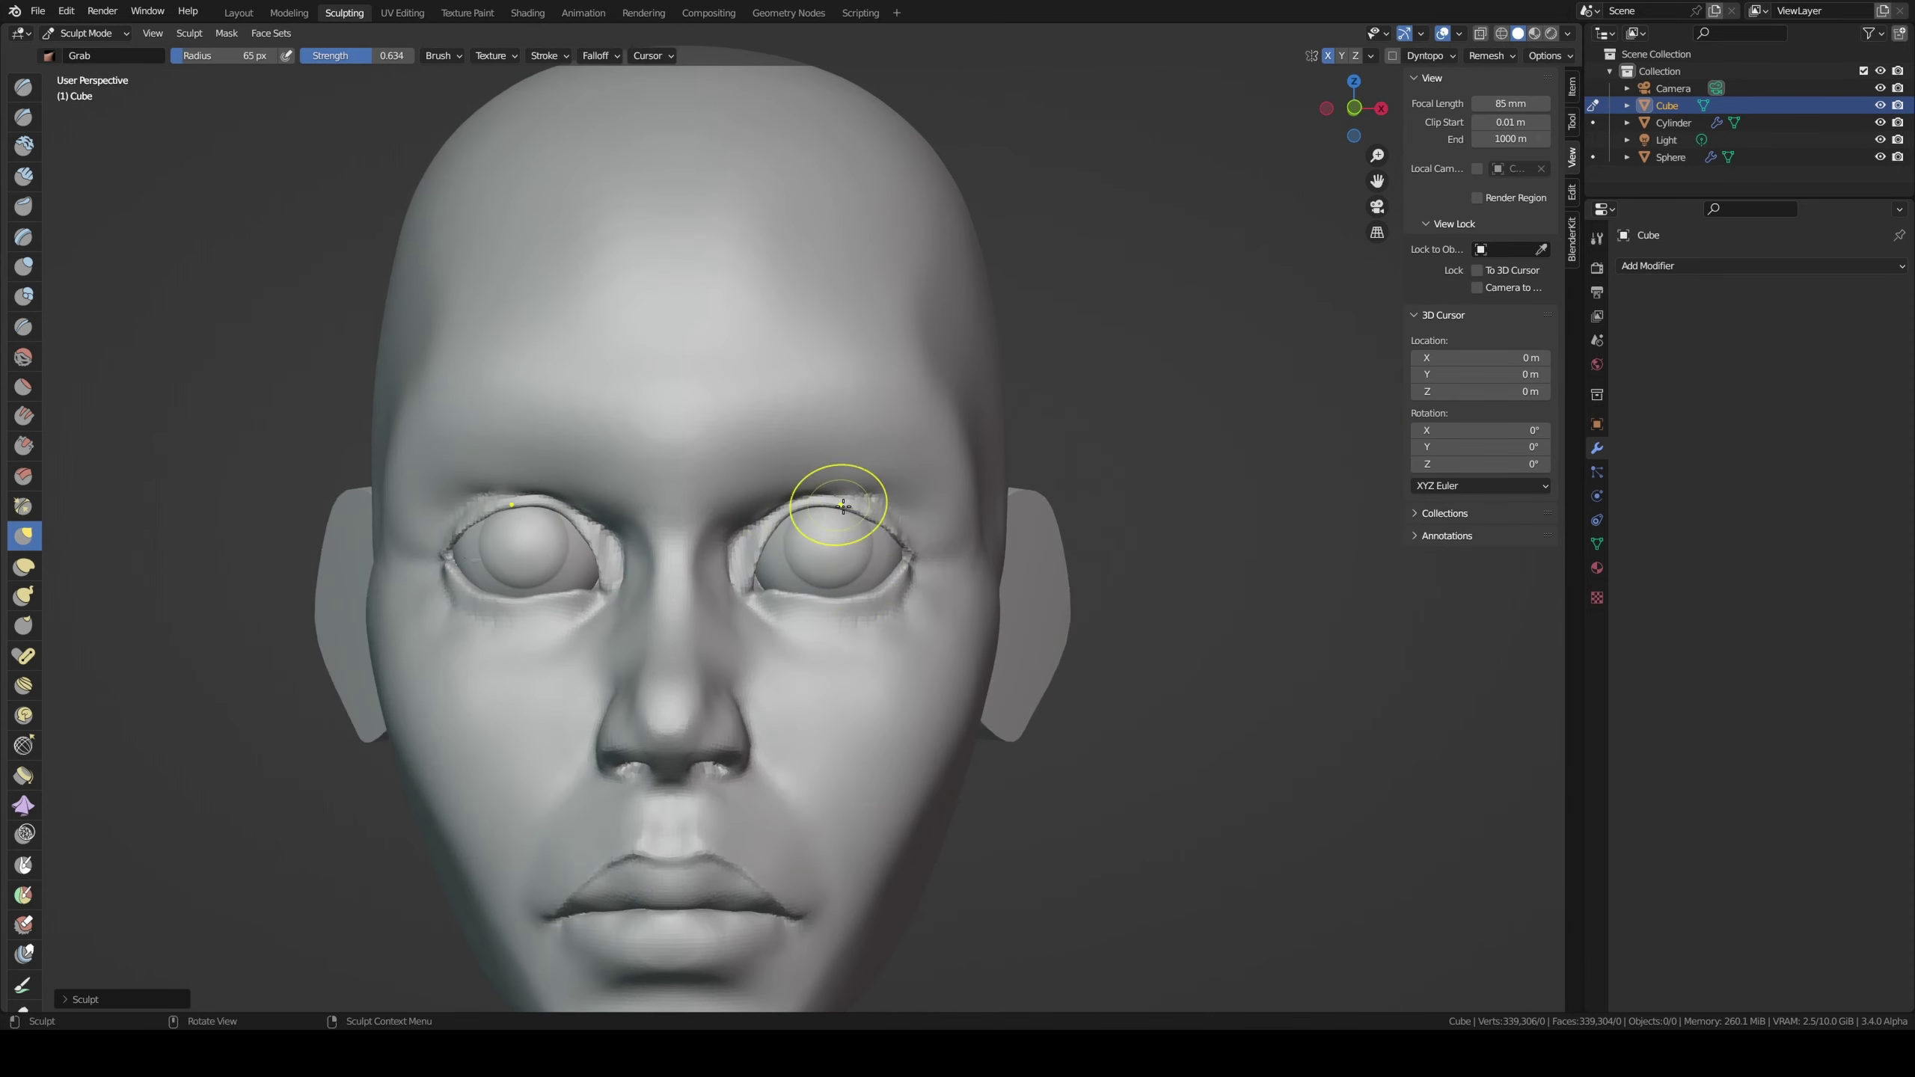
{"action": "middle_click_drag", "start_coordinate": [807, 520], "coordinate": [855, 562]}
Step: Flatten and inflate the face, pull the nostril into place, and save the file
{"action": "key", "text": "d"}
{"action": "key", "text": "f"}
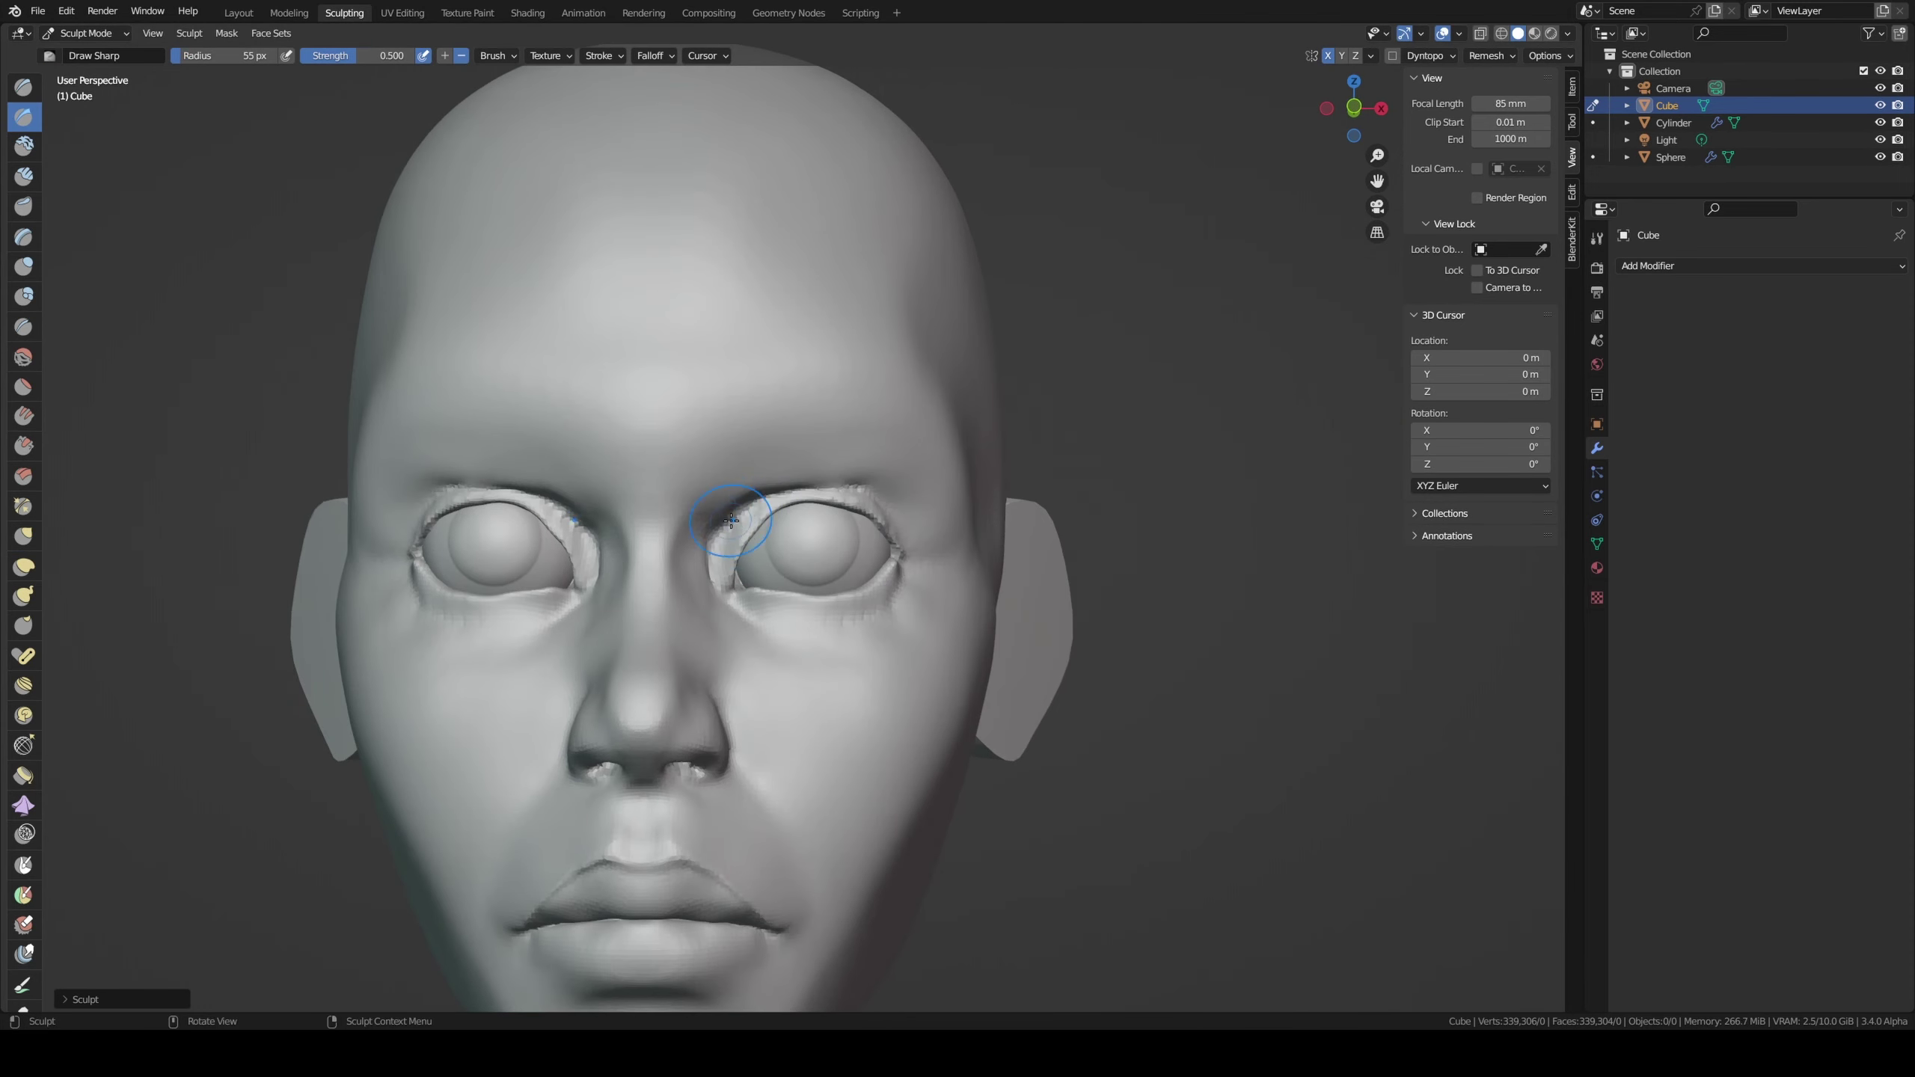
{"action": "mouse_move", "coordinate": [731, 521]}
{"action": "middle_mouse_down"}
{"action": "mouse_move", "coordinate": [1014, 518]}
{"action": "mouse_move", "coordinate": [893, 412]}
{"action": "middle_mouse_up"}
{"action": "key", "text": "shift+t"}
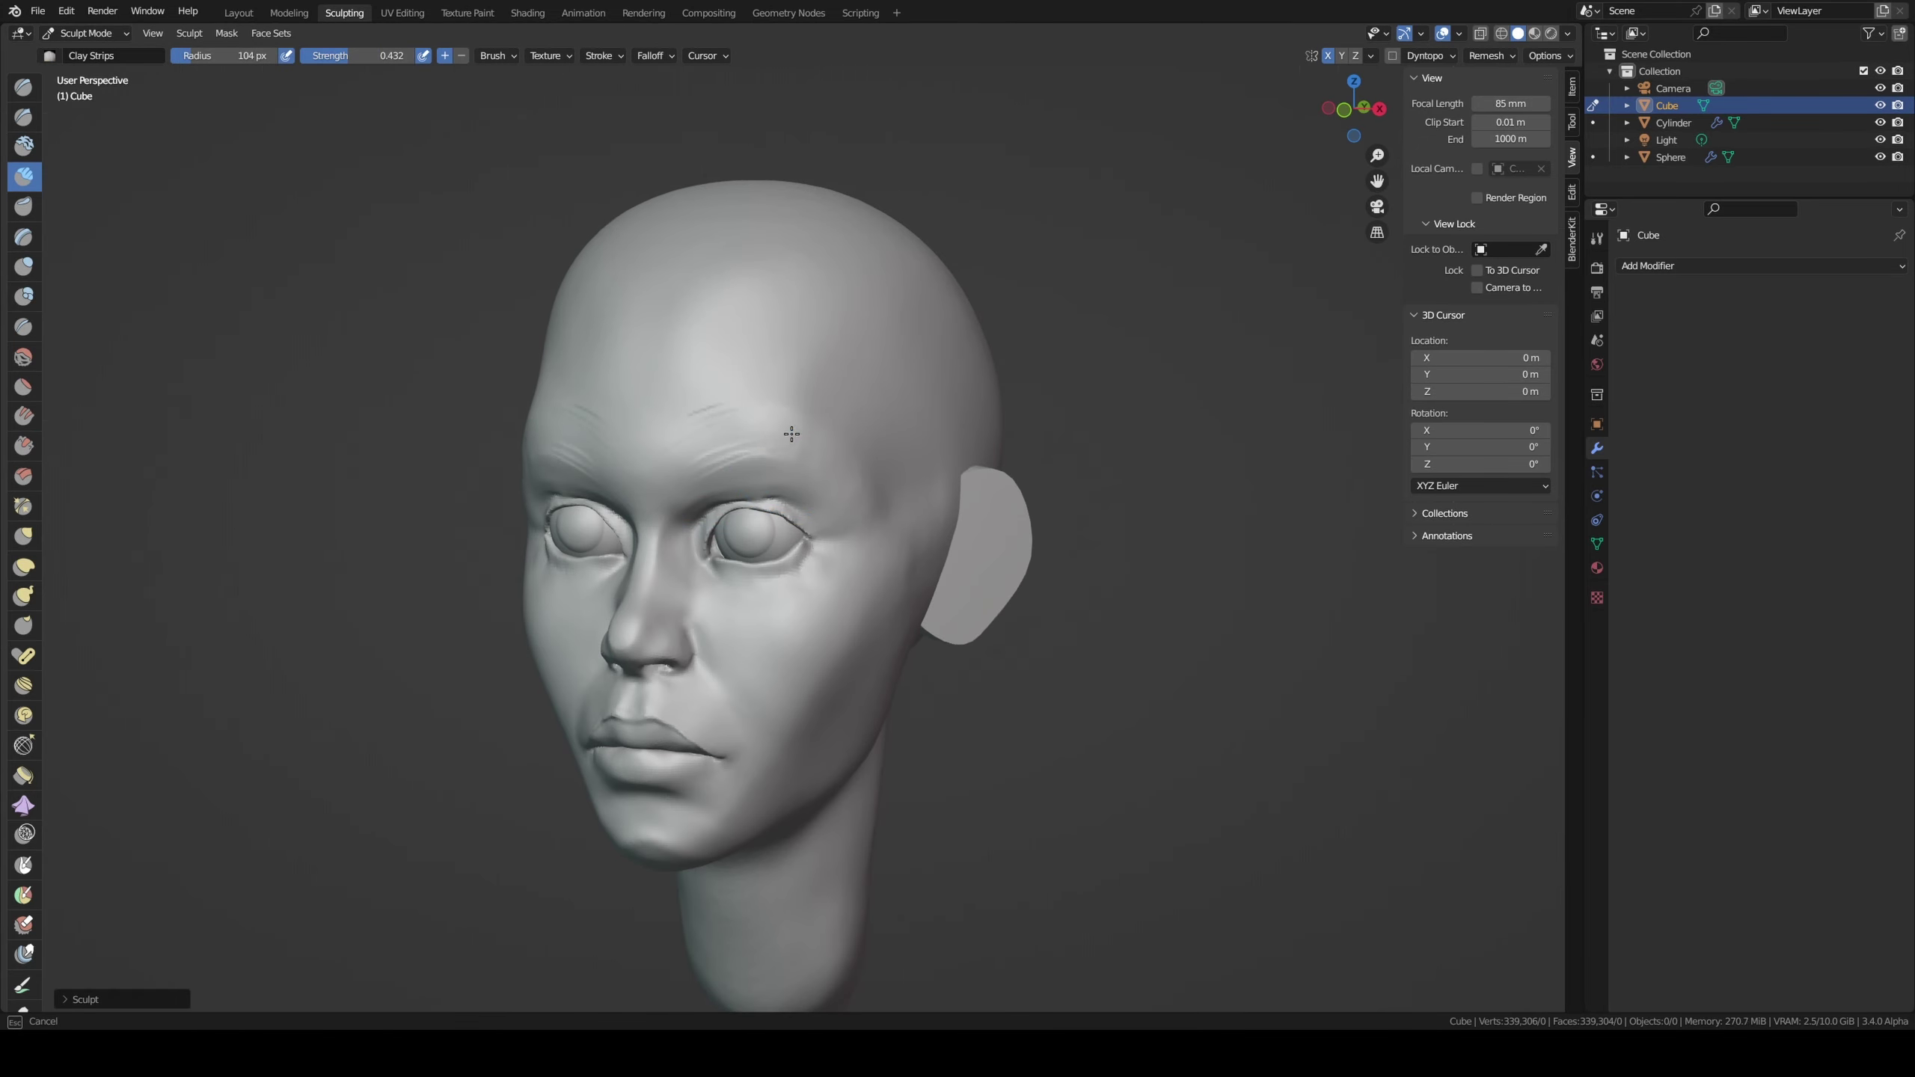
{"action": "scroll", "coordinate": [398, 389], "scroll_direction": "up", "scroll_amount": 2}
{"action": "key", "text": "shift+t"}
{"action": "mouse_move", "coordinate": [802, 352]}
{"action": "middle_mouse_down"}
{"action": "mouse_move", "coordinate": [398, 389]}
{"action": "mouse_move", "coordinate": [440, 560]}
{"action": "mouse_move", "coordinate": [426, 638]}
{"action": "middle_mouse_up"}
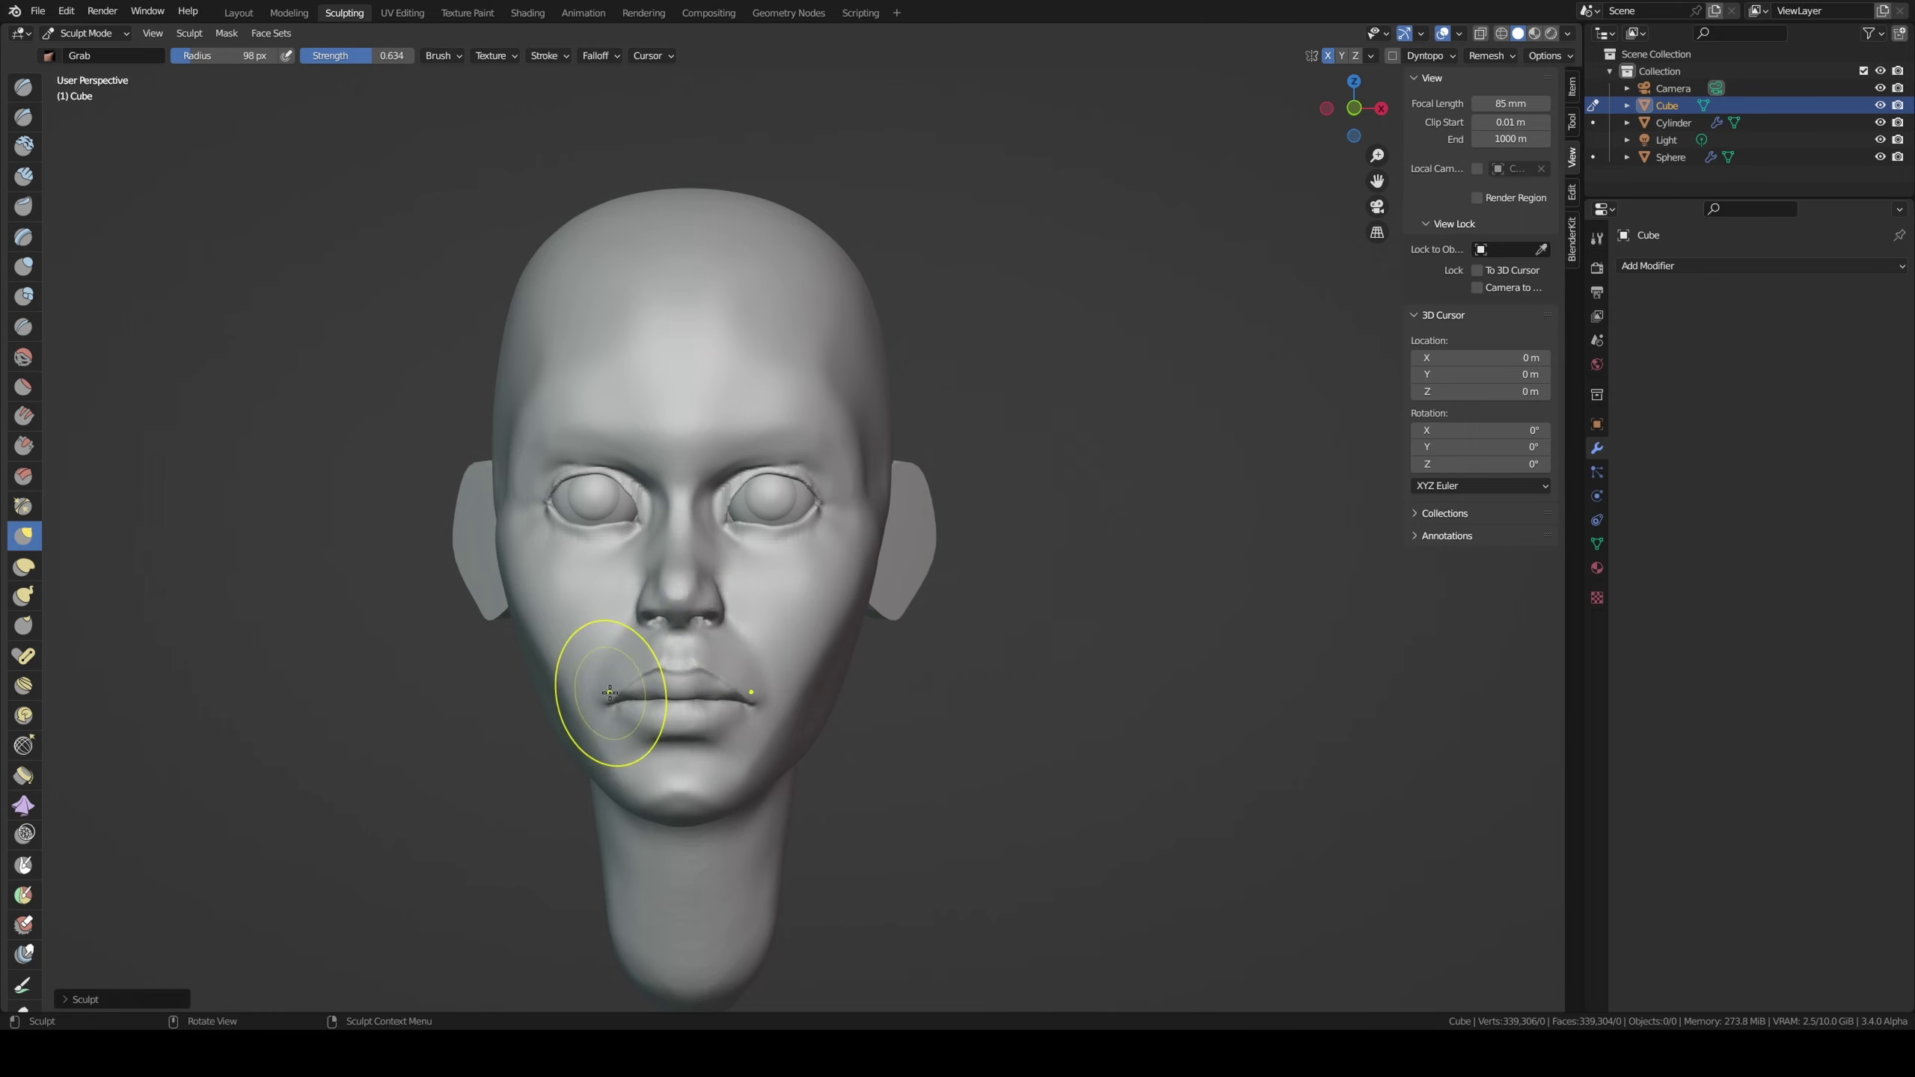
{"action": "mouse_move", "coordinate": [609, 692]}
{"action": "middle_mouse_down"}
{"action": "mouse_move", "coordinate": [748, 736]}
{"action": "mouse_move", "coordinate": [543, 697]}
{"action": "mouse_move", "coordinate": [678, 723]}
{"action": "mouse_move", "coordinate": [599, 620]}
{"action": "mouse_move", "coordinate": [427, 671]}
{"action": "mouse_move", "coordinate": [722, 592]}
{"action": "mouse_move", "coordinate": [847, 489]}
{"action": "mouse_move", "coordinate": [556, 633]}
{"action": "mouse_move", "coordinate": [575, 589]}
{"action": "middle_mouse_up"}
{"action": "key", "text": "i"}
{"action": "scroll", "coordinate": [543, 697], "scroll_direction": "up", "scroll_amount": 3}
{"action": "key", "text": "g"}
{"action": "left_click_drag", "start_coordinate": [575, 589], "coordinate": [576, 579]}
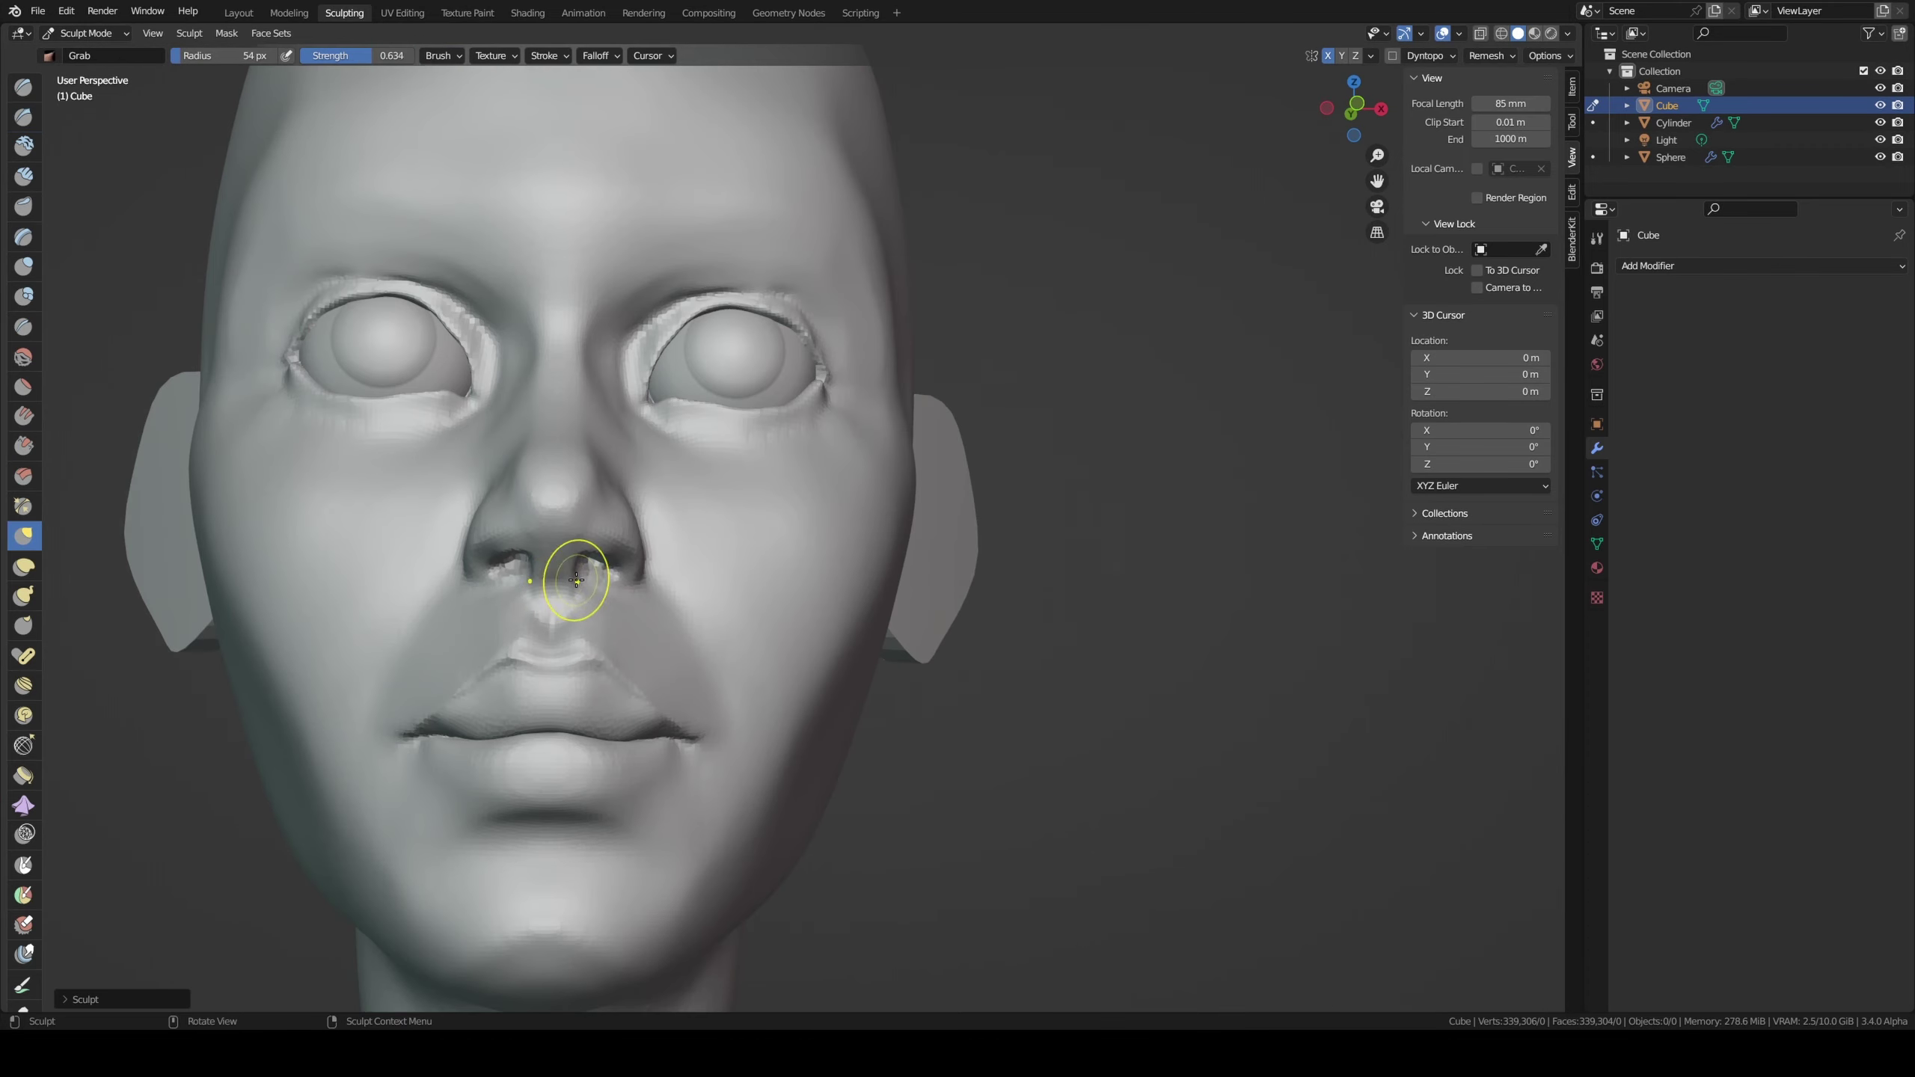
{"action": "middle_click_drag", "start_coordinate": [576, 579], "coordinate": [598, 505]}
{"action": "scroll", "coordinate": [727, 492], "scroll_direction": "down", "scroll_amount": 4}
{"action": "scroll", "coordinate": [641, 633], "scroll_direction": "up", "scroll_amount": 4}
{"action": "mouse_move", "coordinate": [641, 633]}
{"action": "middle_mouse_down"}
{"action": "mouse_move", "coordinate": [595, 594]}
{"action": "mouse_move", "coordinate": [912, 436]}
{"action": "mouse_move", "coordinate": [830, 392]}
{"action": "middle_mouse_up"}
{"action": "scroll", "coordinate": [619, 625], "scroll_direction": "down", "scroll_amount": 3}
{"action": "scroll", "coordinate": [603, 603], "scroll_direction": "up", "scroll_amount": 3}
{"action": "scroll", "coordinate": [602, 545], "scroll_direction": "down", "scroll_amount": 3}
{"action": "key", "text": "ctrl+s"}
Step: Carve a crease along the upper eyelid with Draw Sharp and enlarge the brush
{"action": "left_click", "coordinate": [24, 115]}
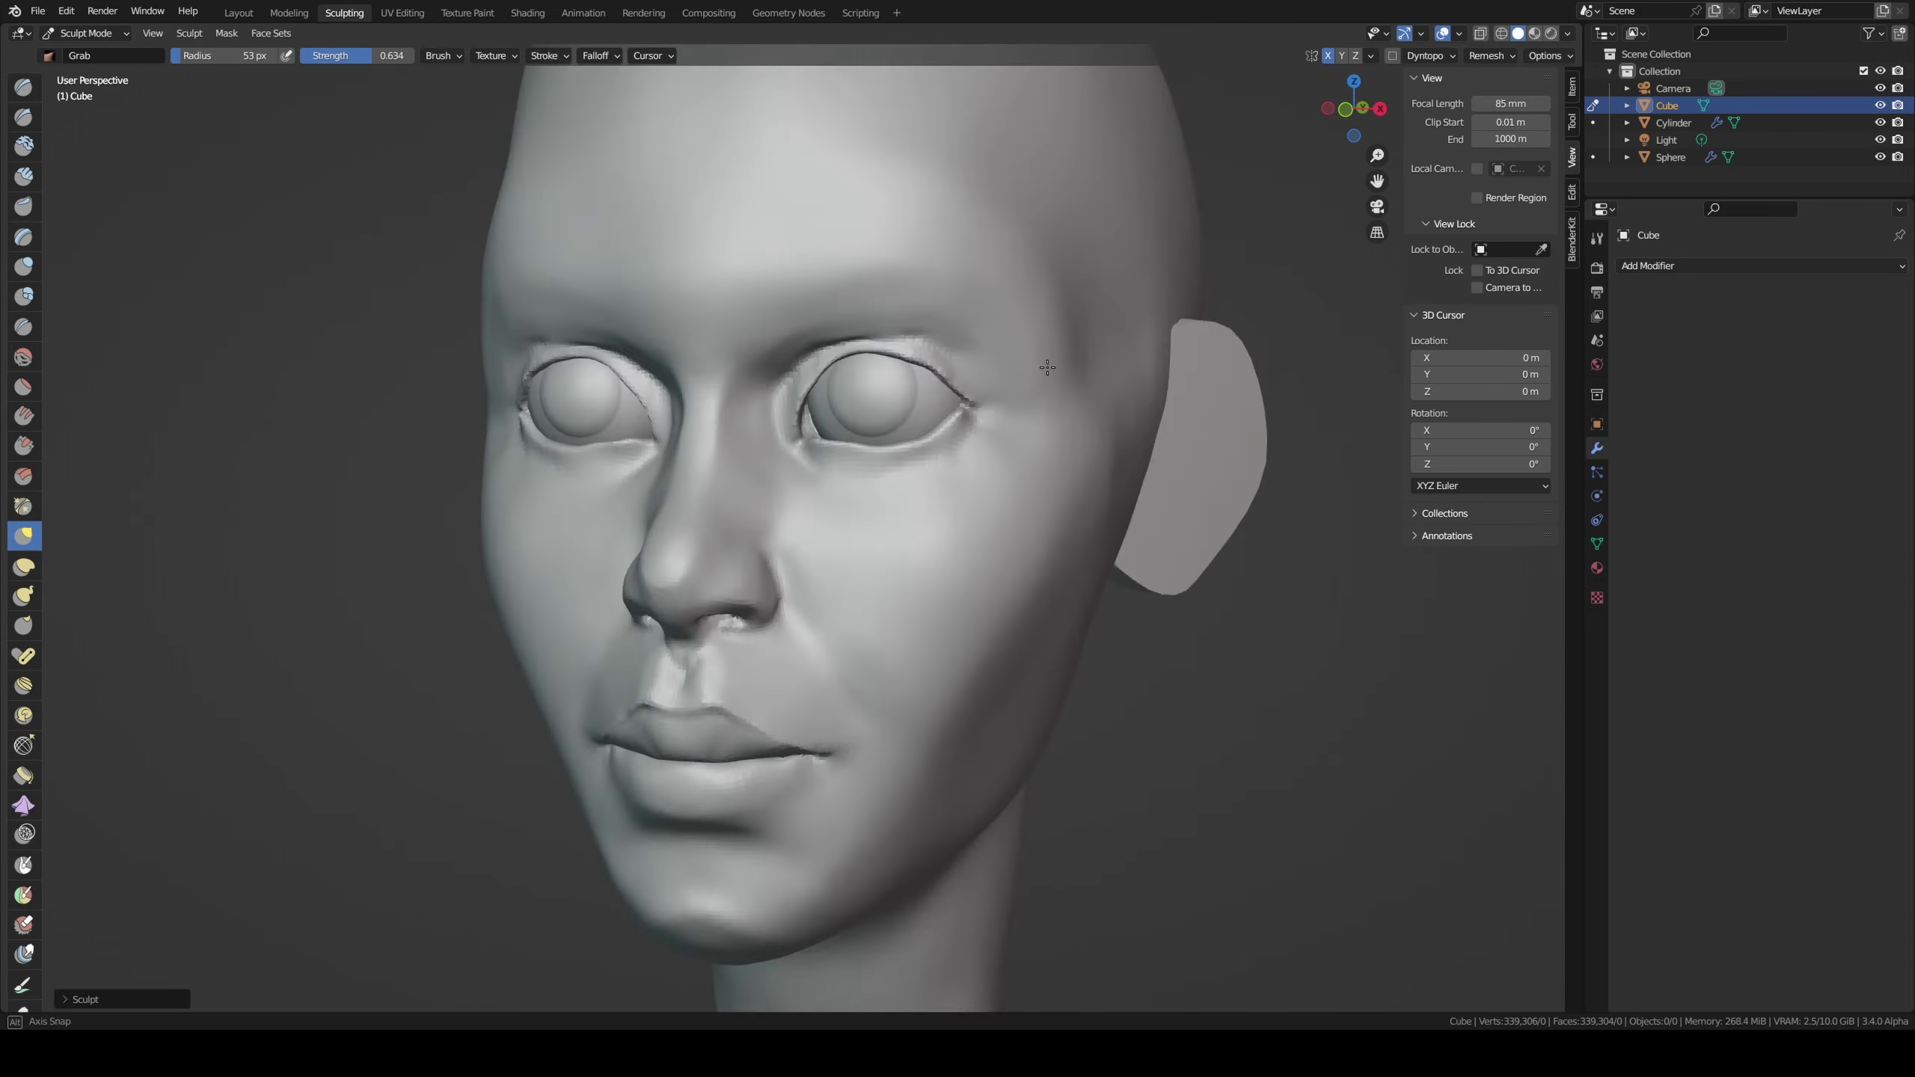
{"action": "scroll", "coordinate": [830, 392], "scroll_direction": "down", "scroll_amount": 3}
{"action": "scroll", "coordinate": [830, 392], "scroll_direction": "up", "scroll_amount": 3}
{"action": "left_click_drag", "start_coordinate": [837, 392], "coordinate": [936, 406]}
{"action": "middle_click_drag", "start_coordinate": [935, 406], "coordinate": [852, 381]}
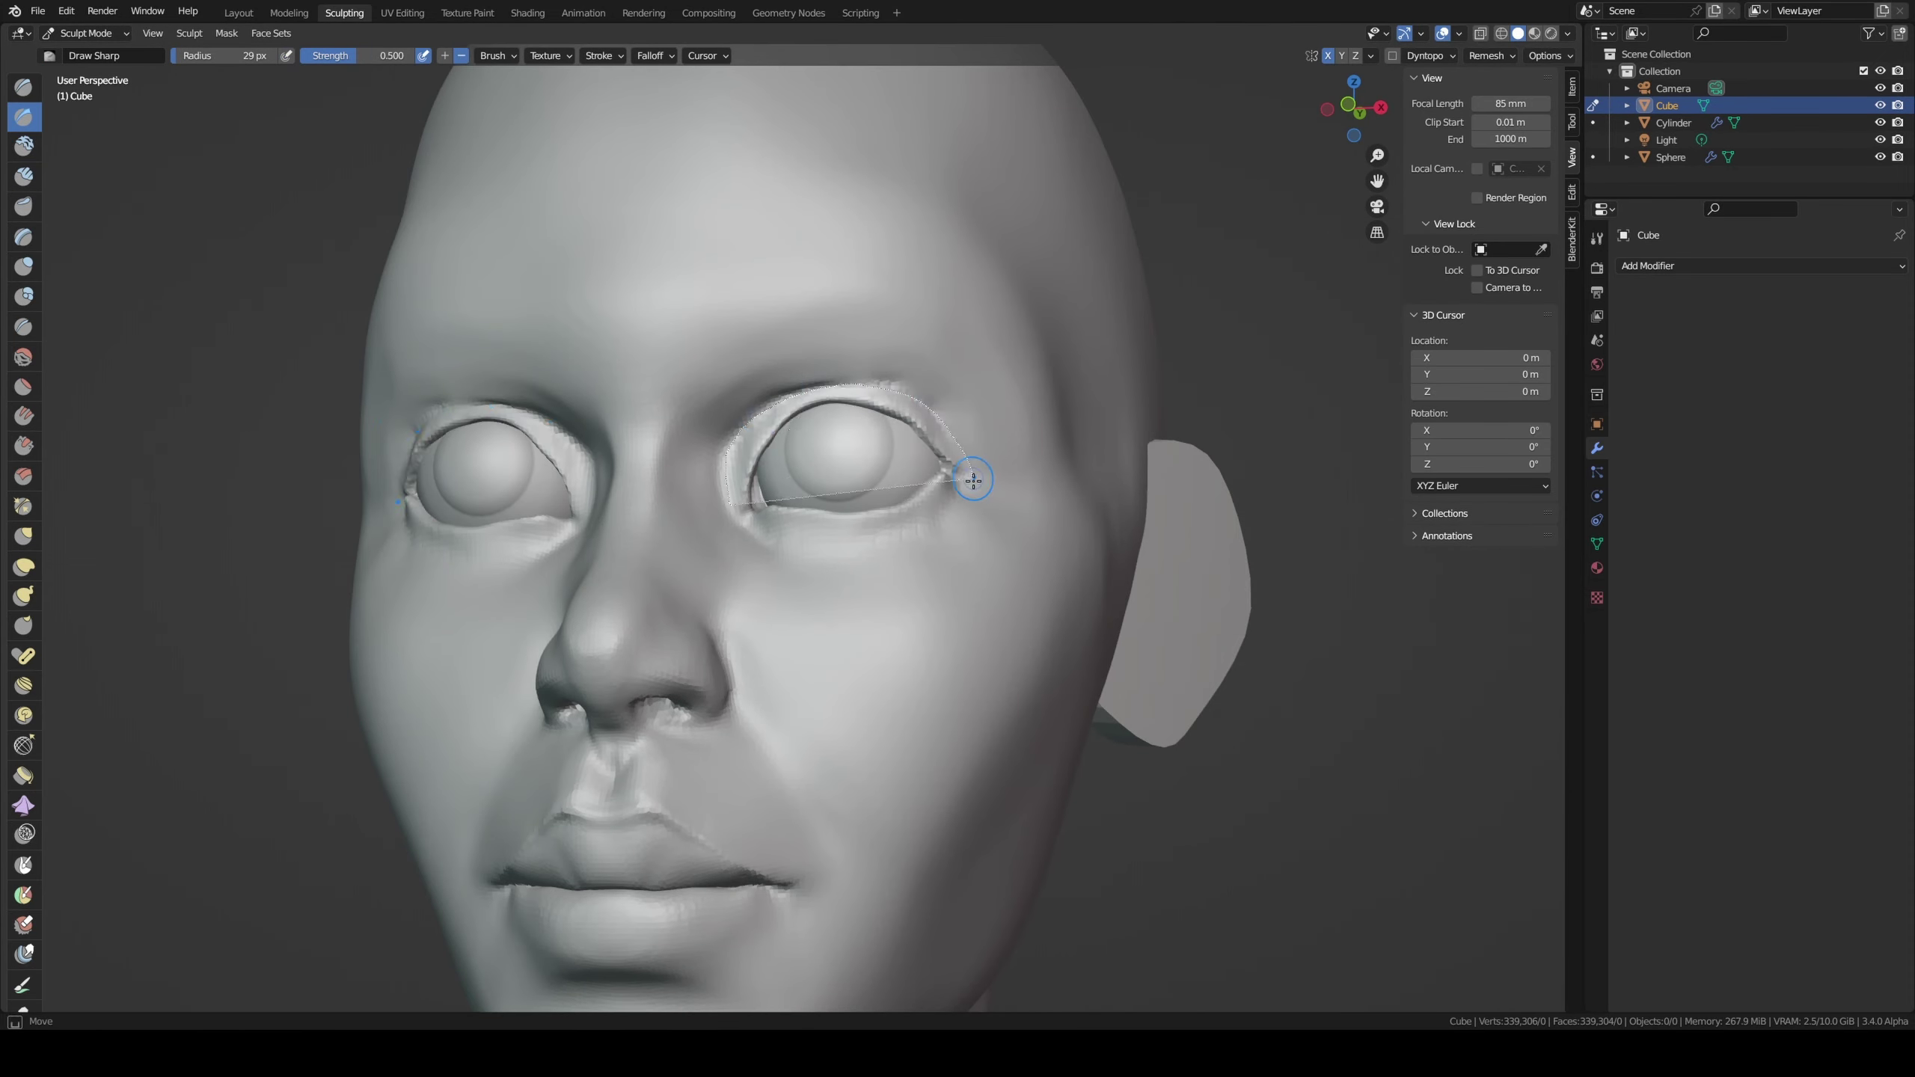
{"action": "mouse_move", "coordinate": [973, 480]}
{"action": "middle_mouse_down"}
{"action": "mouse_move", "coordinate": [790, 321]}
{"action": "mouse_move", "coordinate": [684, 342]}
{"action": "mouse_move", "coordinate": [749, 458]}
{"action": "middle_mouse_up"}
{"action": "scroll", "coordinate": [791, 321], "scroll_direction": "down", "scroll_amount": 3}
{"action": "key", "text": "f"}
{"action": "left_click", "coordinate": [684, 342]}
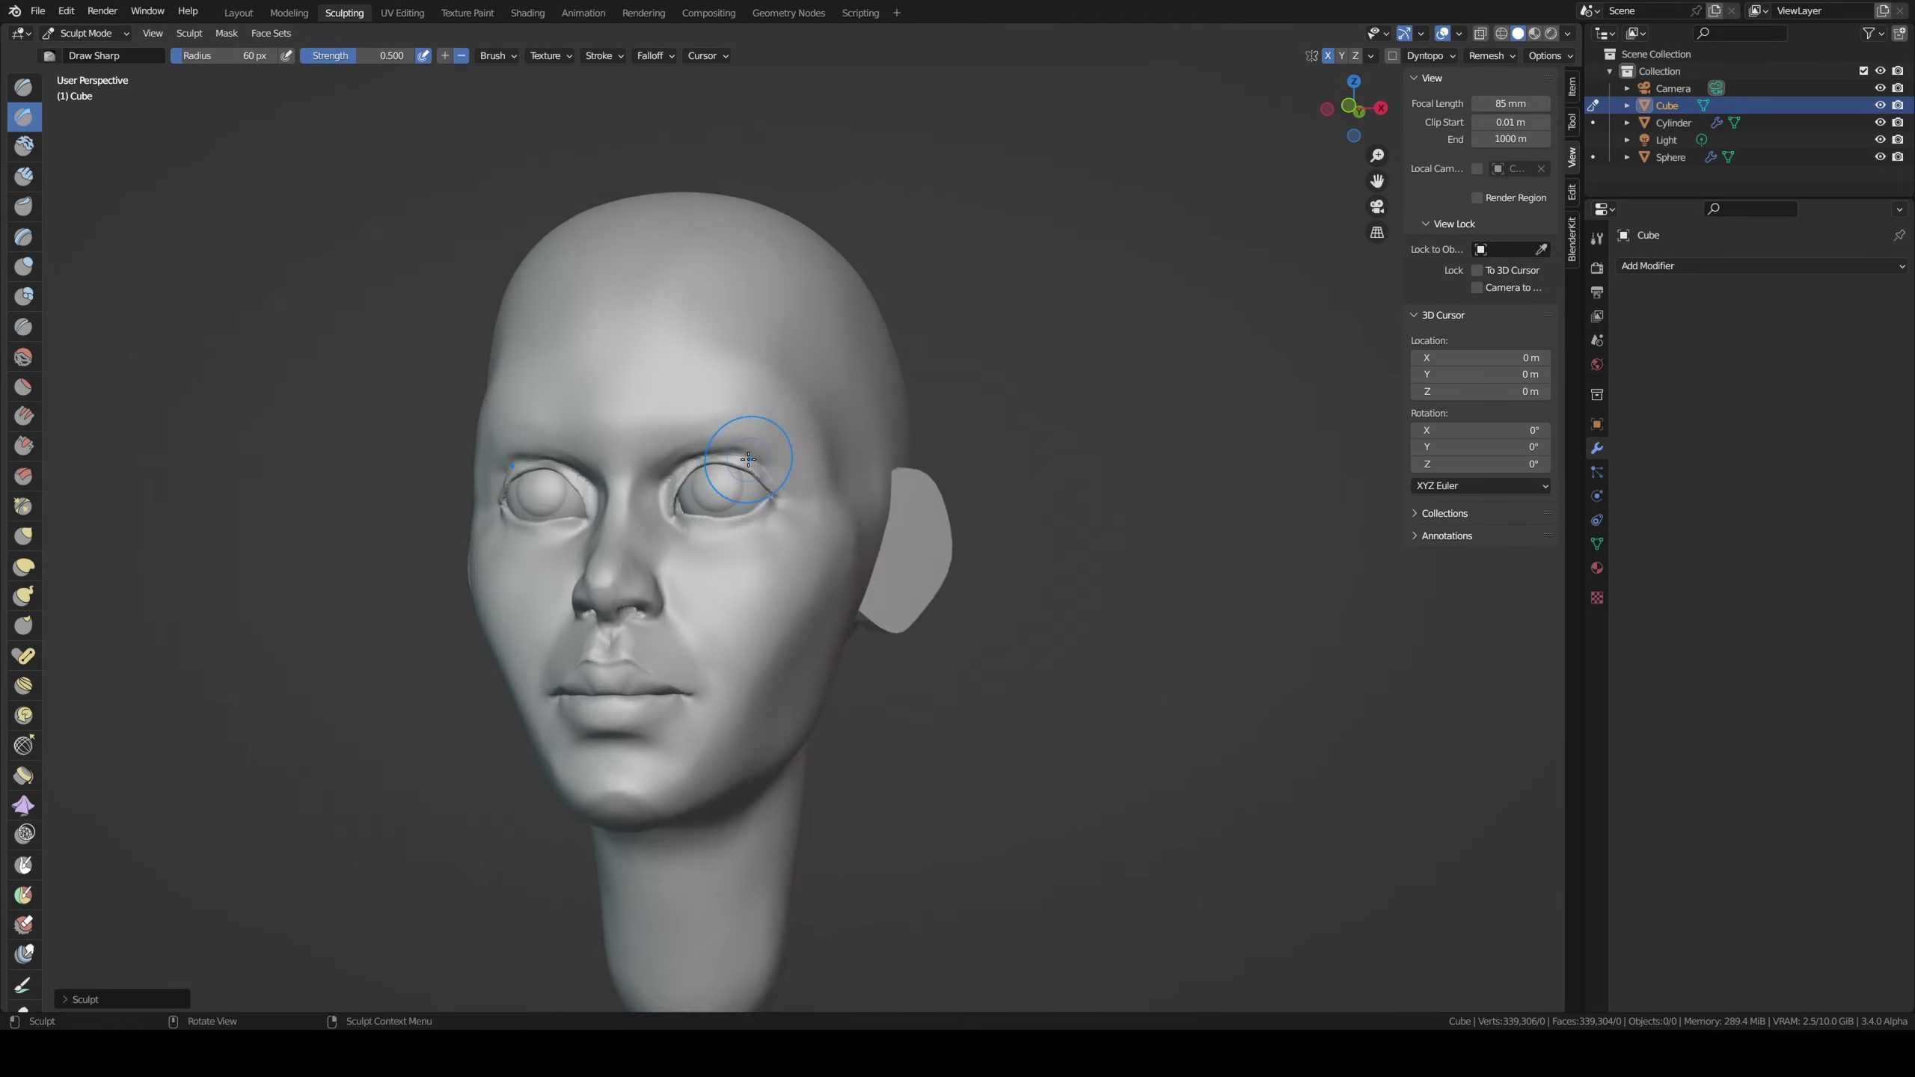
{"action": "middle_click_drag", "start_coordinate": [877, 360], "coordinate": [740, 307]}
{"action": "scroll", "coordinate": [821, 299], "scroll_direction": "down", "scroll_amount": 2}
{"action": "key", "text": "g"}
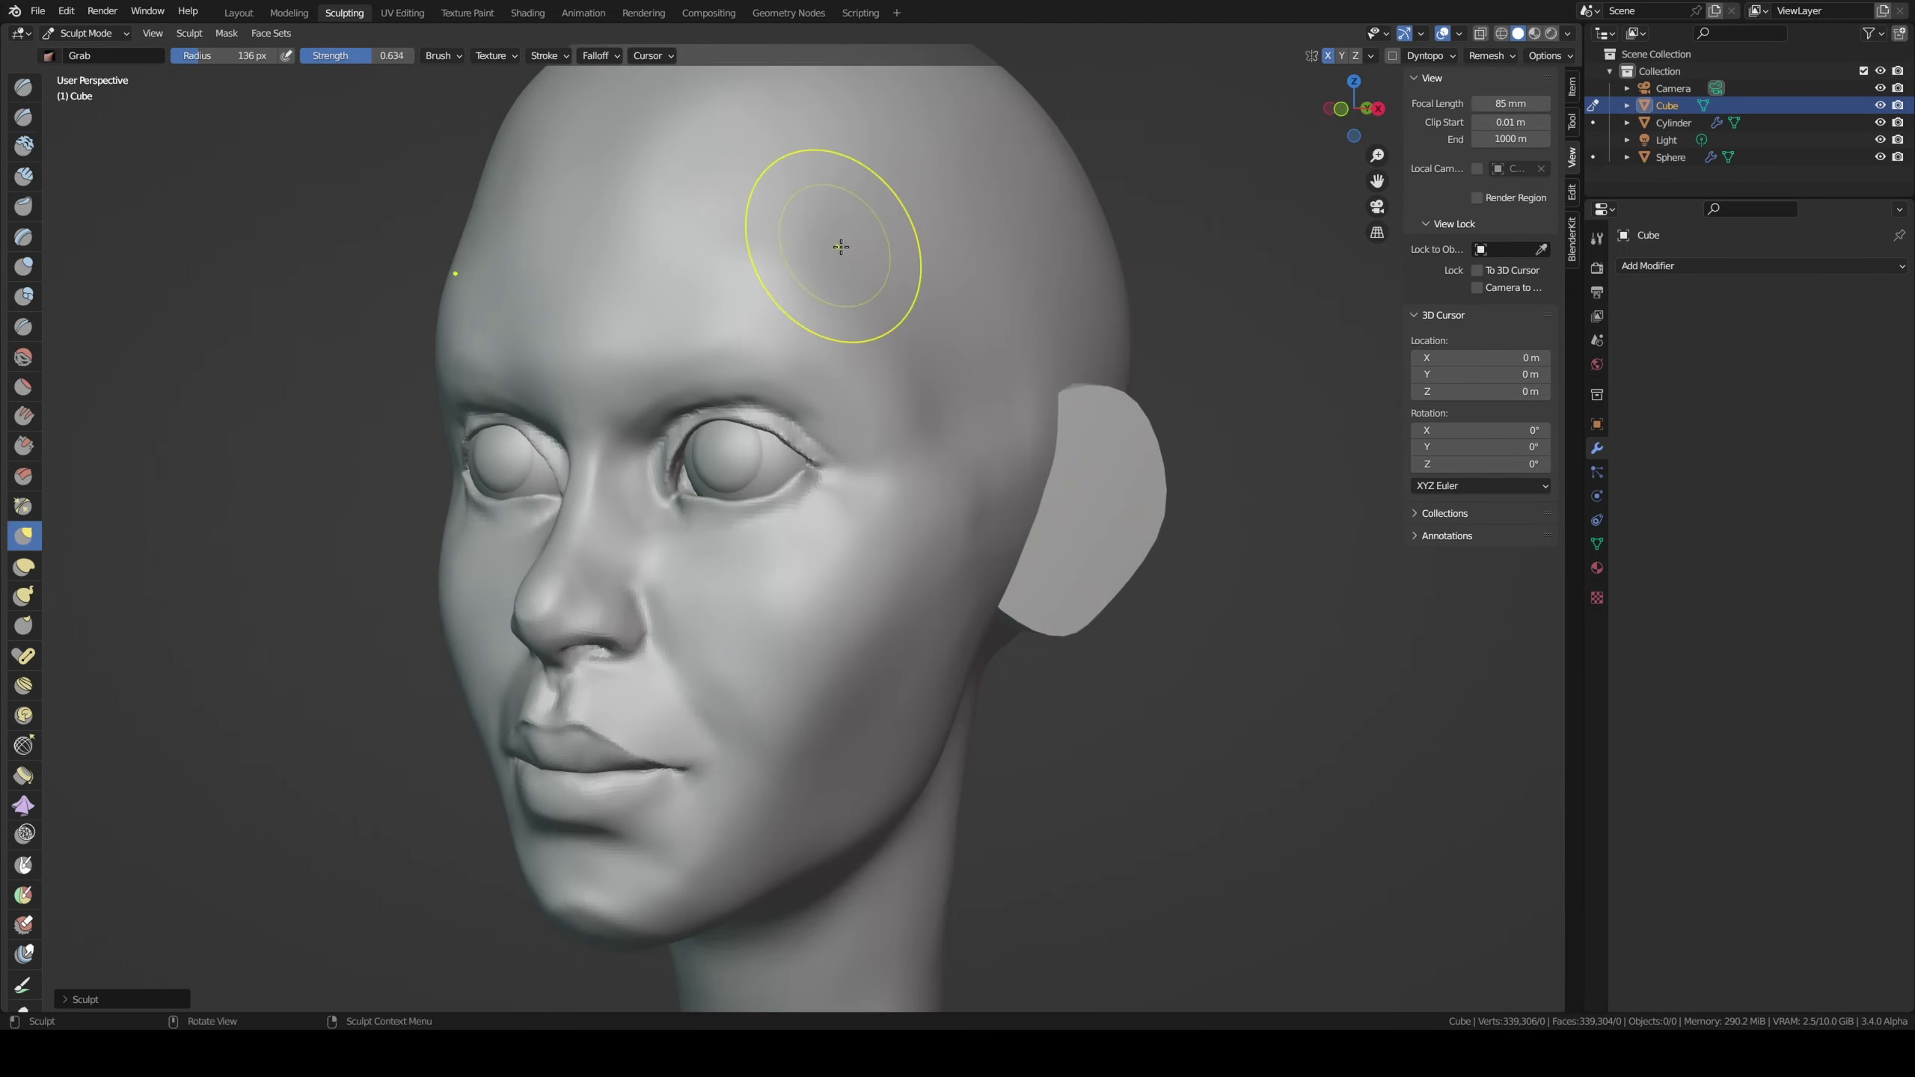
{"action": "mouse_move", "coordinate": [843, 244]}
{"action": "middle_mouse_down"}
{"action": "mouse_move", "coordinate": [874, 332]}
{"action": "mouse_move", "coordinate": [725, 430]}
{"action": "mouse_move", "coordinate": [782, 342]}
{"action": "mouse_move", "coordinate": [858, 400]}
{"action": "mouse_move", "coordinate": [876, 492]}
{"action": "mouse_move", "coordinate": [823, 475]}
{"action": "mouse_move", "coordinate": [1010, 480]}
{"action": "middle_mouse_up"}
{"action": "scroll", "coordinate": [725, 431], "scroll_direction": "up", "scroll_amount": 3}
{"action": "scroll", "coordinate": [824, 423], "scroll_direction": "up", "scroll_amount": 3}
{"action": "scroll", "coordinate": [876, 491], "scroll_direction": "down", "scroll_amount": 3}
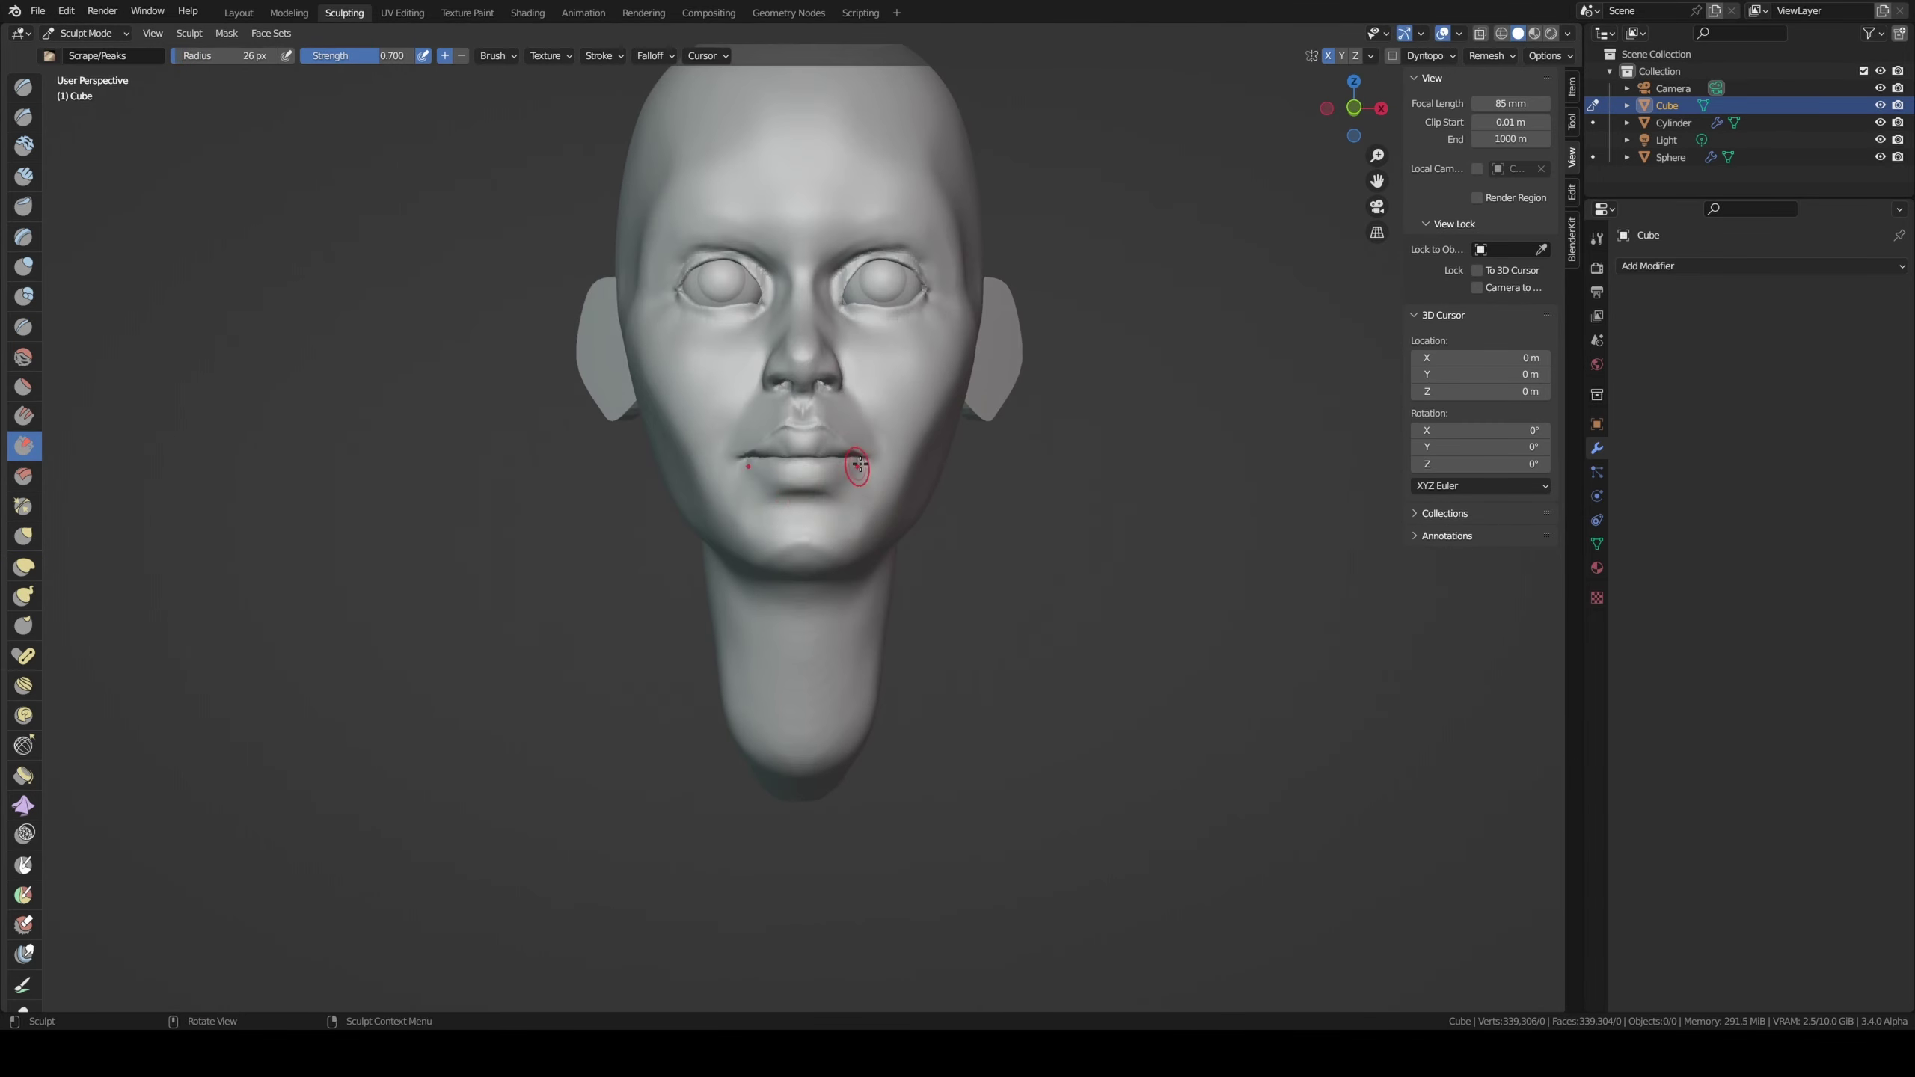
Step: Pull the cheek into shape with Grab, checking frontal and profile views
{"action": "mouse_move", "coordinate": [861, 459]}
{"action": "middle_mouse_down"}
{"action": "mouse_move", "coordinate": [963, 494]}
{"action": "mouse_move", "coordinate": [1013, 449]}
{"action": "mouse_move", "coordinate": [1019, 354]}
{"action": "mouse_move", "coordinate": [1048, 376]}
{"action": "mouse_move", "coordinate": [905, 289]}
{"action": "middle_mouse_up"}
{"action": "scroll", "coordinate": [905, 289], "scroll_direction": "up", "scroll_amount": 3}
{"action": "scroll", "coordinate": [904, 289], "scroll_direction": "down", "scroll_amount": 3}
{"action": "middle_click_drag", "start_coordinate": [963, 641], "coordinate": [855, 547]}
{"action": "scroll", "coordinate": [855, 548], "scroll_direction": "up", "scroll_amount": 5}
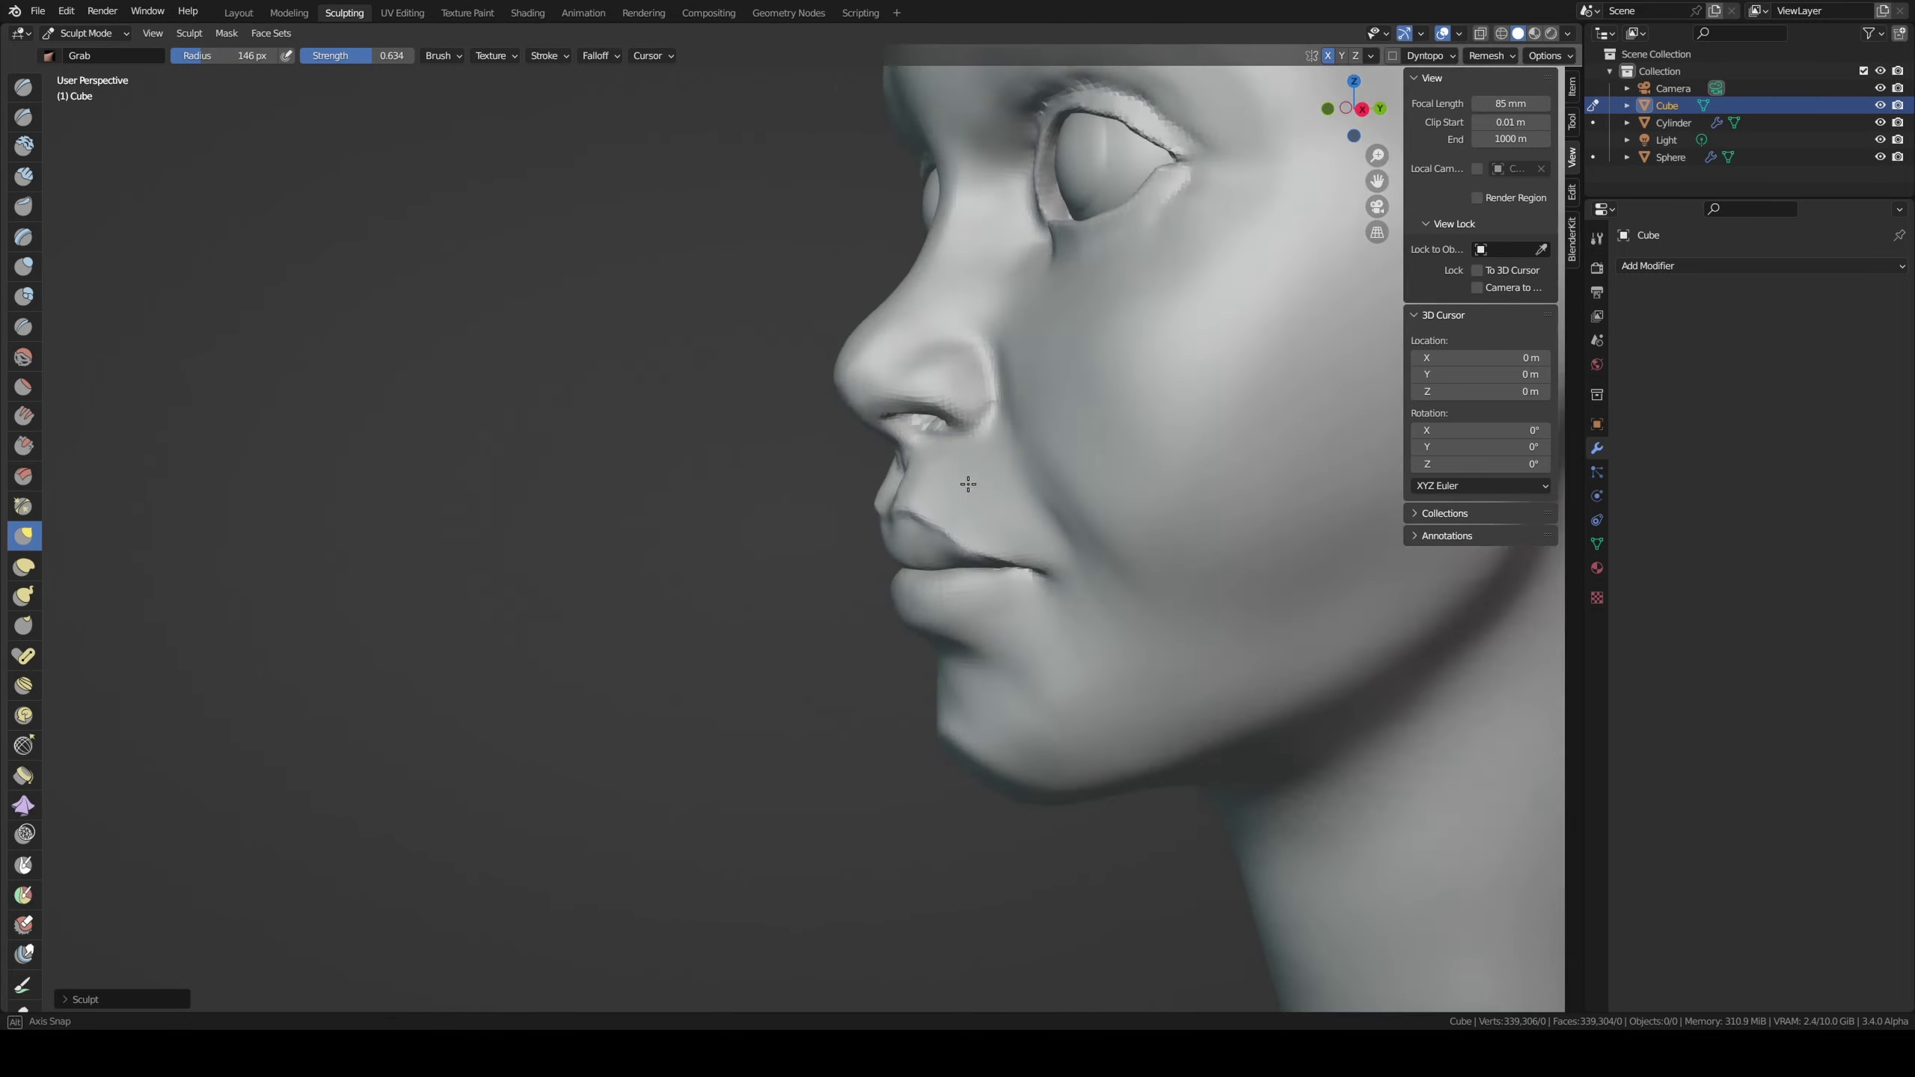
{"action": "mouse_move", "coordinate": [962, 483]}
{"action": "middle_mouse_down"}
{"action": "mouse_move", "coordinate": [989, 524]}
{"action": "mouse_move", "coordinate": [784, 598]}
{"action": "middle_mouse_up"}
{"action": "middle_click_drag", "start_coordinate": [1026, 589], "coordinate": [936, 562]}
{"action": "scroll", "coordinate": [919, 556], "scroll_direction": "down", "scroll_amount": 2}
{"action": "scroll", "coordinate": [1034, 485], "scroll_direction": "up", "scroll_amount": 1}
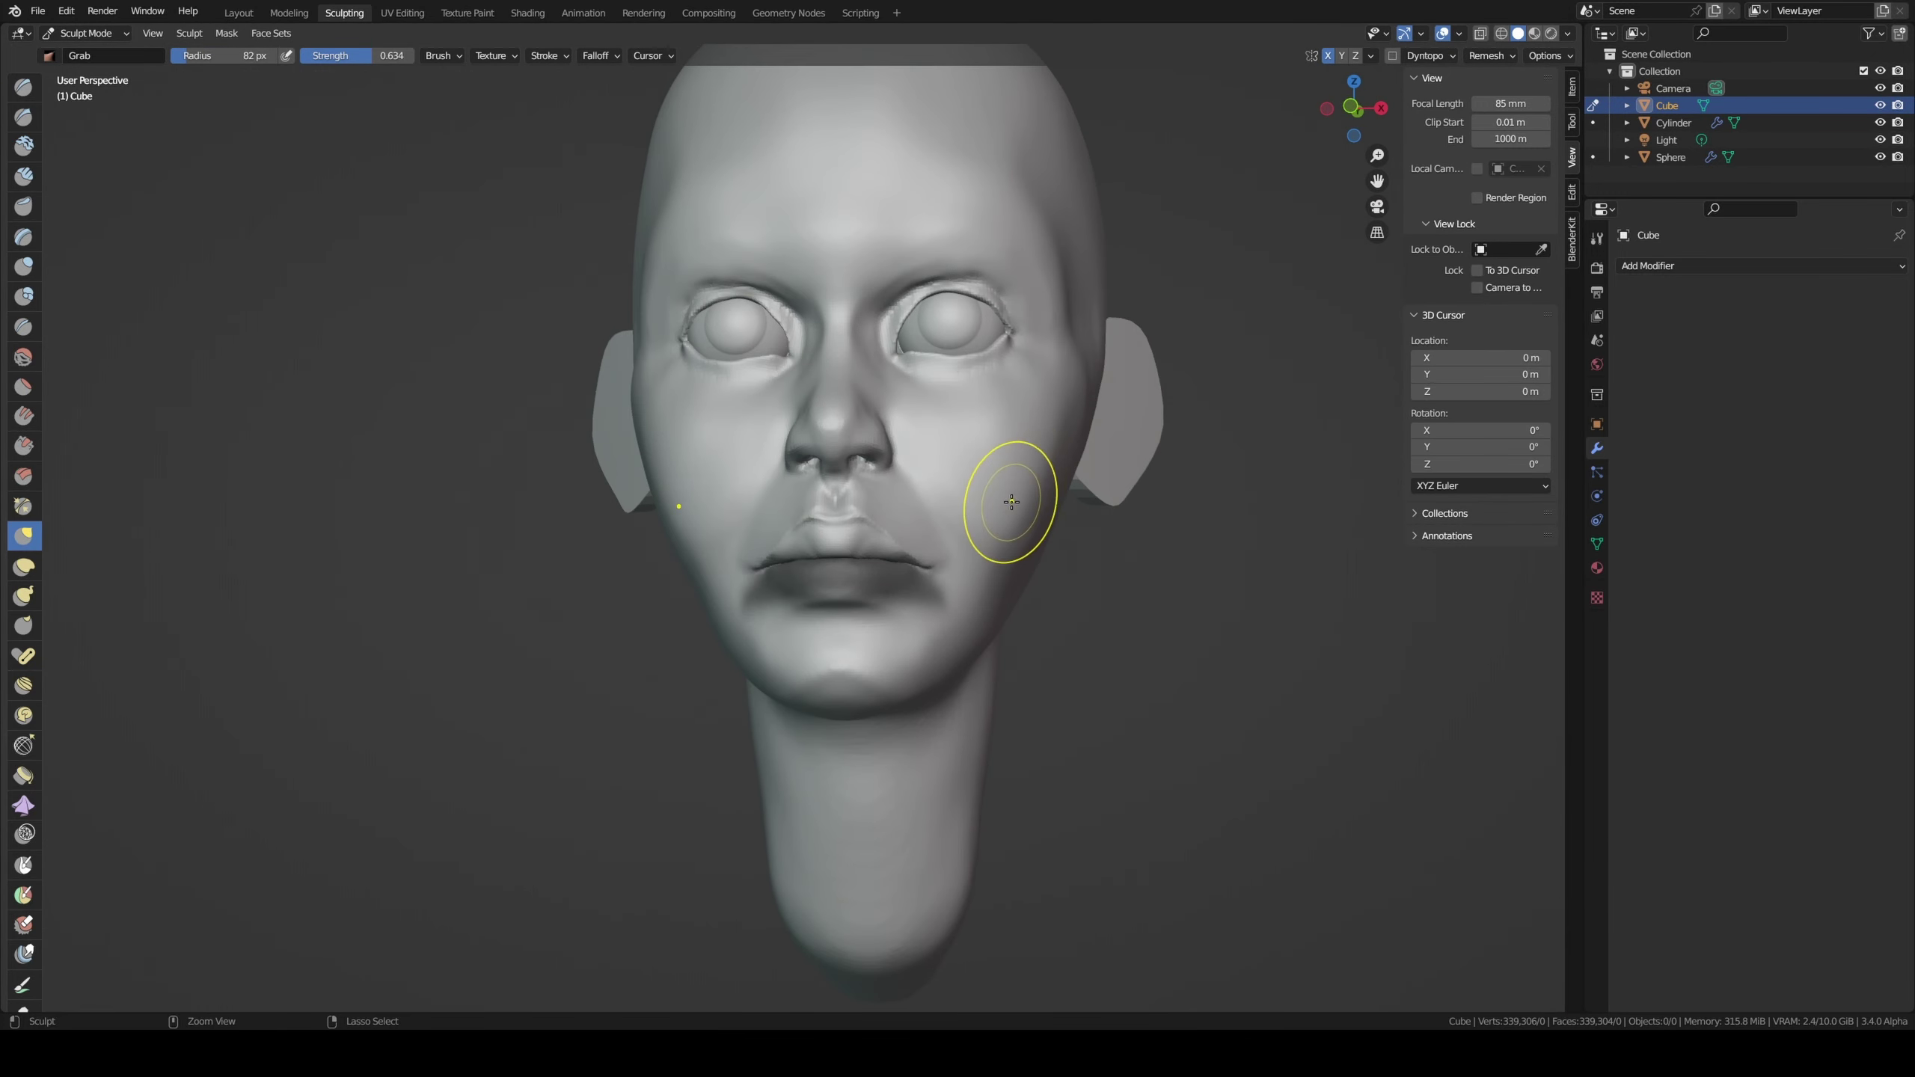
{"action": "mouse_move", "coordinate": [1012, 502]}
{"action": "middle_mouse_down"}
{"action": "mouse_move", "coordinate": [962, 556]}
{"action": "mouse_move", "coordinate": [754, 589]}
{"action": "middle_mouse_up"}
{"action": "left_click_drag", "start_coordinate": [754, 588], "coordinate": [748, 598]}
{"action": "mouse_move", "coordinate": [748, 599]}
{"action": "middle_mouse_down"}
{"action": "mouse_move", "coordinate": [920, 470]}
{"action": "mouse_move", "coordinate": [893, 527]}
{"action": "mouse_move", "coordinate": [920, 620]}
{"action": "middle_mouse_up"}
{"action": "key", "text": "f"}
{"action": "key", "text": "KP_3"}
Step: Build up the lips with Clay Strips using a 110 px brush
{"action": "key", "text": "ctrl+Page_Down"}
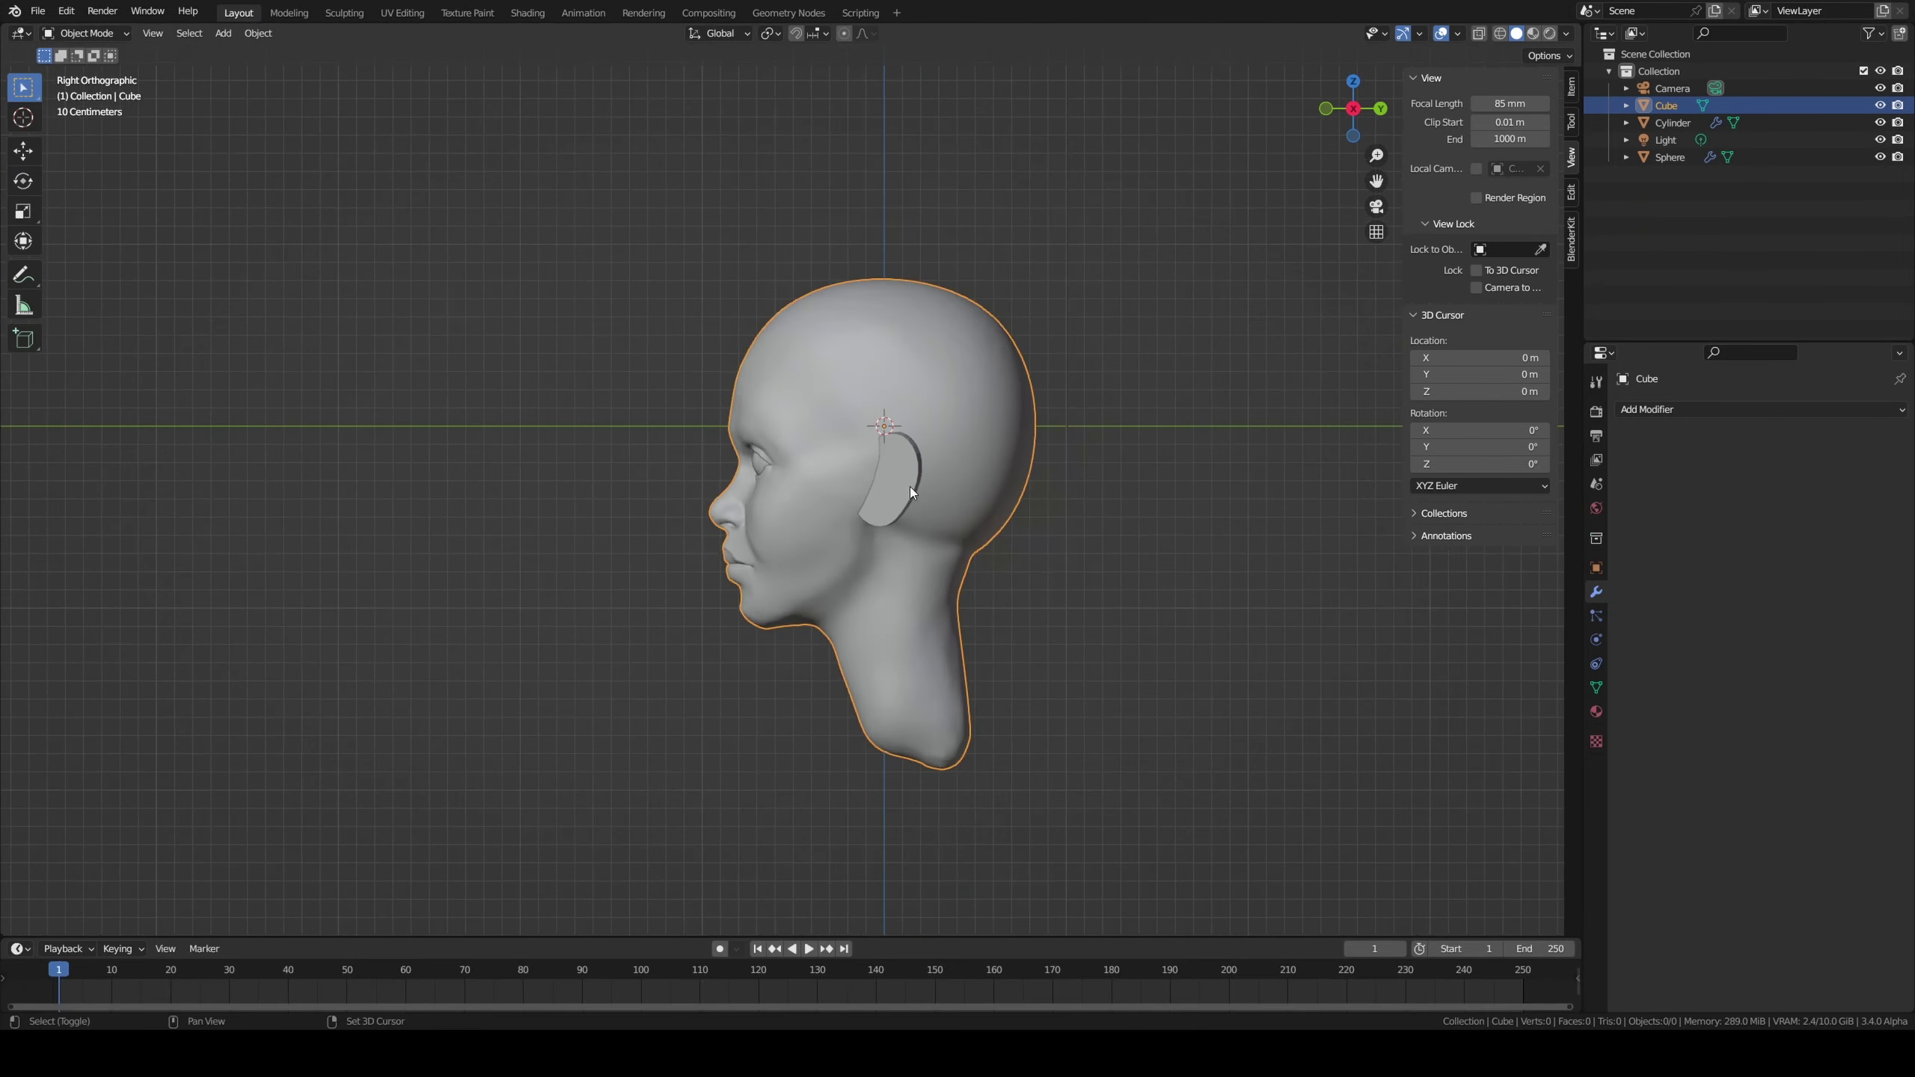
{"action": "key", "text": "ctrl+Page_Up"}
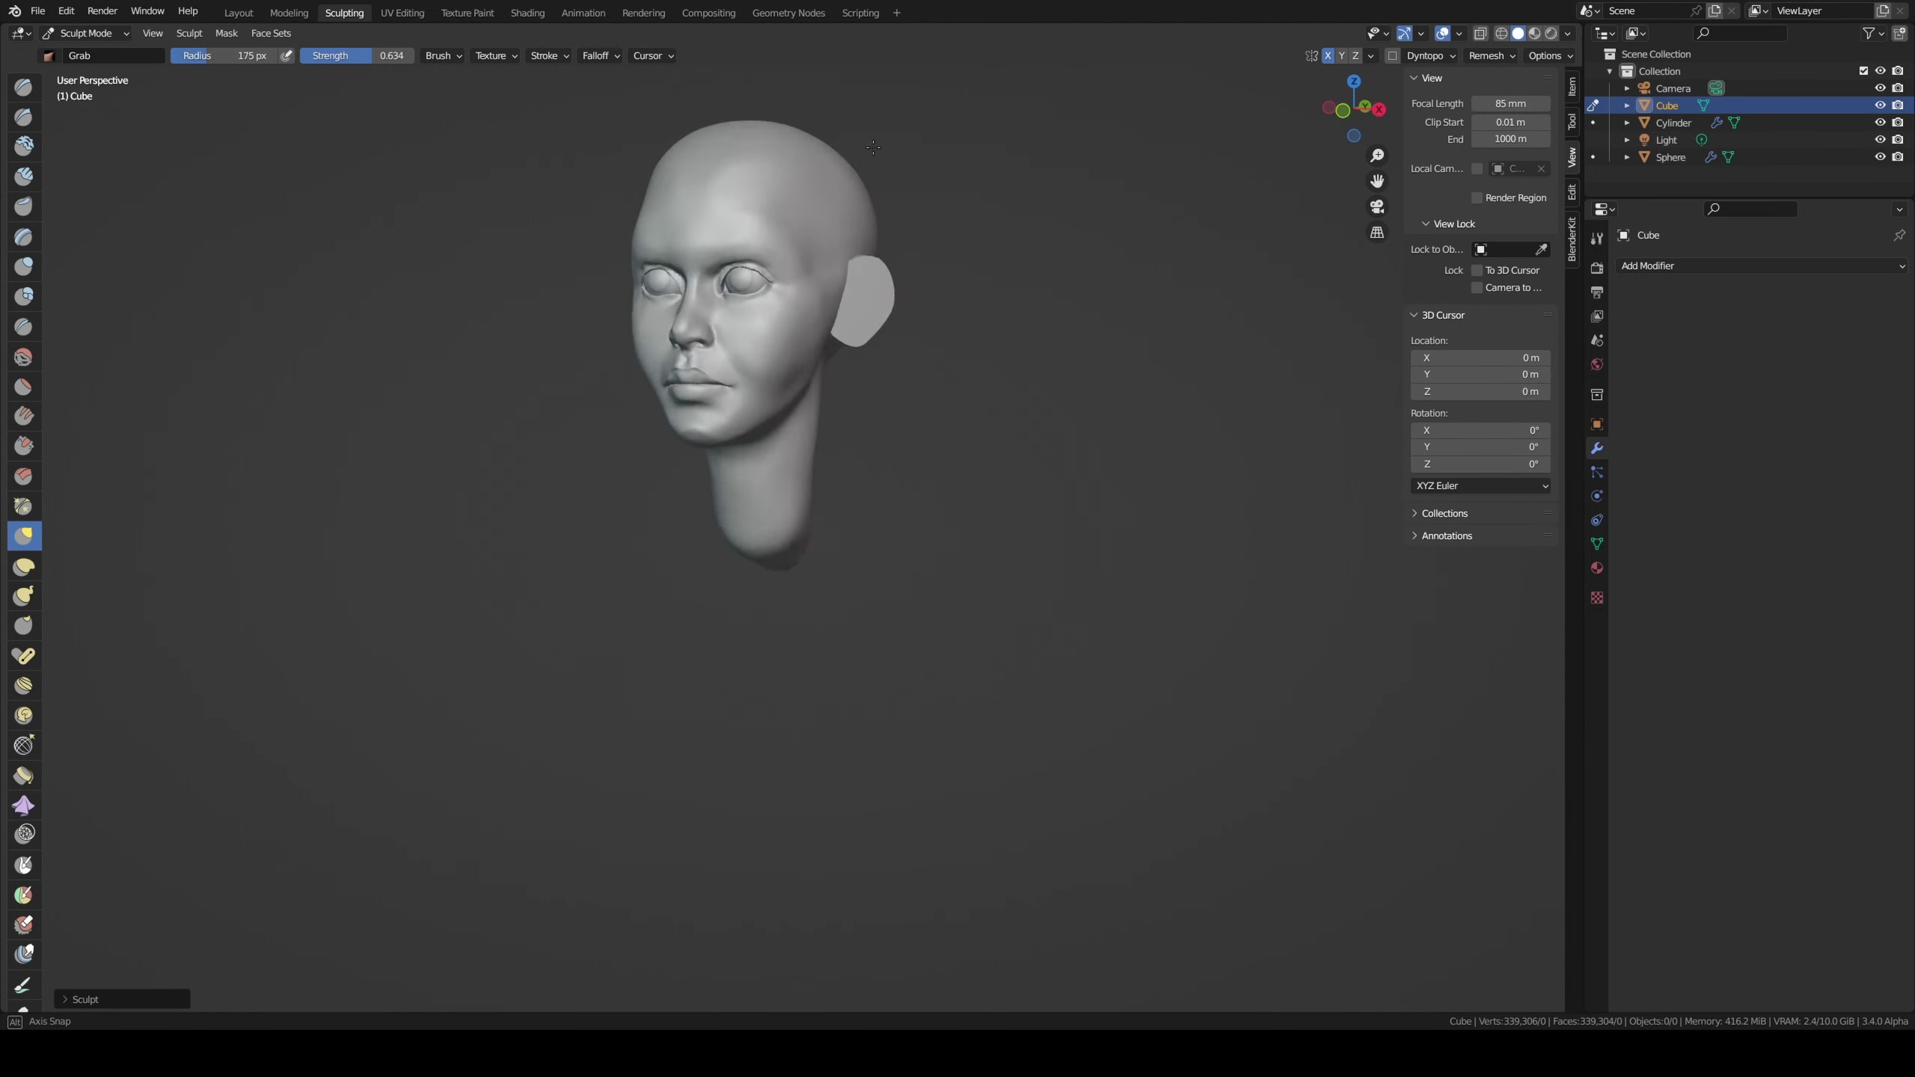
{"action": "mouse_move", "coordinate": [873, 147]}
{"action": "middle_mouse_down"}
{"action": "mouse_move", "coordinate": [633, 407]}
{"action": "mouse_move", "coordinate": [642, 373]}
{"action": "middle_mouse_up"}
{"action": "key", "text": "shift+t"}
{"action": "scroll", "coordinate": [617, 444], "scroll_direction": "up", "scroll_amount": 2}
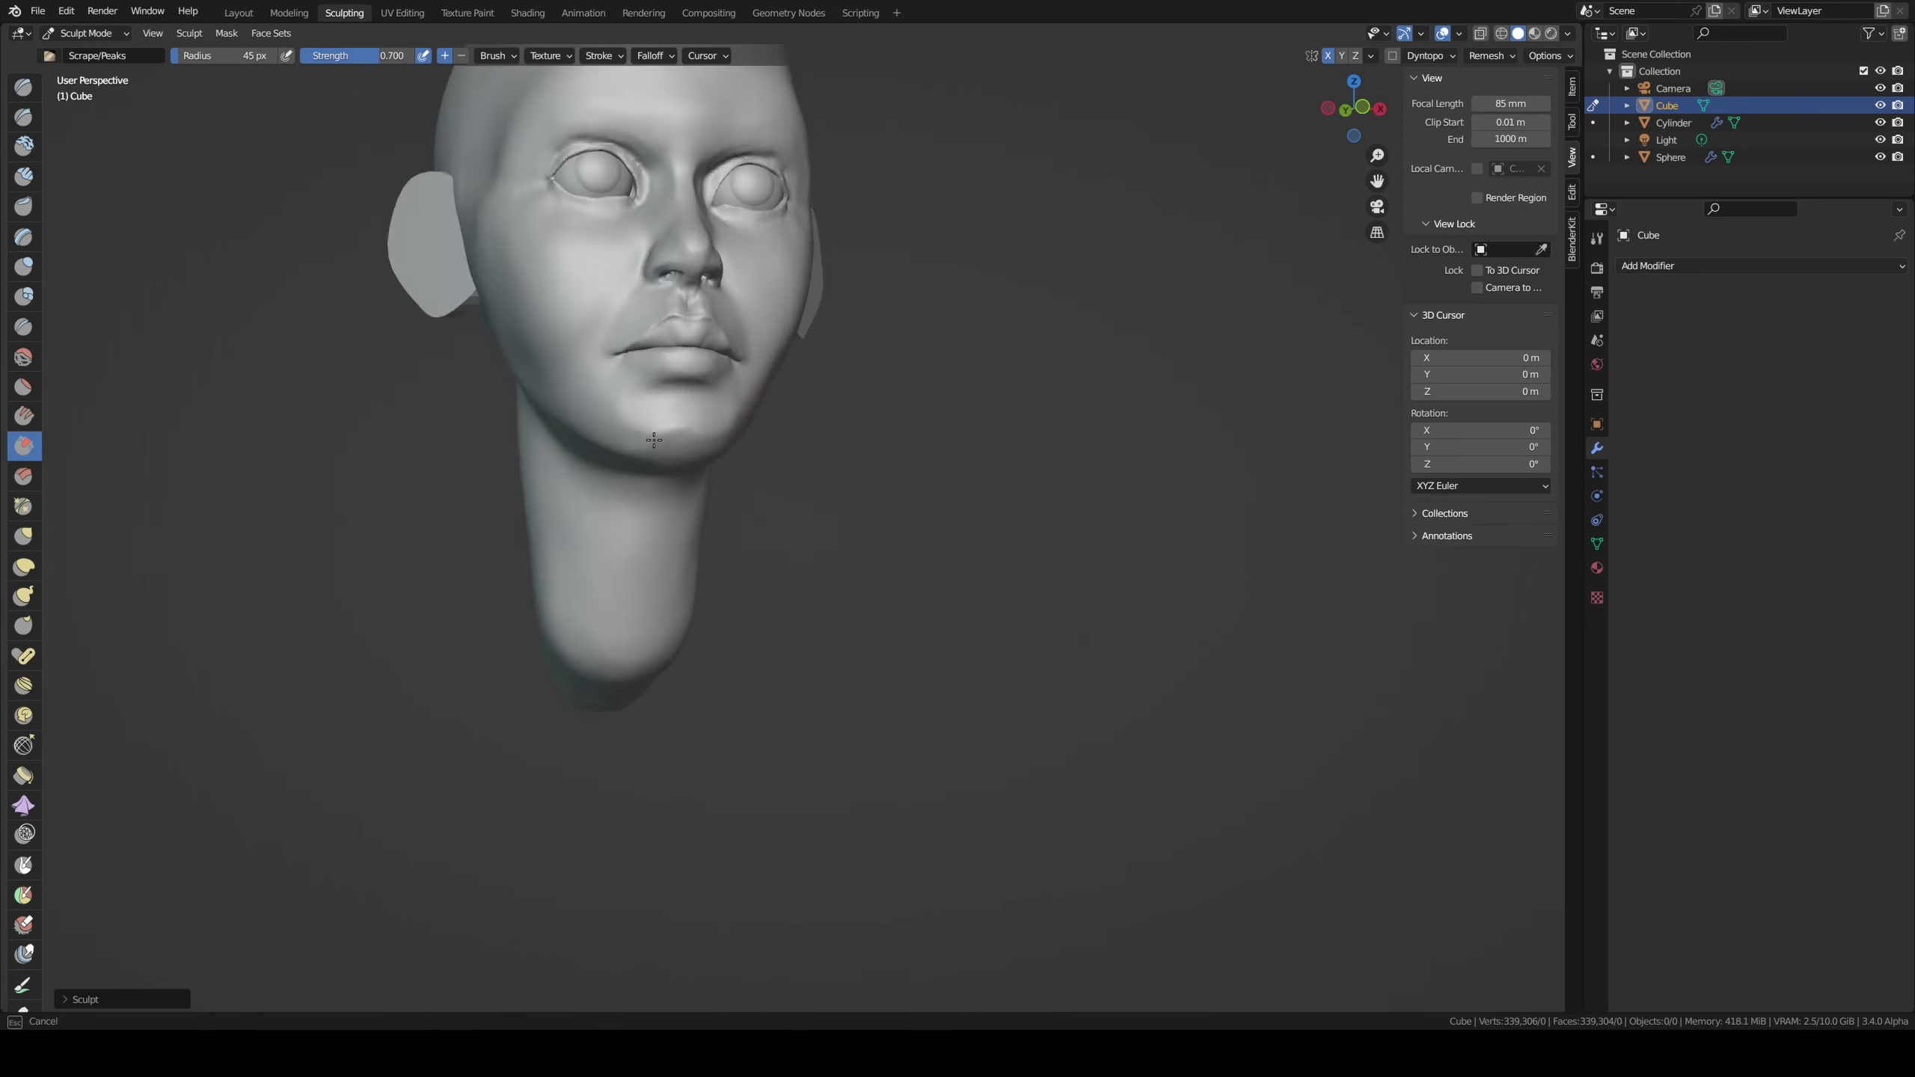
{"action": "middle_click_drag", "start_coordinate": [654, 440], "coordinate": [761, 321]}
{"action": "key", "text": "c"}
{"action": "scroll", "coordinate": [771, 290], "scroll_direction": "up", "scroll_amount": 6}
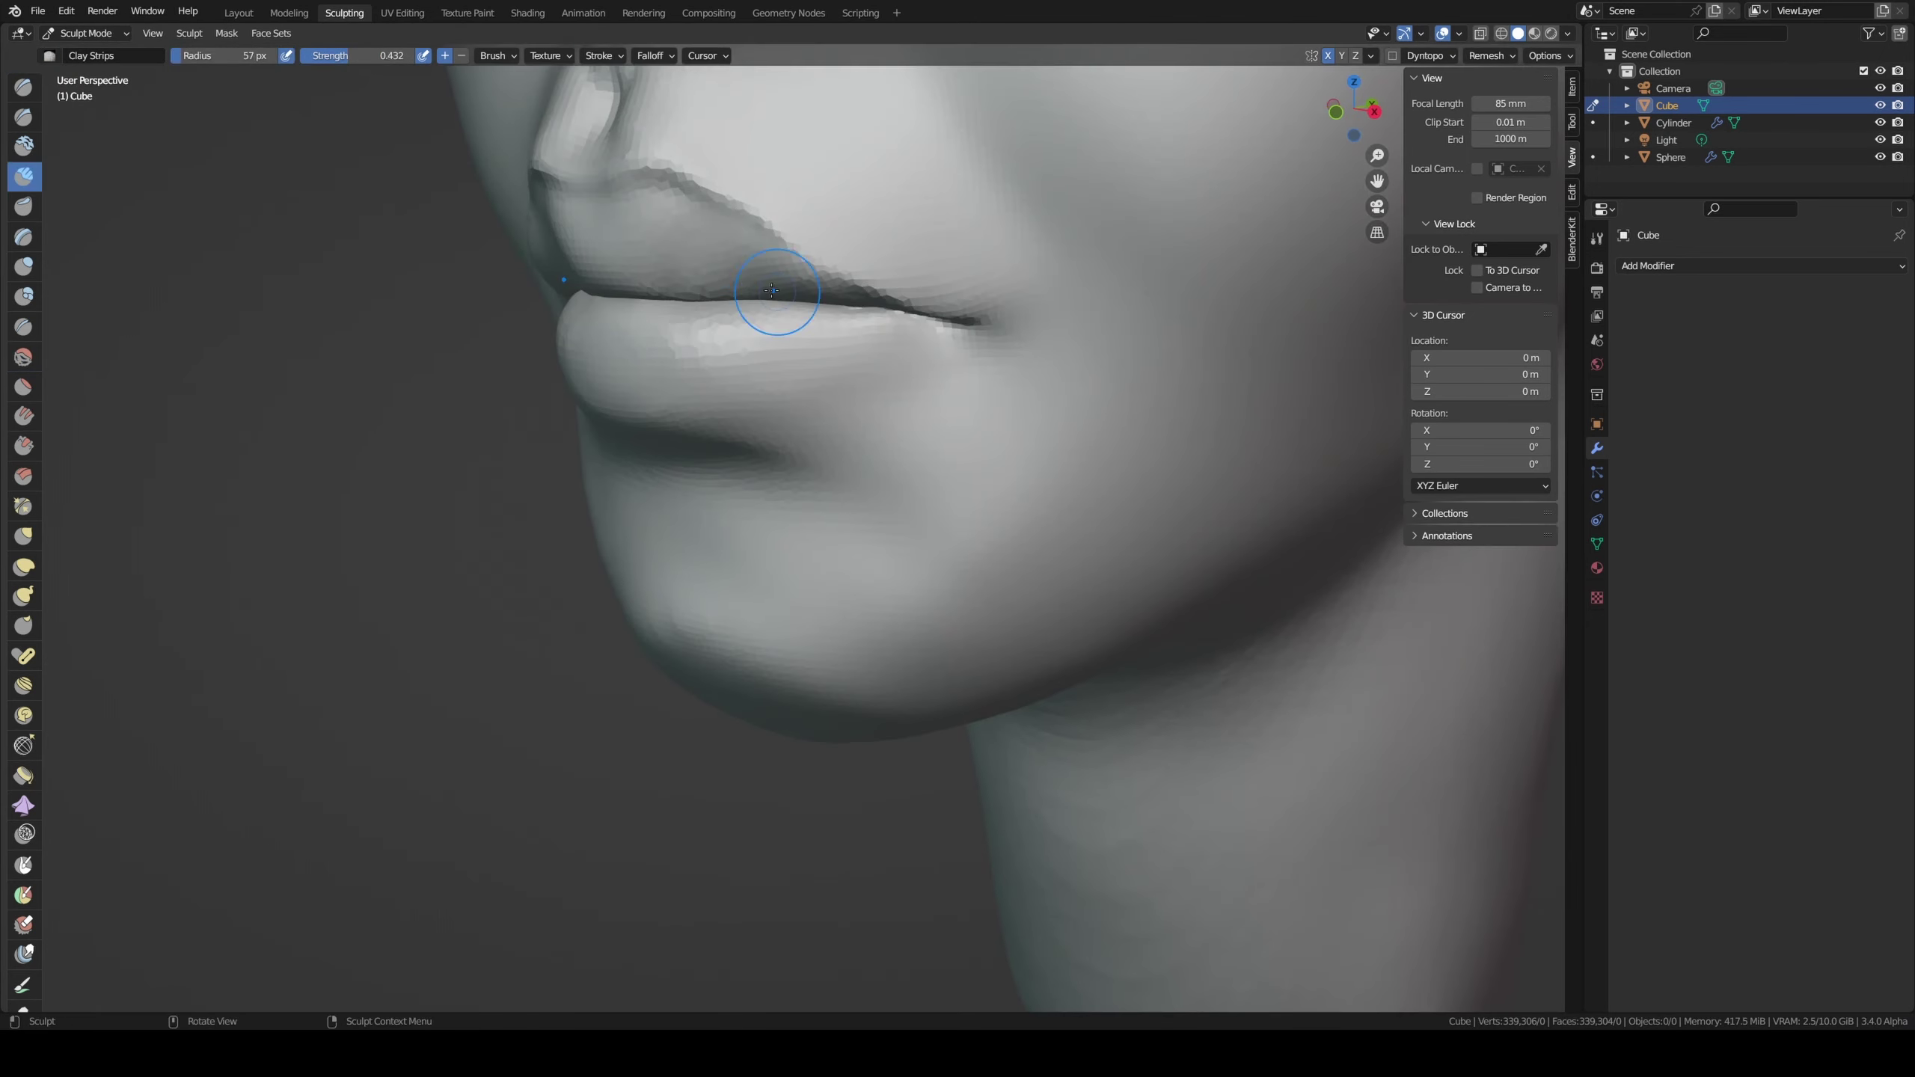
{"action": "scroll", "coordinate": [662, 253], "scroll_direction": "down", "scroll_amount": 5}
{"action": "middle_click_drag", "start_coordinate": [428, 236], "coordinate": [679, 339]}
{"action": "key", "text": "f"}
{"action": "left_click", "coordinate": [807, 363]}
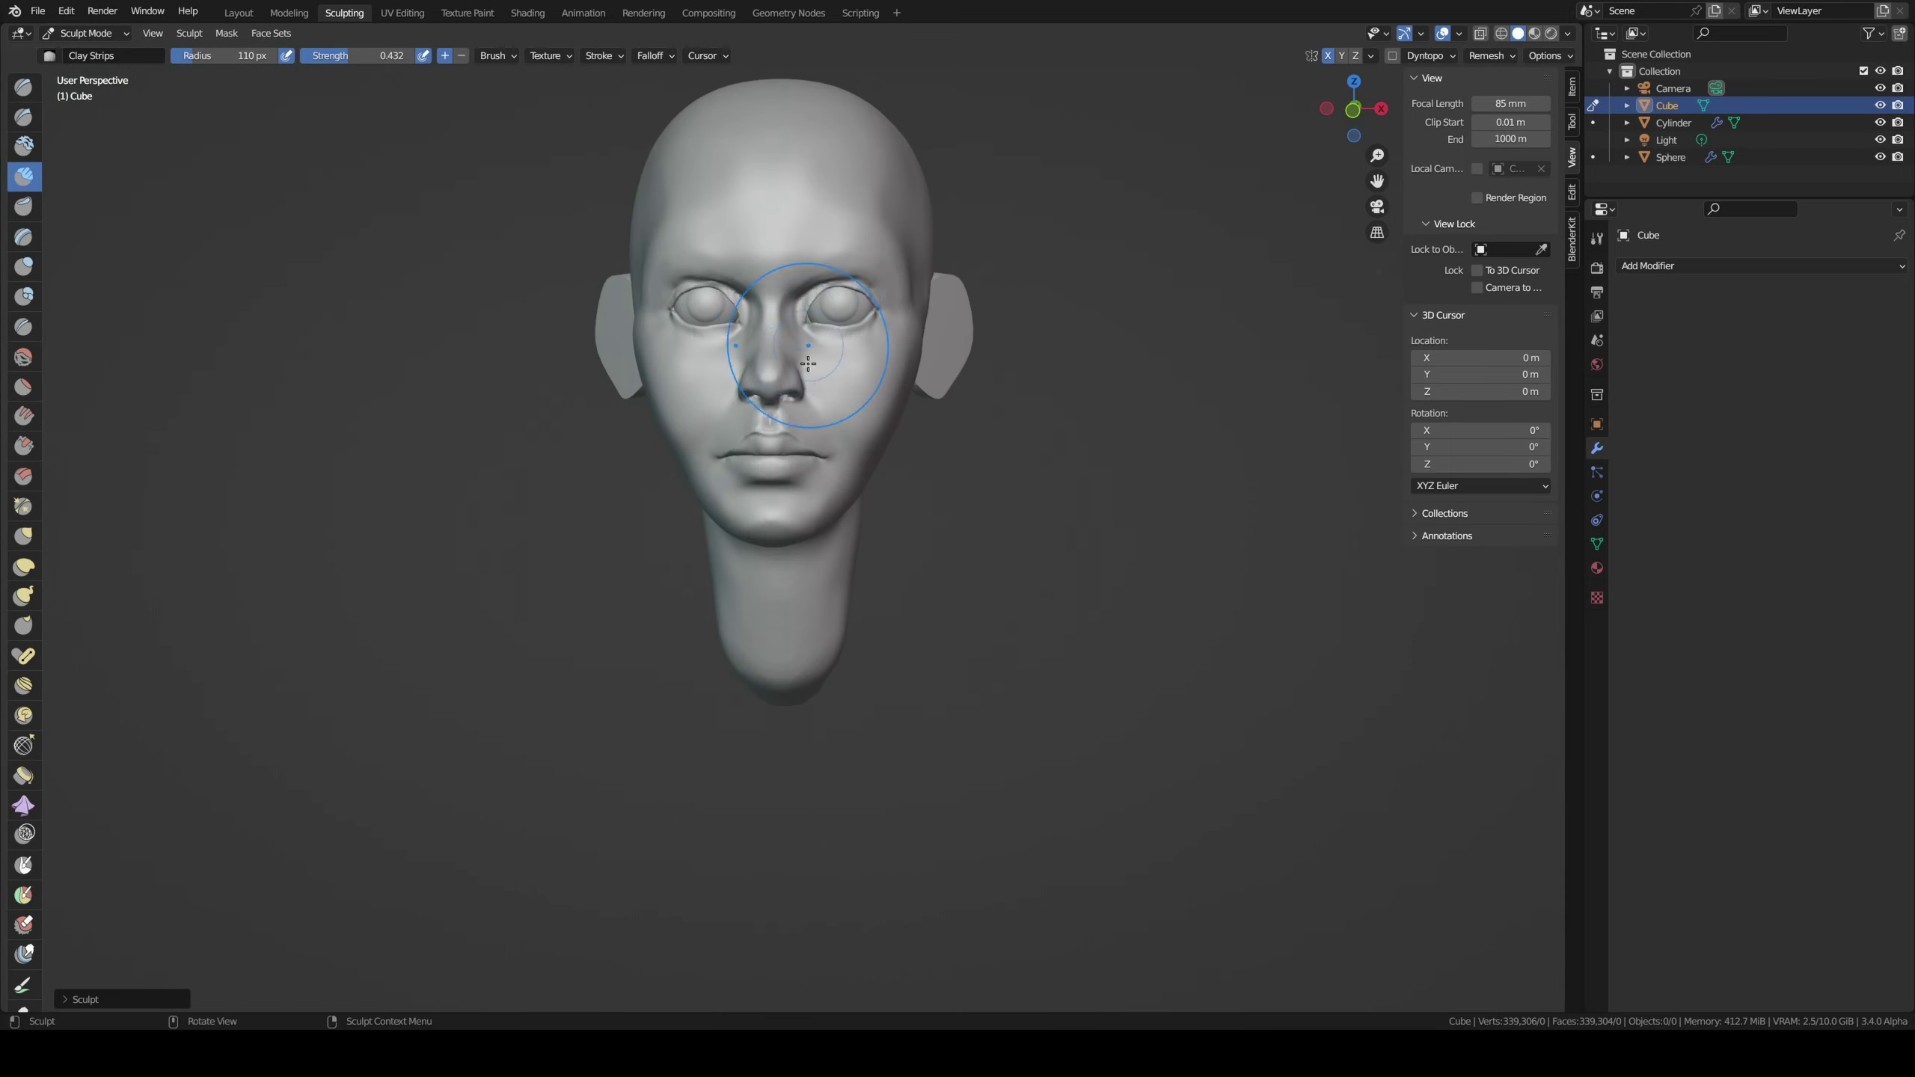
Step: Voxel-remesh the ear cylinder with Ctrl+R and inflate it into an ear shape
{"action": "key", "text": "ctrl+r"}
{"action": "middle_click_drag", "start_coordinate": [966, 401], "coordinate": [1237, 332]}
{"action": "key", "text": "i"}
{"action": "left_click_drag", "start_coordinate": [1237, 332], "coordinate": [1260, 350]}
{"action": "mouse_move", "coordinate": [1260, 351]}
{"action": "middle_mouse_down"}
{"action": "mouse_move", "coordinate": [994, 223]}
{"action": "mouse_move", "coordinate": [978, 283]}
{"action": "middle_mouse_up"}
Step: Set a finer voxel size with R and remesh the head
{"action": "key", "text": "g"}
{"action": "middle_click_drag", "start_coordinate": [1068, 205], "coordinate": [1143, 157]}
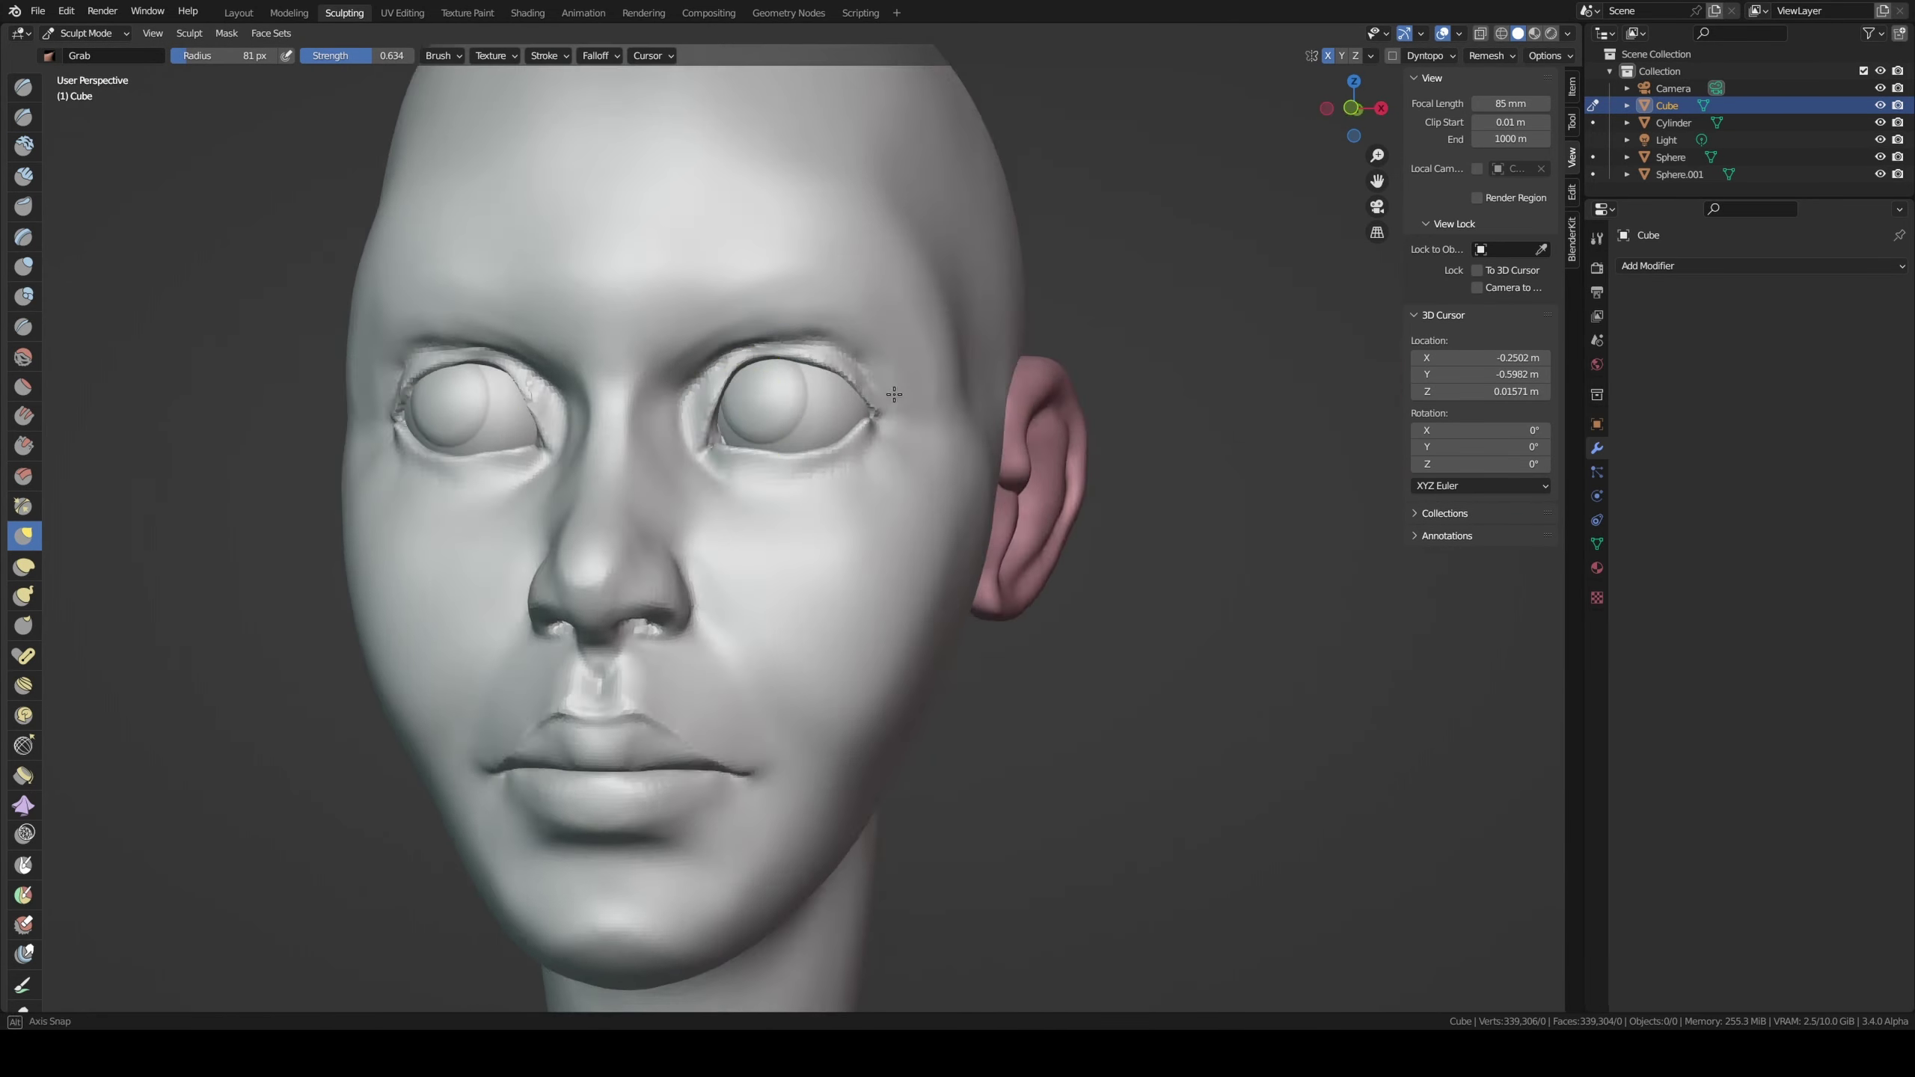
{"action": "key", "text": "r"}
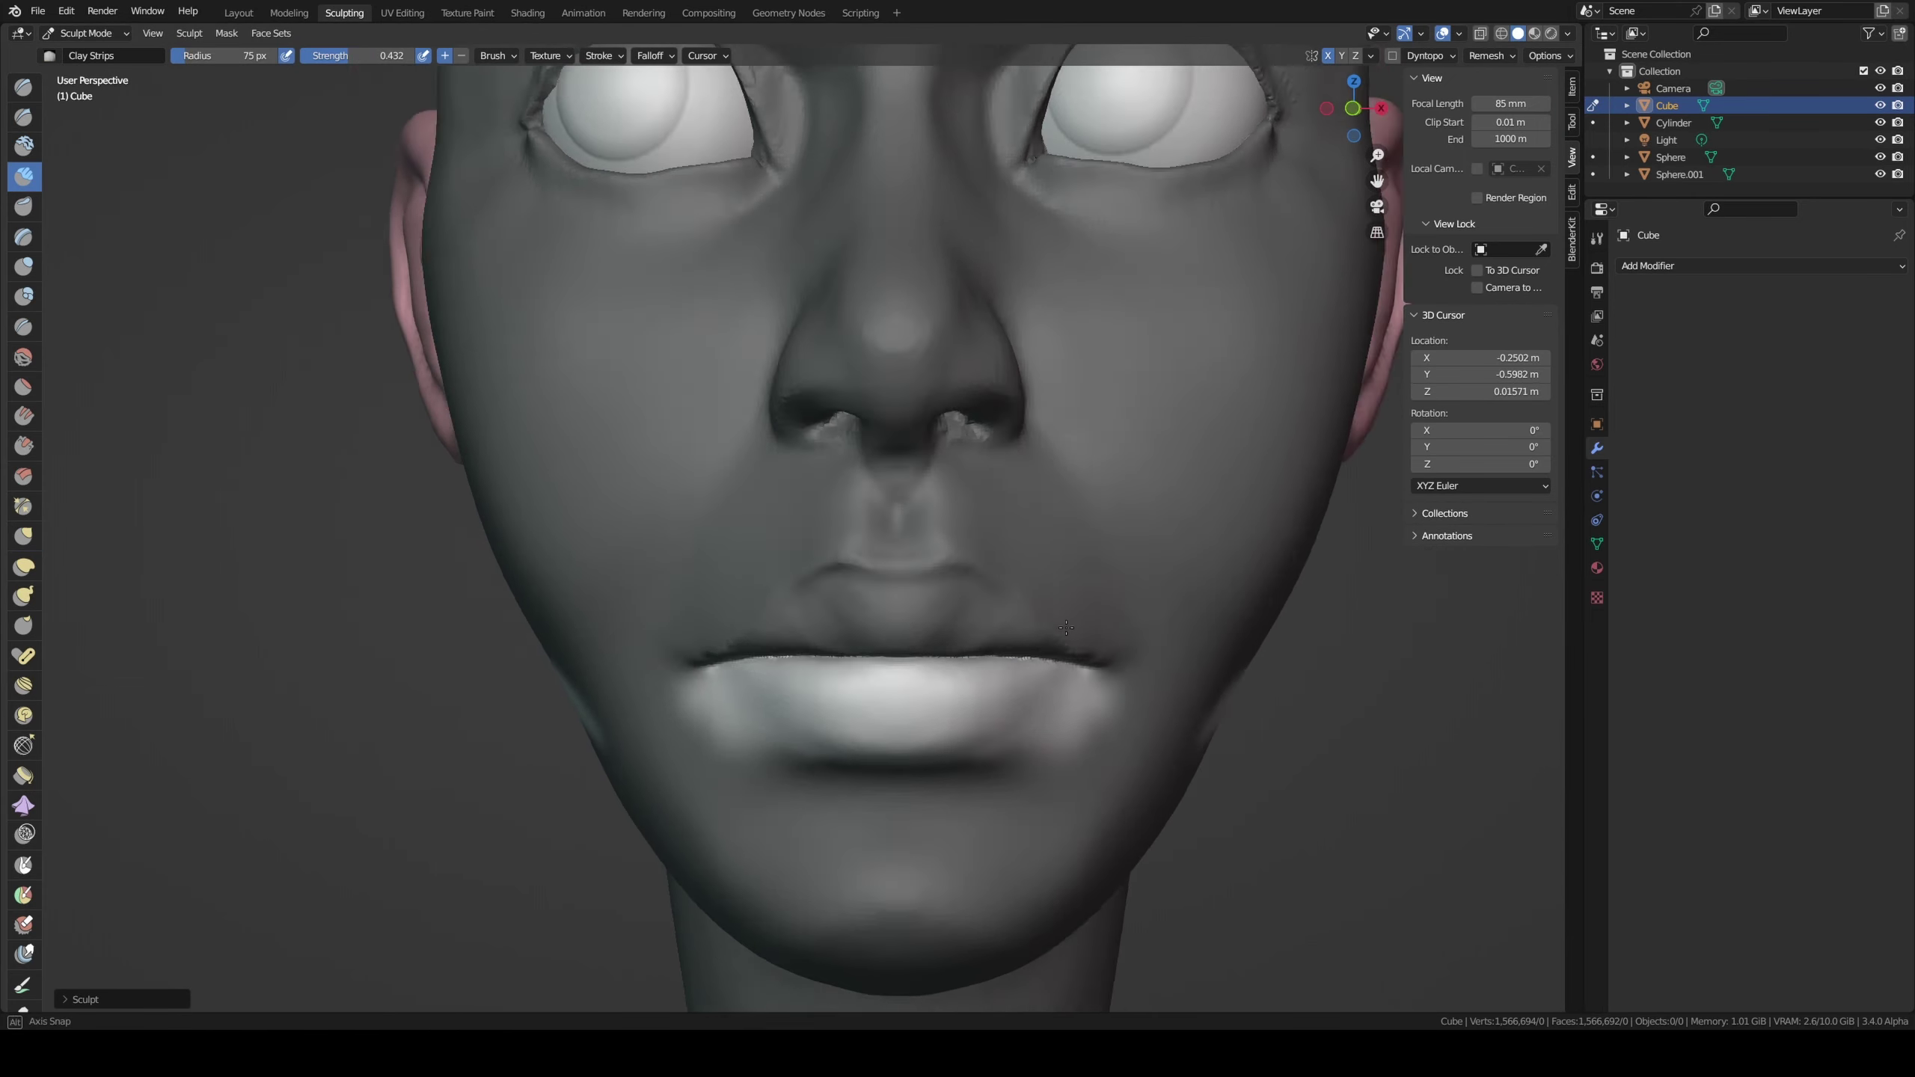
{"action": "mouse_move", "coordinate": [1066, 628]}
{"action": "middle_mouse_down"}
{"action": "mouse_move", "coordinate": [792, 682]}
{"action": "mouse_move", "coordinate": [773, 459]}
{"action": "mouse_move", "coordinate": [884, 335]}
{"action": "middle_mouse_up"}
Step: Pull the eyelids snugly around both eyeballs with Grab, then save the file
{"action": "key", "text": "g"}
{"action": "middle_click_drag", "start_coordinate": [1053, 417], "coordinate": [1158, 456]}
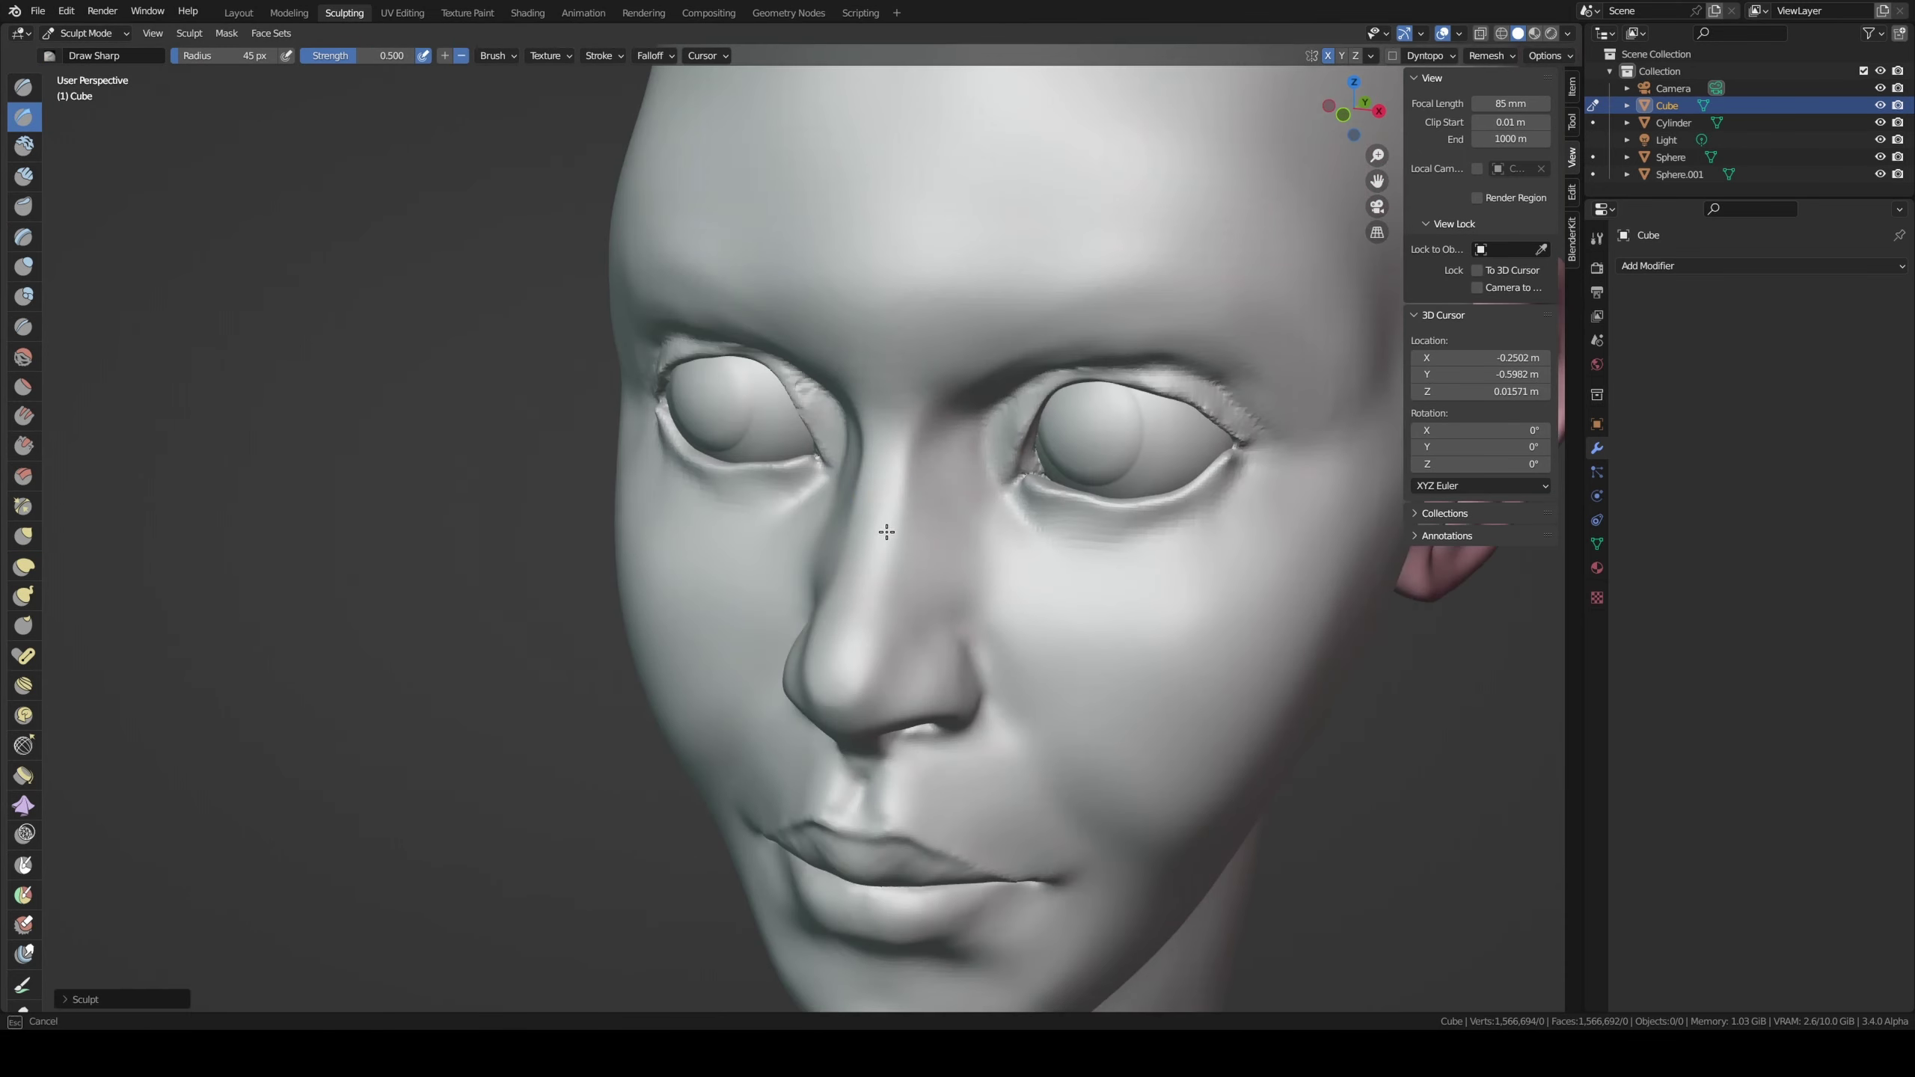
{"action": "mouse_move", "coordinate": [886, 531]}
{"action": "middle_mouse_down"}
{"action": "mouse_move", "coordinate": [1206, 423]}
{"action": "mouse_move", "coordinate": [1201, 376]}
{"action": "middle_mouse_up"}
{"action": "key", "text": "g"}
{"action": "scroll", "coordinate": [1090, 395], "scroll_direction": "up", "scroll_amount": 5}
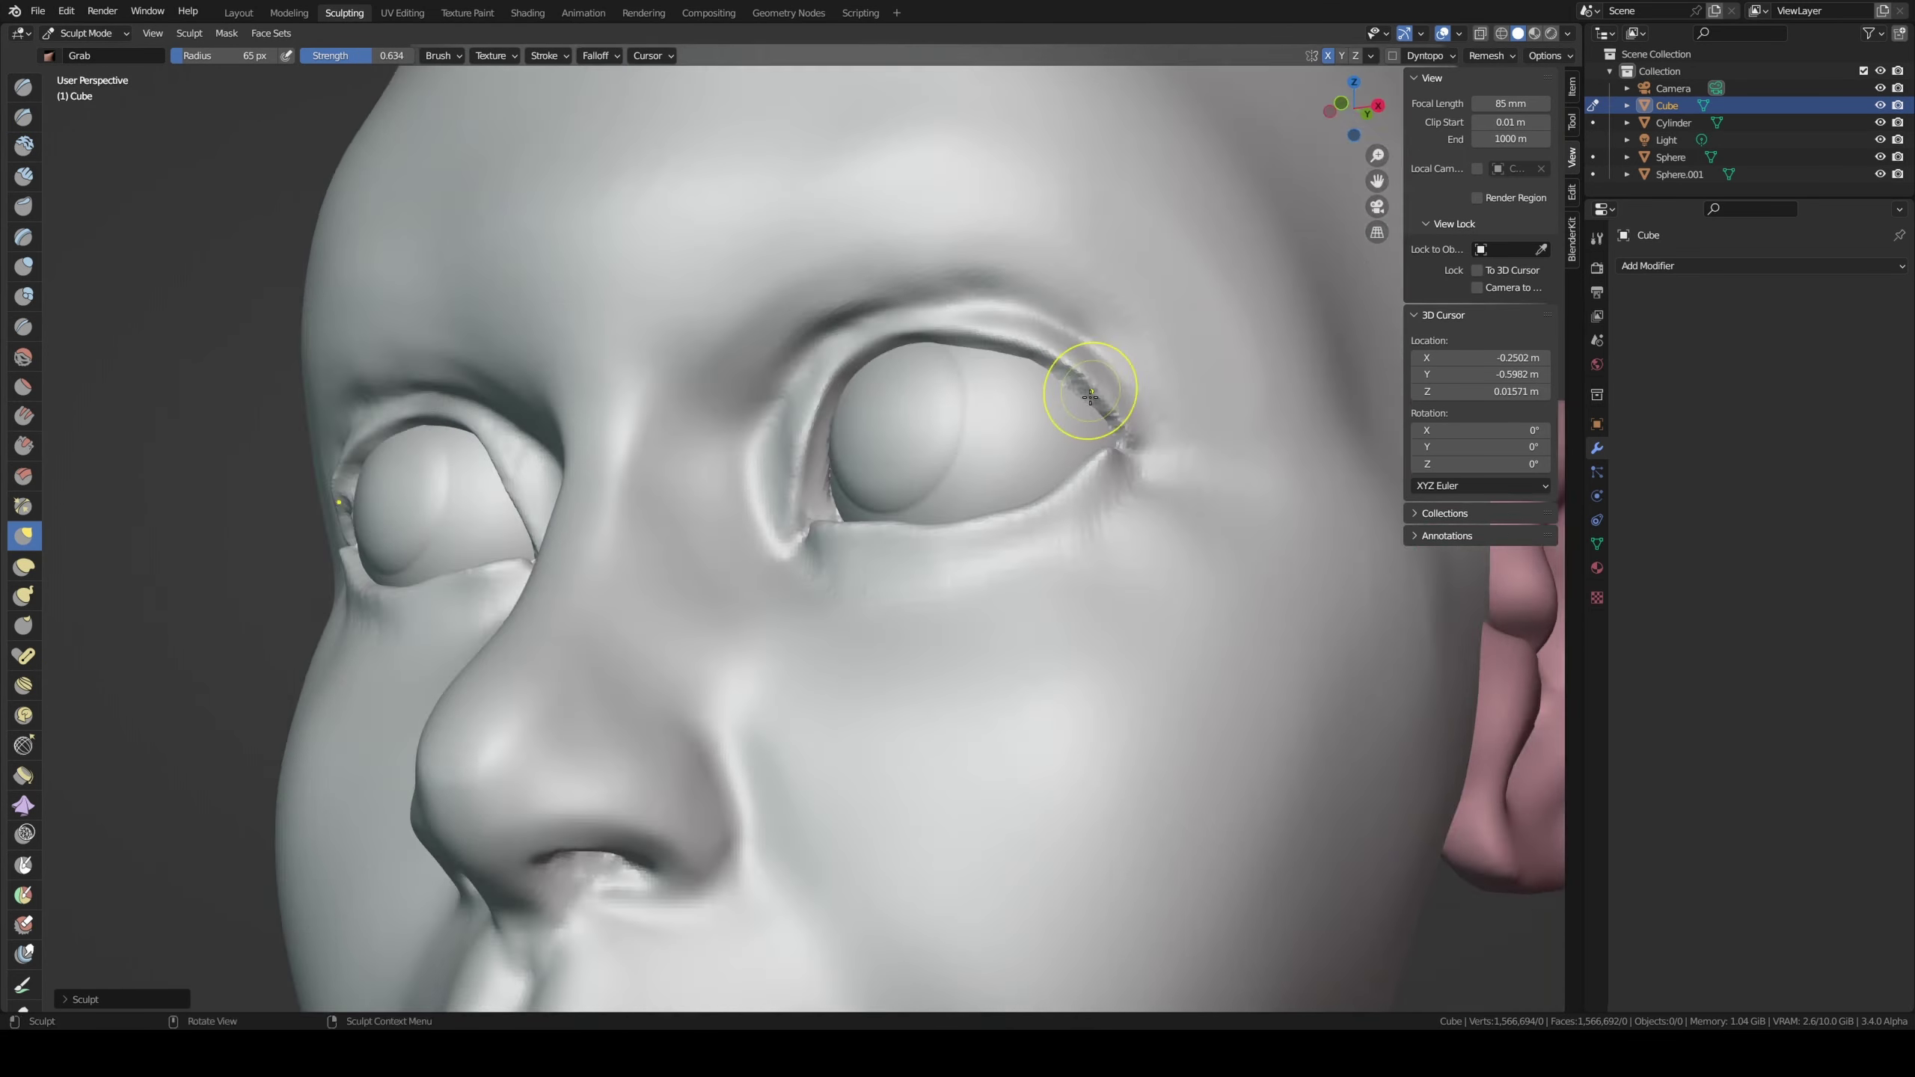
{"action": "scroll", "coordinate": [1090, 396], "scroll_direction": "down", "scroll_amount": 5}
{"action": "mouse_move", "coordinate": [1090, 396]}
{"action": "middle_mouse_down"}
{"action": "mouse_move", "coordinate": [1180, 420]}
{"action": "mouse_move", "coordinate": [1090, 428]}
{"action": "middle_mouse_up"}
{"action": "scroll", "coordinate": [800, 464], "scroll_direction": "up", "scroll_amount": 4}
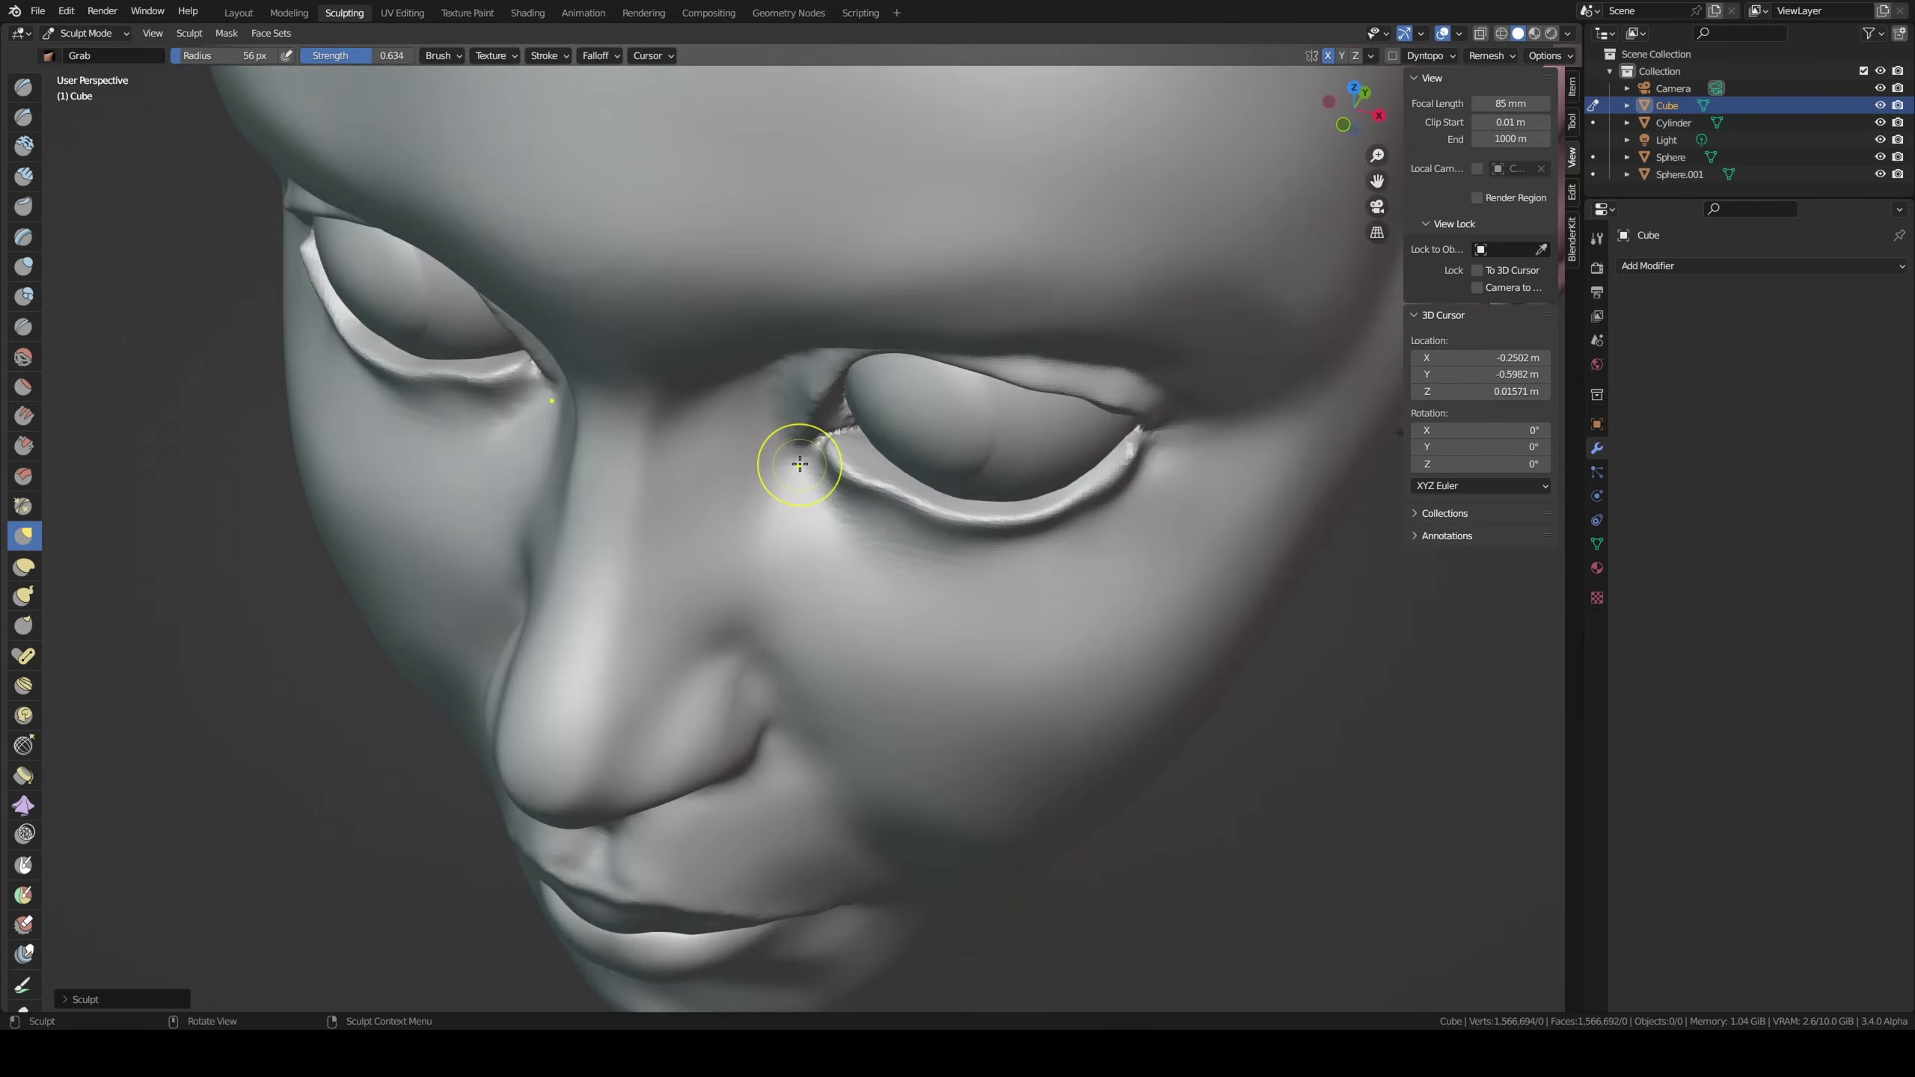
{"action": "scroll", "coordinate": [799, 464], "scroll_direction": "down", "scroll_amount": 4}
{"action": "middle_click_drag", "start_coordinate": [800, 464], "coordinate": [845, 499]}
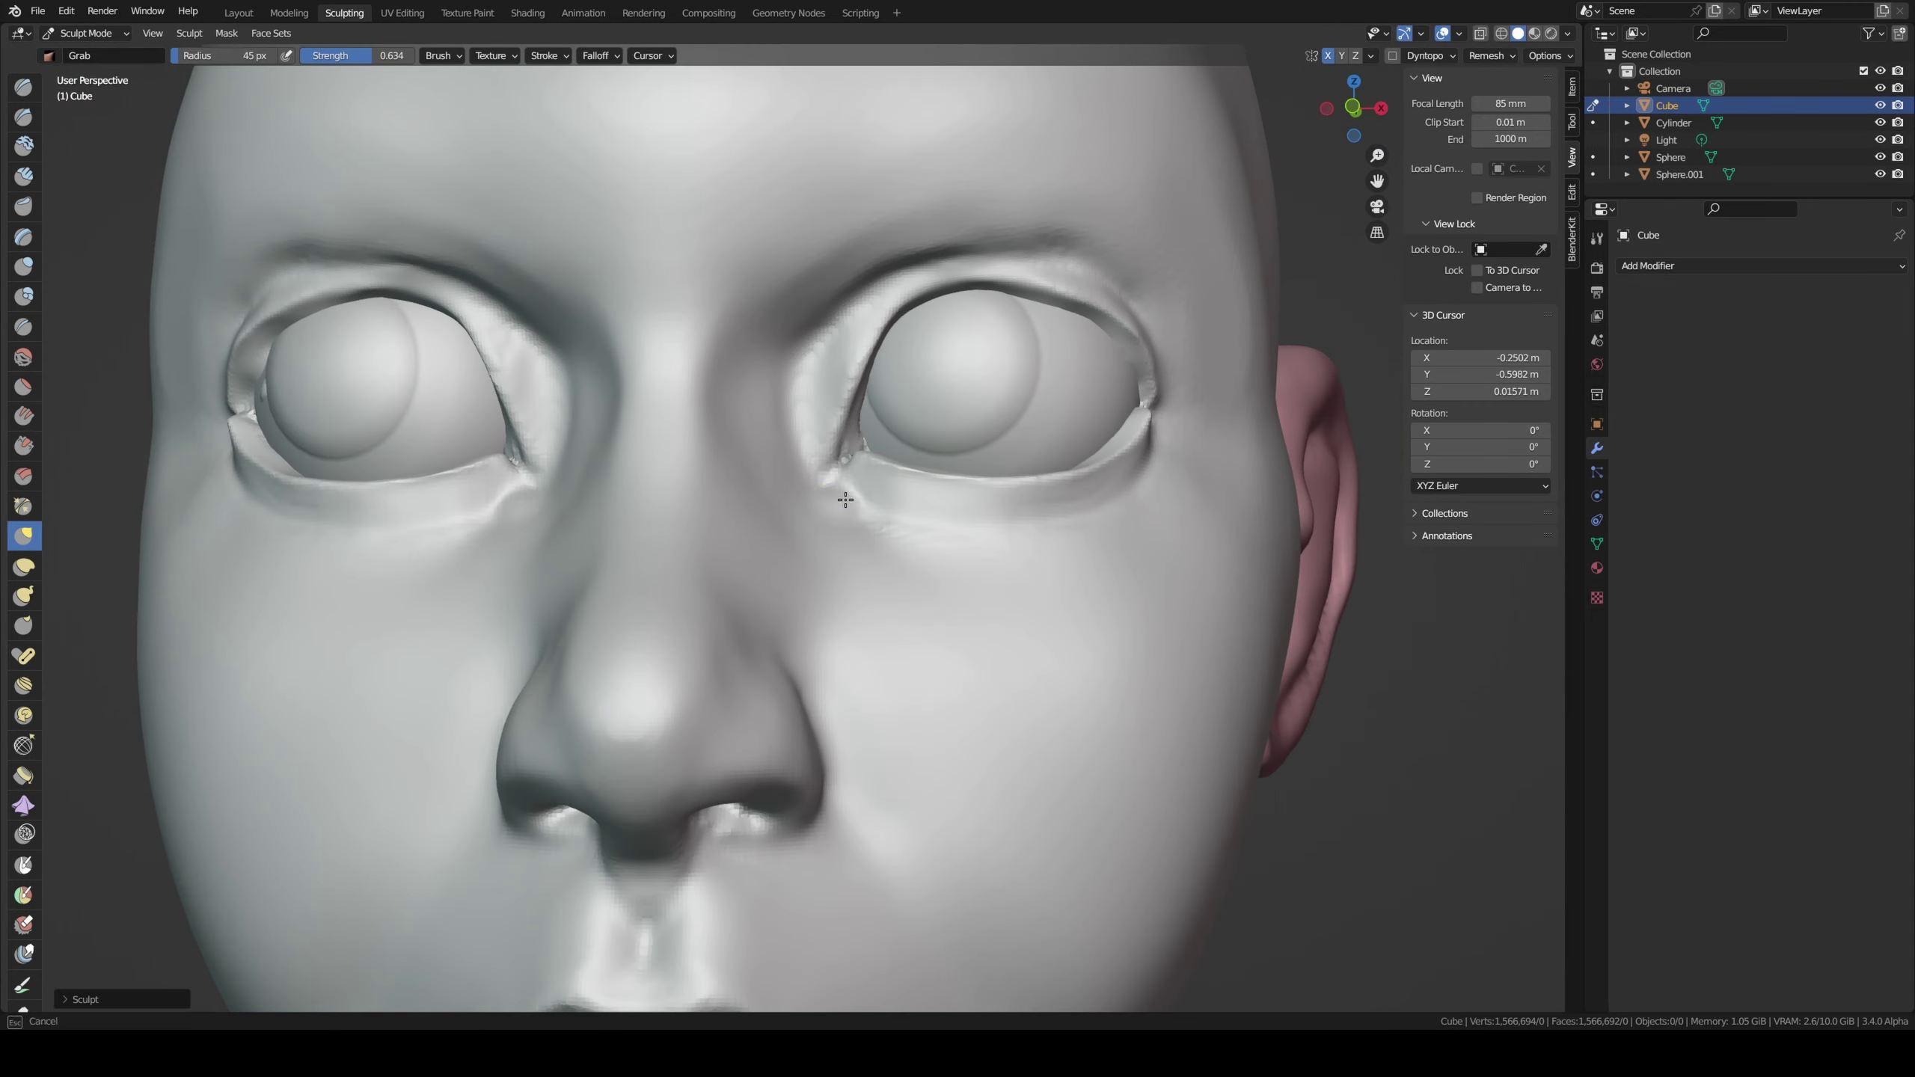
{"action": "scroll", "coordinate": [1083, 508], "scroll_direction": "down", "scroll_amount": 3}
{"action": "mouse_move", "coordinate": [1083, 508]}
{"action": "middle_mouse_down"}
{"action": "mouse_move", "coordinate": [427, 256]}
{"action": "mouse_move", "coordinate": [287, 567]}
{"action": "mouse_move", "coordinate": [407, 479]}
{"action": "mouse_move", "coordinate": [869, 340]}
{"action": "mouse_move", "coordinate": [625, 288]}
{"action": "mouse_move", "coordinate": [902, 491]}
{"action": "middle_mouse_up"}
{"action": "key", "text": "g"}
{"action": "key", "text": "ctrl+s"}
{"action": "scroll", "coordinate": [901, 491], "scroll_direction": "down", "scroll_amount": 4}
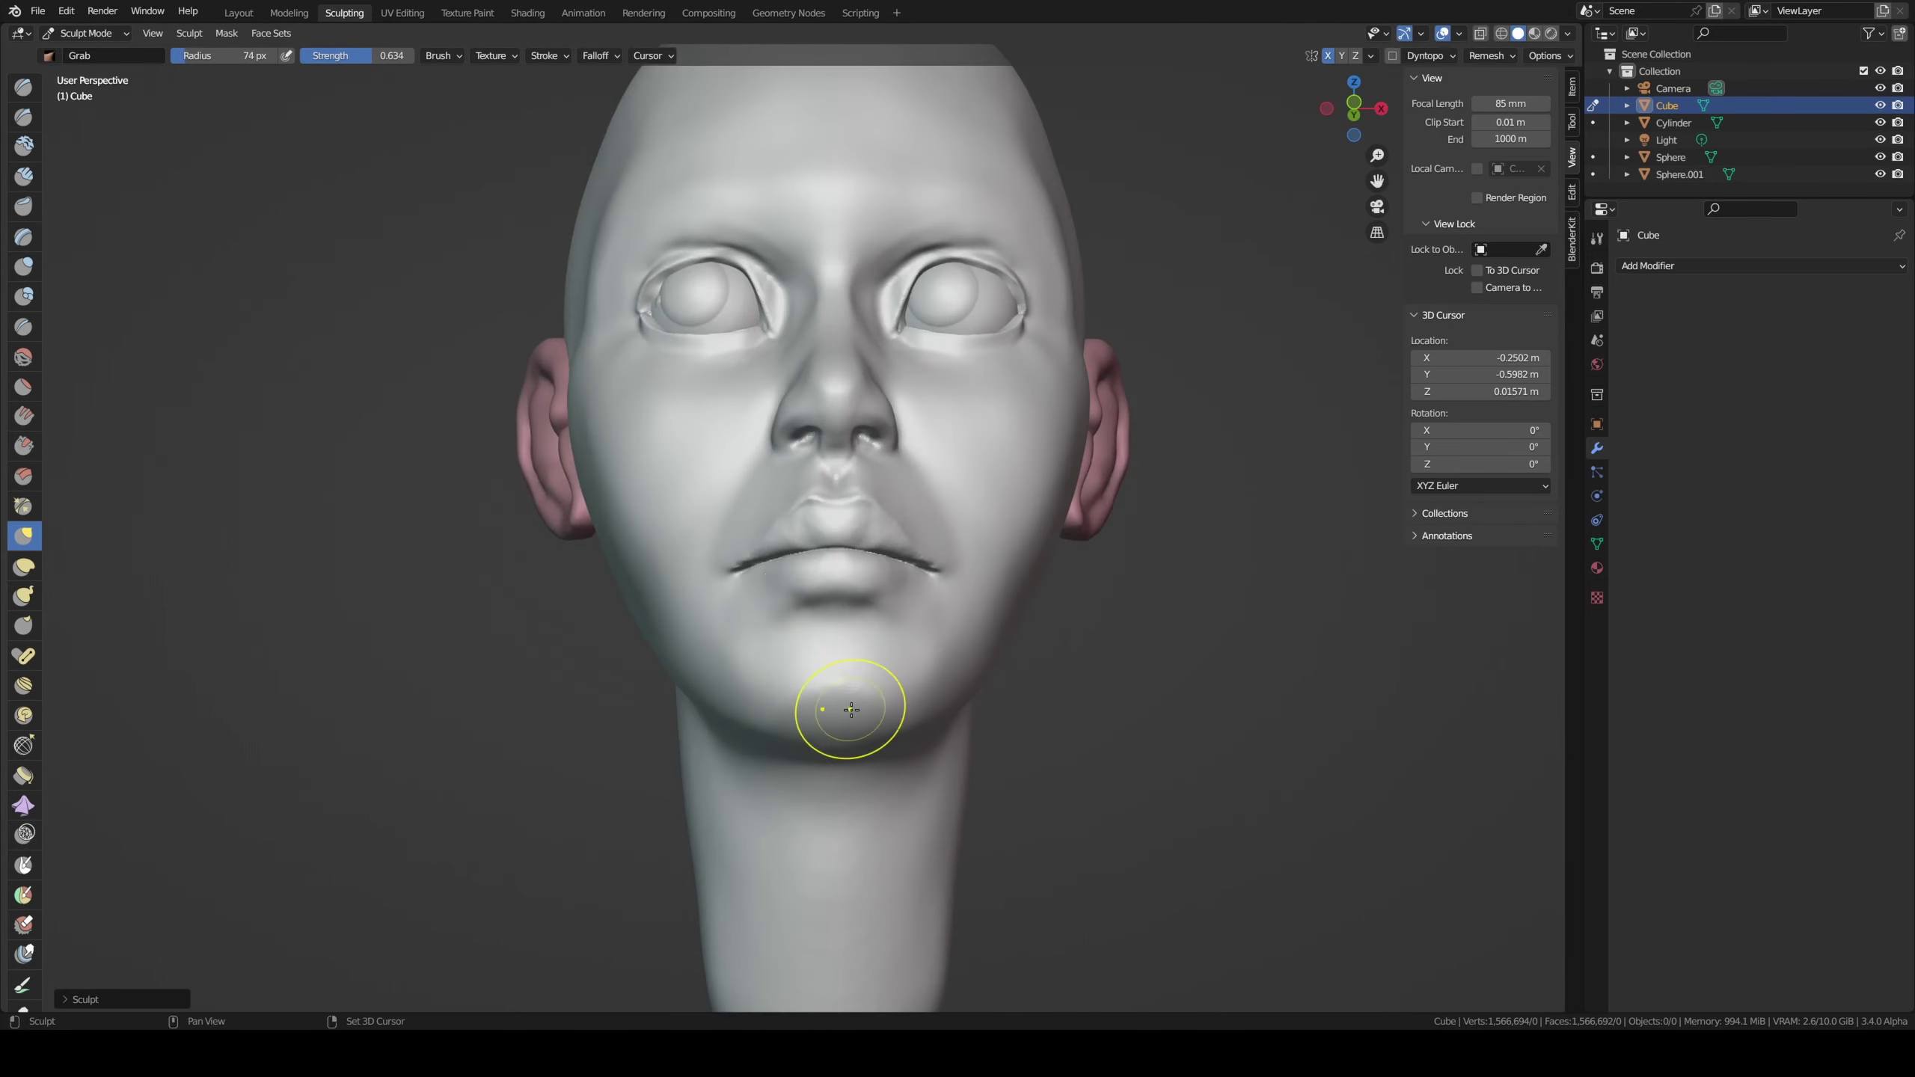
Step: Mask the back of the head and neck, then isolate the head in local view
{"action": "middle_click_drag", "start_coordinate": [851, 709], "coordinate": [856, 393]}
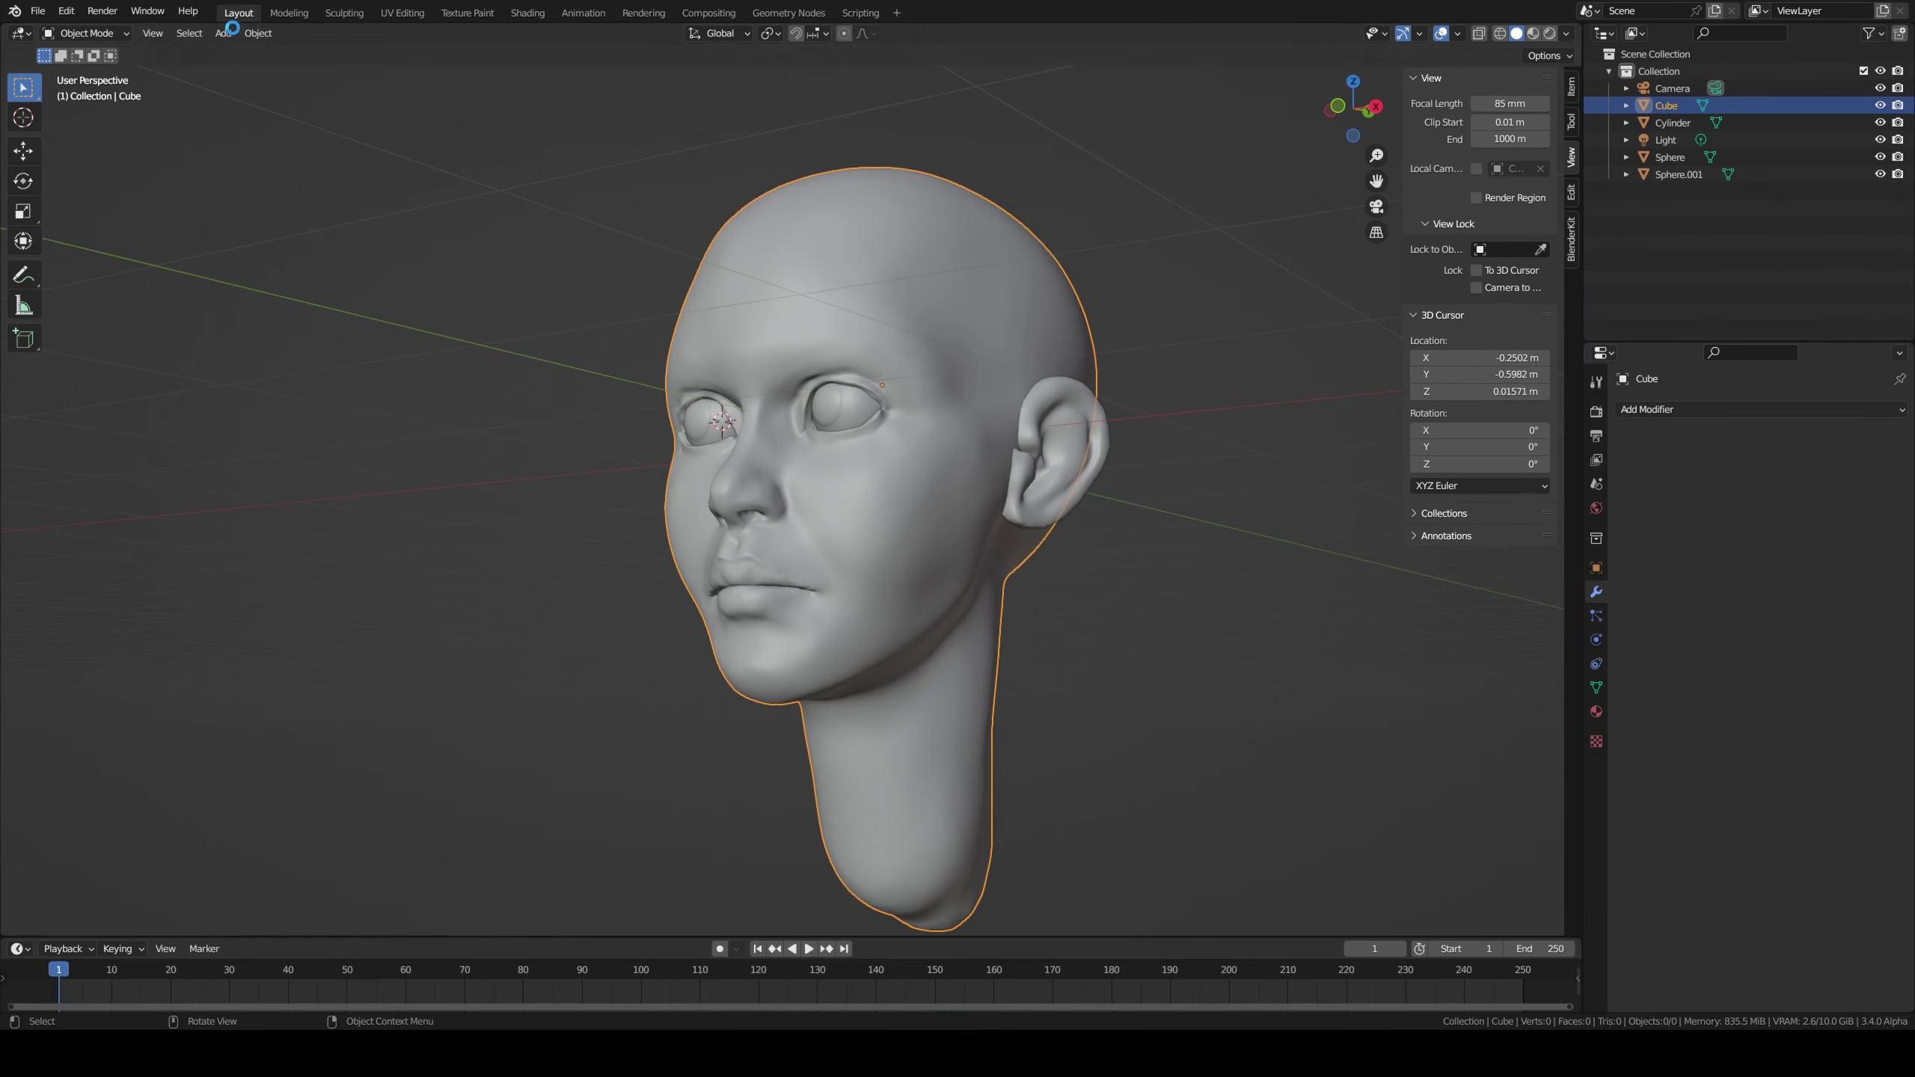
{"action": "mouse_move", "coordinate": [573, 249]}
{"action": "middle_mouse_down"}
{"action": "mouse_move", "coordinate": [449, 192]}
{"action": "mouse_move", "coordinate": [811, 342]}
{"action": "middle_mouse_up"}
{"action": "scroll", "coordinate": [855, 428], "scroll_direction": "down", "scroll_amount": 3}
{"action": "scroll", "coordinate": [777, 419], "scroll_direction": "up", "scroll_amount": 4}
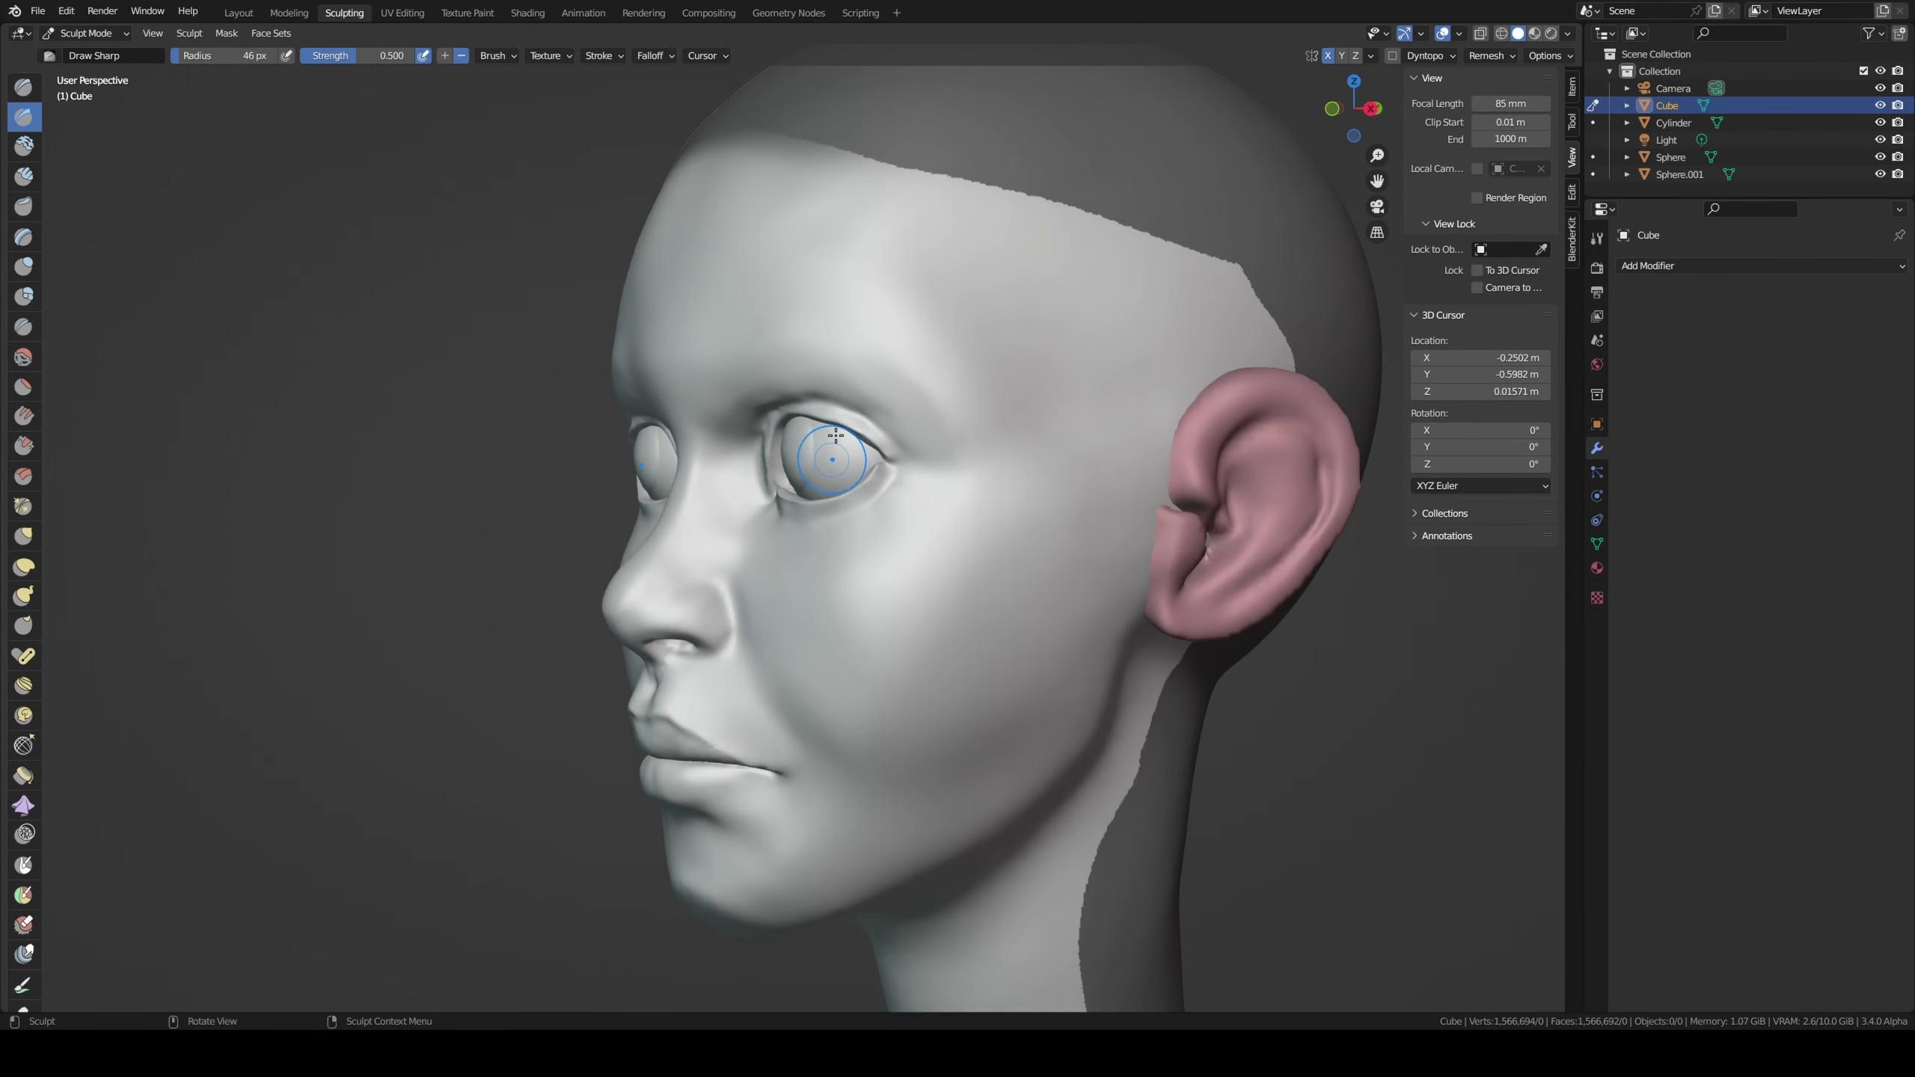
{"action": "middle_click_drag", "start_coordinate": [836, 437], "coordinate": [847, 590]}
{"action": "key", "text": "KP_Divide"}
{"action": "scroll", "coordinate": [876, 446], "scroll_direction": "up", "scroll_amount": 3}
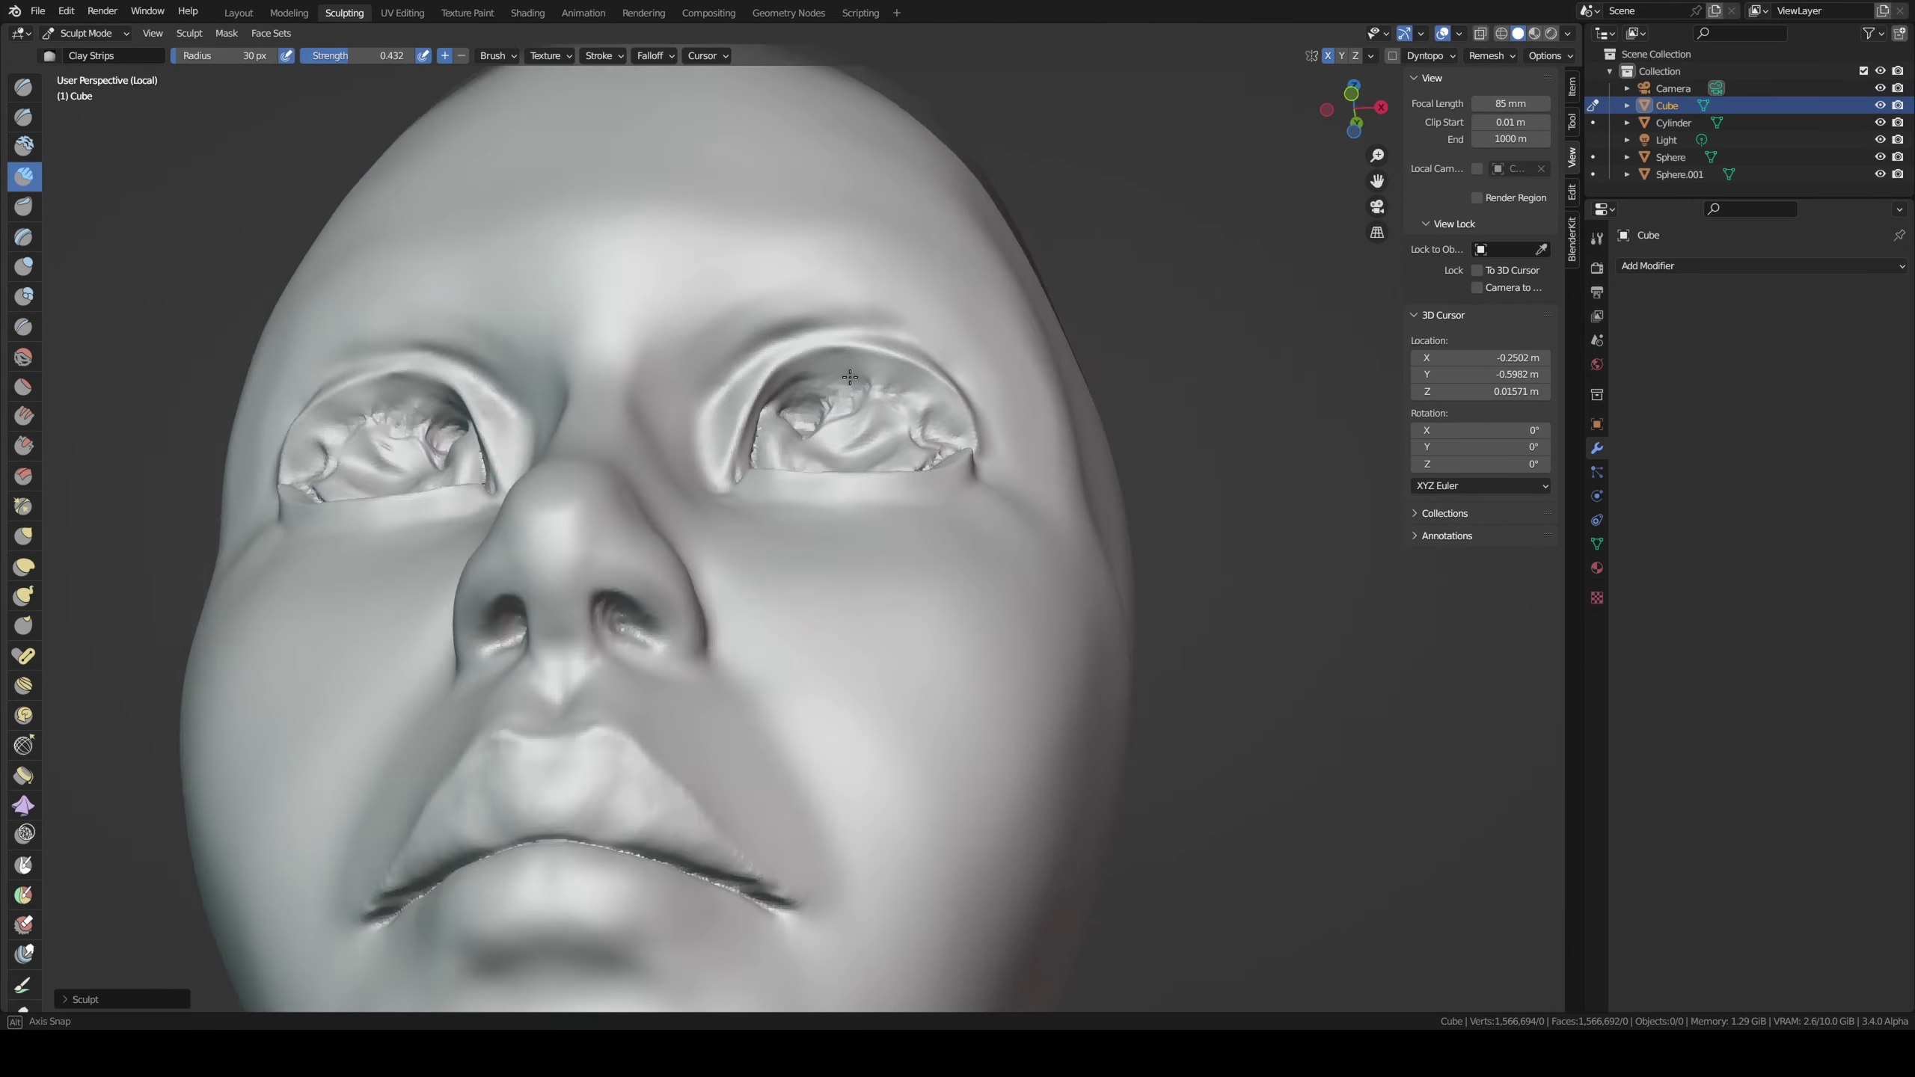
{"action": "middle_click_drag", "start_coordinate": [850, 377], "coordinate": [797, 509]}
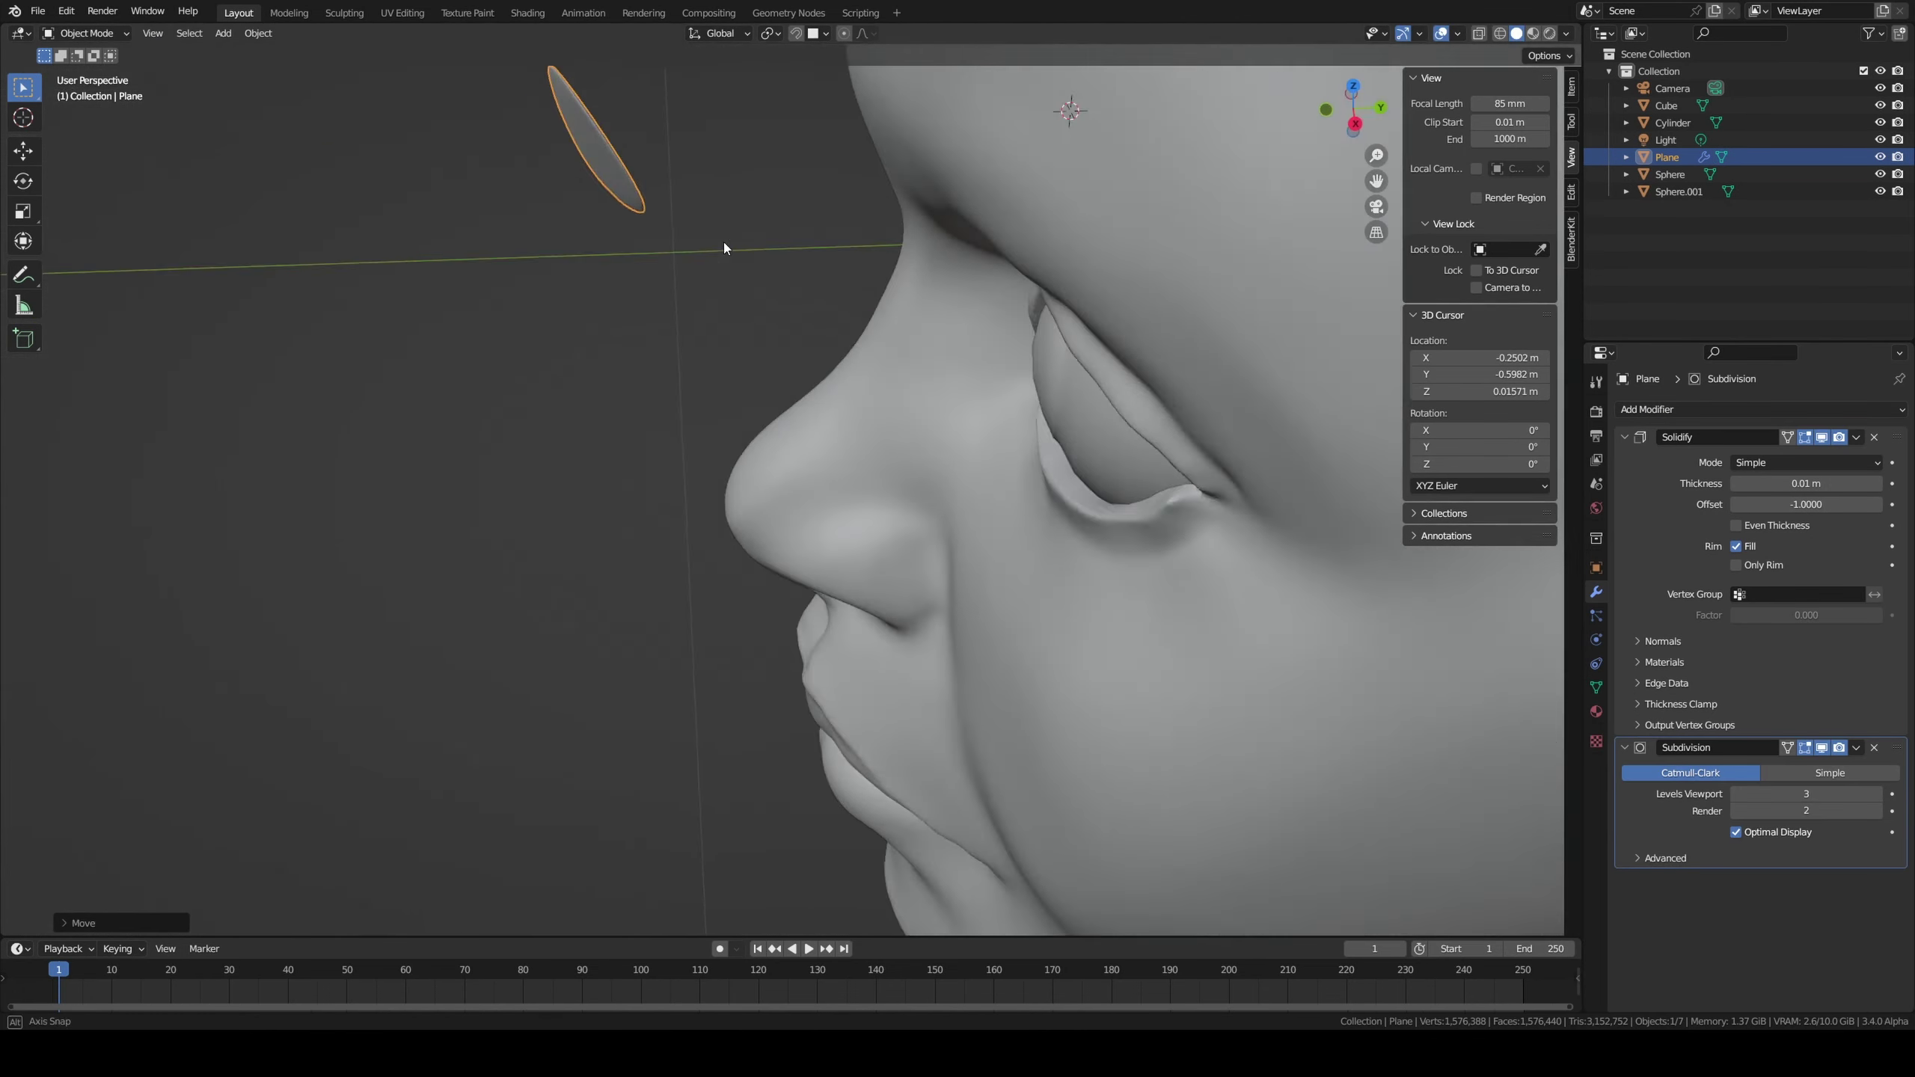
Step: Enable Even Thickness on the mirrored eyebrow plane, then select the head to smooth the forehead
{"action": "left_click", "coordinate": [1750, 525]}
{"action": "key", "text": "KP_1"}
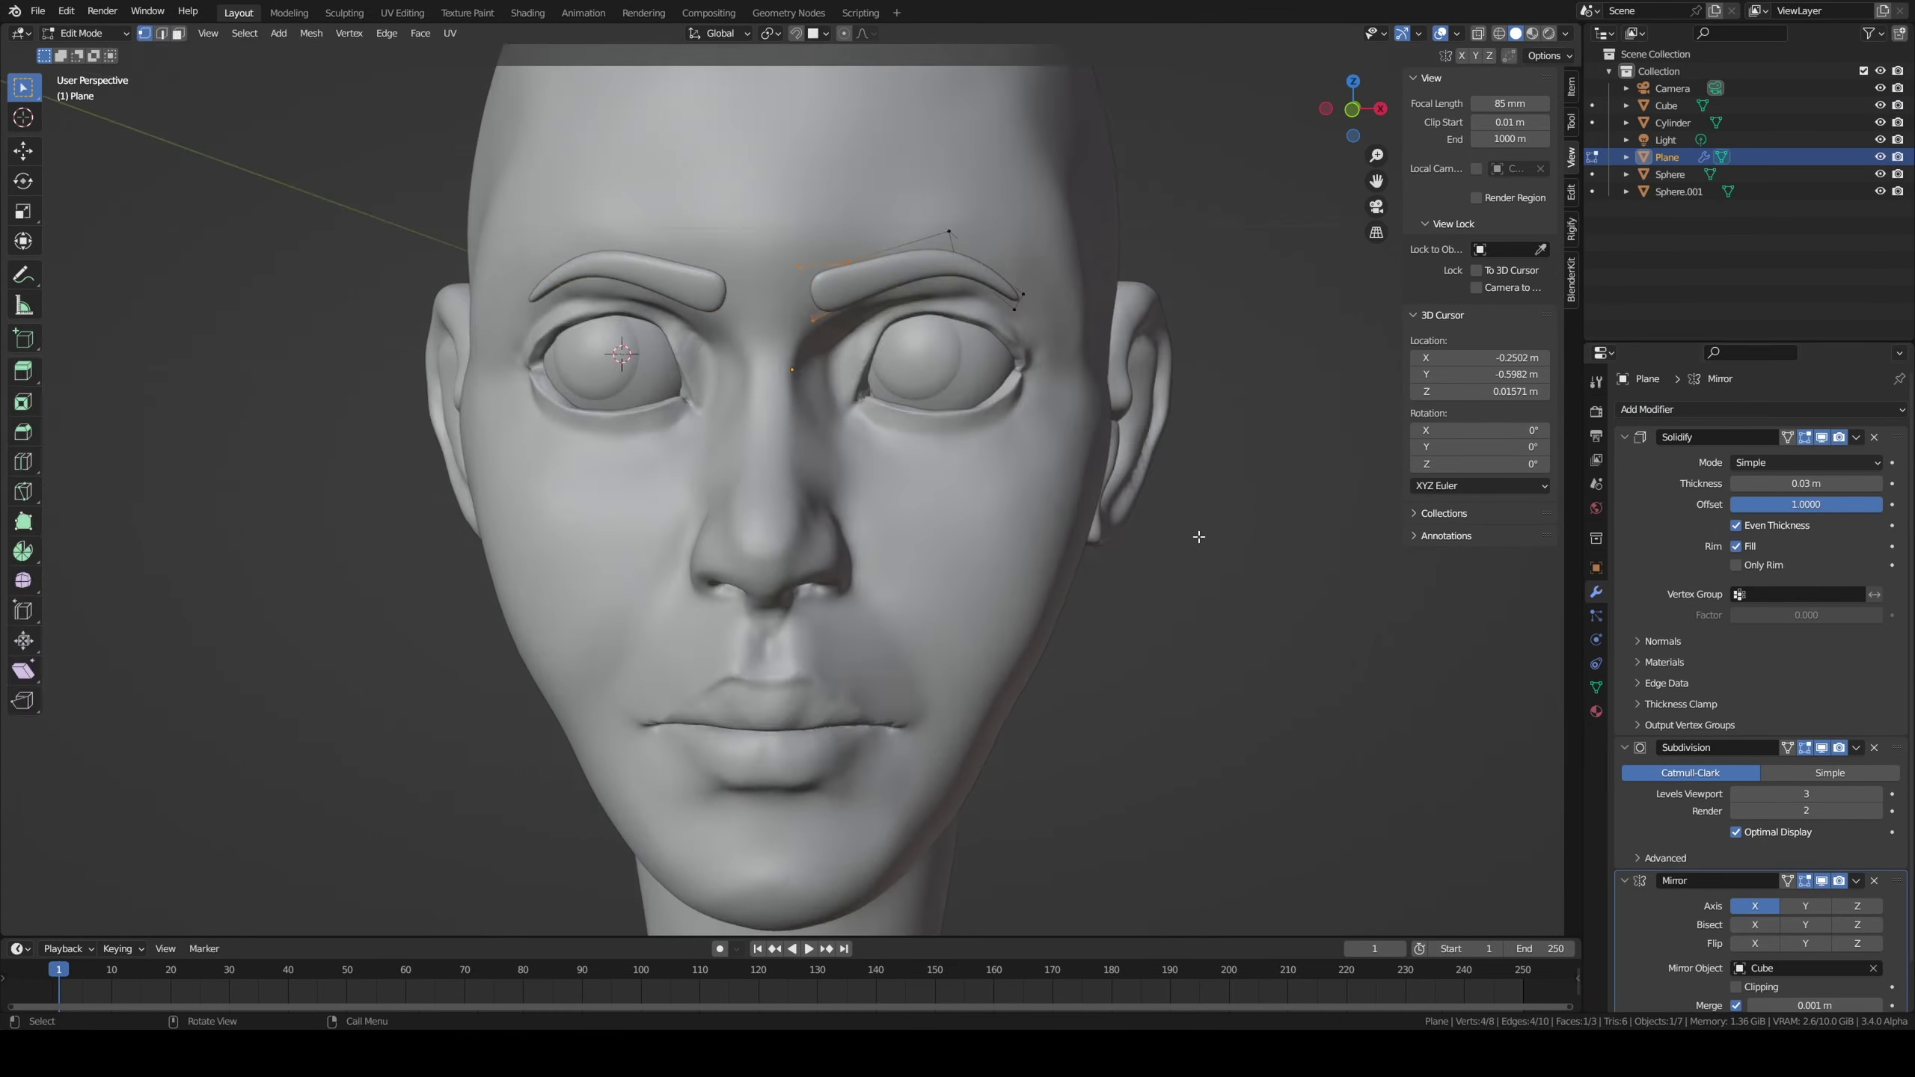
{"action": "left_click", "coordinate": [784, 311]}
{"action": "right_click", "coordinate": [827, 259]}
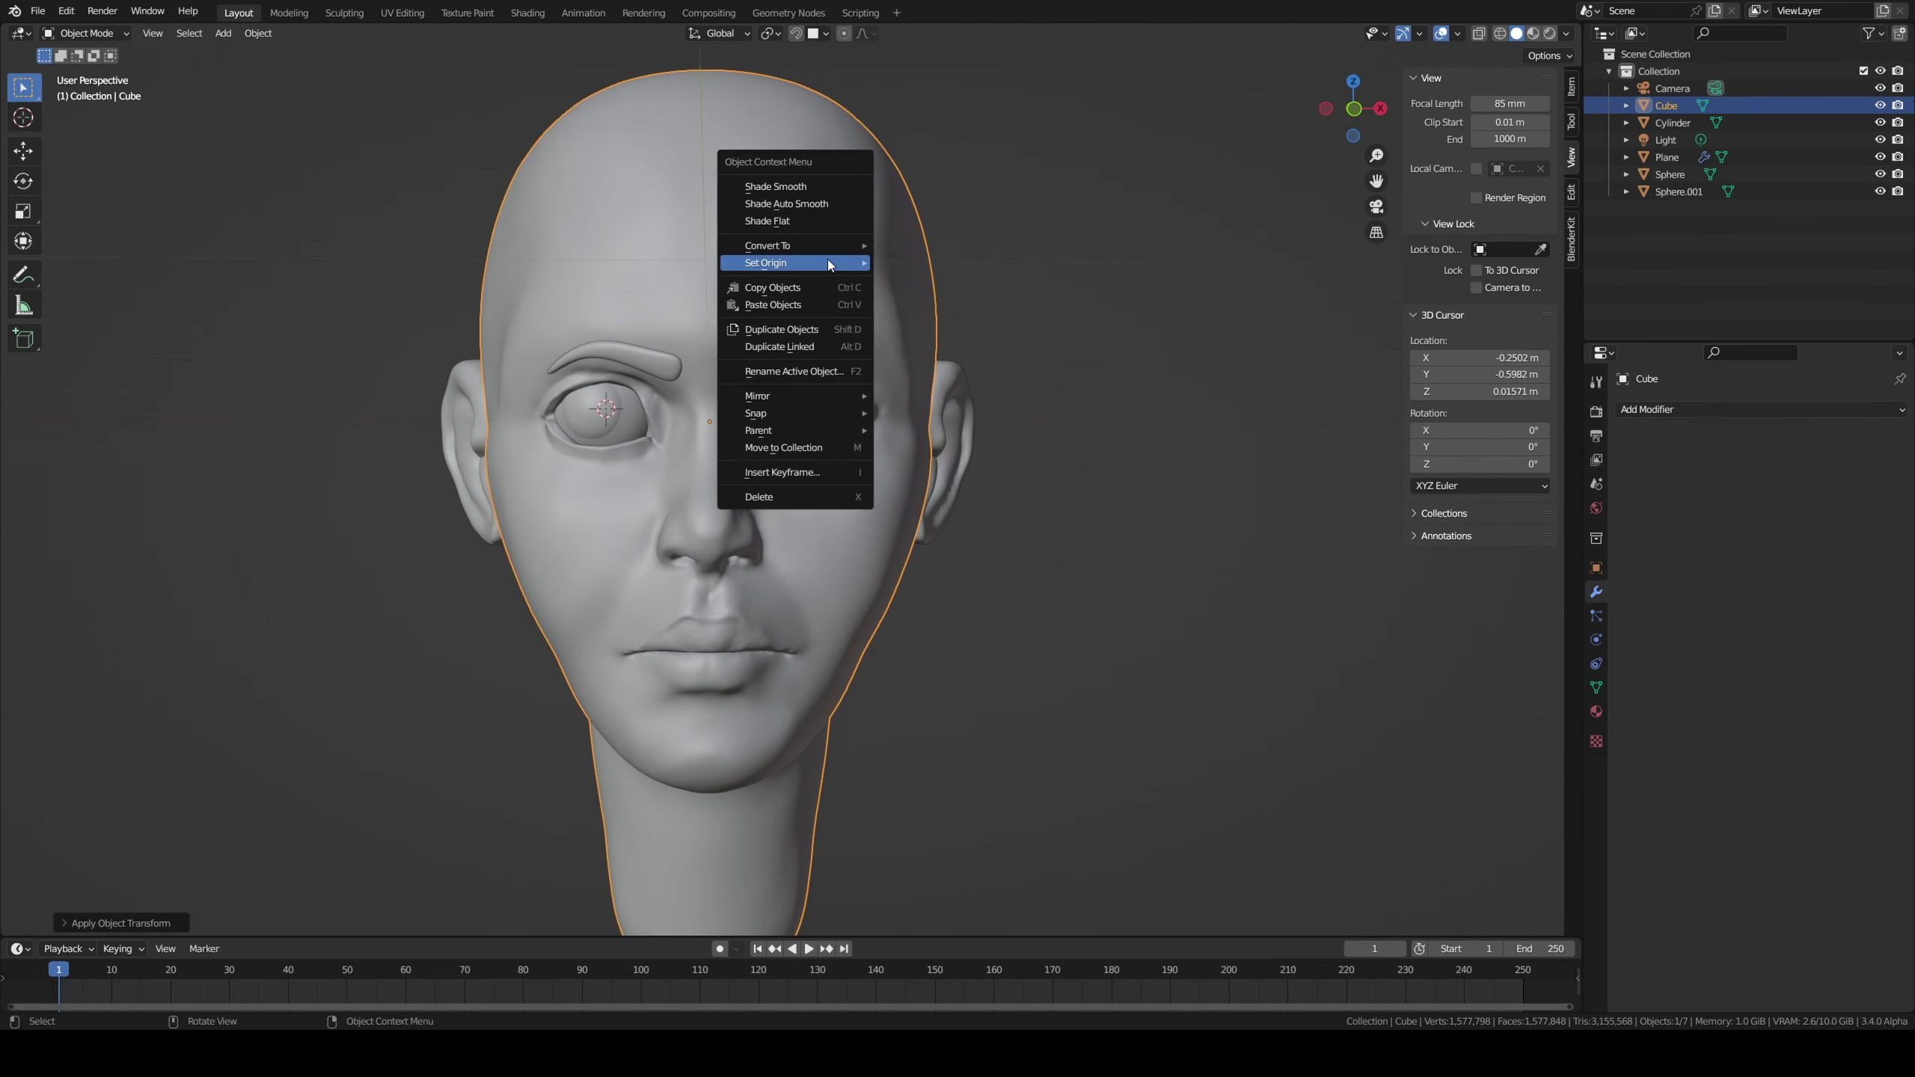
{"action": "scroll", "coordinate": [733, 392], "scroll_direction": "up", "scroll_amount": 3}
{"action": "middle_click_drag", "start_coordinate": [734, 392], "coordinate": [586, 271]}
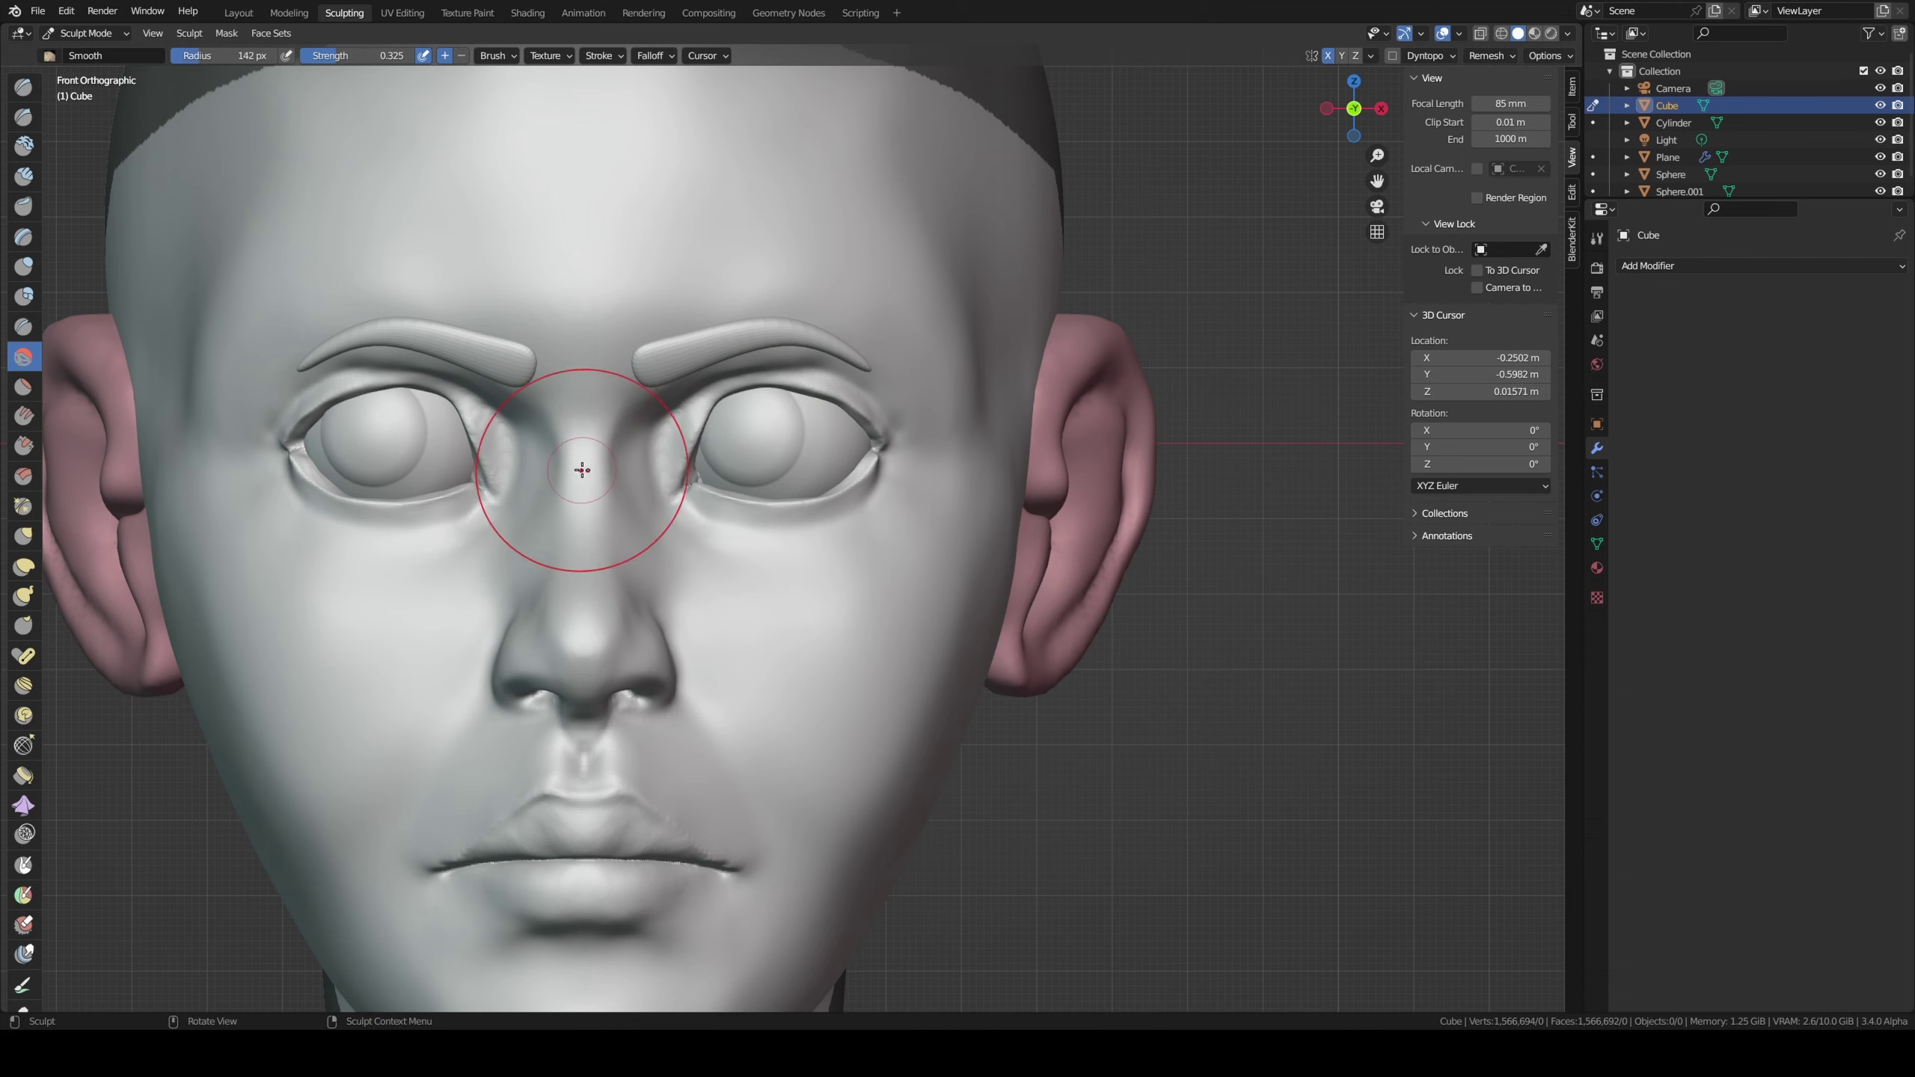
{"action": "middle_click_drag", "start_coordinate": [638, 467], "coordinate": [634, 416]}
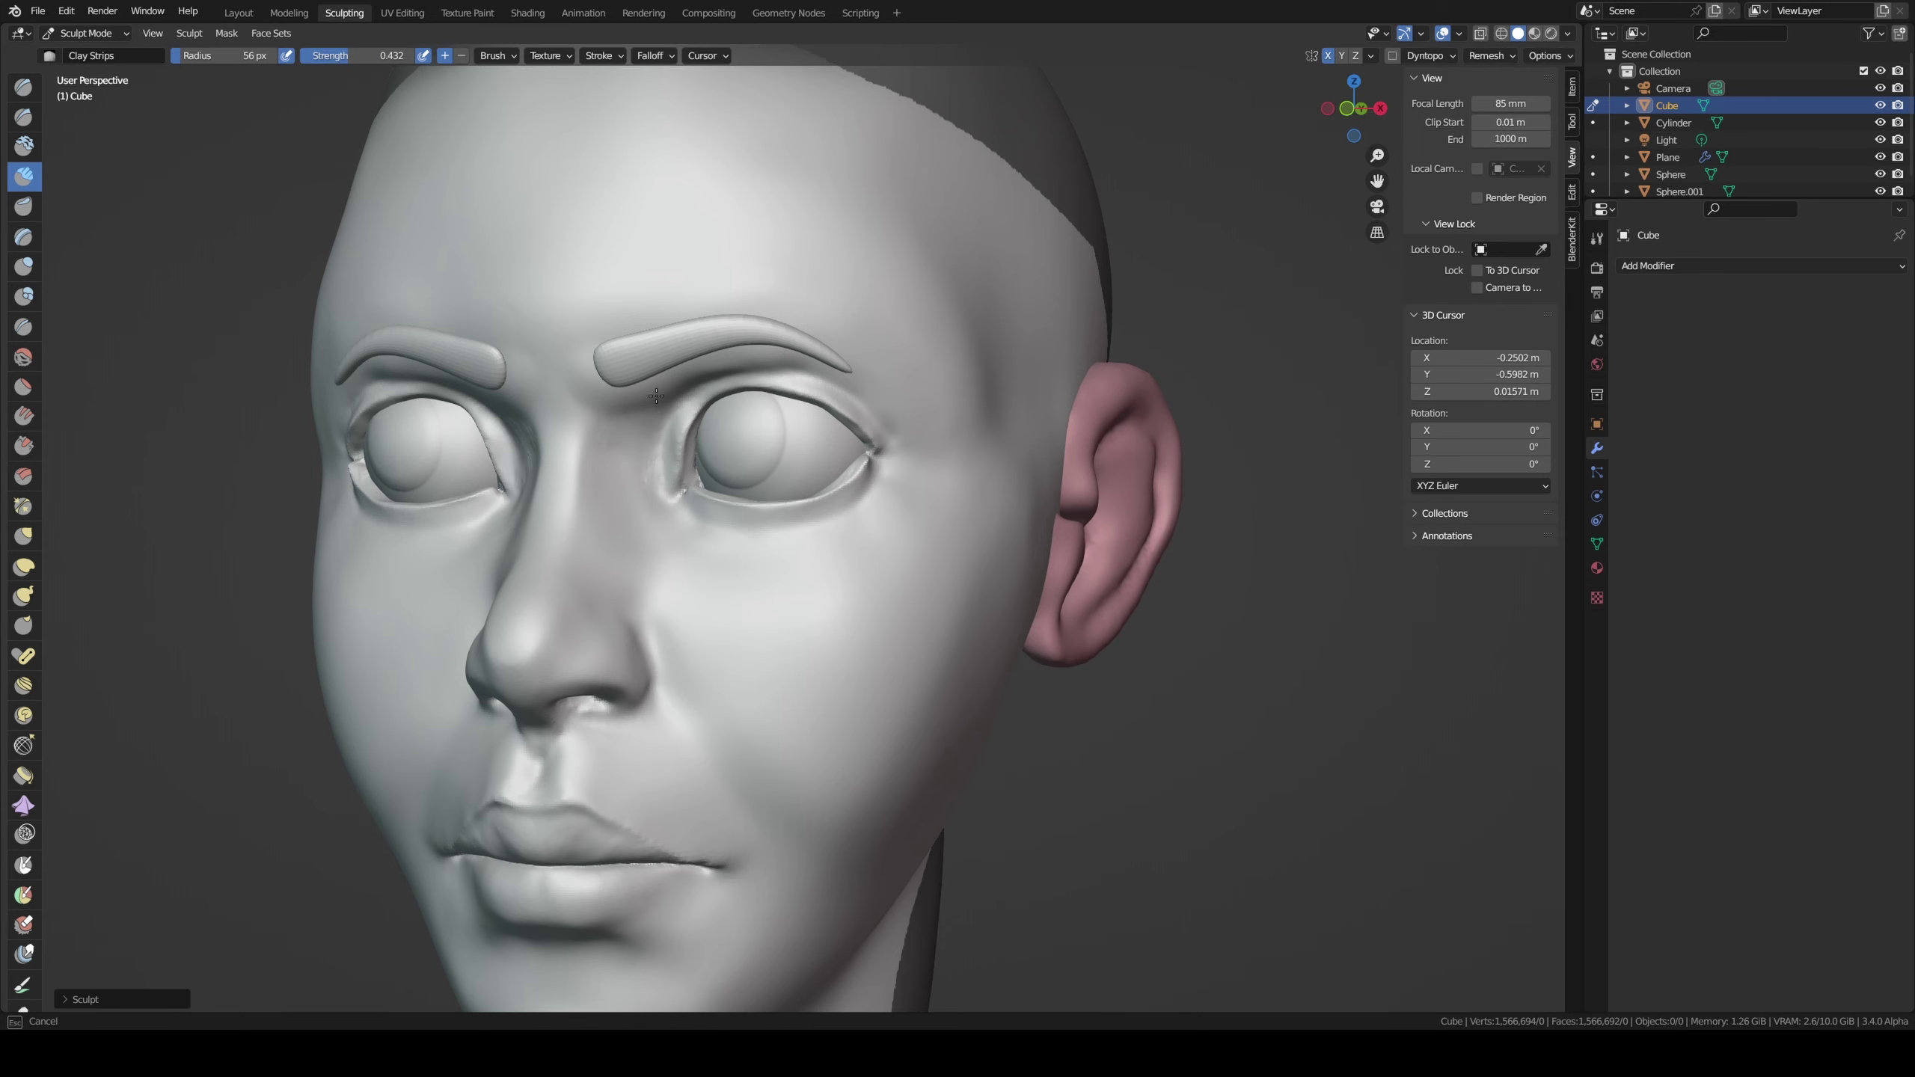
{"action": "middle_click_drag", "start_coordinate": [656, 395], "coordinate": [654, 269]}
Step: Extract the masked scalp as a new mesh with Mask Extract
{"action": "key", "text": "grave"}
{"action": "left_click", "coordinate": [226, 32]}
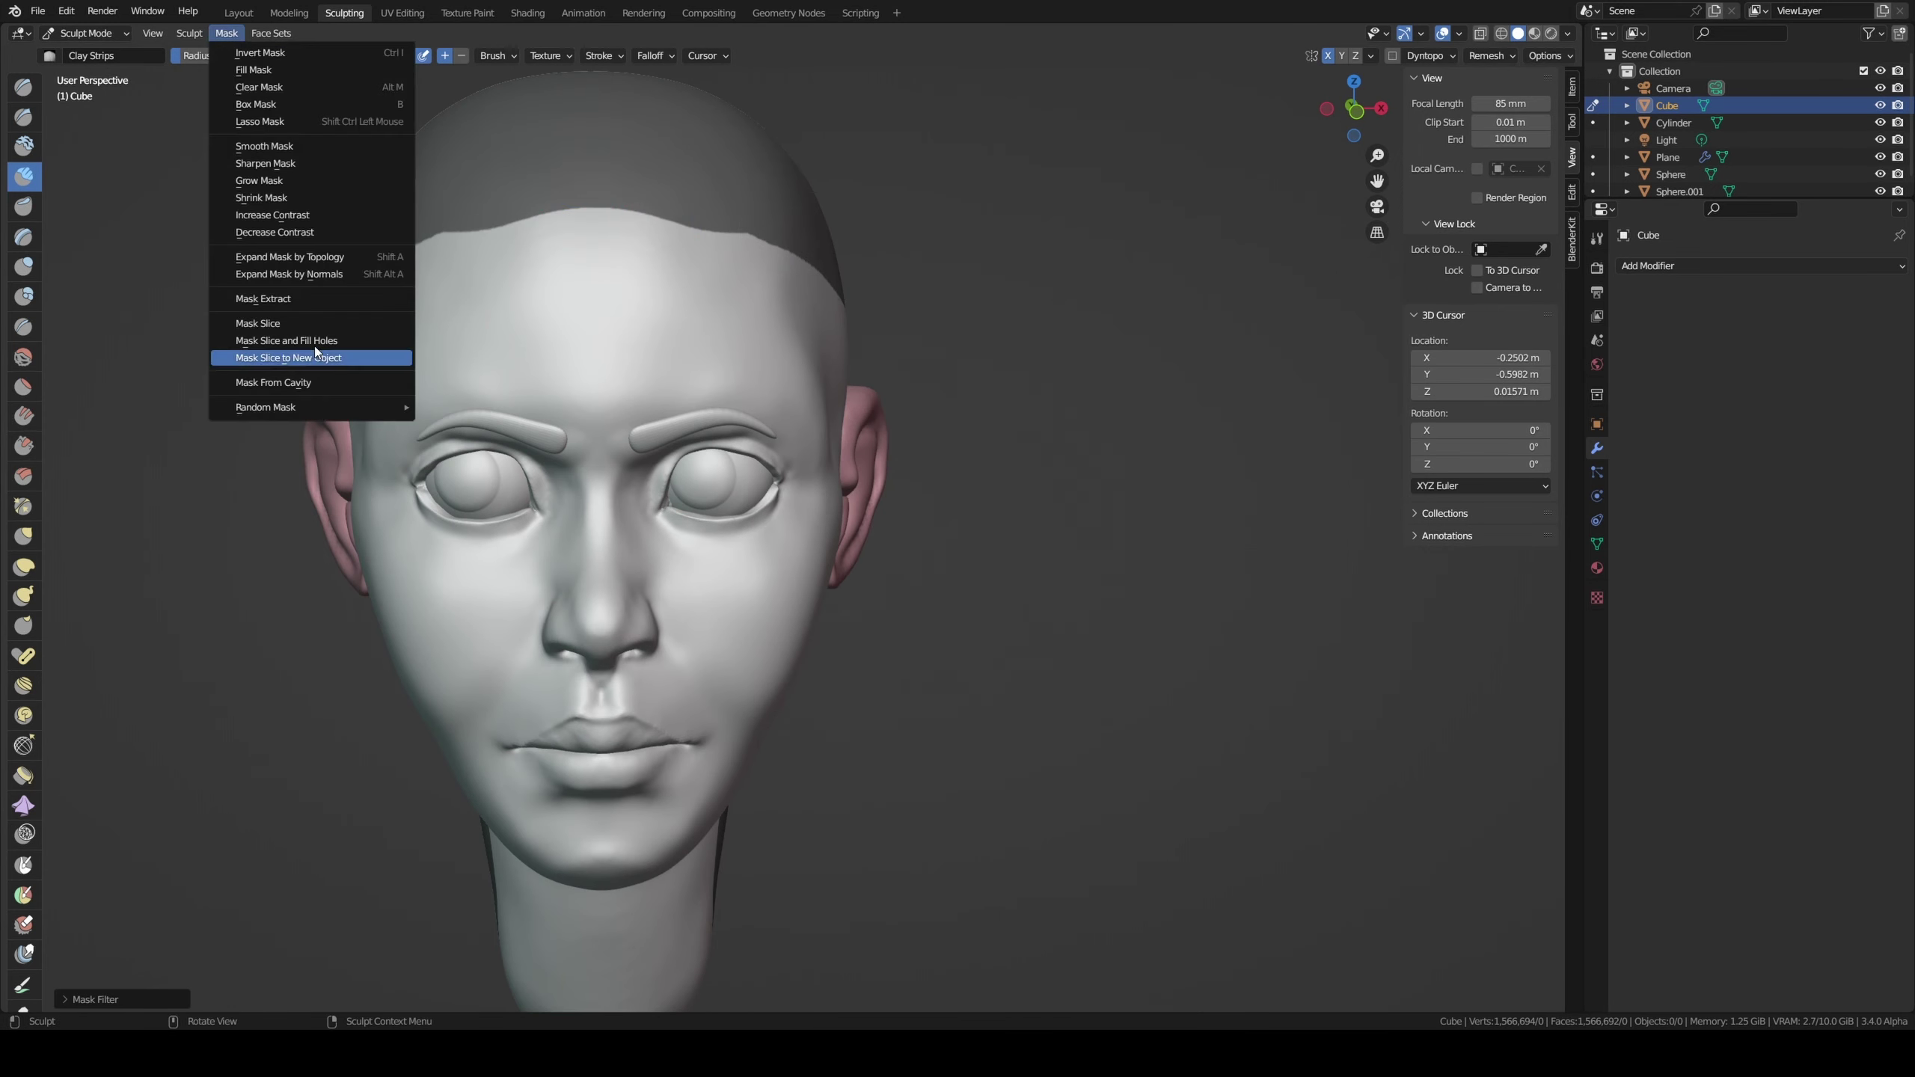
{"action": "key", "text": "Return"}
{"action": "mouse_move", "coordinate": [401, 222]}
{"action": "middle_mouse_down"}
{"action": "mouse_move", "coordinate": [909, 559]}
{"action": "mouse_move", "coordinate": [829, 386]}
{"action": "middle_mouse_up"}
Step: Set the hair shell's Solidify thickness to 0.25 m and its offset to 0
{"action": "left_click_drag", "start_coordinate": [1806, 340], "coordinate": [1871, 340]}
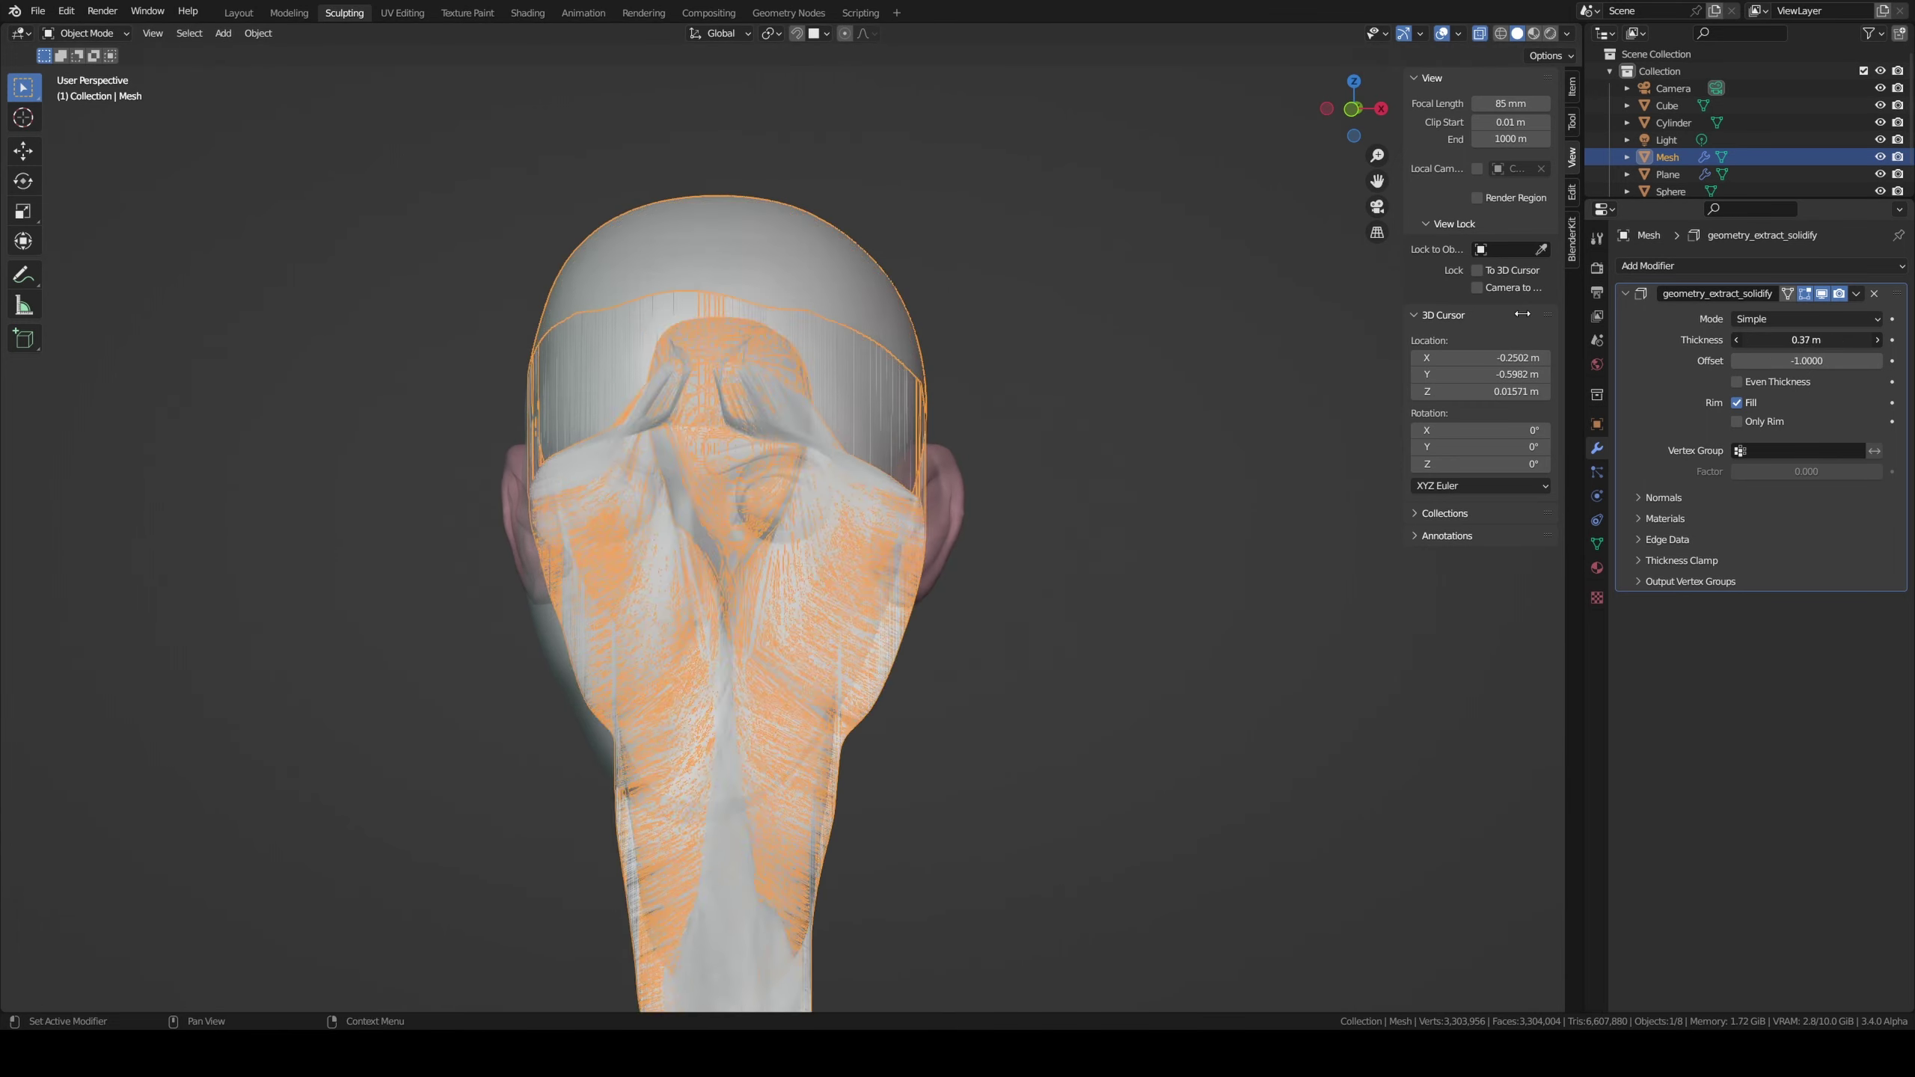
{"action": "left_click", "coordinate": [1806, 339]}
{"action": "type", "text": "0.25"}
{"action": "key", "text": "Return"}
{"action": "middle_click_drag", "start_coordinate": [1052, 551], "coordinate": [867, 528]}
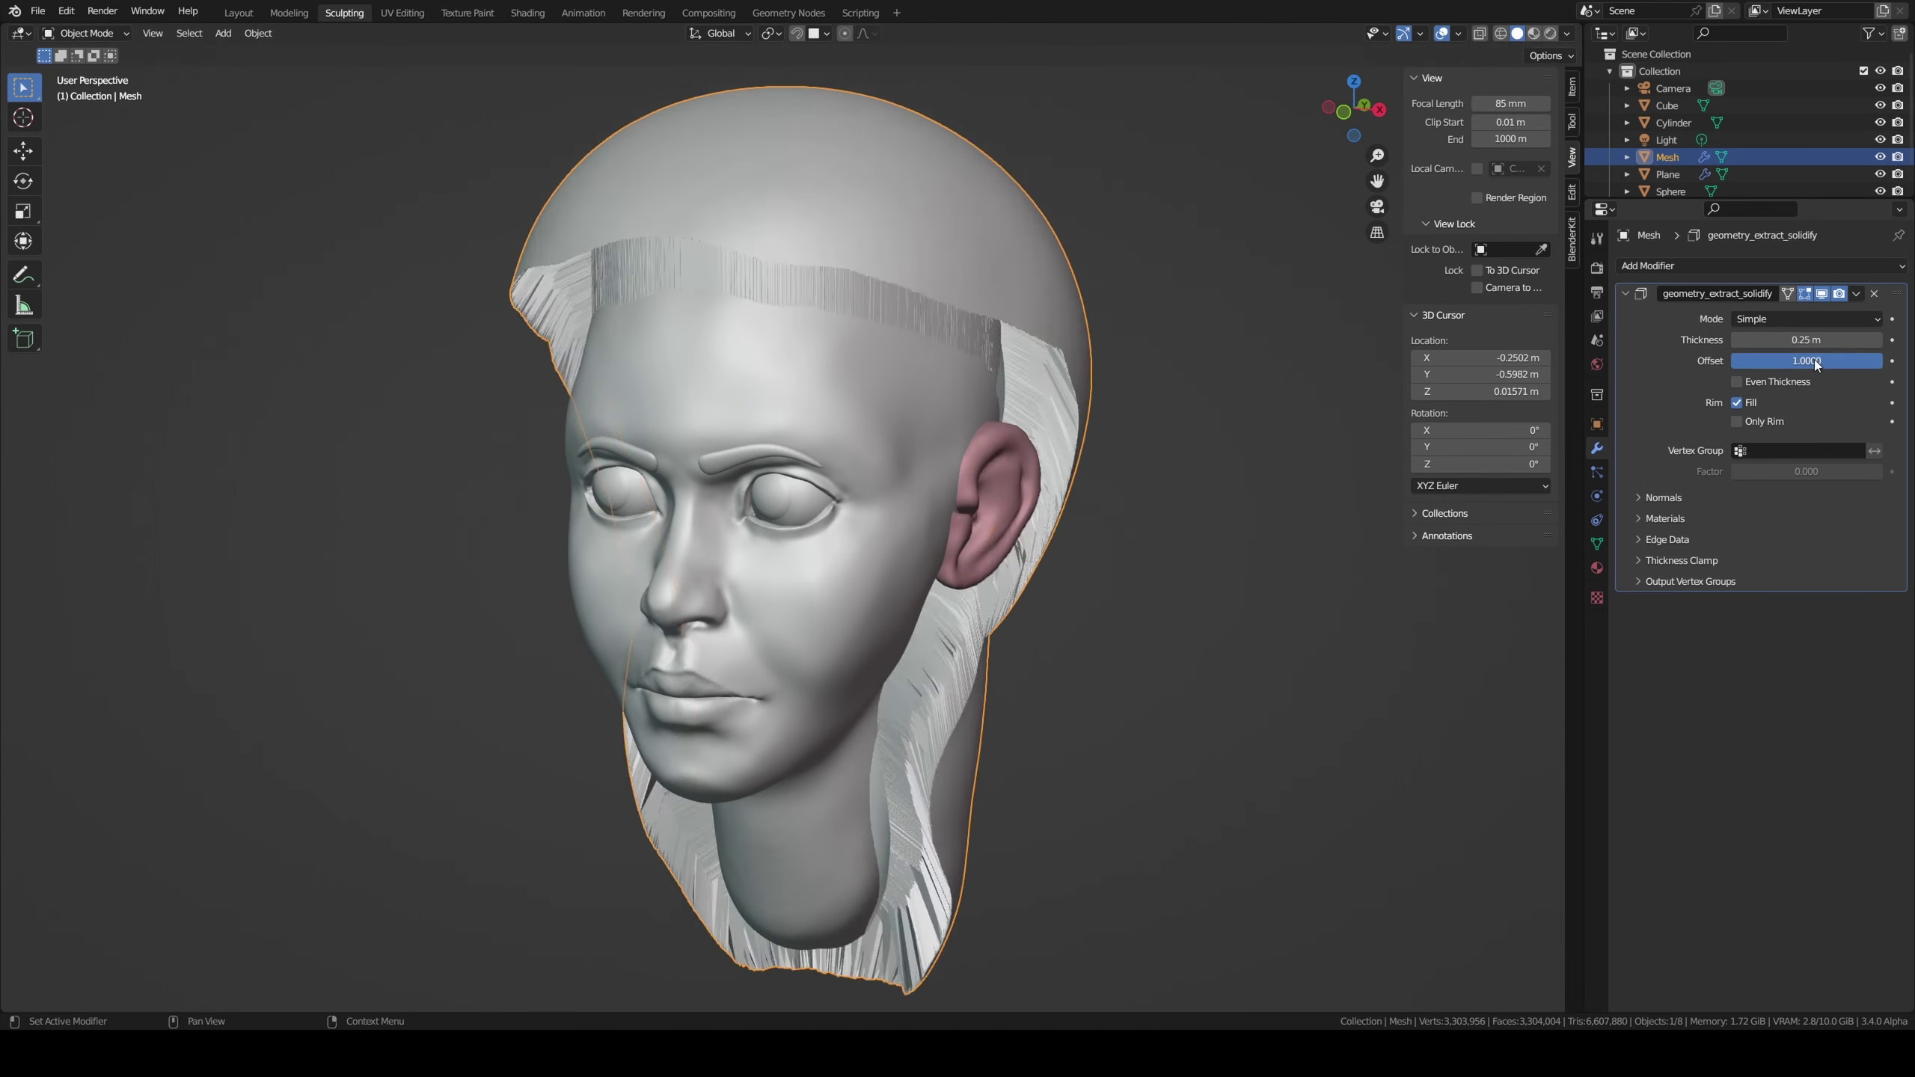
{"action": "double_click", "coordinate": [1802, 361]}
{"action": "type", "text": "0"}
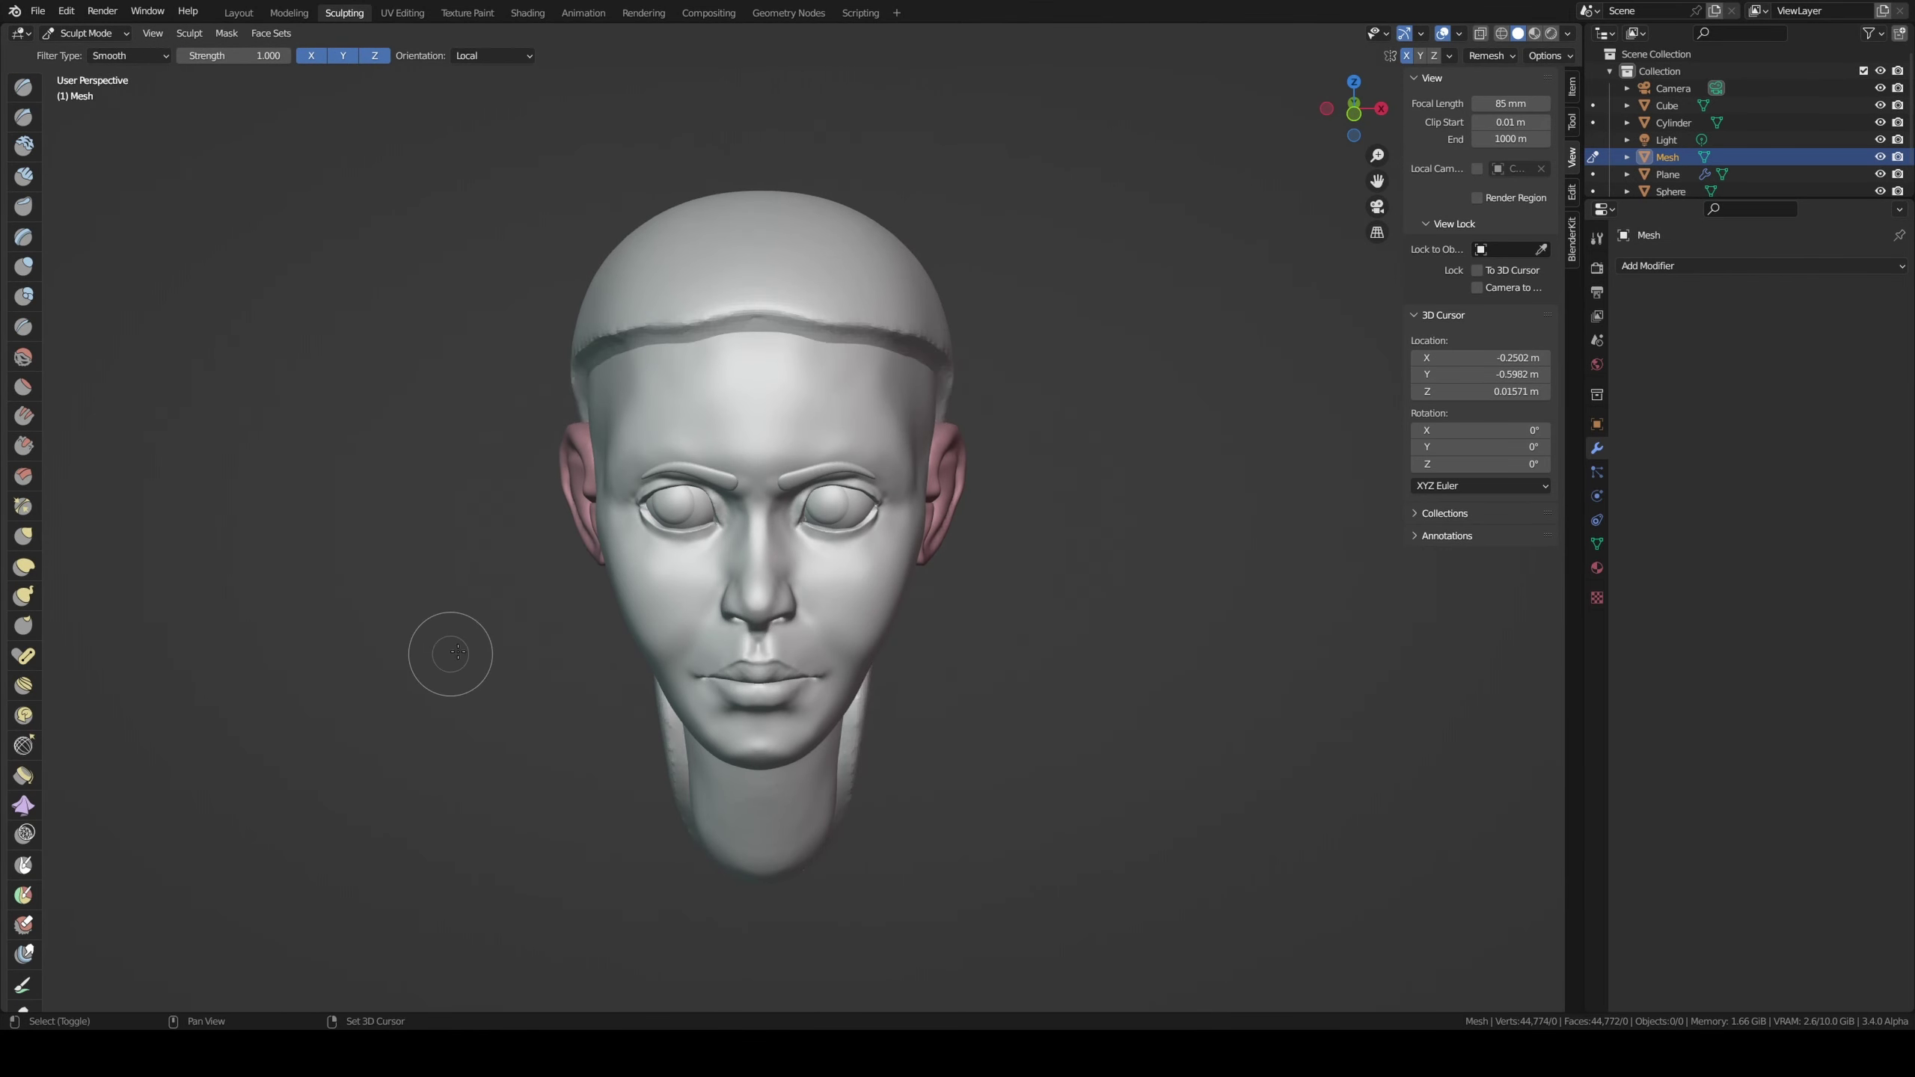
{"action": "middle_click_drag", "start_coordinate": [874, 577], "coordinate": [813, 376]}
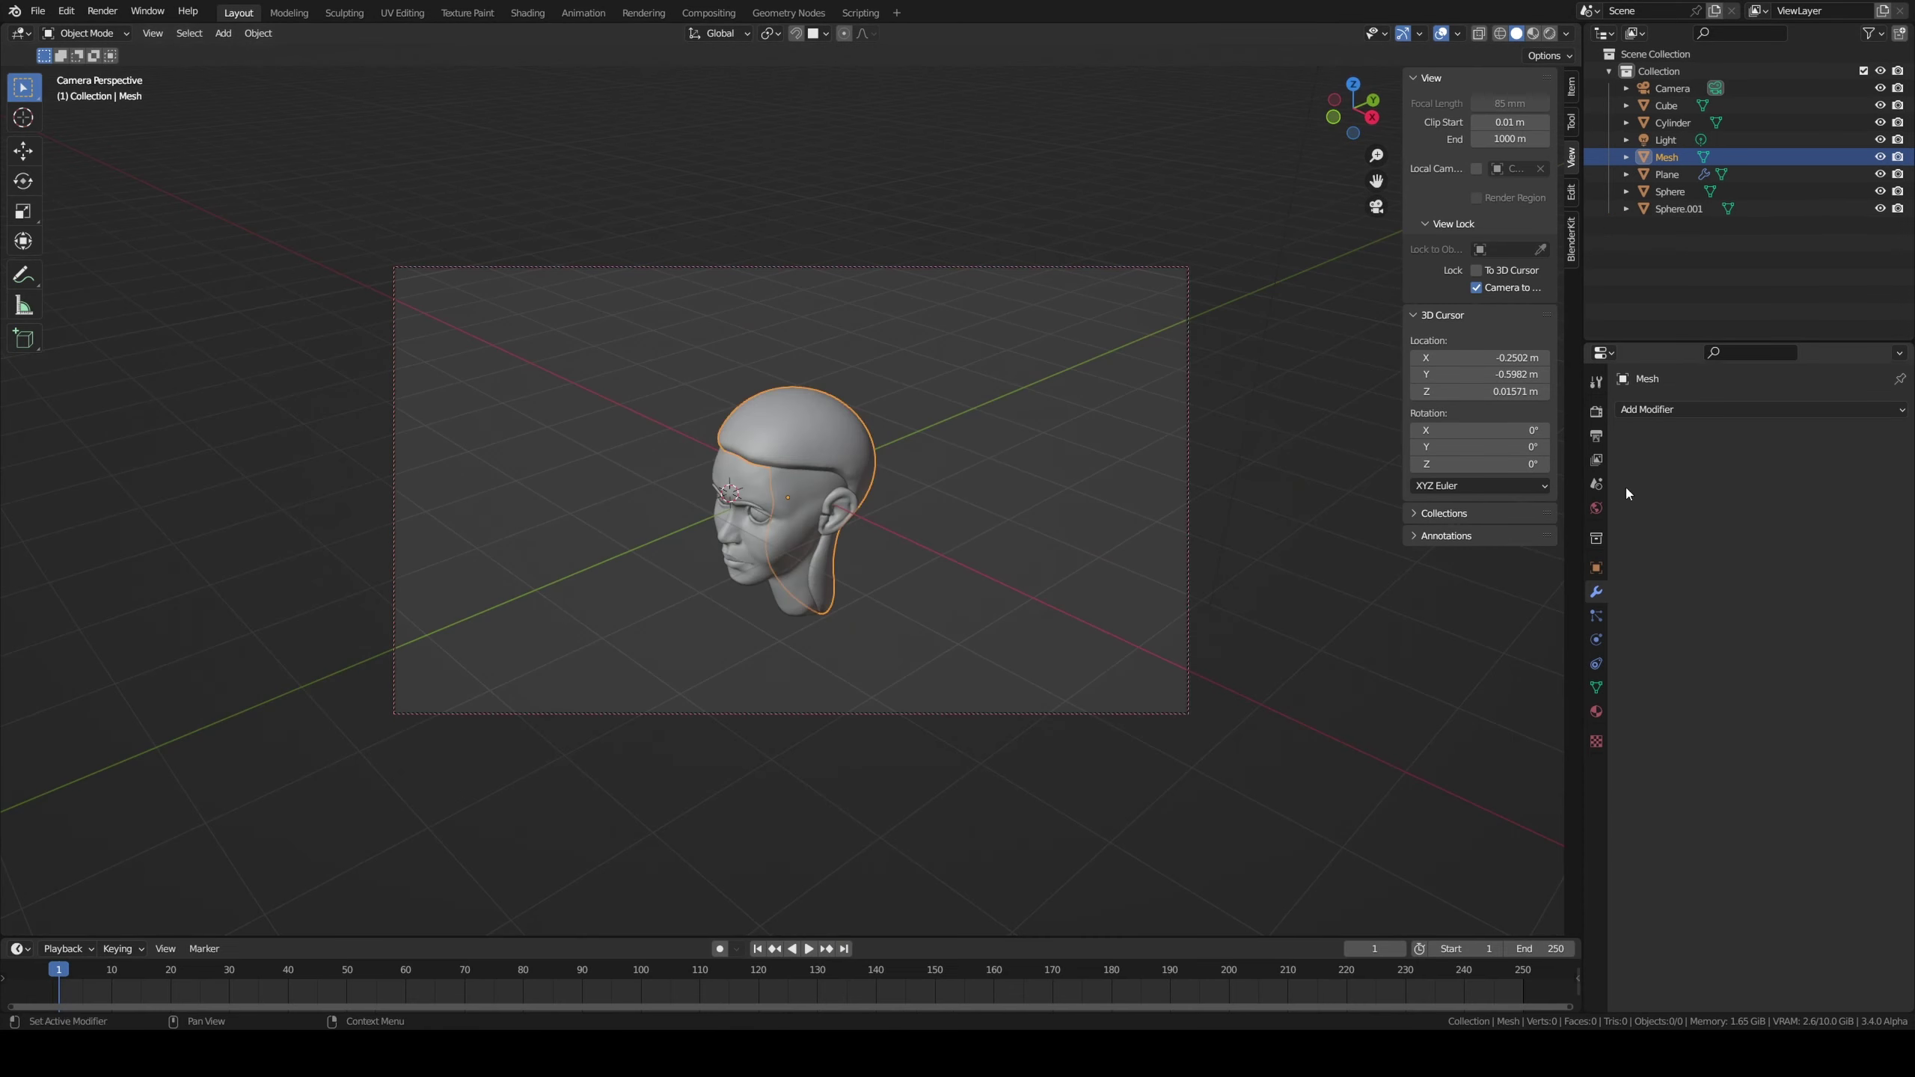
Step: Frame the head through the scene camera, closer in, and select the hair mesh
{"action": "key", "text": "Return"}
{"action": "mouse_move", "coordinate": [1181, 406]}
{"action": "middle_mouse_down"}
{"action": "mouse_move", "coordinate": [906, 408]}
{"action": "mouse_move", "coordinate": [931, 501]}
{"action": "middle_mouse_up"}
{"action": "left_click", "coordinate": [1476, 287]}
{"action": "key", "text": "KP_0"}
{"action": "left_click", "coordinate": [802, 290]}
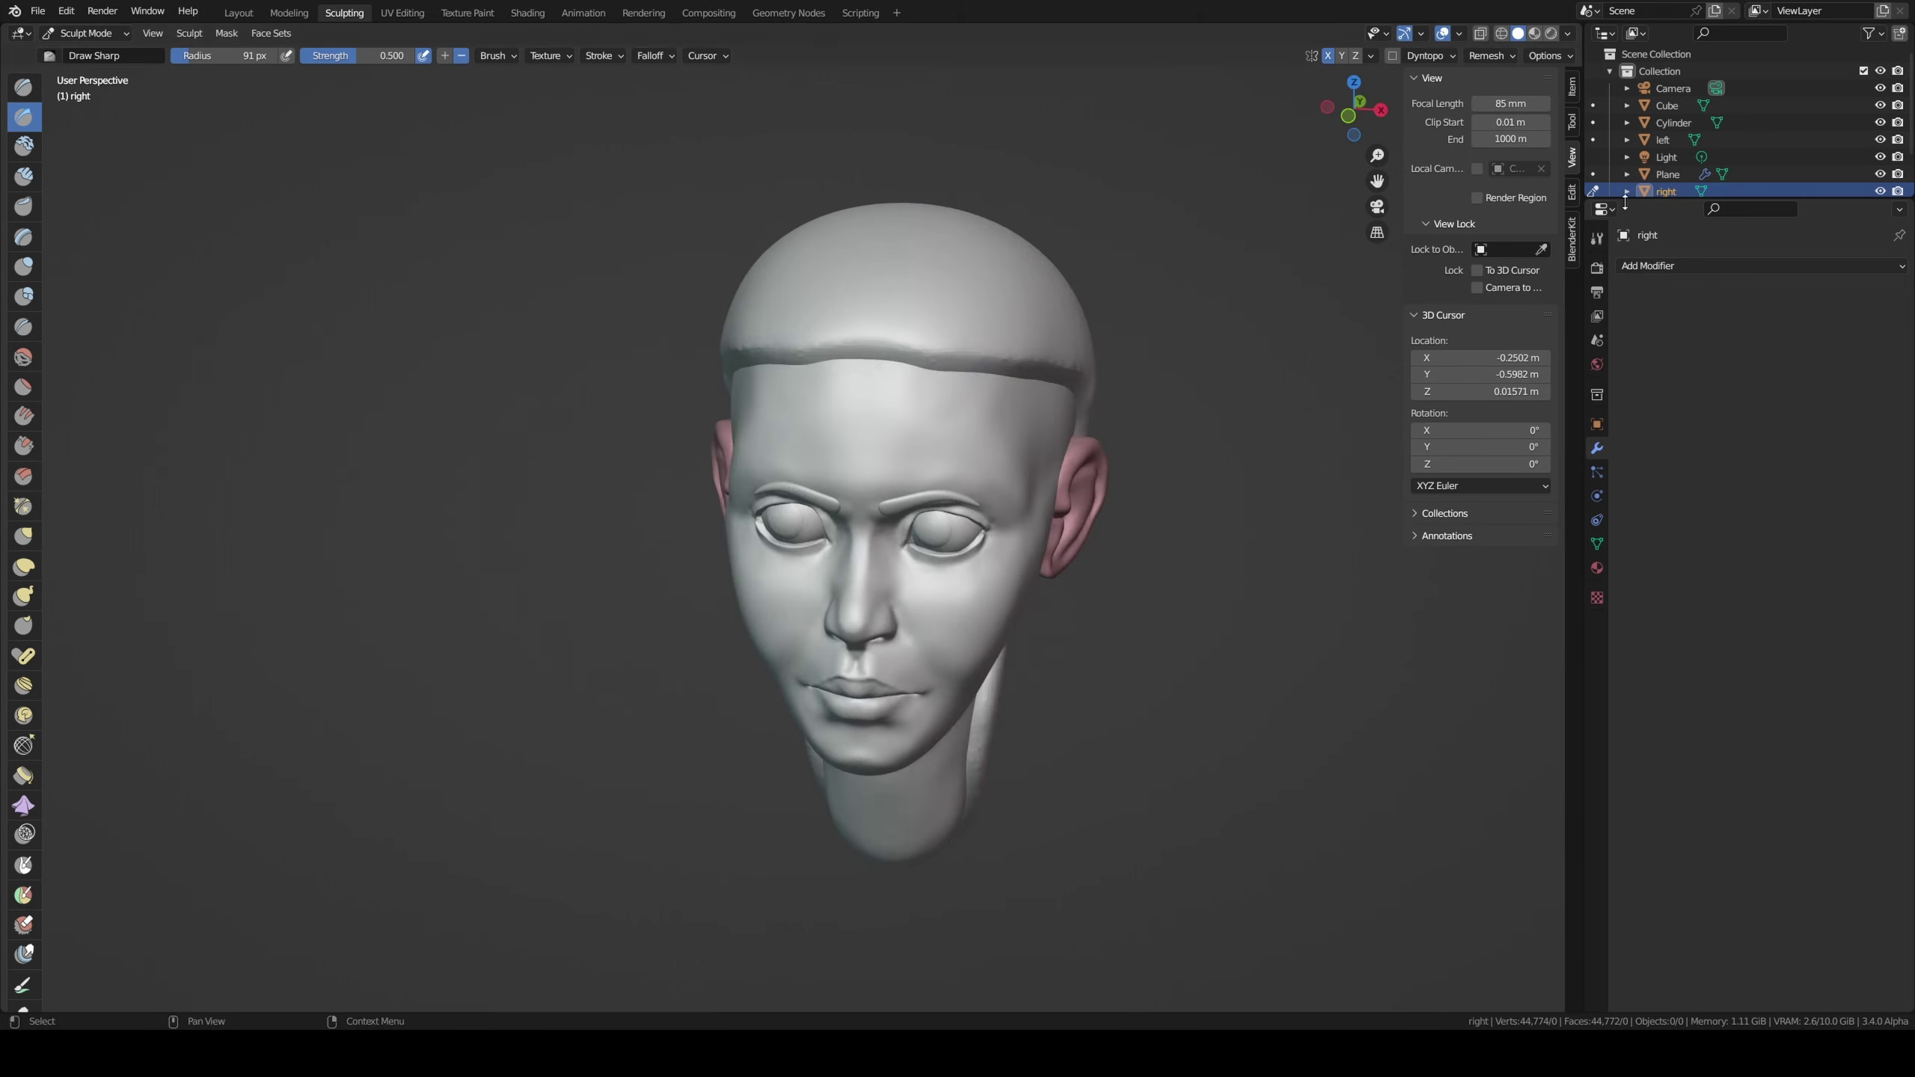
Step: Carve a groove along the forehead hairline, then make the left hair half active for sculpting
{"action": "left_click_drag", "start_coordinate": [877, 287], "coordinate": [965, 288]}
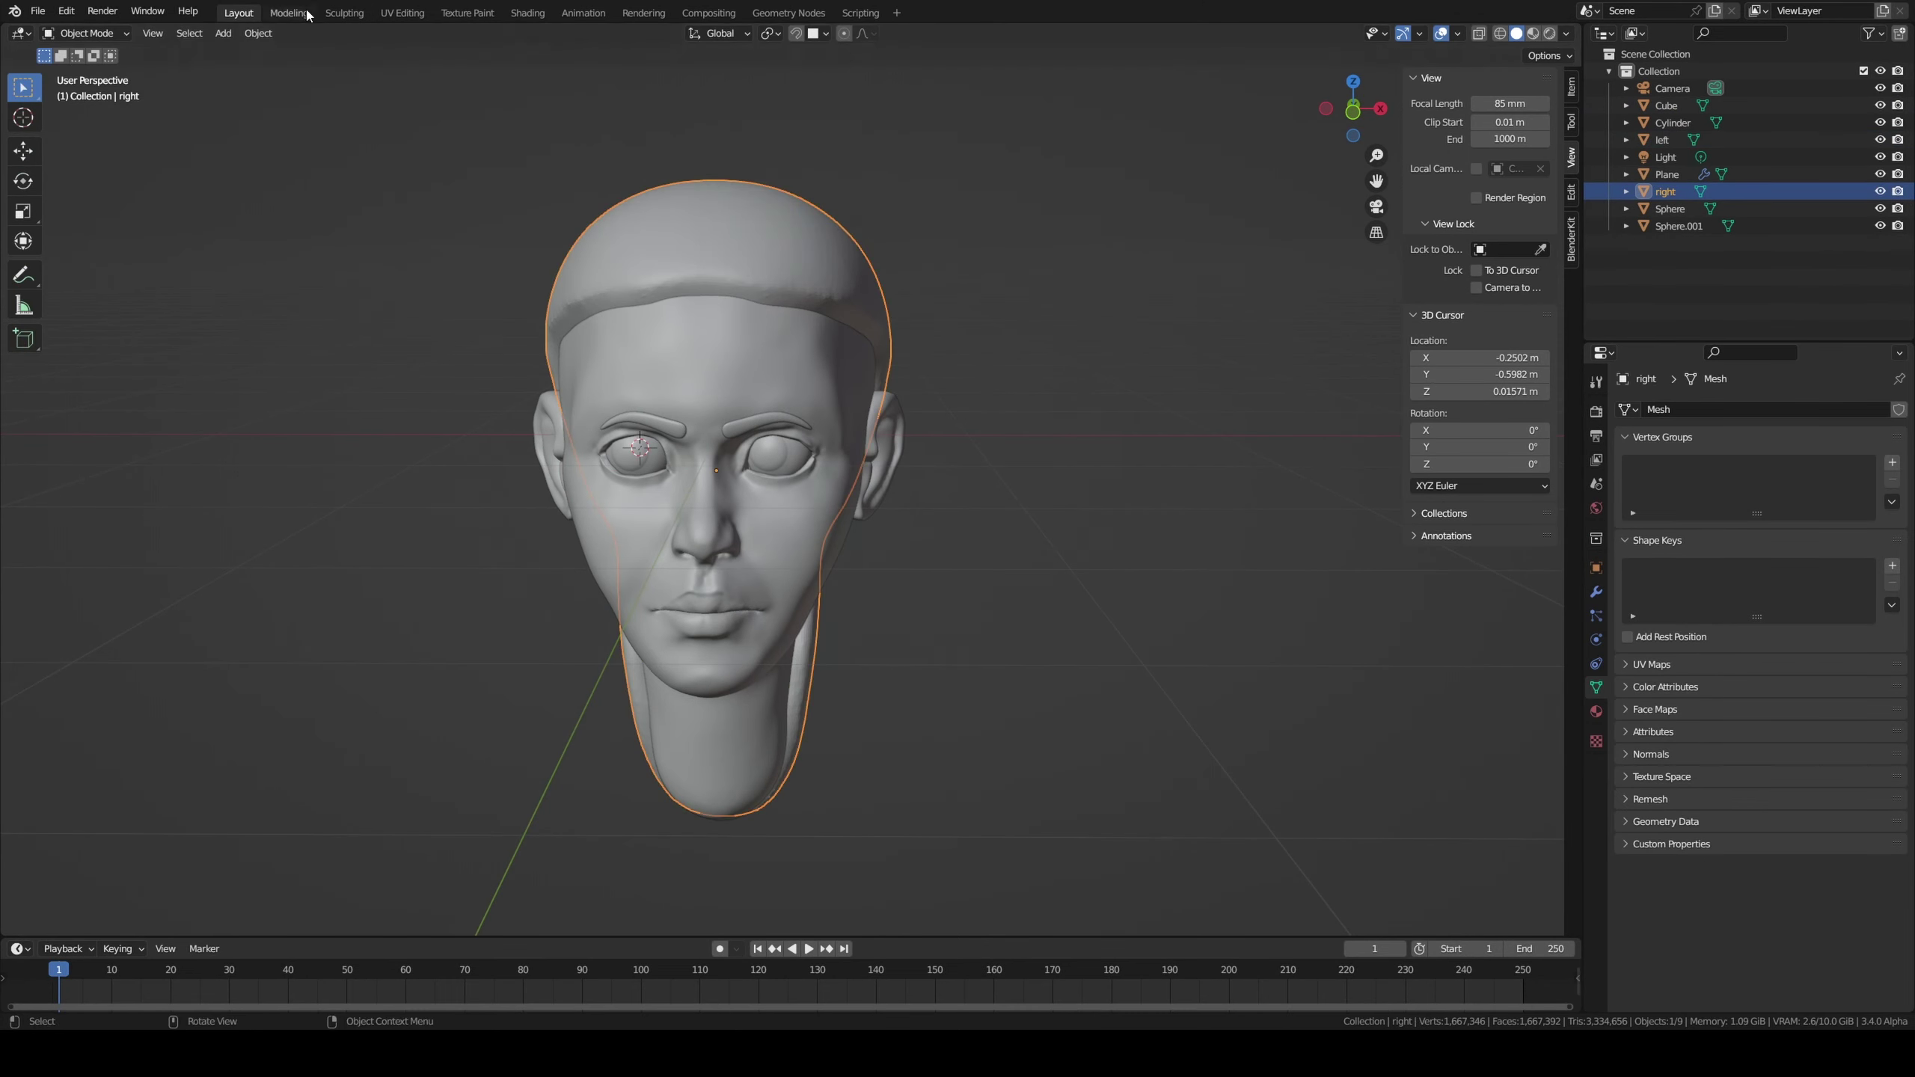
{"action": "left_click", "coordinate": [344, 12]}
{"action": "mouse_move", "coordinate": [913, 325]}
{"action": "middle_mouse_down"}
{"action": "mouse_move", "coordinate": [703, 332]}
{"action": "mouse_move", "coordinate": [490, 453]}
{"action": "middle_mouse_up"}
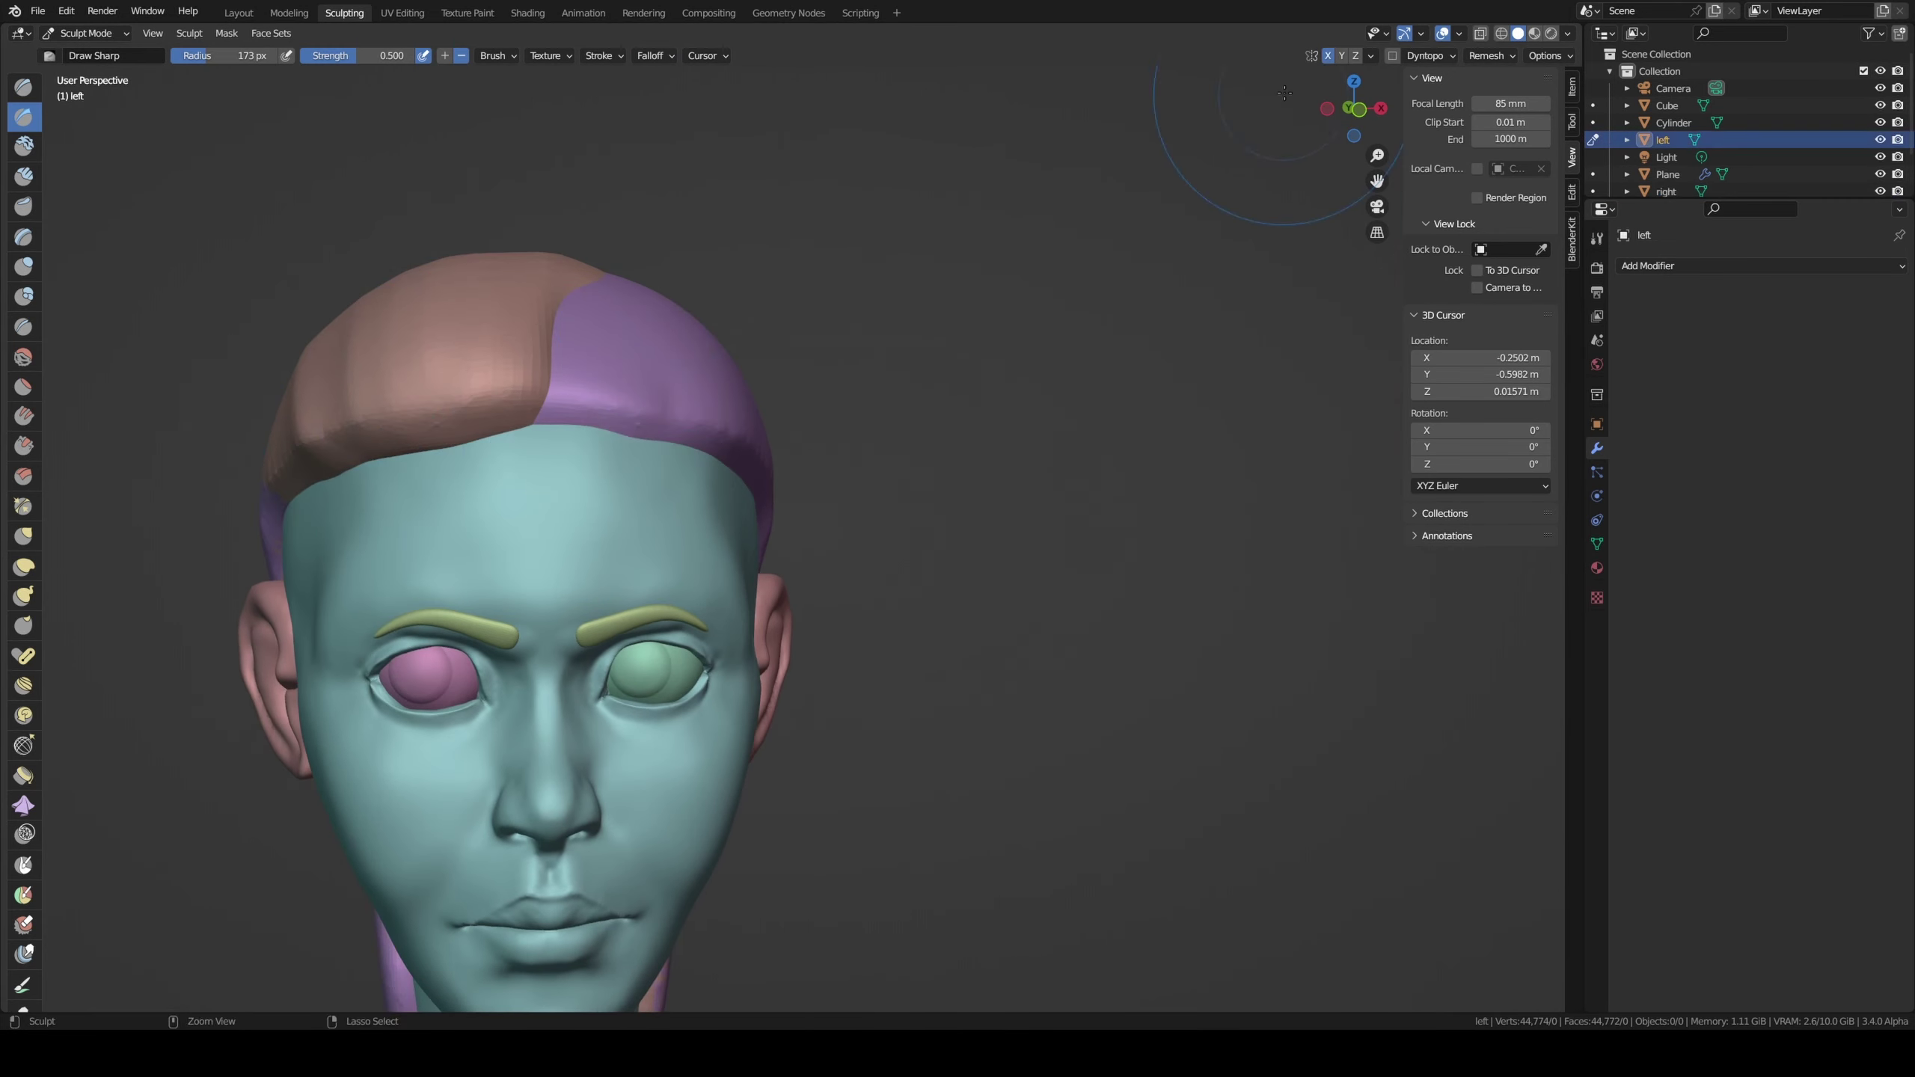
{"action": "left_click", "coordinate": [1662, 140]}
{"action": "mouse_move", "coordinate": [679, 452]}
{"action": "middle_mouse_down"}
{"action": "mouse_move", "coordinate": [573, 576]}
{"action": "mouse_move", "coordinate": [736, 292]}
{"action": "middle_mouse_up"}
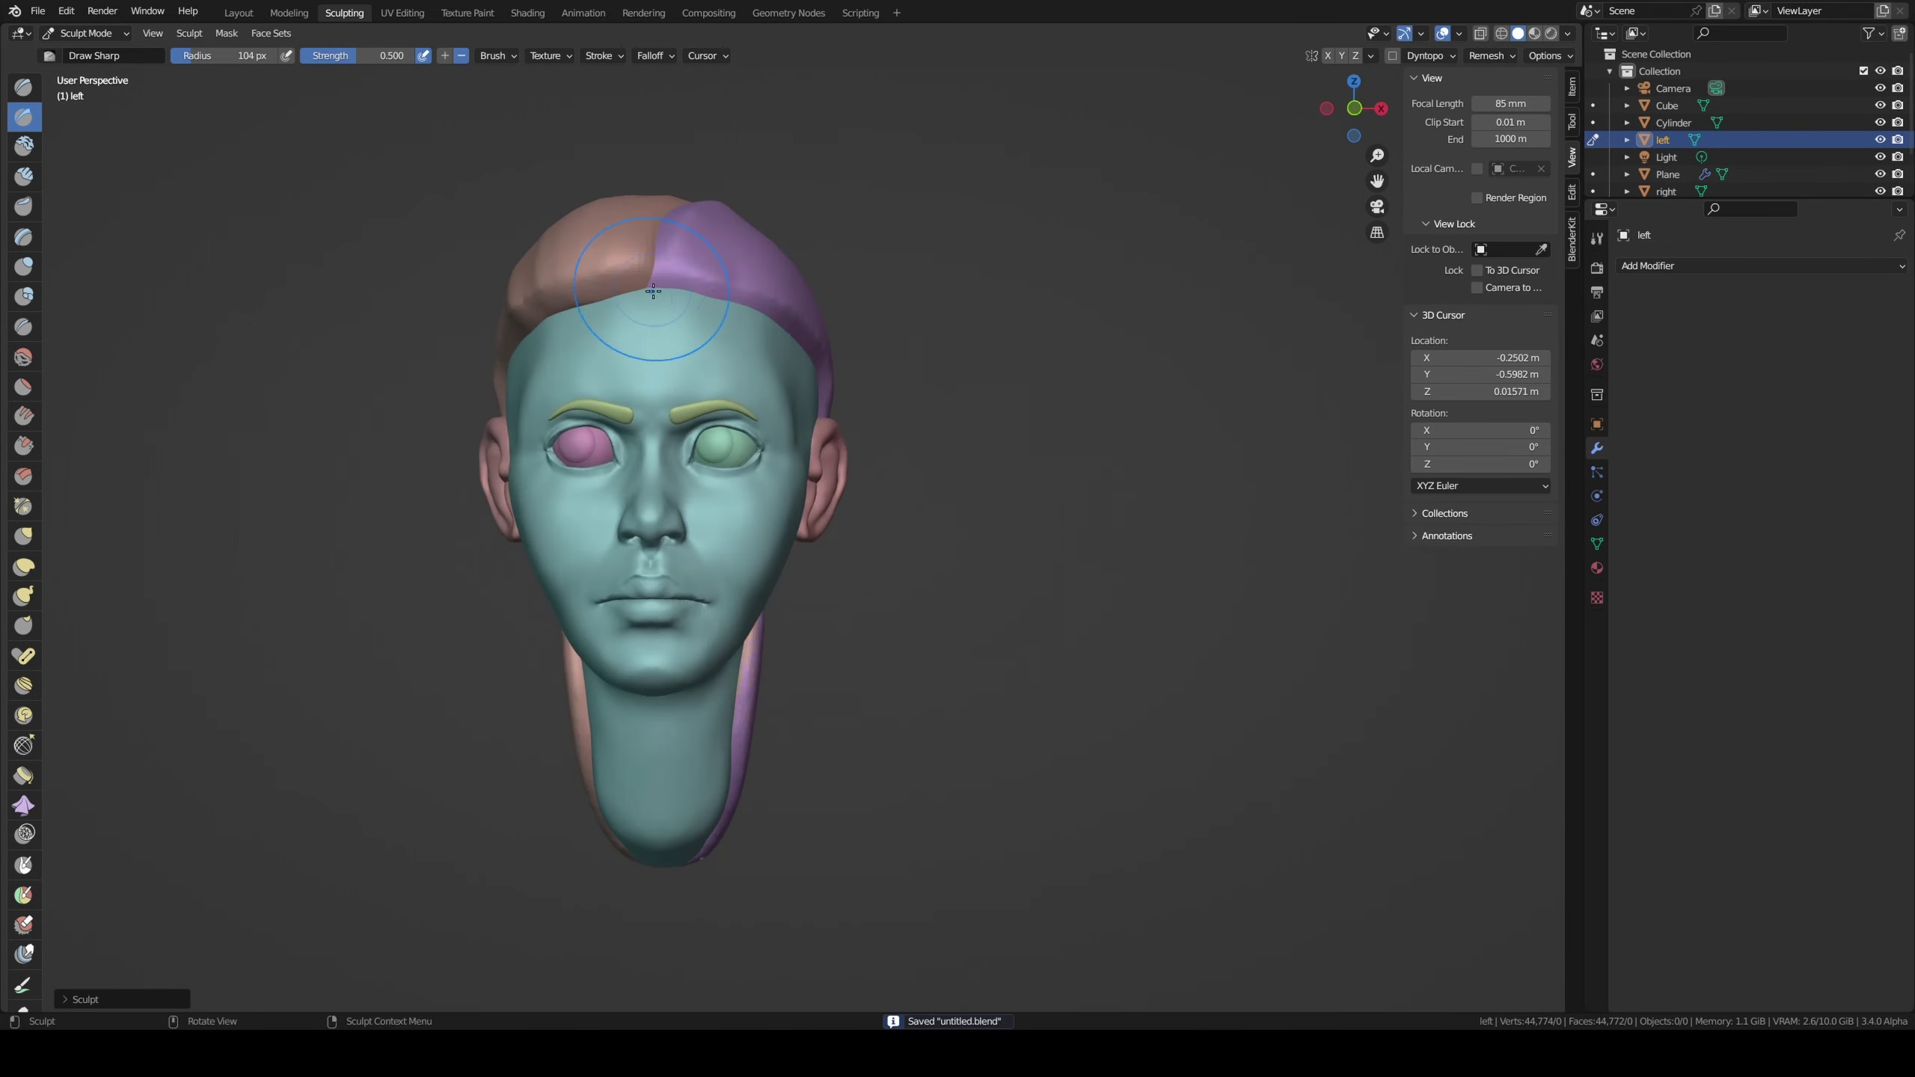
Step: Add volume to the side of the hair with an elastic Grab brush and check it from the camera
{"action": "key", "text": "g"}
{"action": "left_click", "coordinate": [24, 566]}
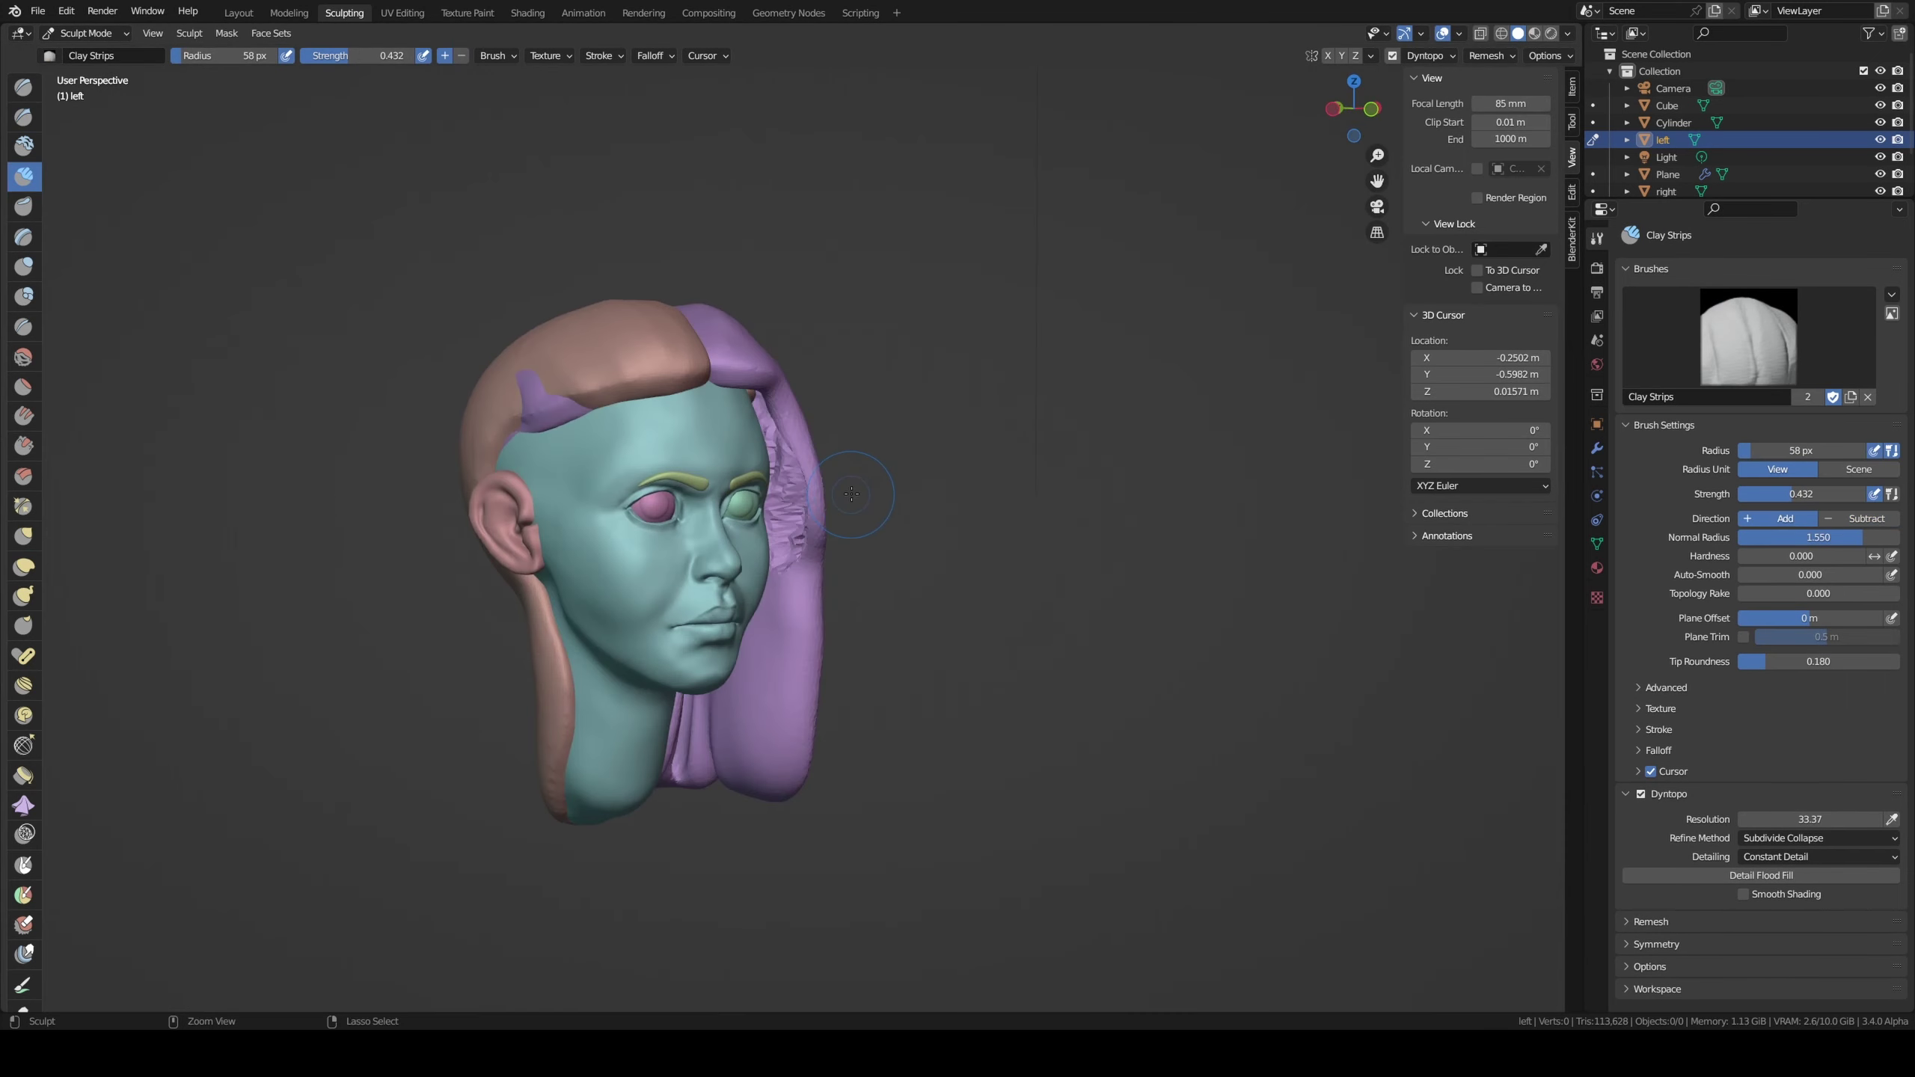
{"action": "left_click_drag", "start_coordinate": [849, 482], "coordinate": [853, 507]}
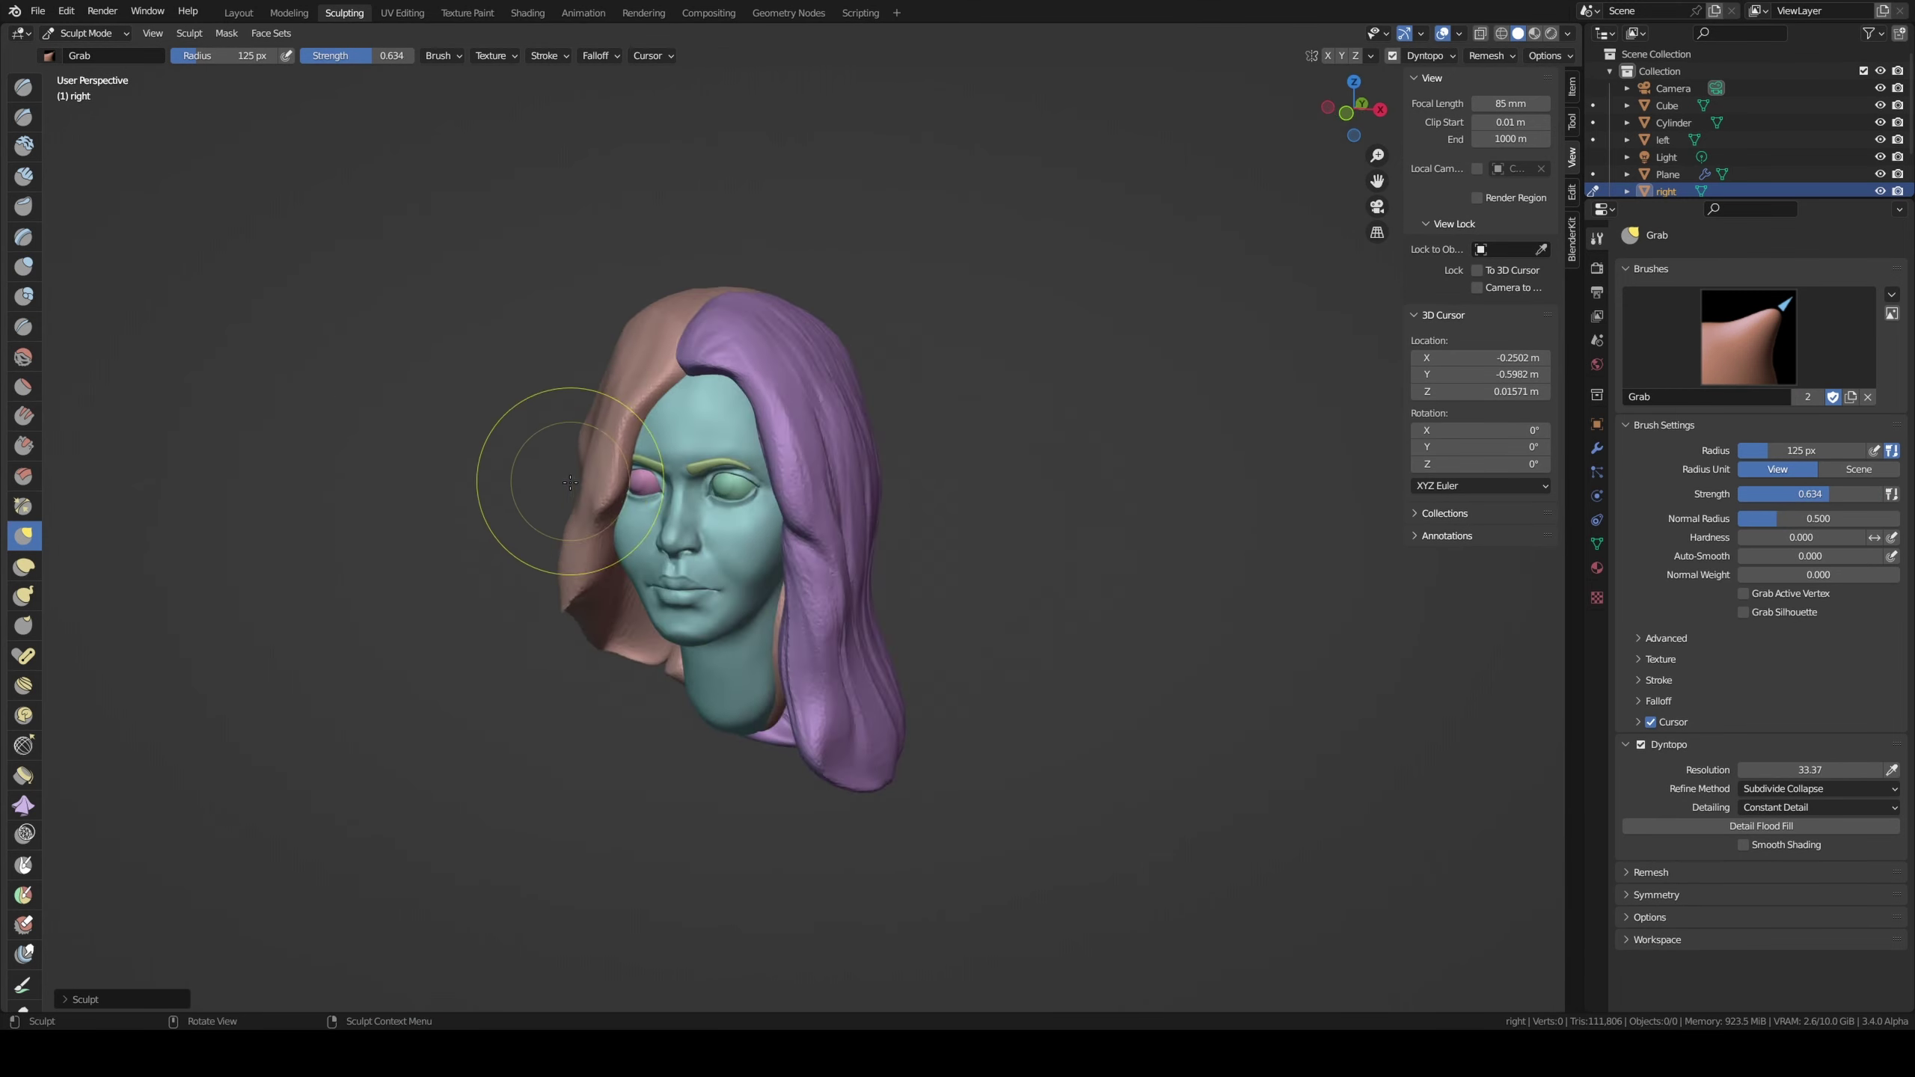
{"action": "middle_click_drag", "start_coordinate": [535, 440], "coordinate": [675, 751]}
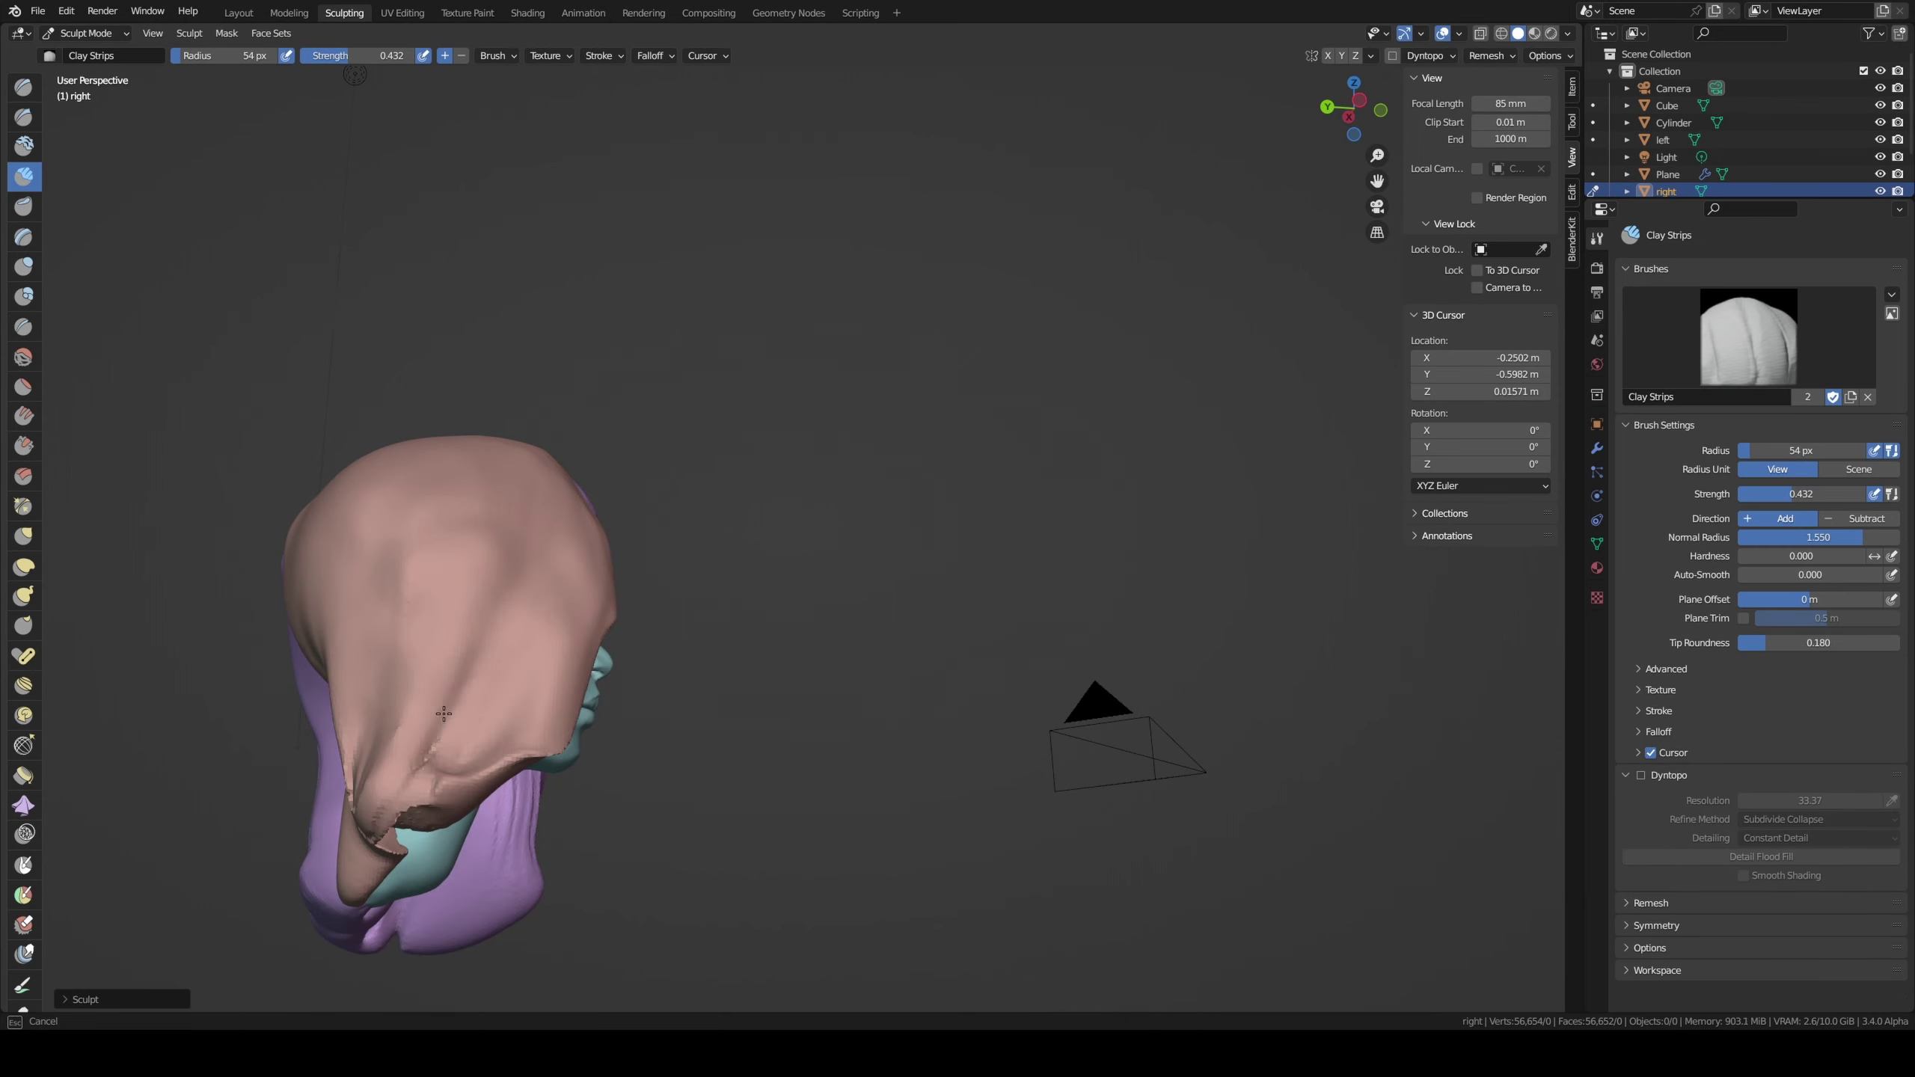
{"action": "key", "text": "KP_0"}
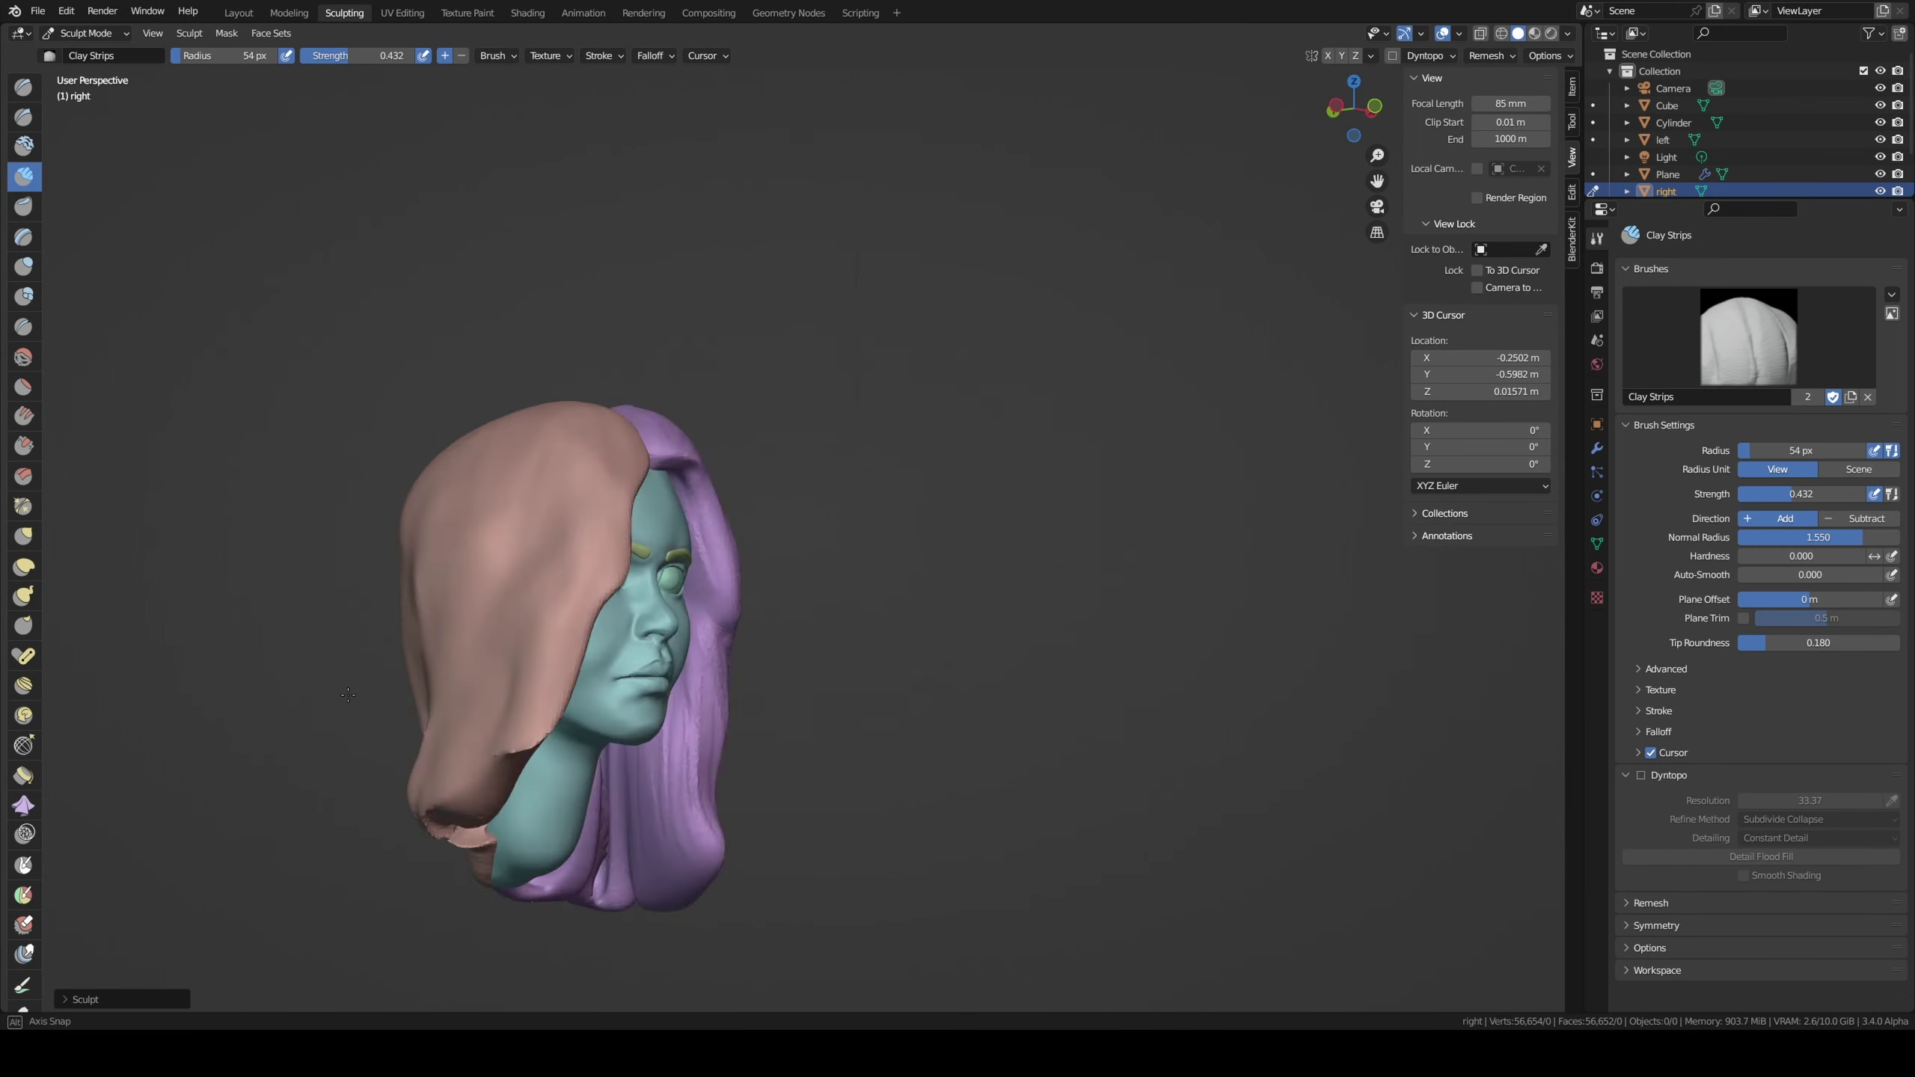
{"action": "middle_click_drag", "start_coordinate": [615, 615], "coordinate": [599, 513]}
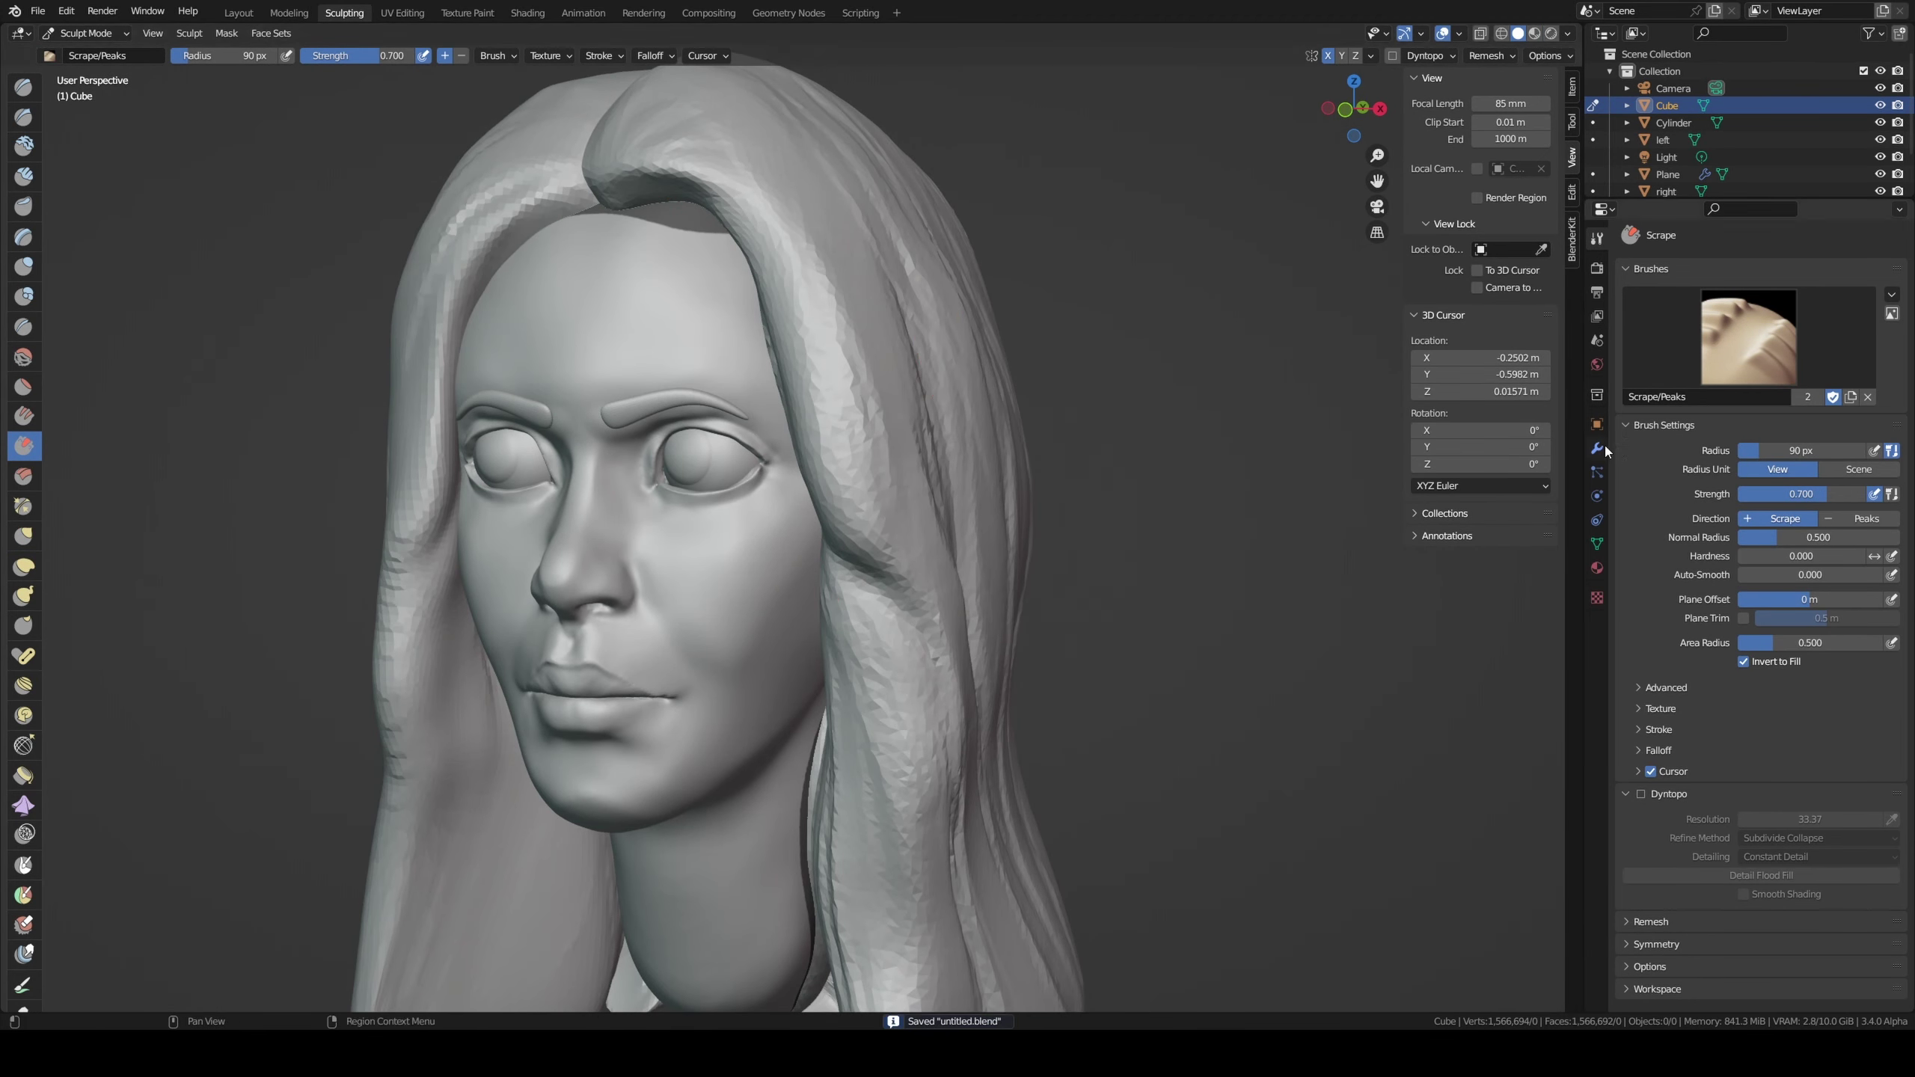
Step: Isolate the left hair piece, view it from the front, then save the file
{"action": "left_click", "coordinate": [1597, 267]}
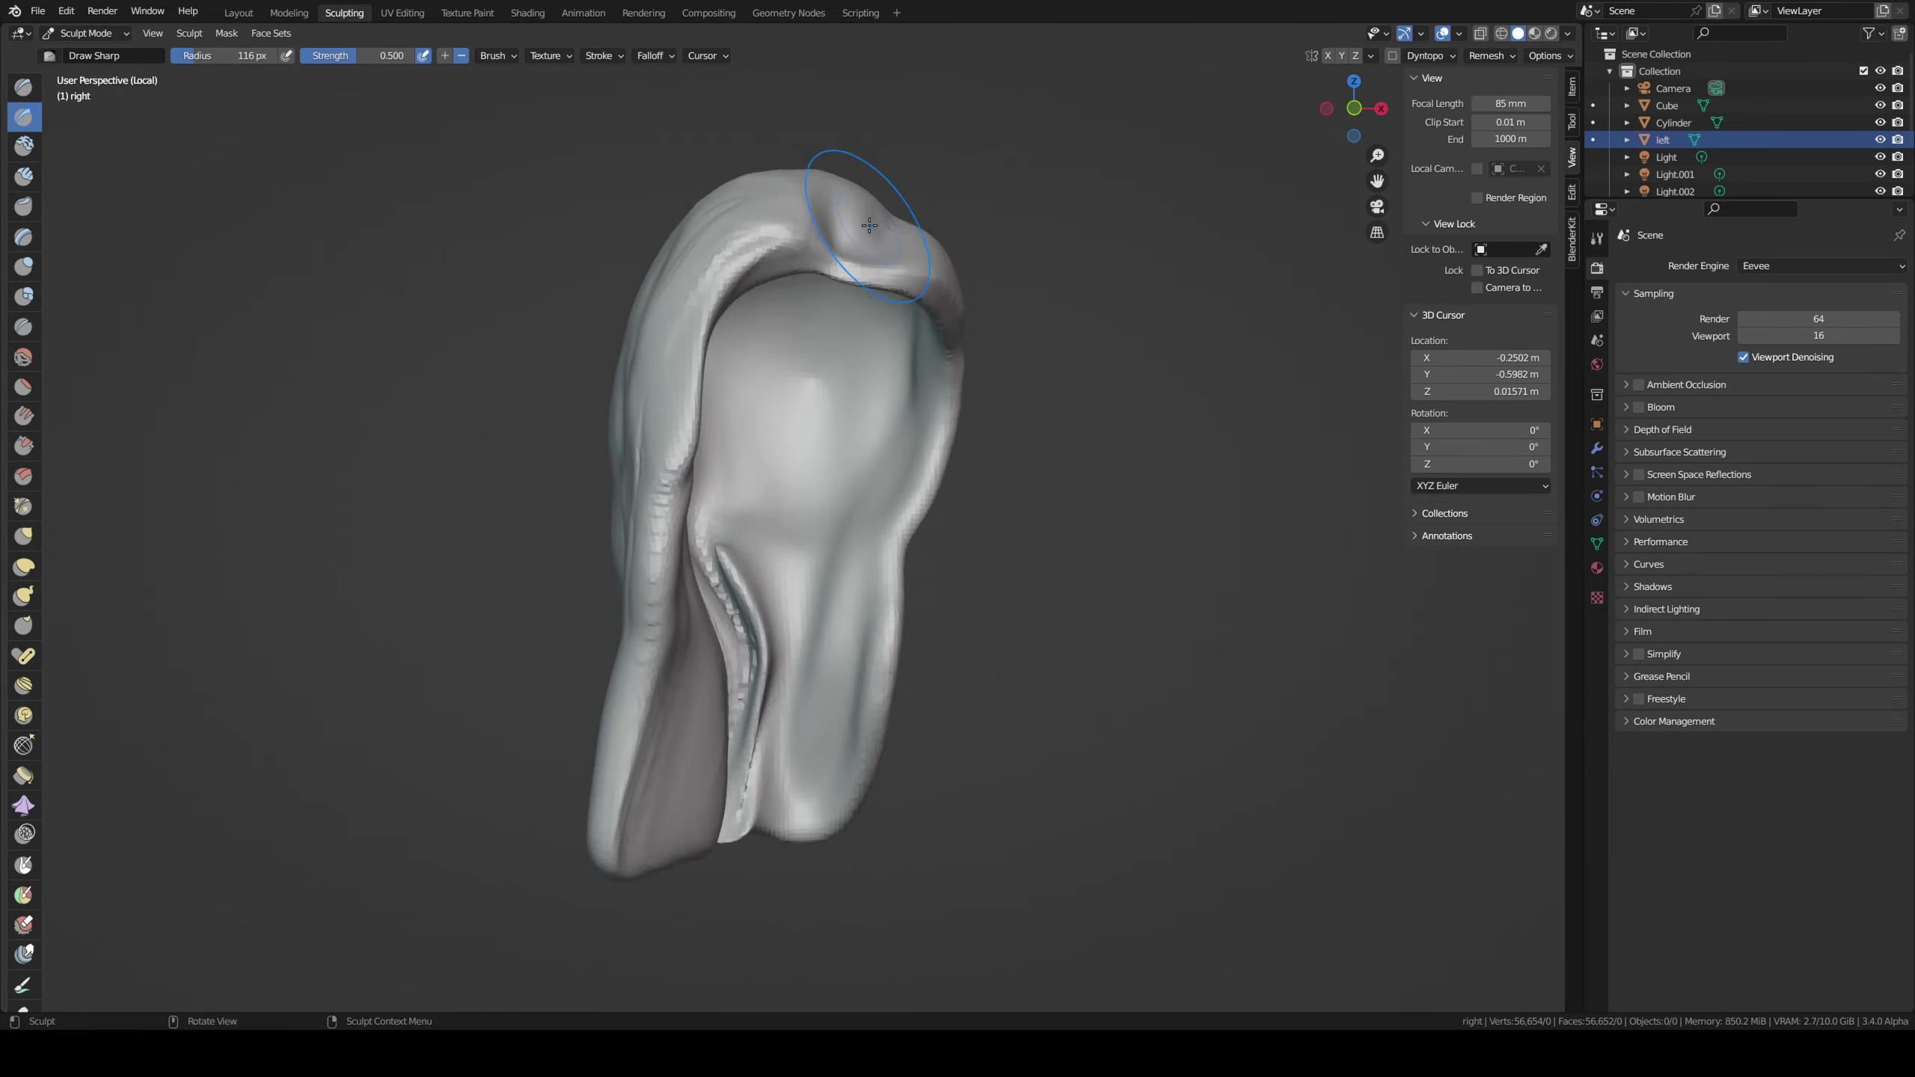
{"action": "key", "text": "KP_Divide"}
{"action": "key", "text": "KP_1"}
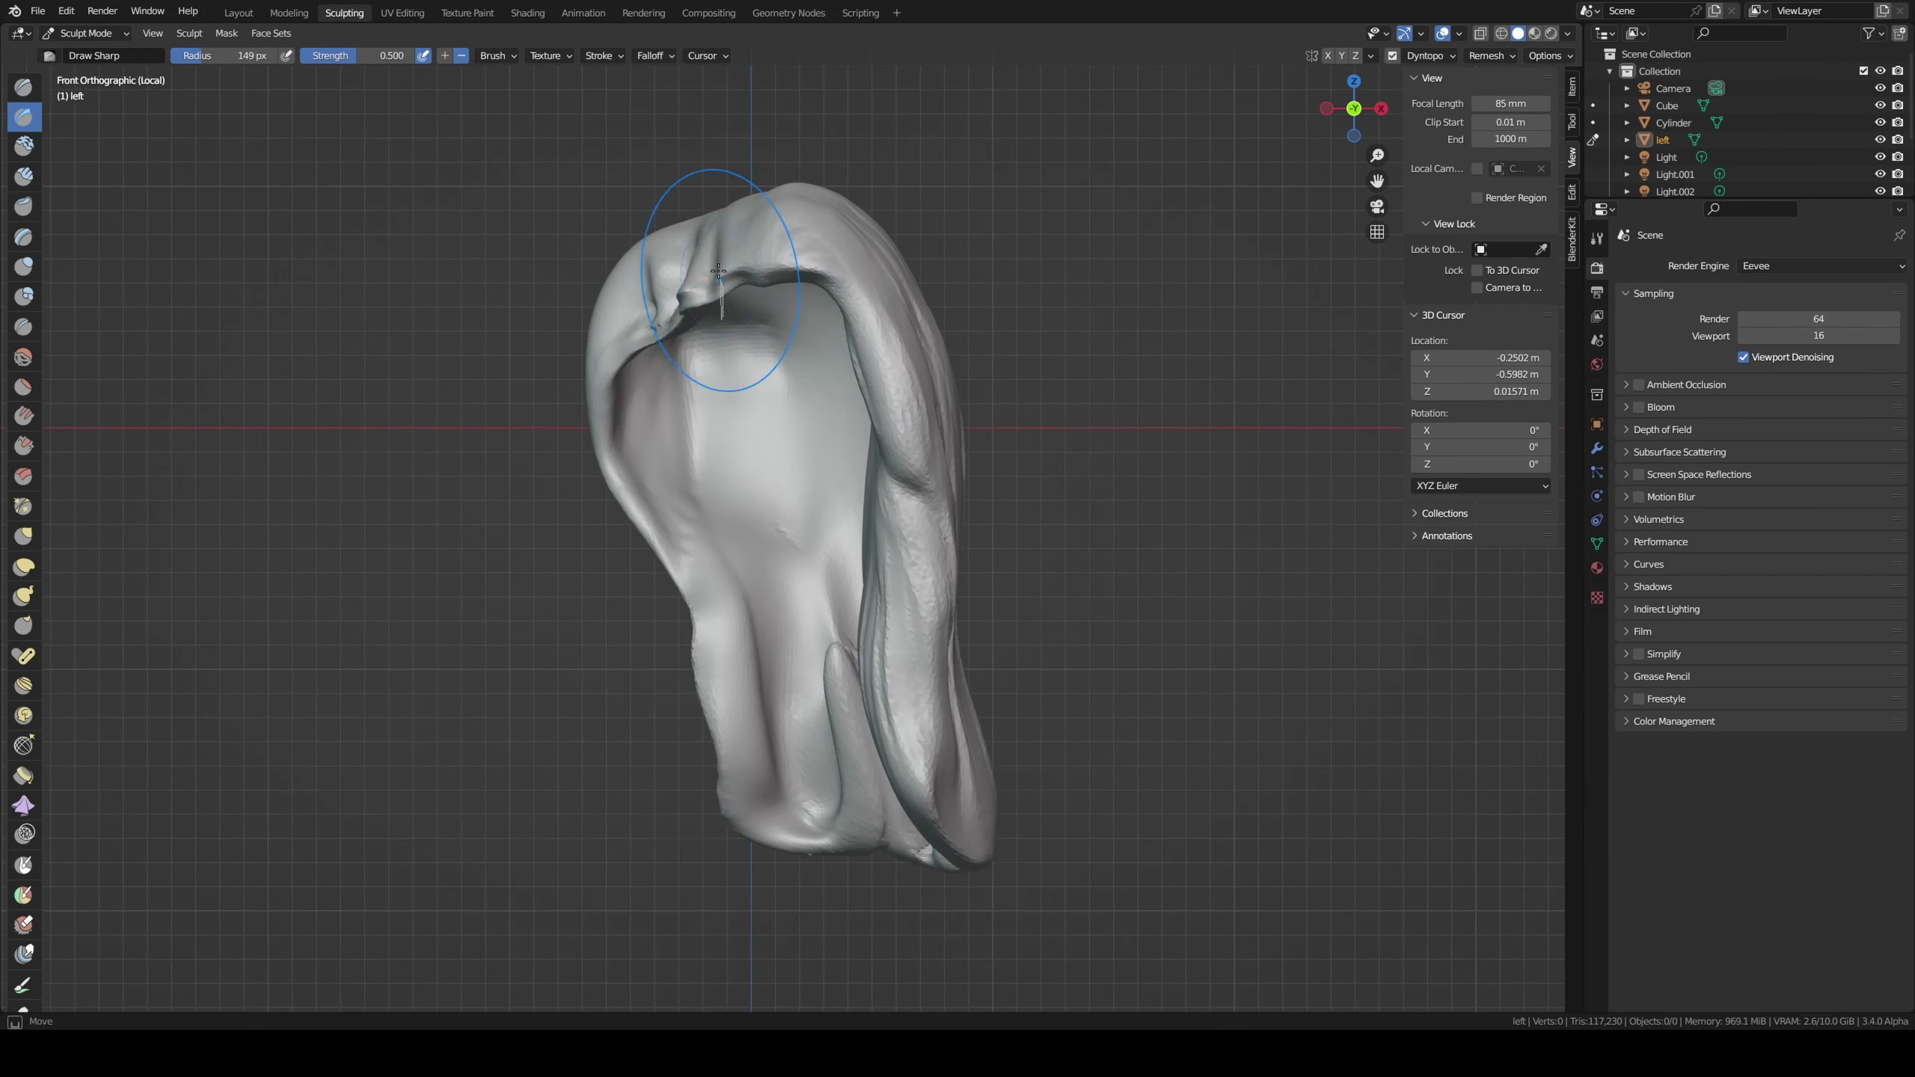
{"action": "left_click", "coordinate": [188, 32]}
{"action": "key", "text": "KP_Divide"}
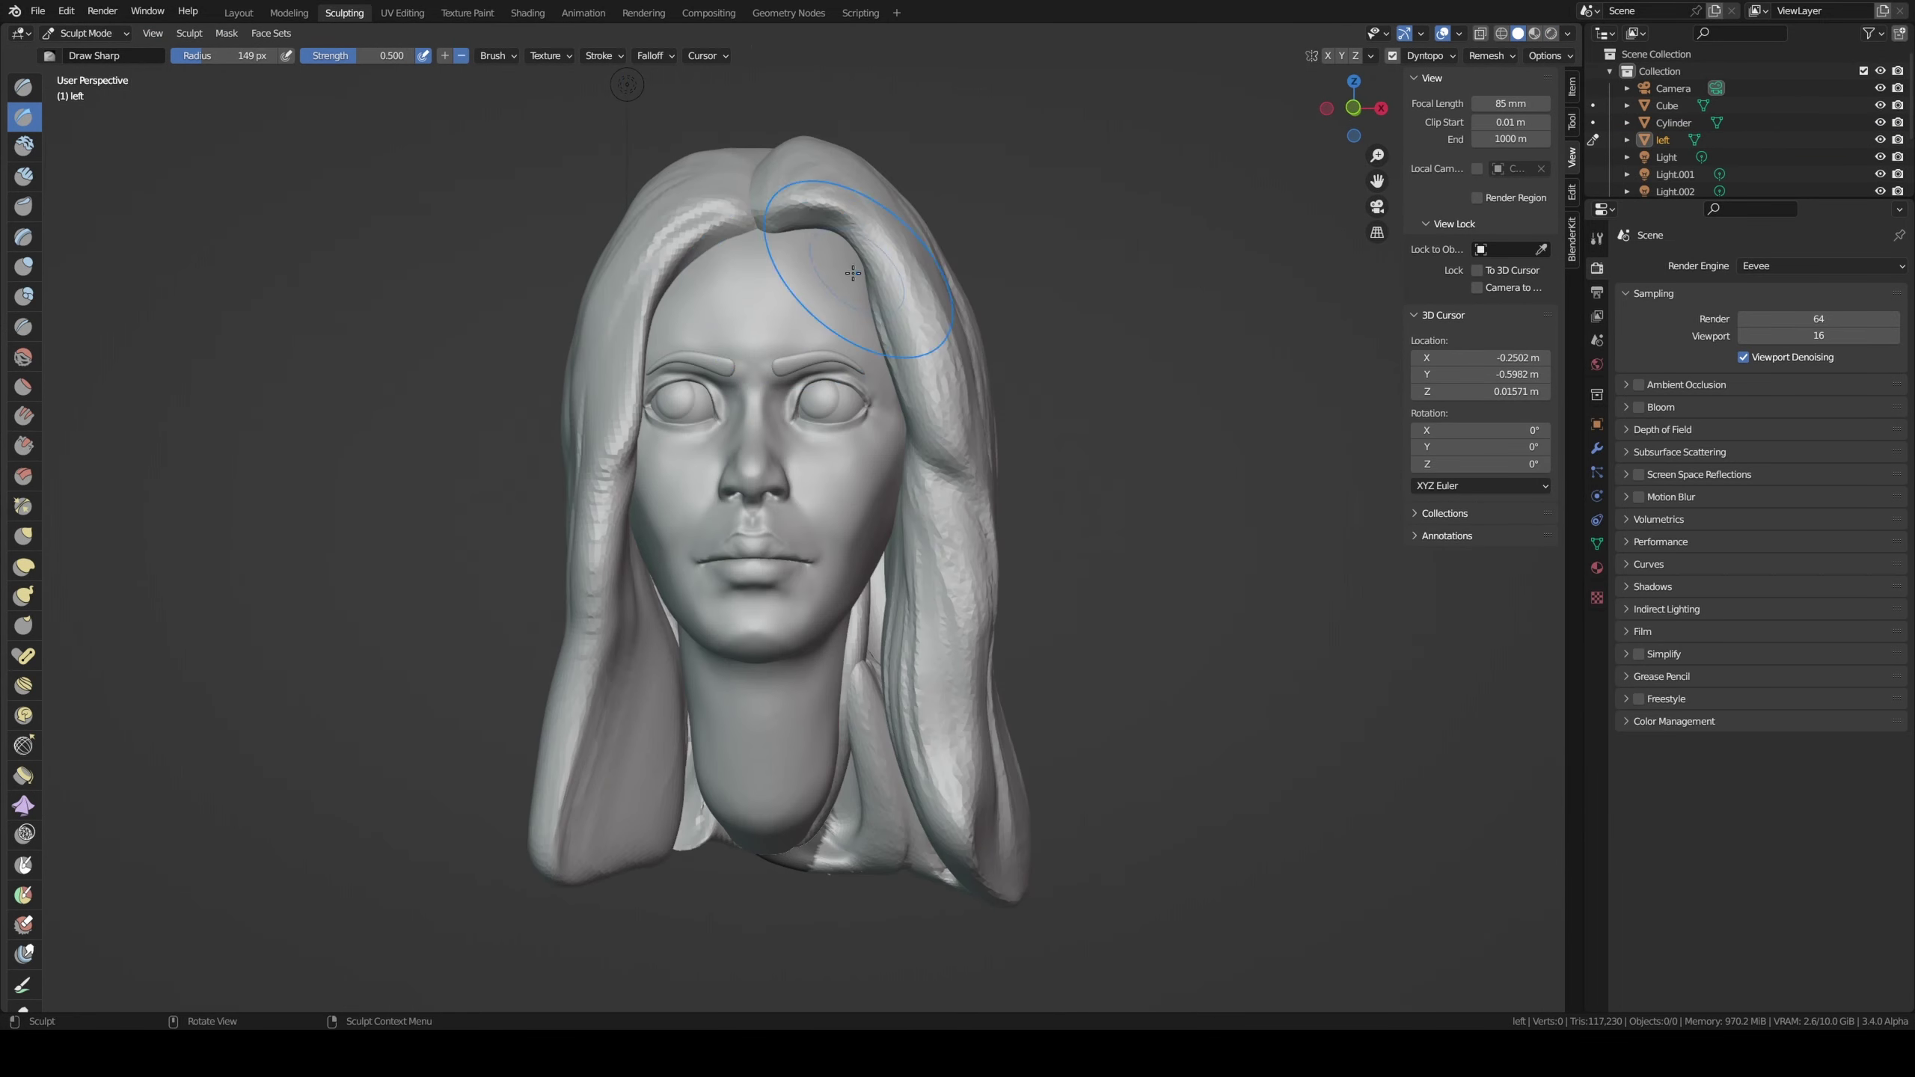
{"action": "key", "text": "ctrl+s"}
Step: Isolate the right hair piece, voxel-remesh the hair with R, and check the shape
{"action": "key", "text": "alt+q"}
{"action": "key", "text": "KP_Divide"}
{"action": "key", "text": "KP_1"}
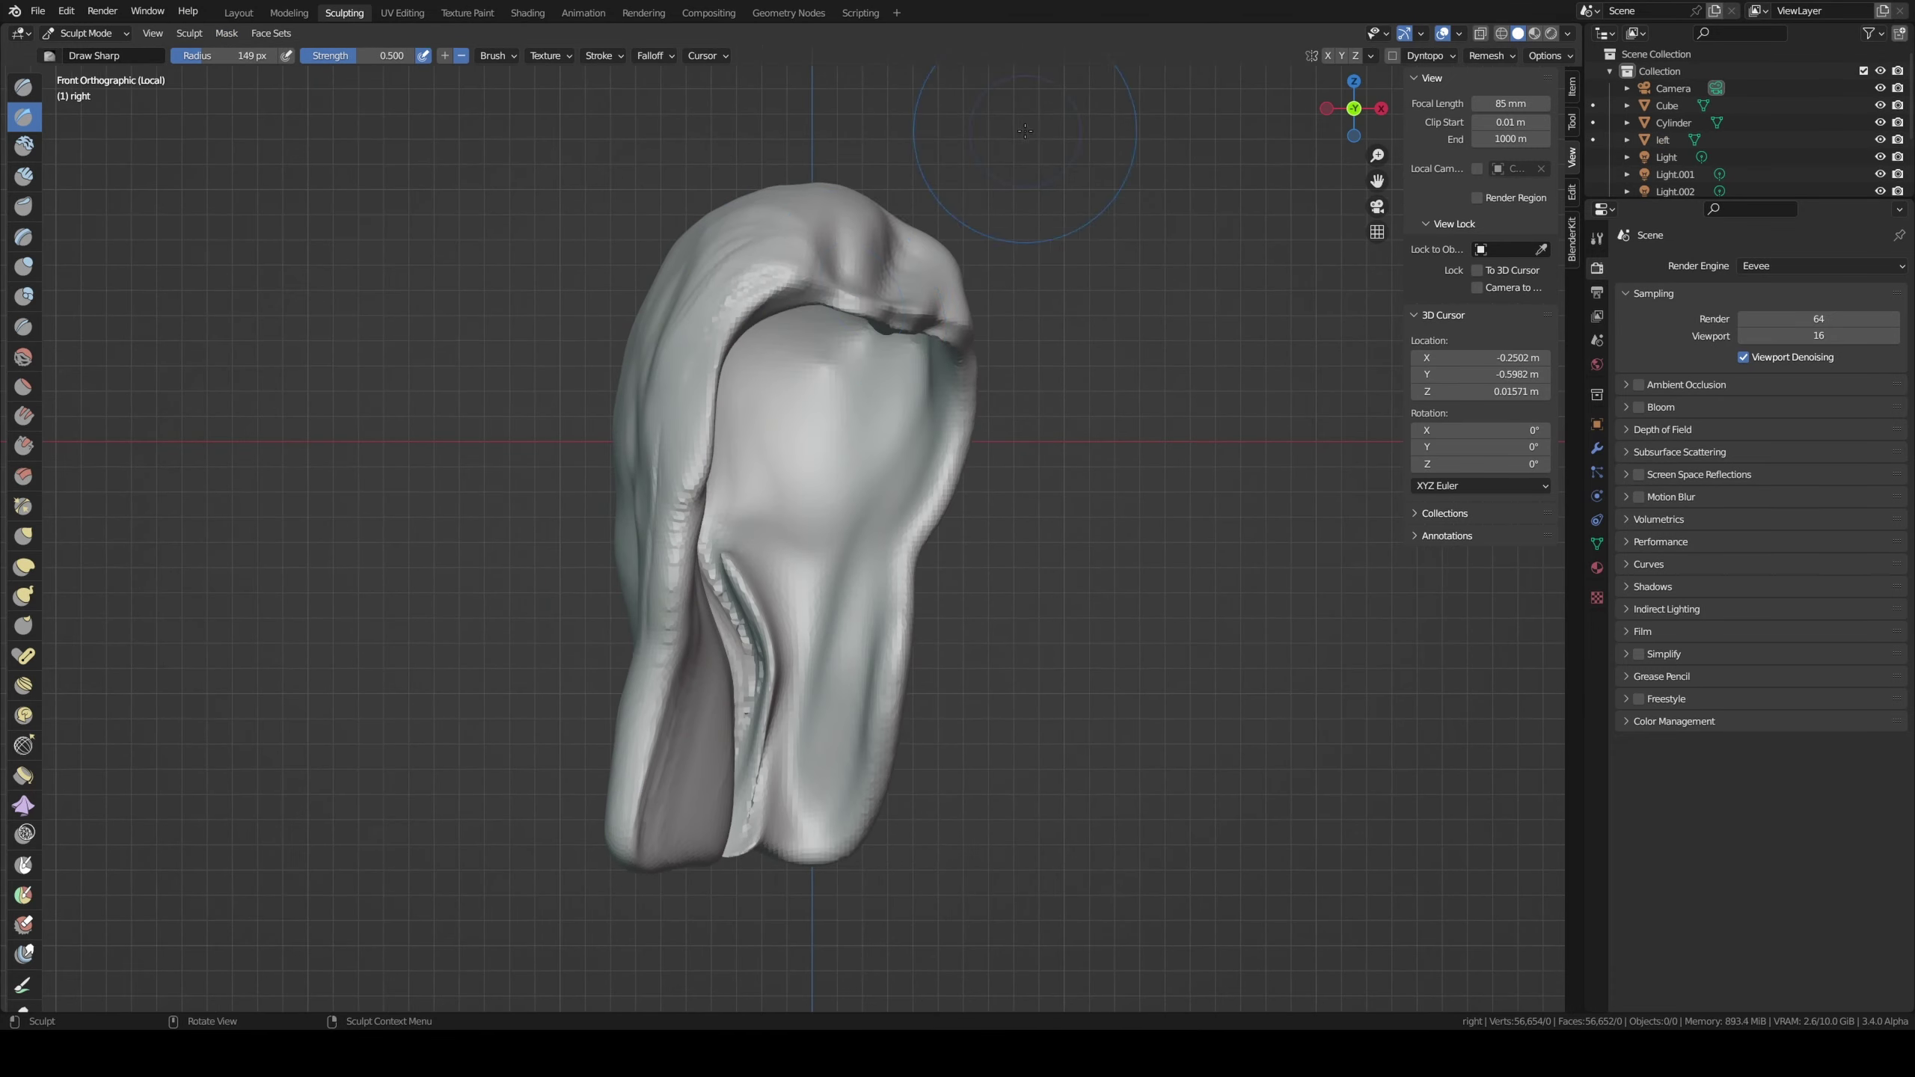
{"action": "key", "text": "KP_Divide"}
{"action": "key", "text": "KP_0"}
{"action": "key", "text": "r"}
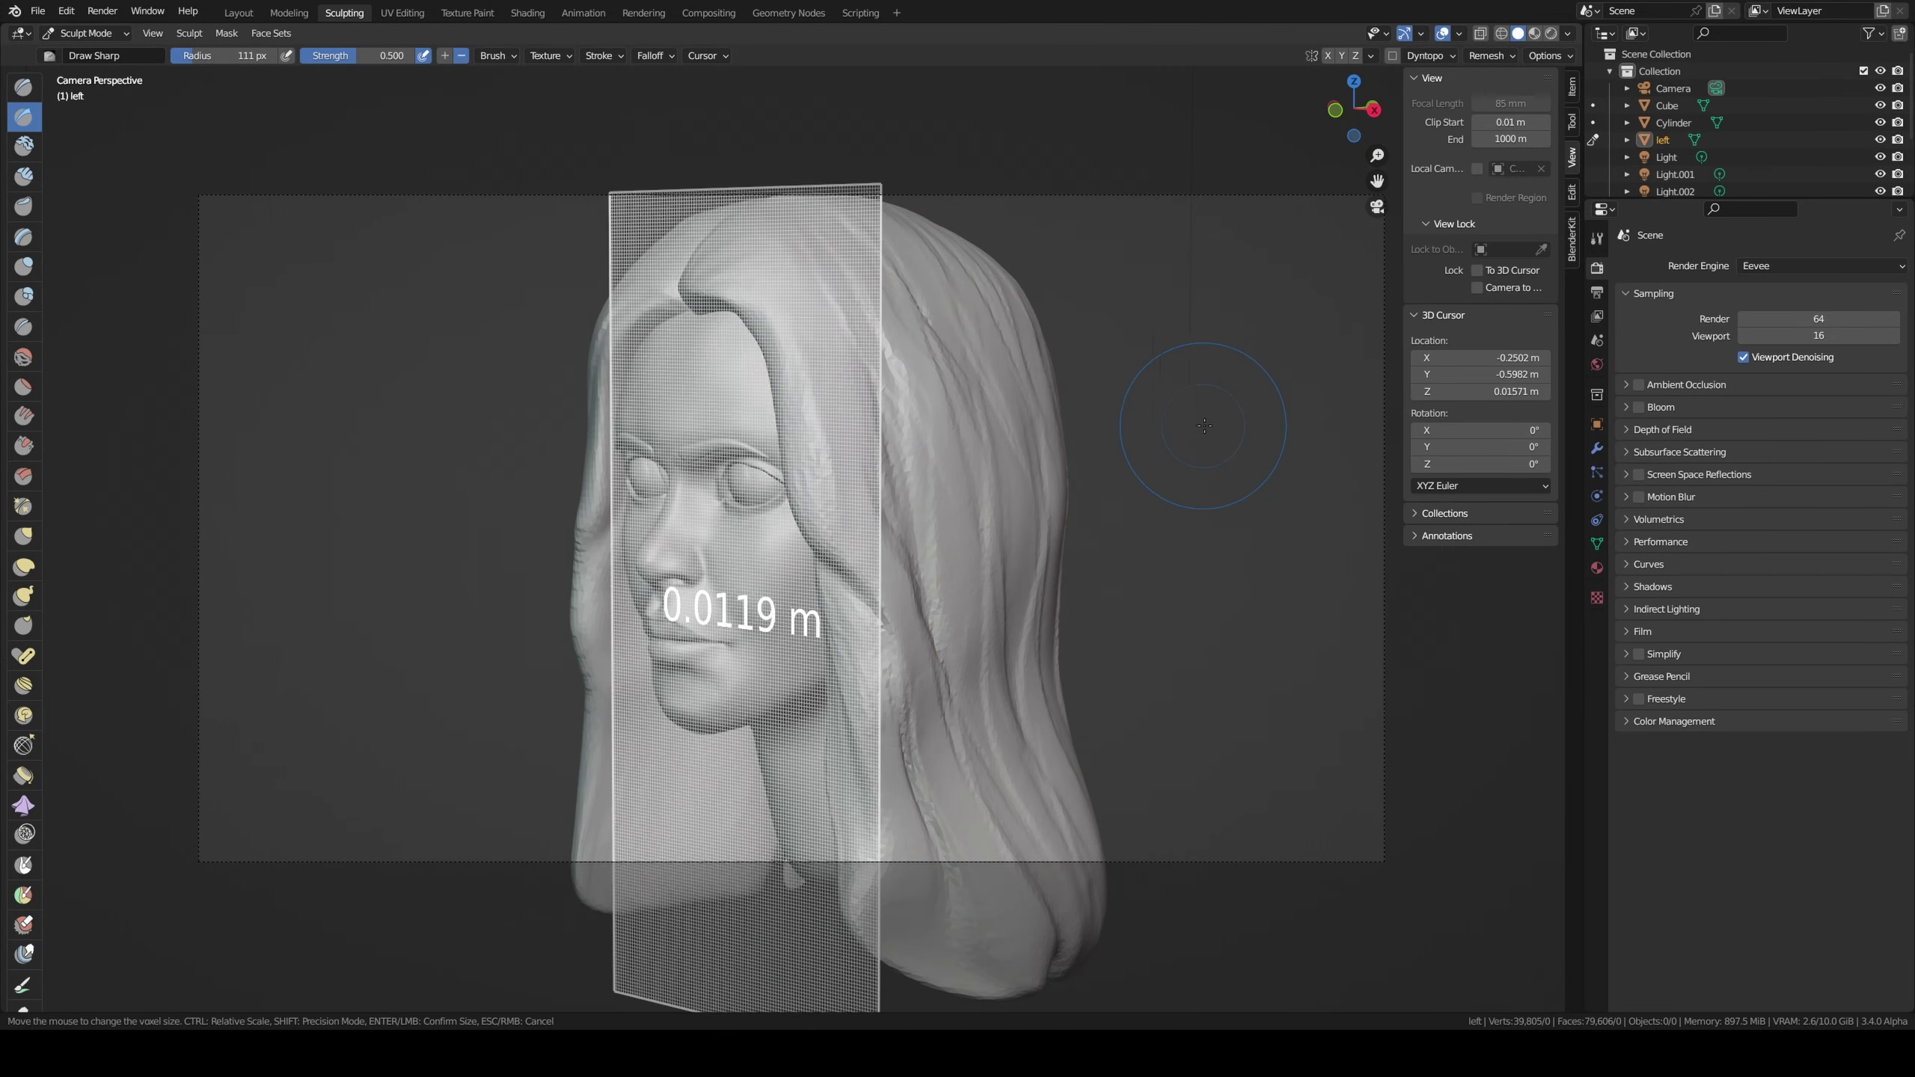
{"action": "key", "text": "alt+q"}
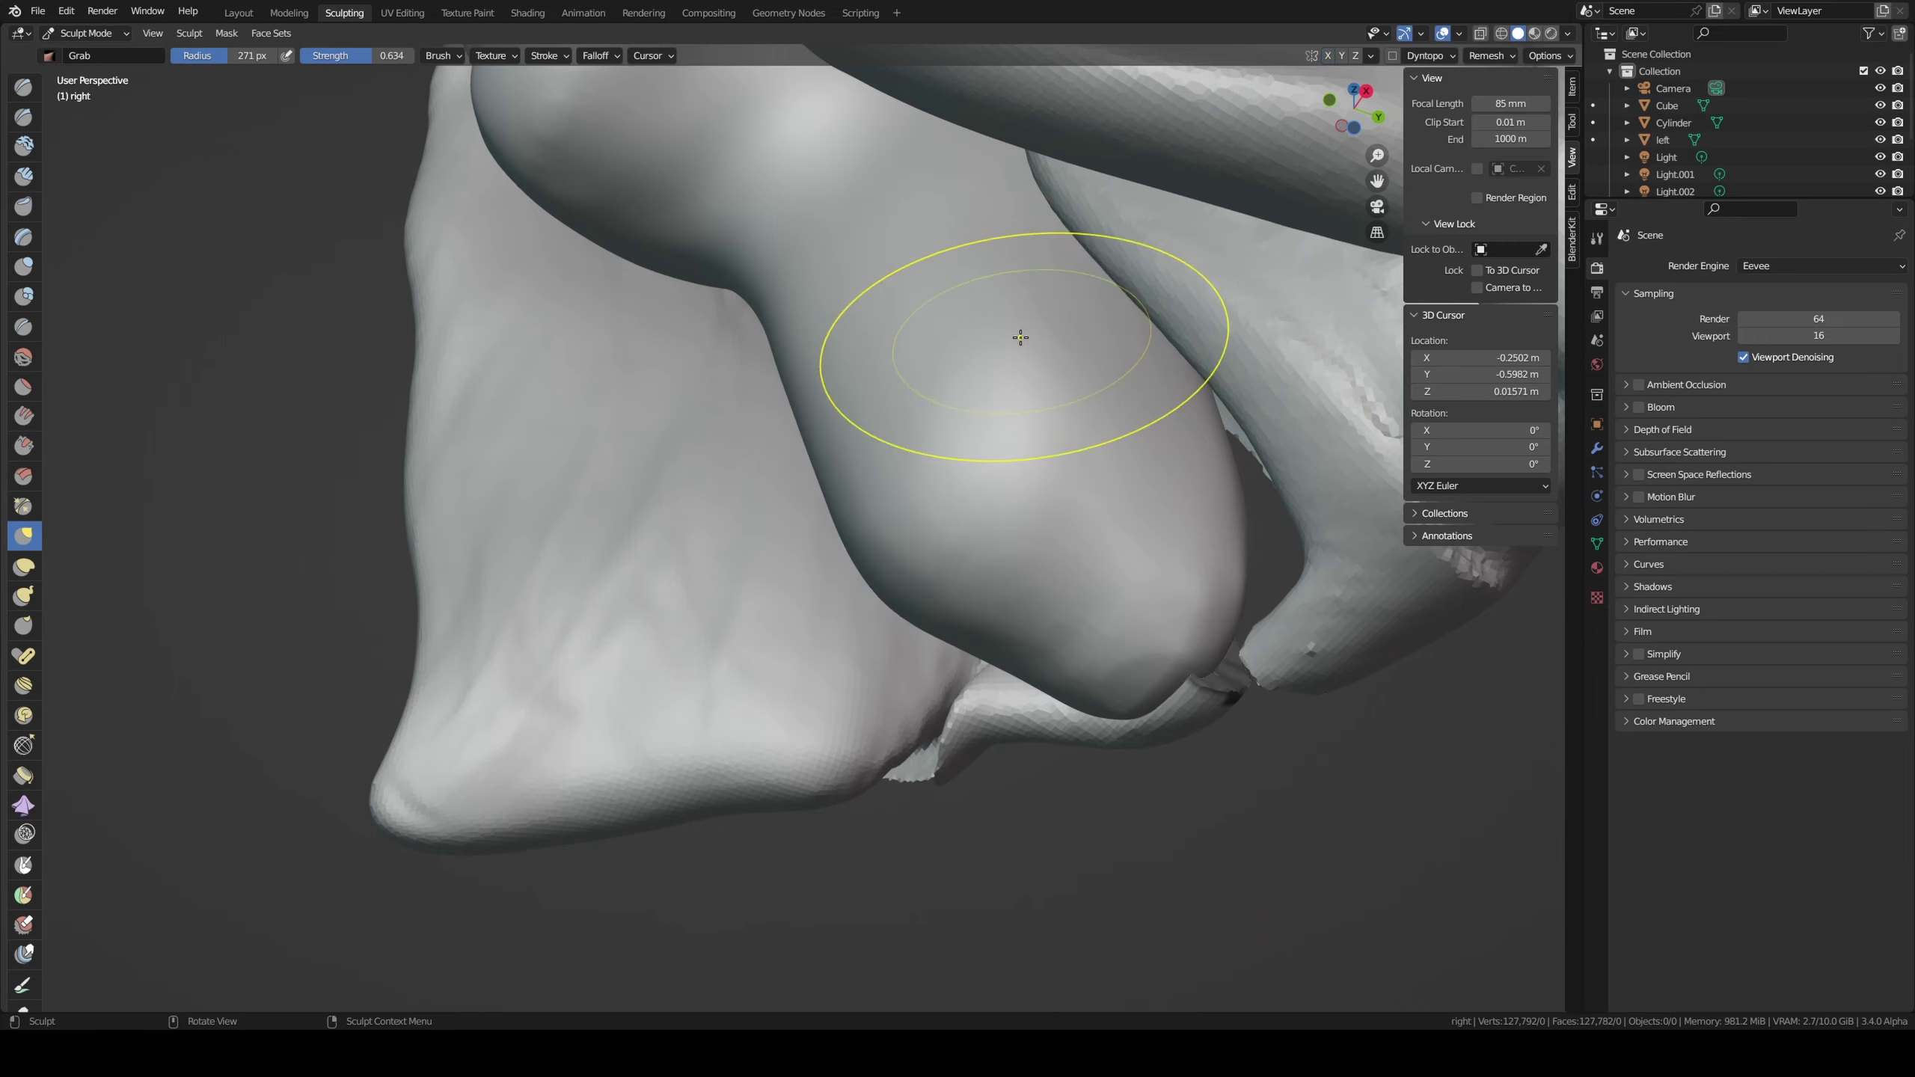
{"action": "key", "text": "KP_Divide"}
{"action": "mouse_move", "coordinate": [830, 704]}
{"action": "middle_mouse_down"}
{"action": "mouse_move", "coordinate": [975, 706]}
{"action": "mouse_move", "coordinate": [762, 728]}
{"action": "mouse_move", "coordinate": [920, 505]}
{"action": "mouse_move", "coordinate": [1003, 528]}
{"action": "middle_mouse_up"}
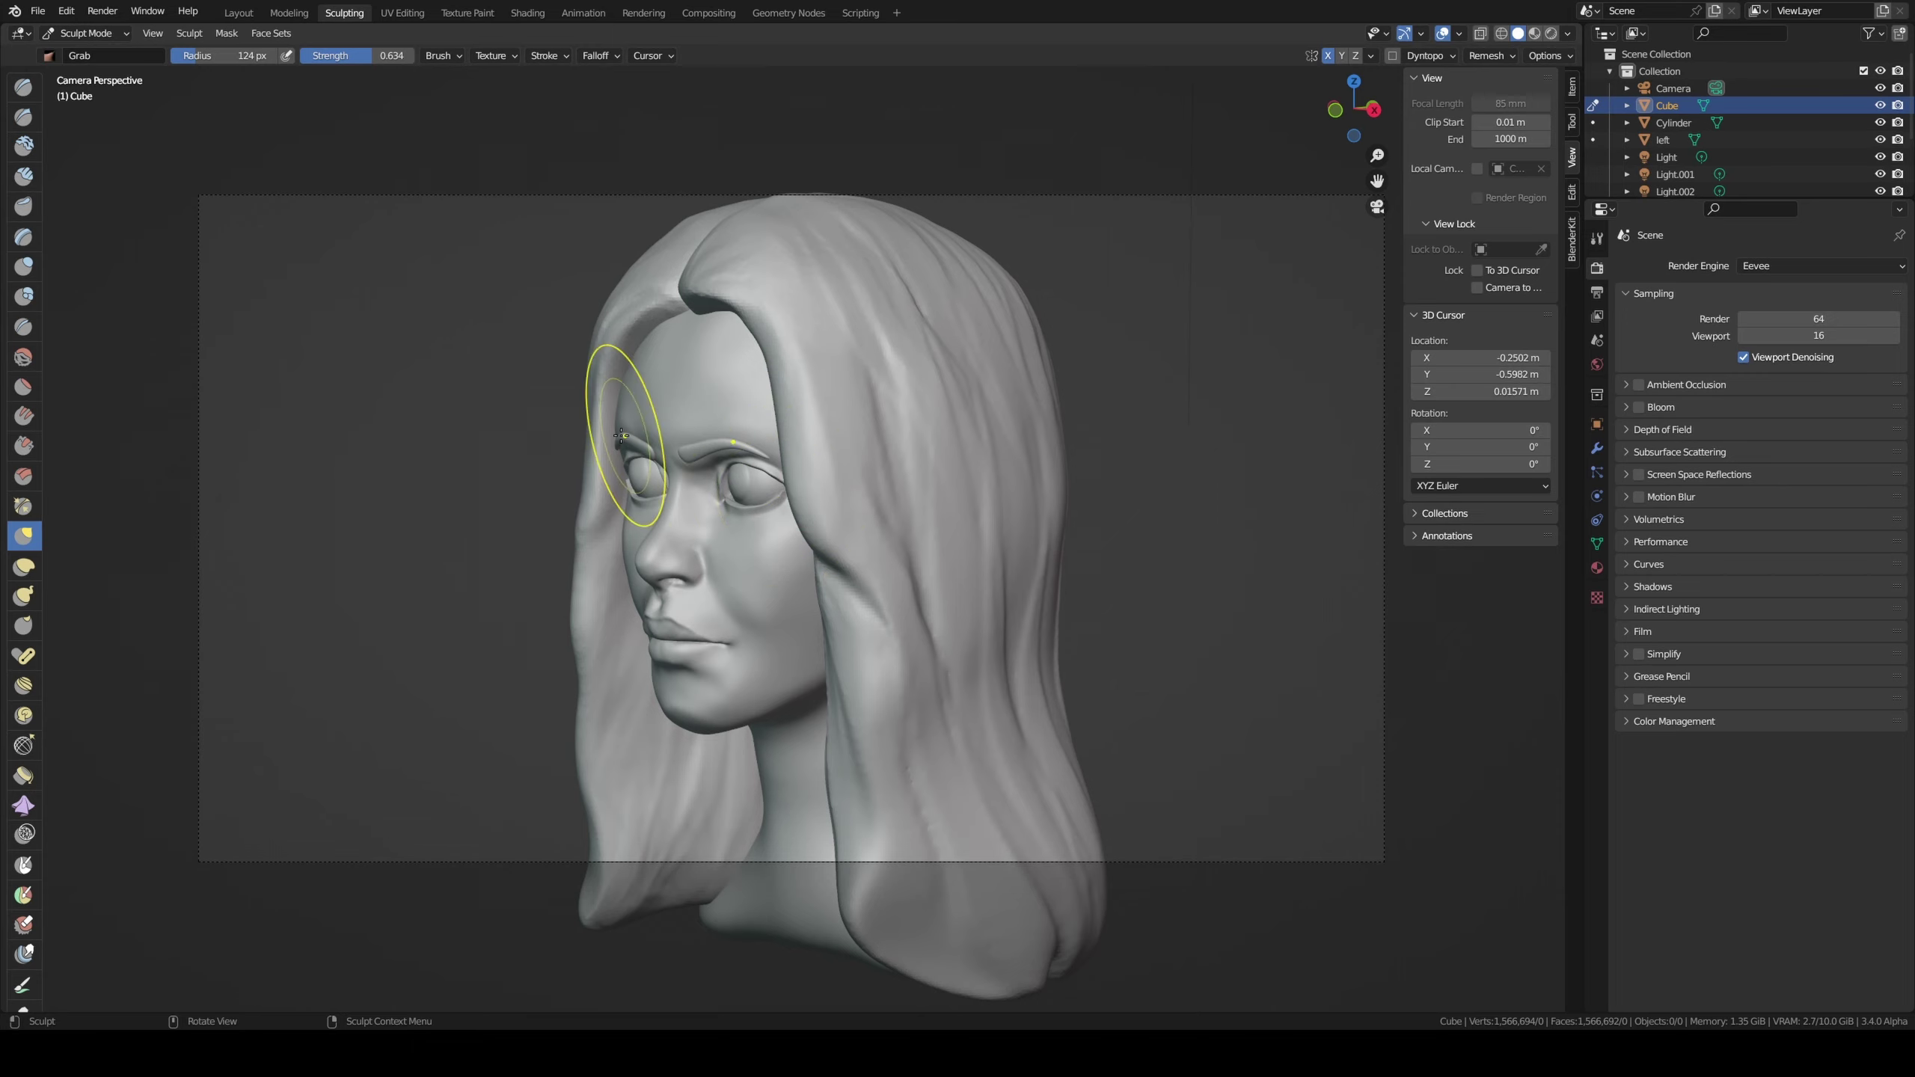
{"action": "left_click", "coordinate": [1567, 33]}
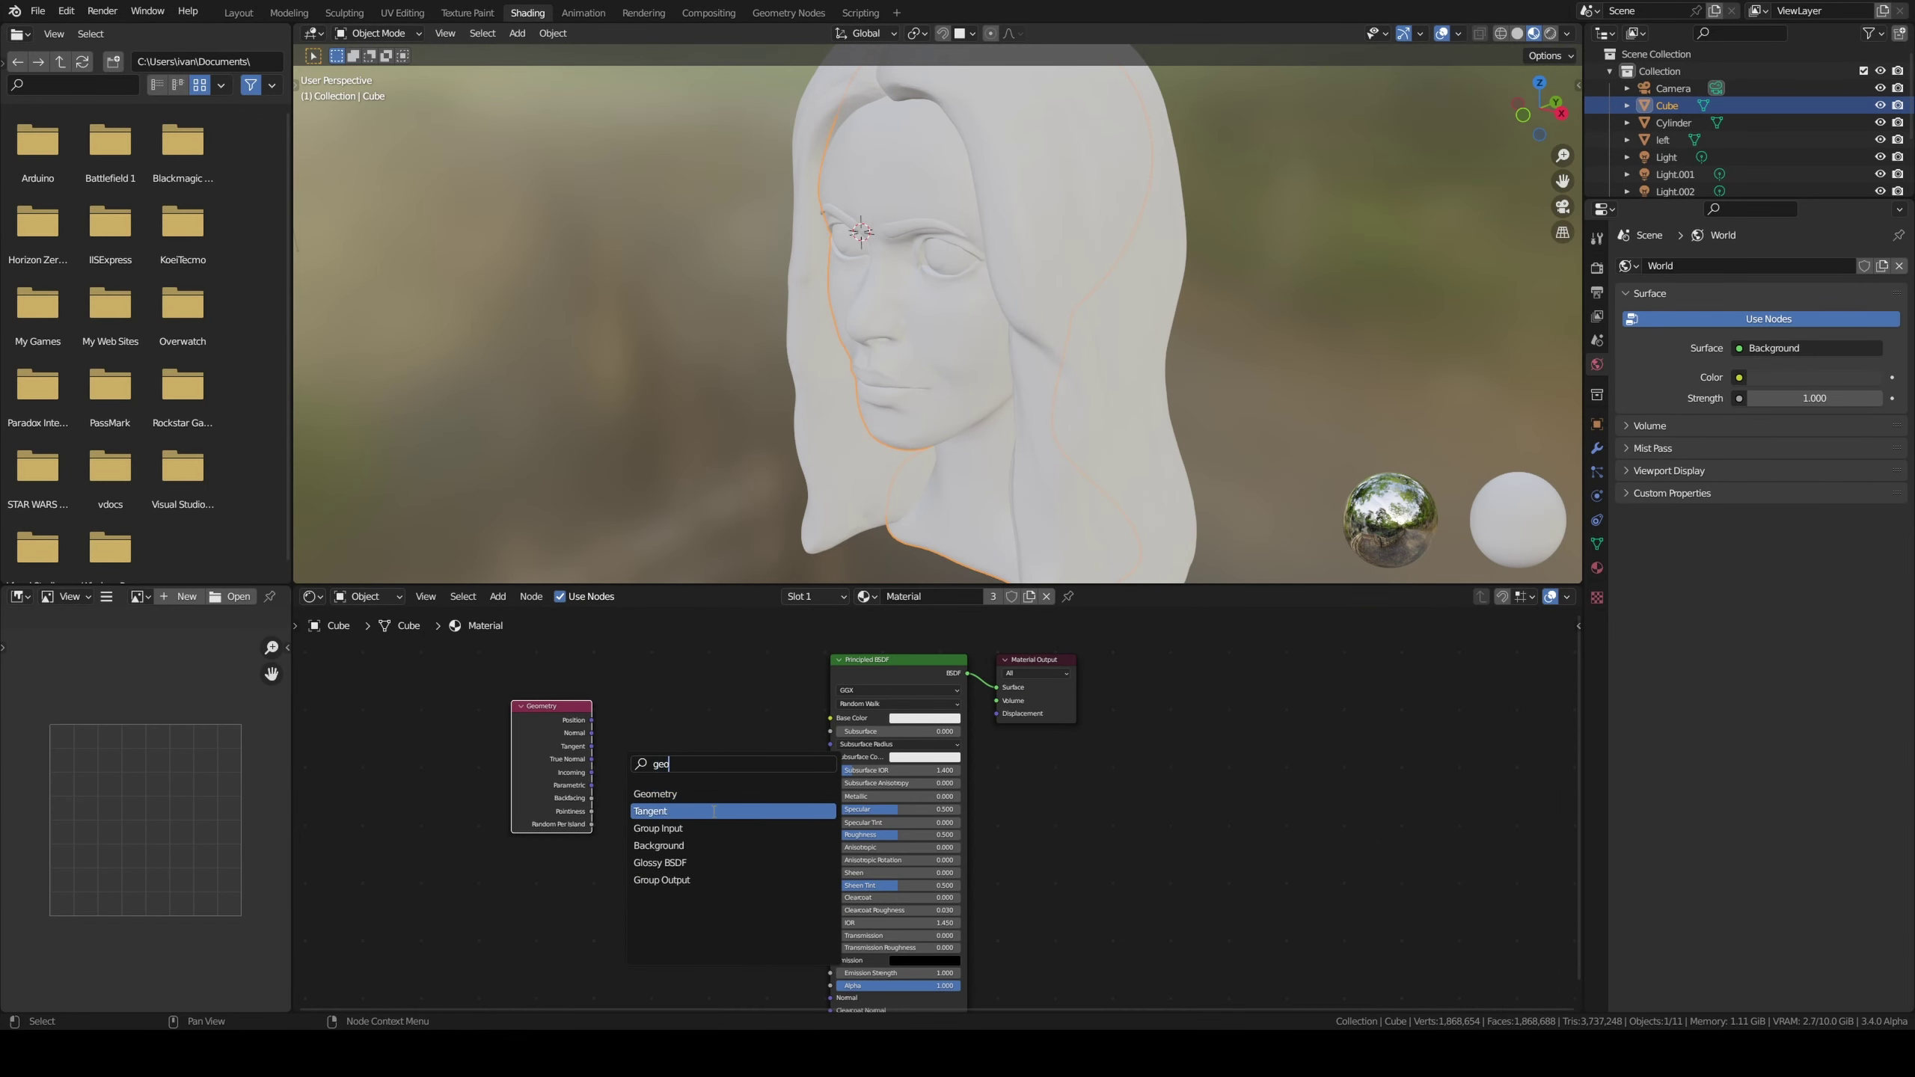
Step: Add an Object Info node and feed the painted colours into Base Color
{"action": "left_click", "coordinate": [724, 871]}
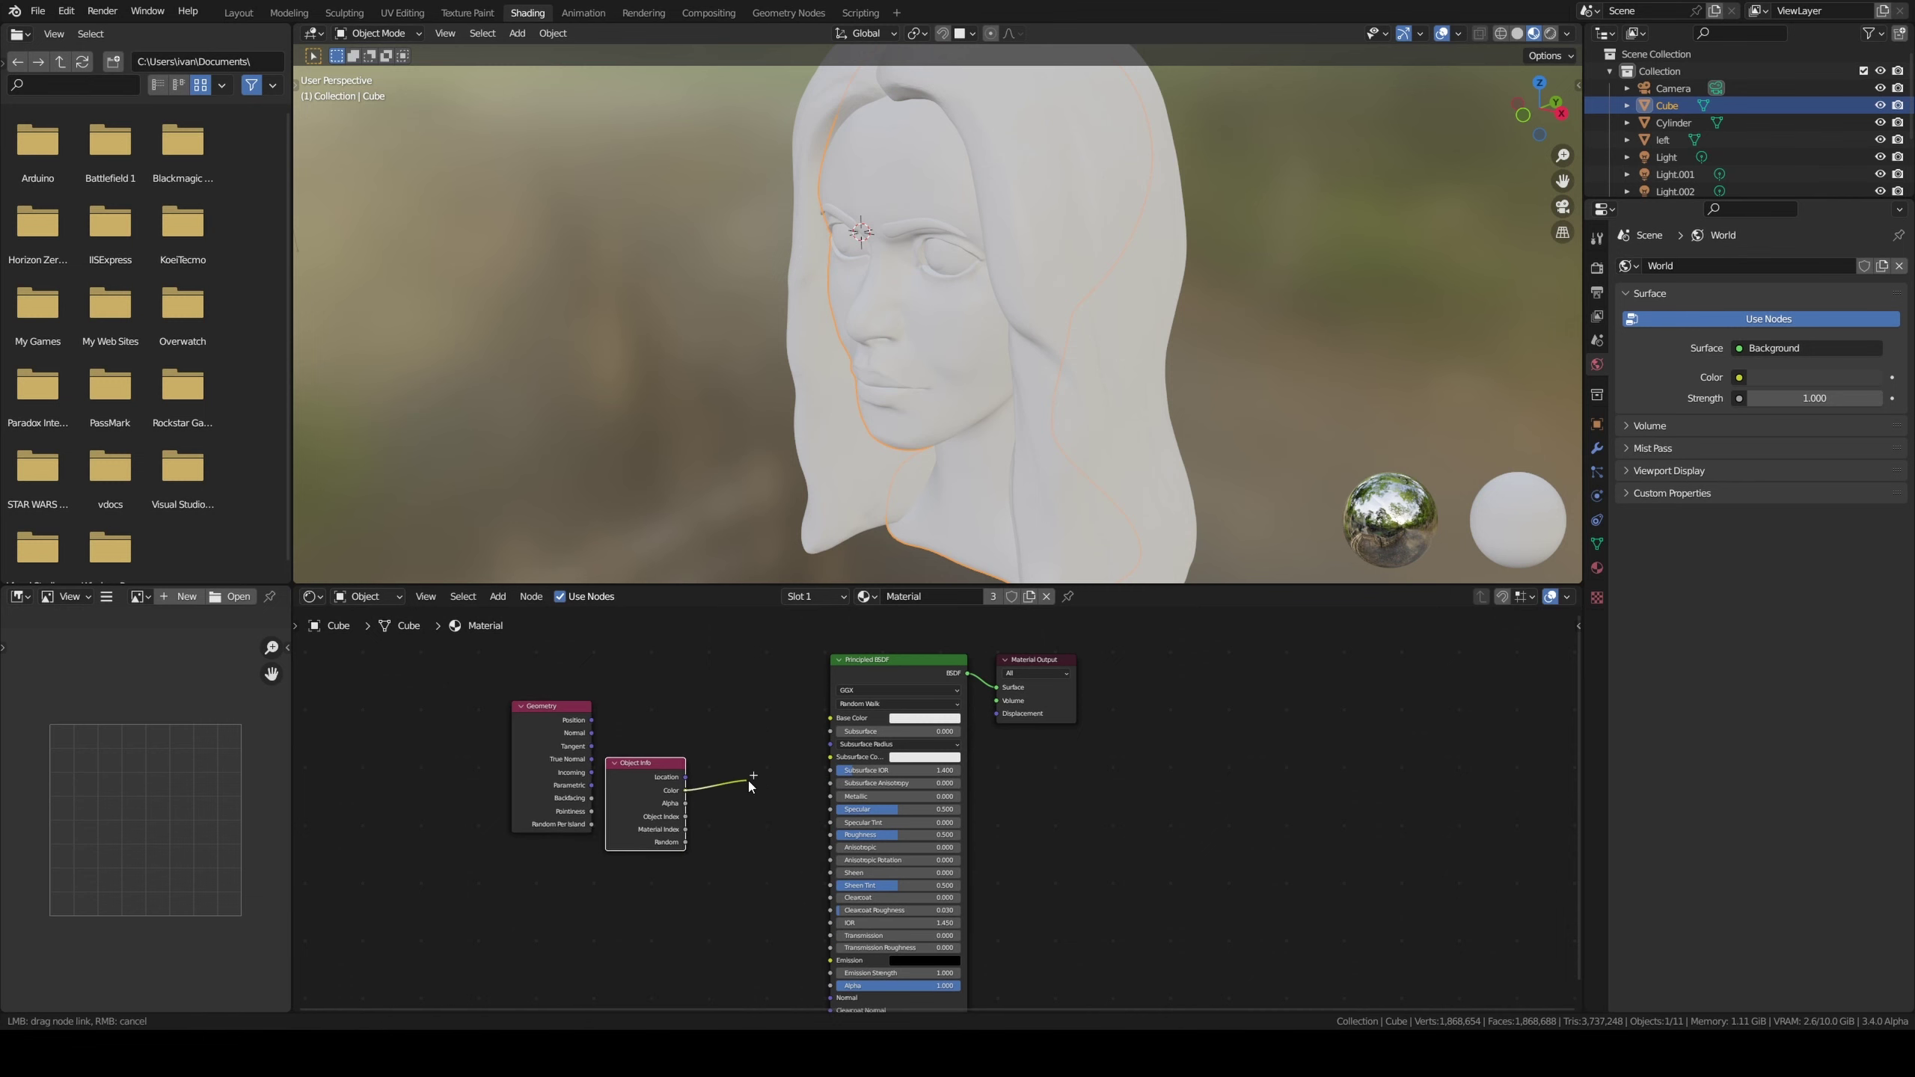
{"action": "left_click_drag", "start_coordinate": [748, 779], "coordinate": [831, 718]}
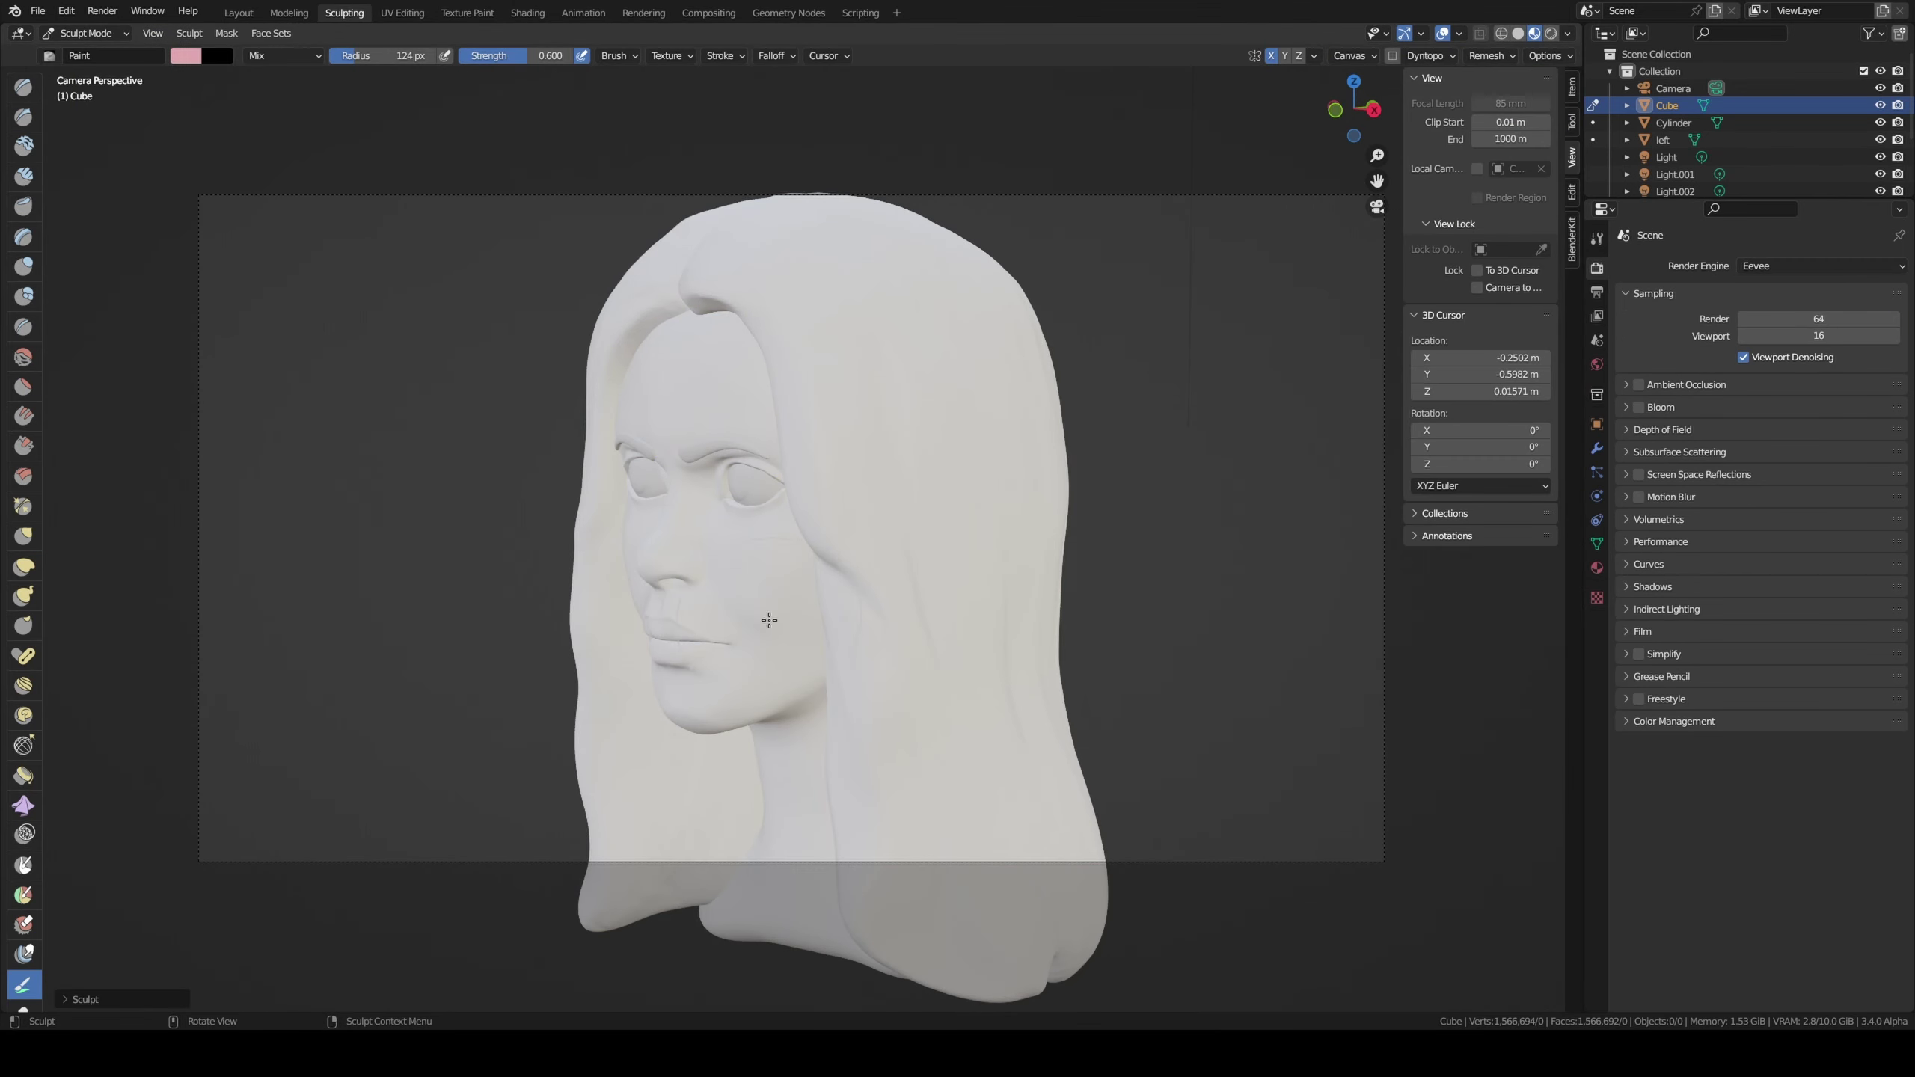
{"action": "key", "text": "KP_0"}
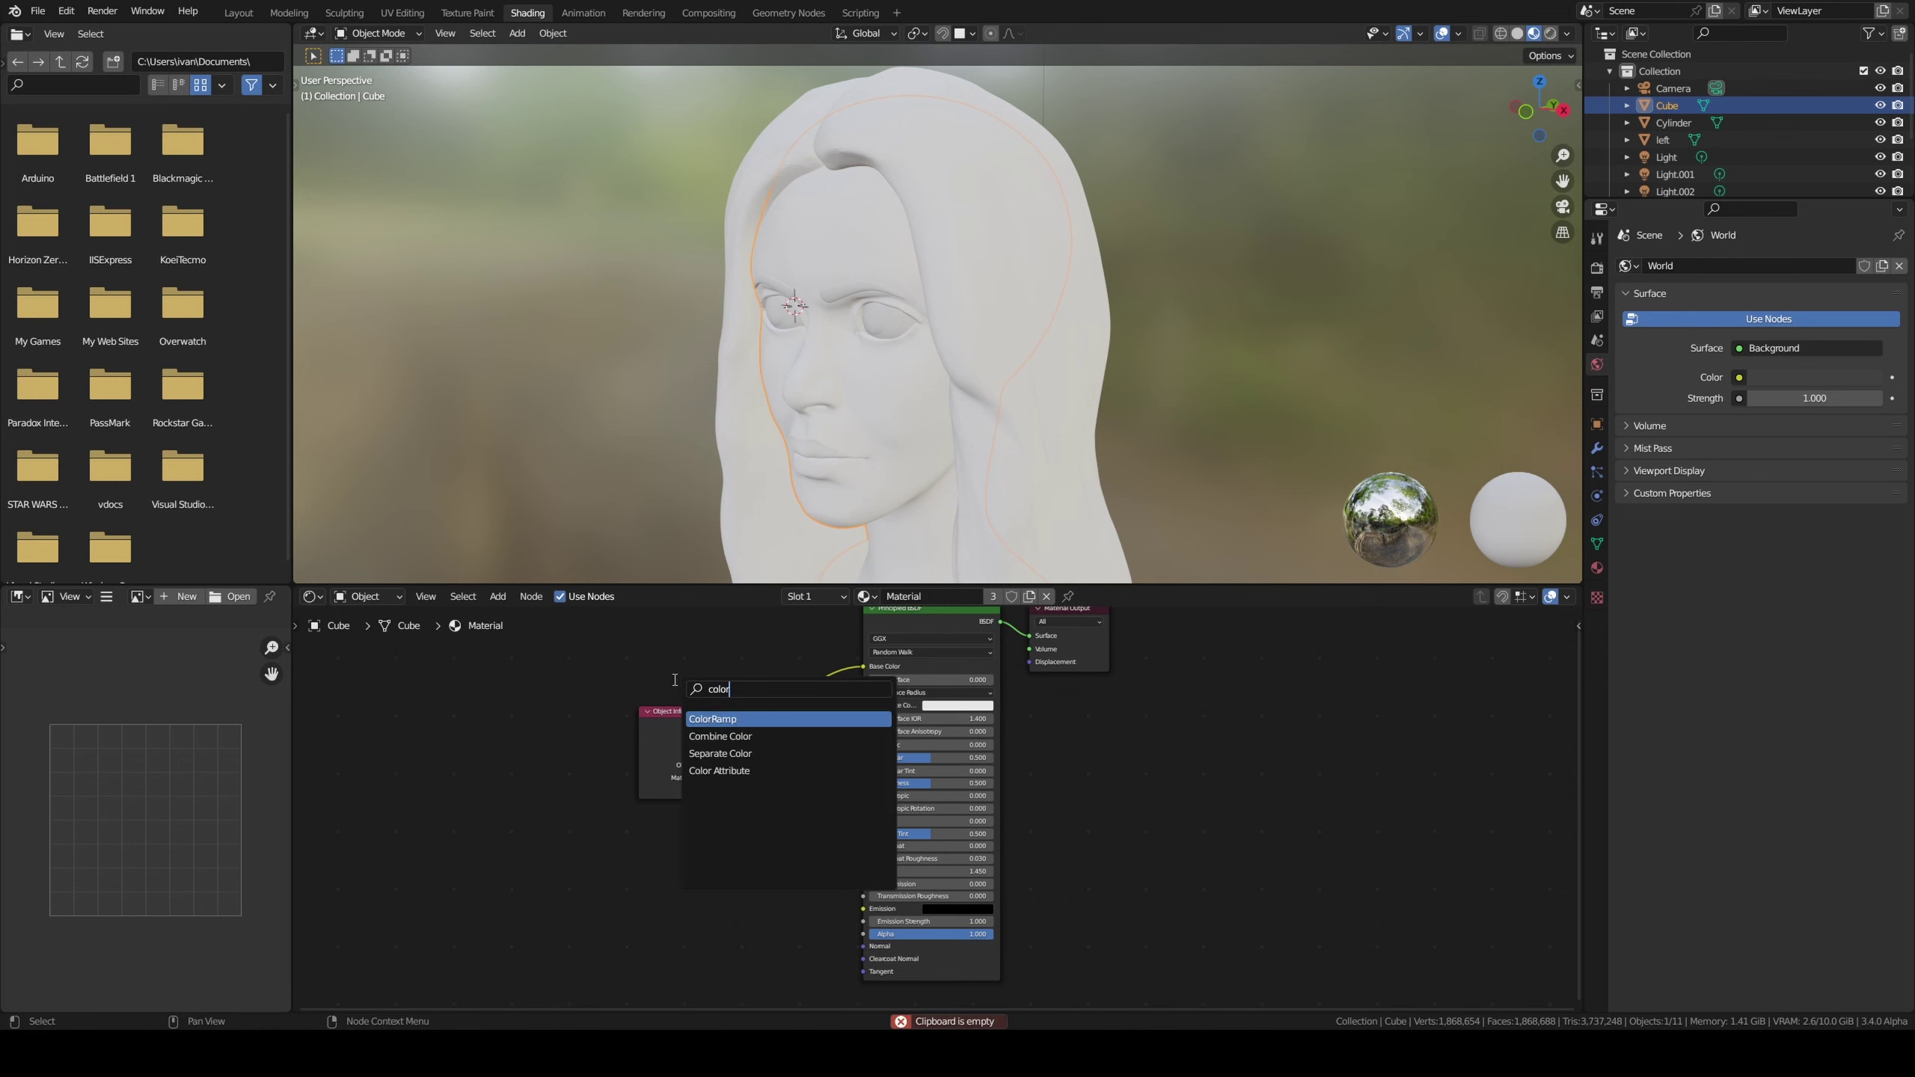
{"action": "left_click", "coordinate": [754, 698]}
Step: Insert a Mix node with an RGB tint into the colour link, factor 0.235
{"action": "key", "text": "Escape"}
{"action": "key", "text": "shift+a"}
{"action": "type", "text": "r"}
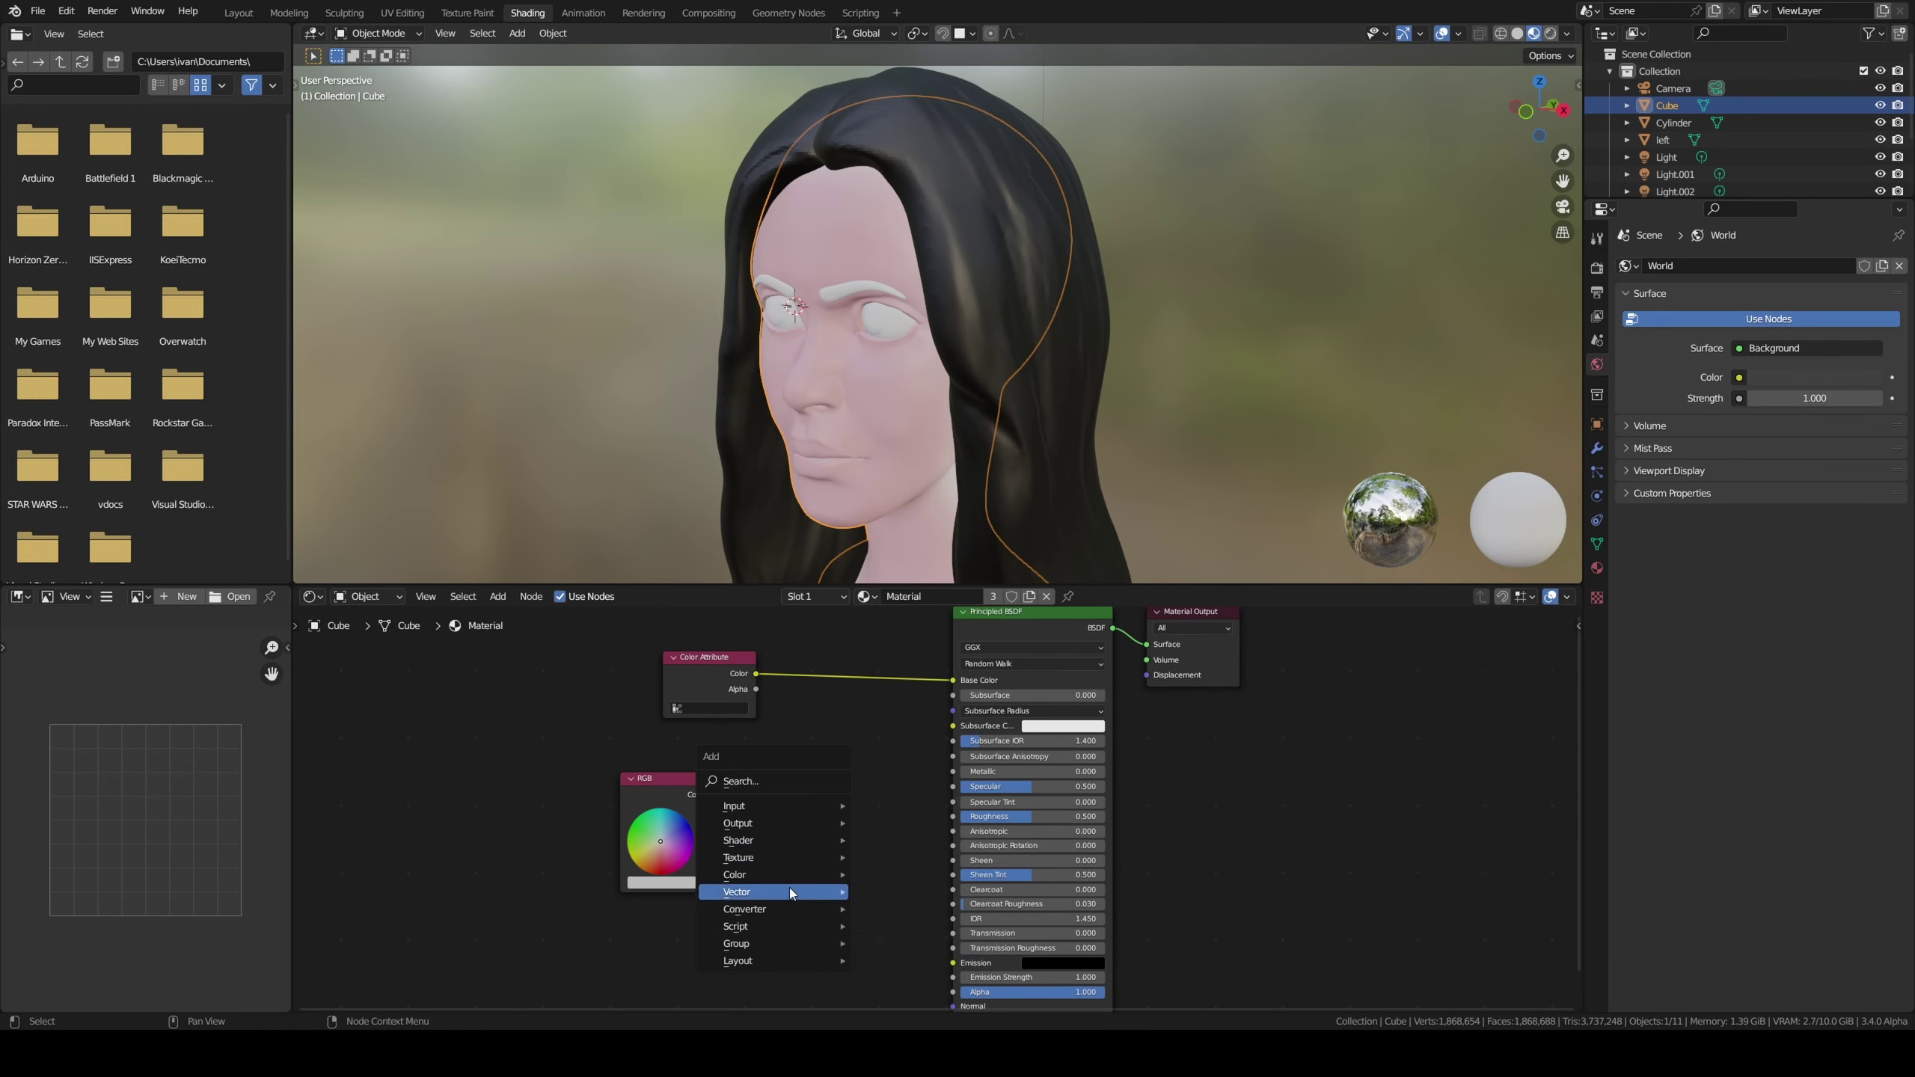
{"action": "left_click", "coordinate": [893, 727]}
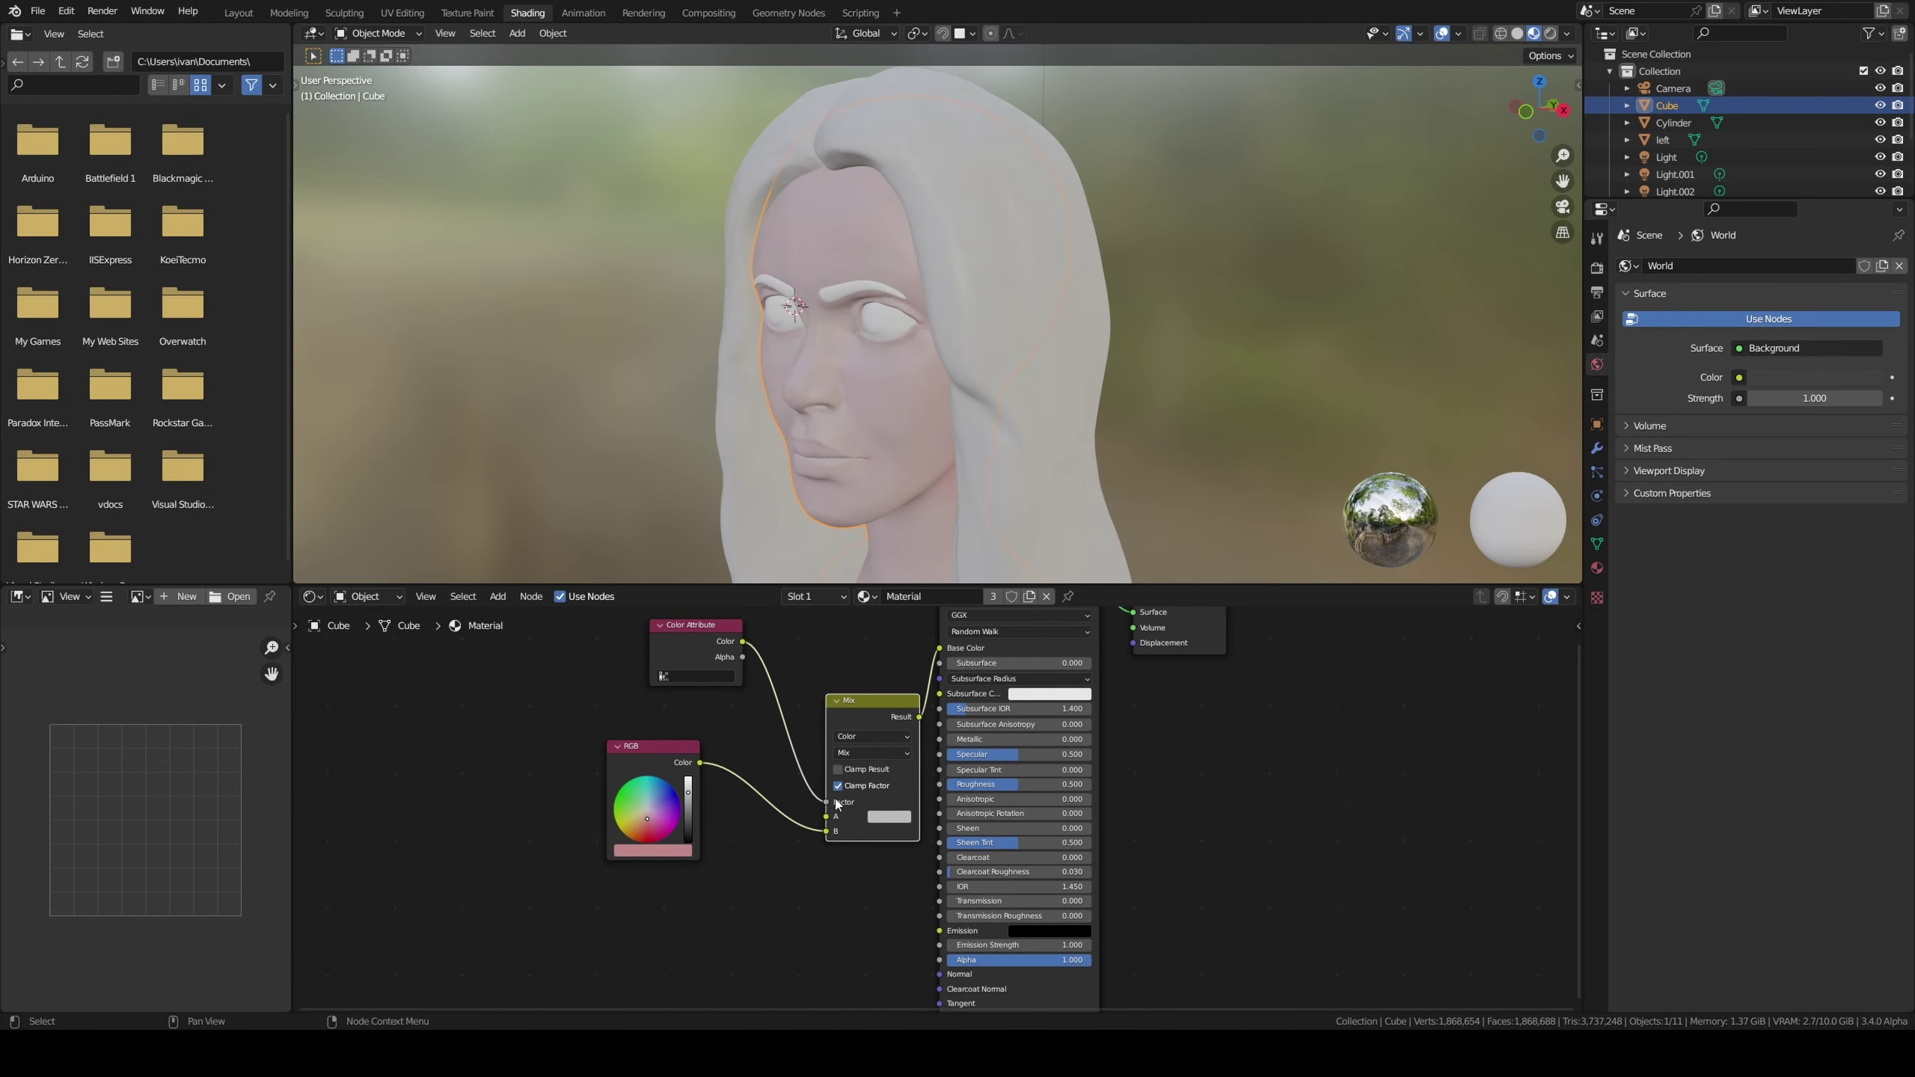
{"action": "mouse_move", "coordinate": [859, 803]}
{"action": "left_mouse_down"}
{"action": "mouse_move", "coordinate": [893, 802]}
{"action": "mouse_move", "coordinate": [849, 802]}
{"action": "left_mouse_up"}
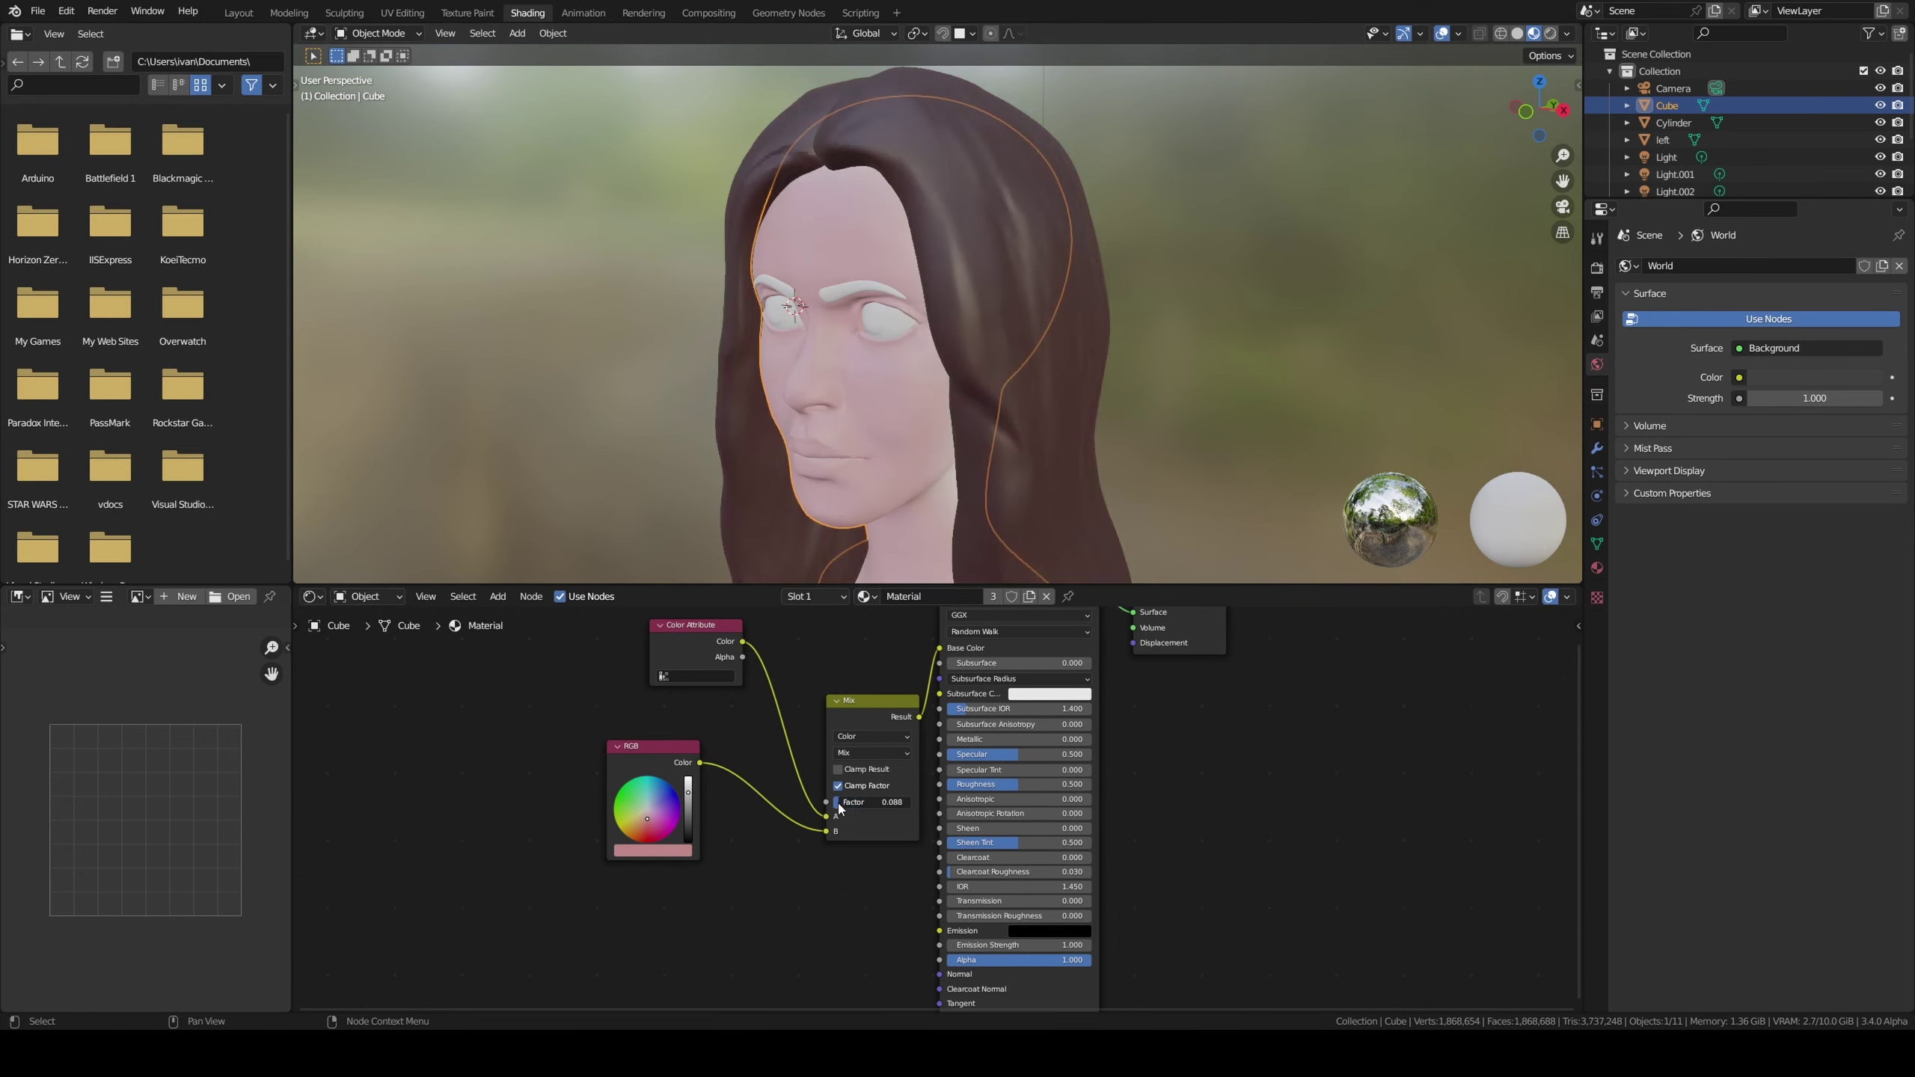
{"action": "key", "text": "ctrl+s"}
{"action": "type", "text": "head"}
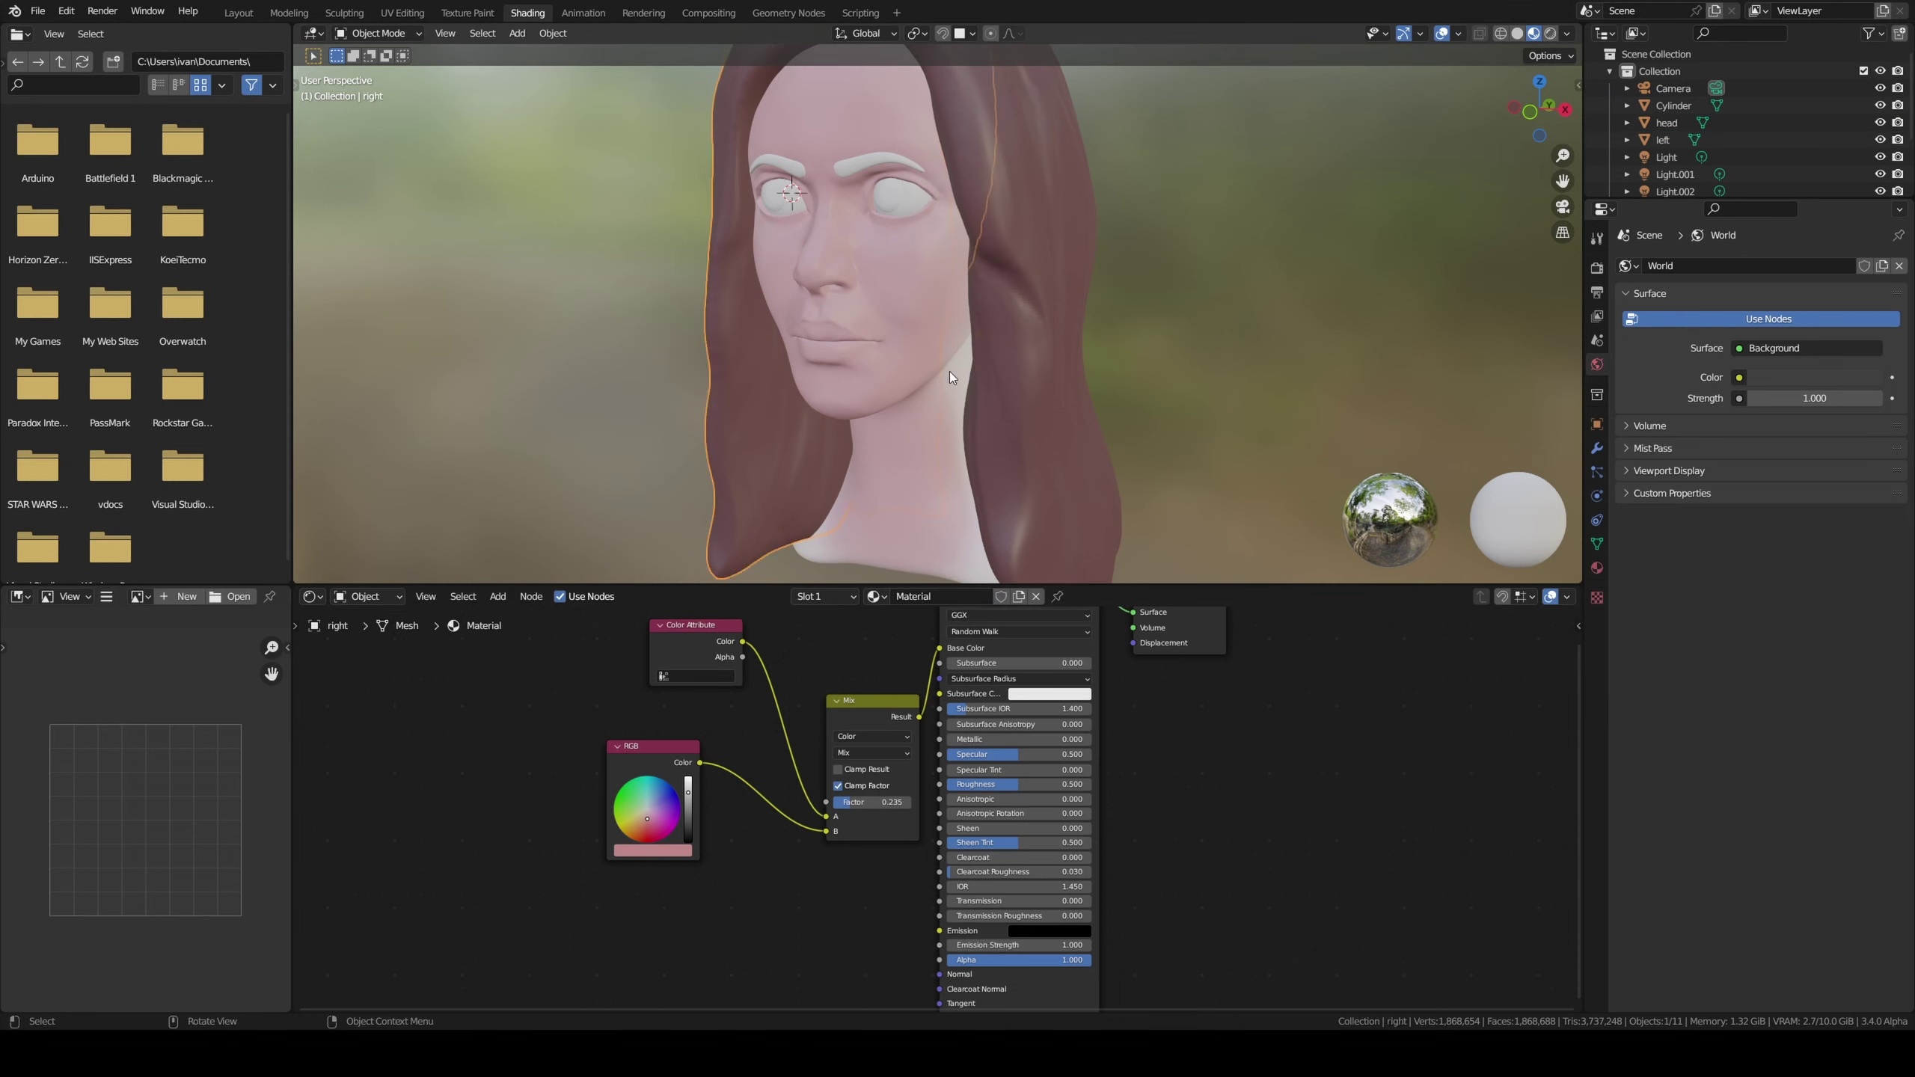
Step: Assign Material.002 to the eyeballs, make it rougher, and save the file
{"action": "left_click", "coordinate": [904, 194]}
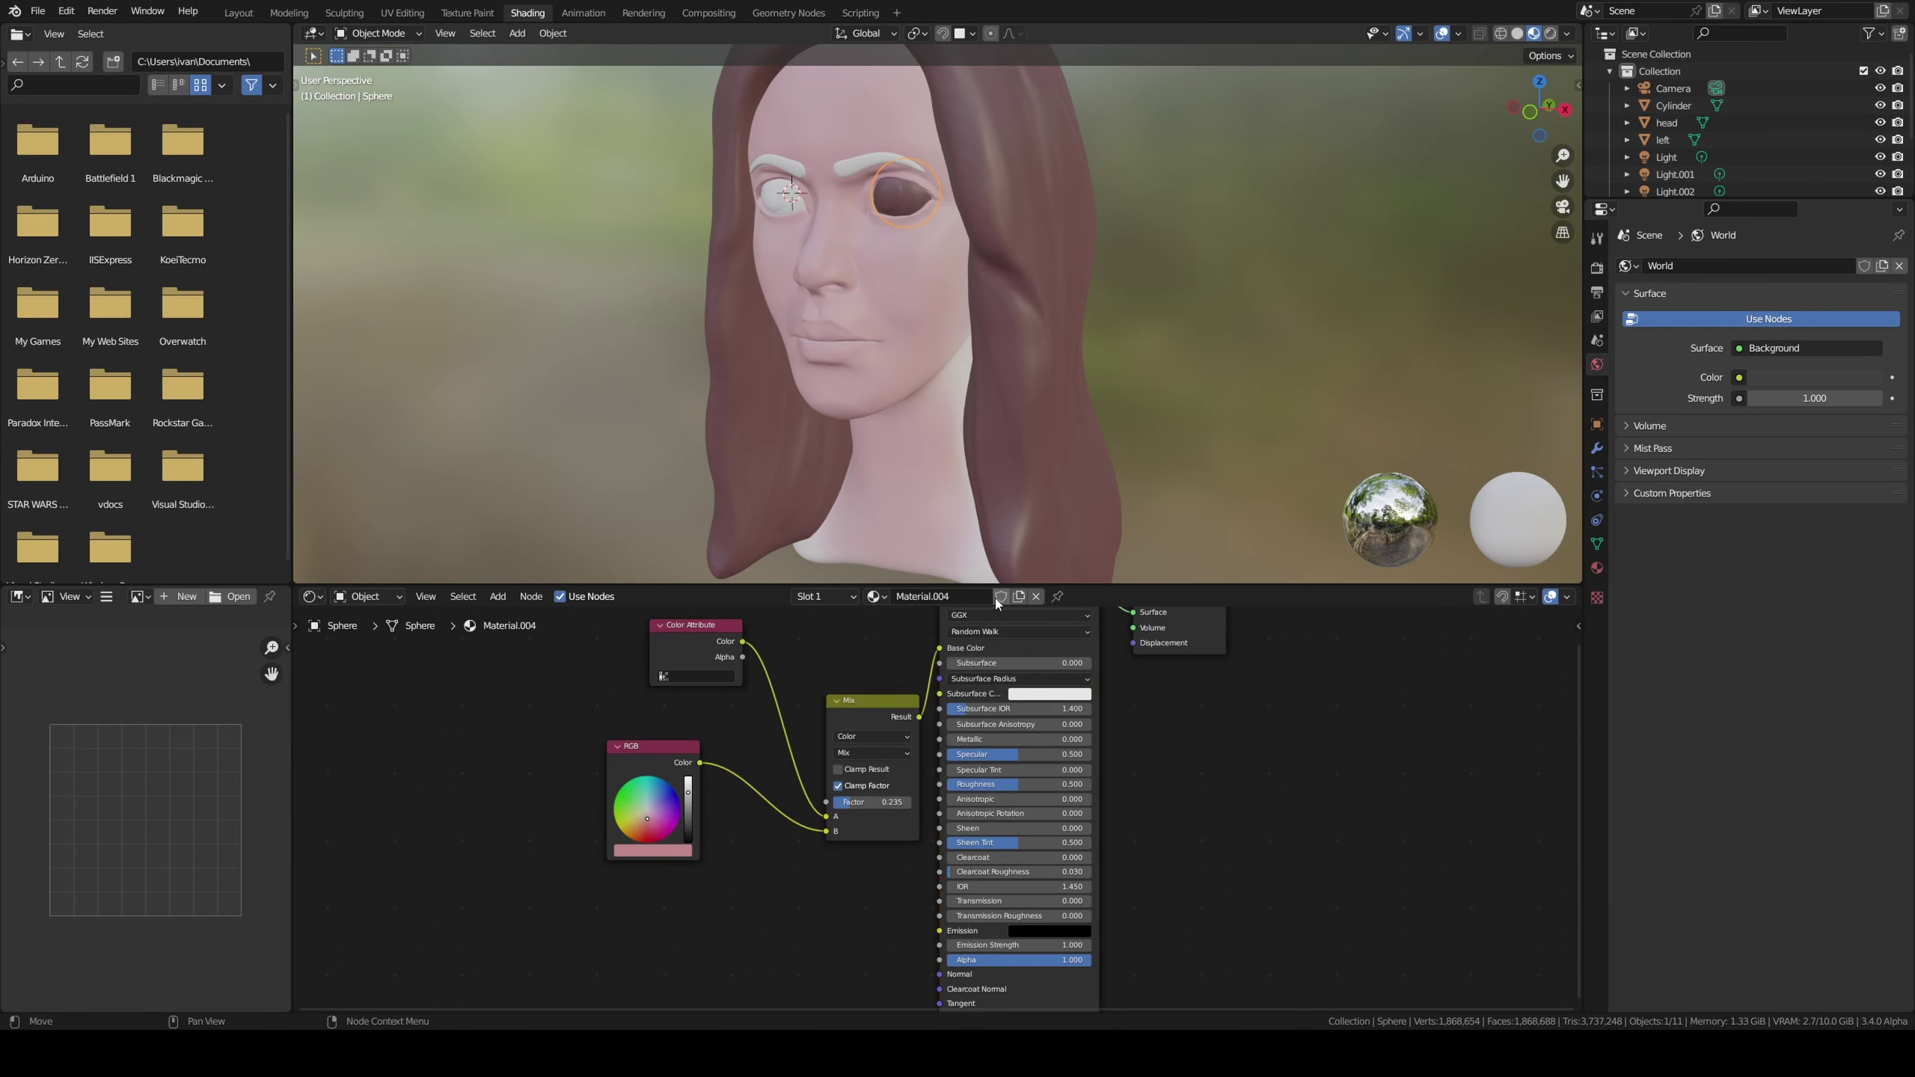
{"action": "left_click", "coordinate": [785, 198]}
{"action": "left_click", "coordinate": [899, 596]}
{"action": "left_click", "coordinate": [941, 655]}
{"action": "left_click", "coordinate": [1198, 353]}
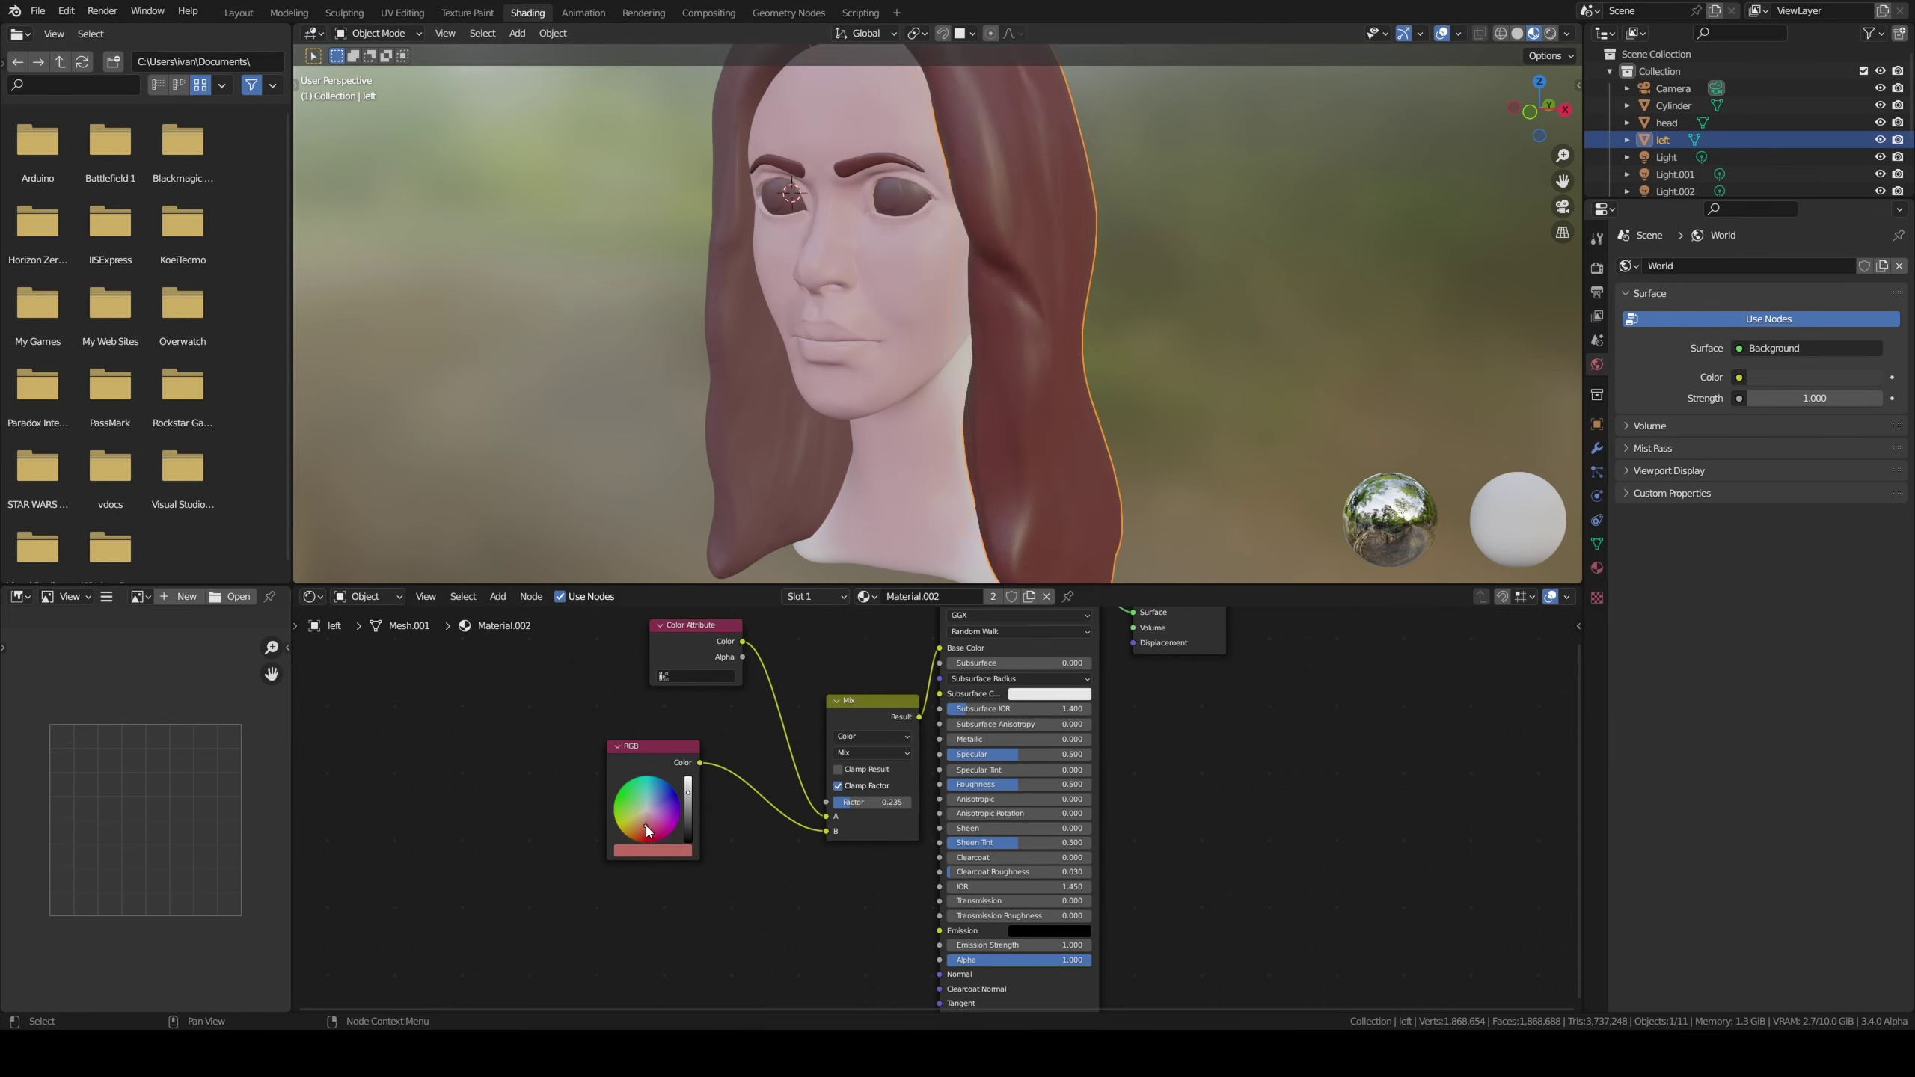
{"action": "left_click_drag", "start_coordinate": [1022, 734], "coordinate": [1051, 718]}
{"action": "key", "text": "ctrl+s"}
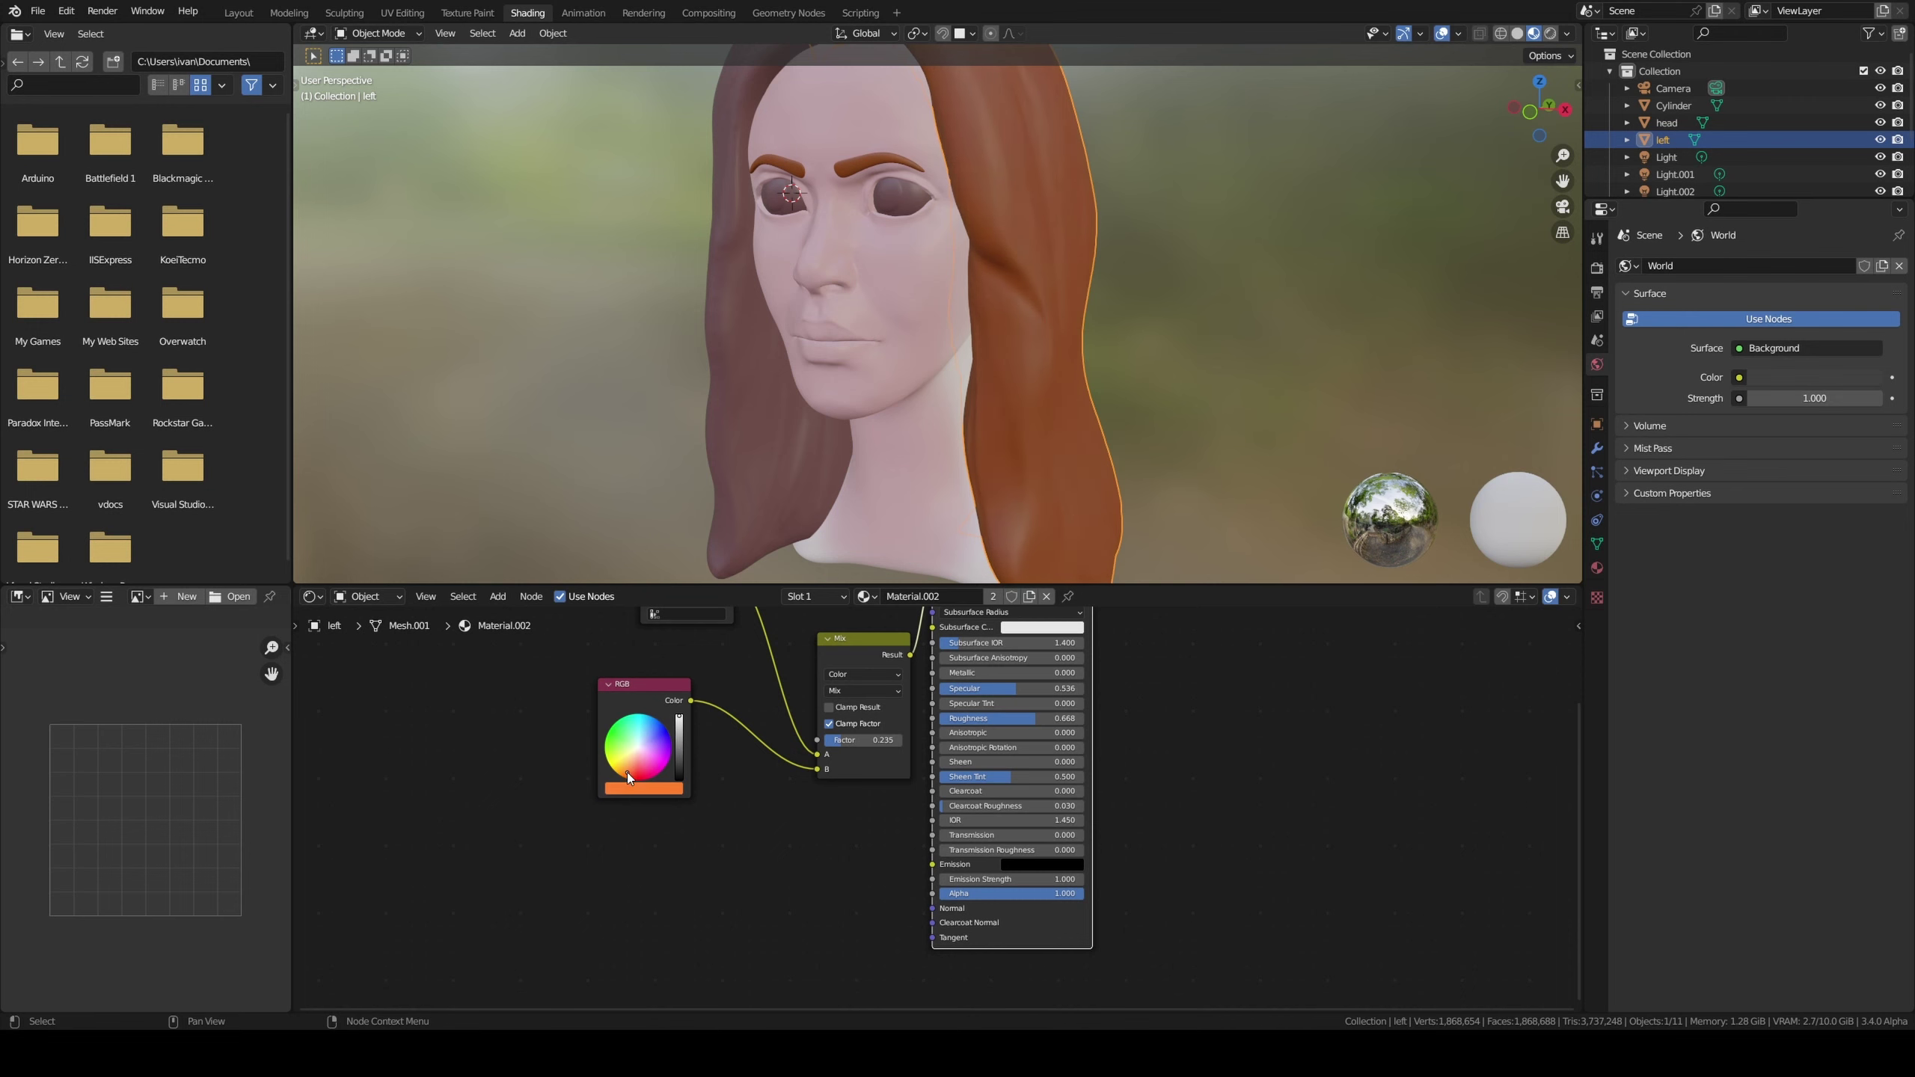
{"action": "left_click", "coordinate": [904, 194]}
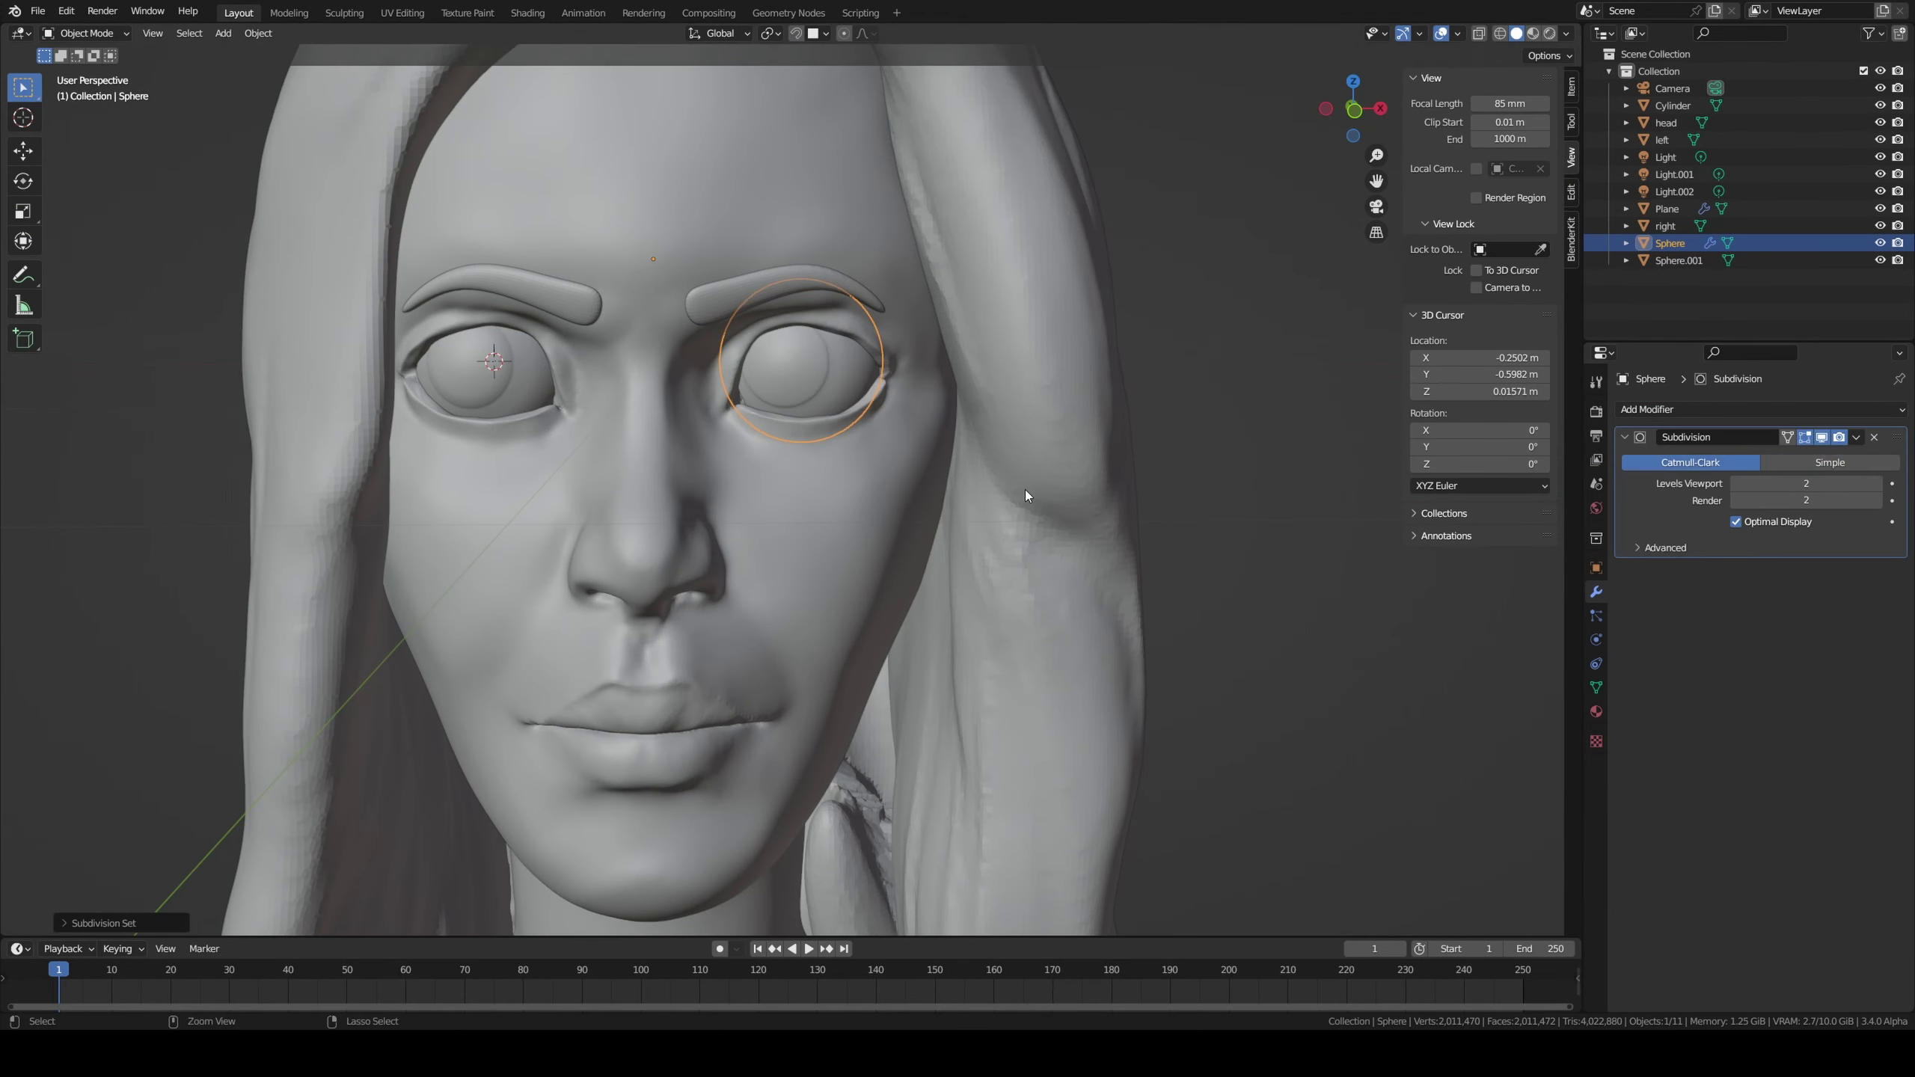
Step: In Edit Mode on the eyeball, assign a different material to the iris
{"action": "scroll", "coordinate": [978, 333], "scroll_direction": "up", "scroll_amount": 4}
{"action": "key", "text": "ctrl+1"}
{"action": "key", "text": "Tab"}
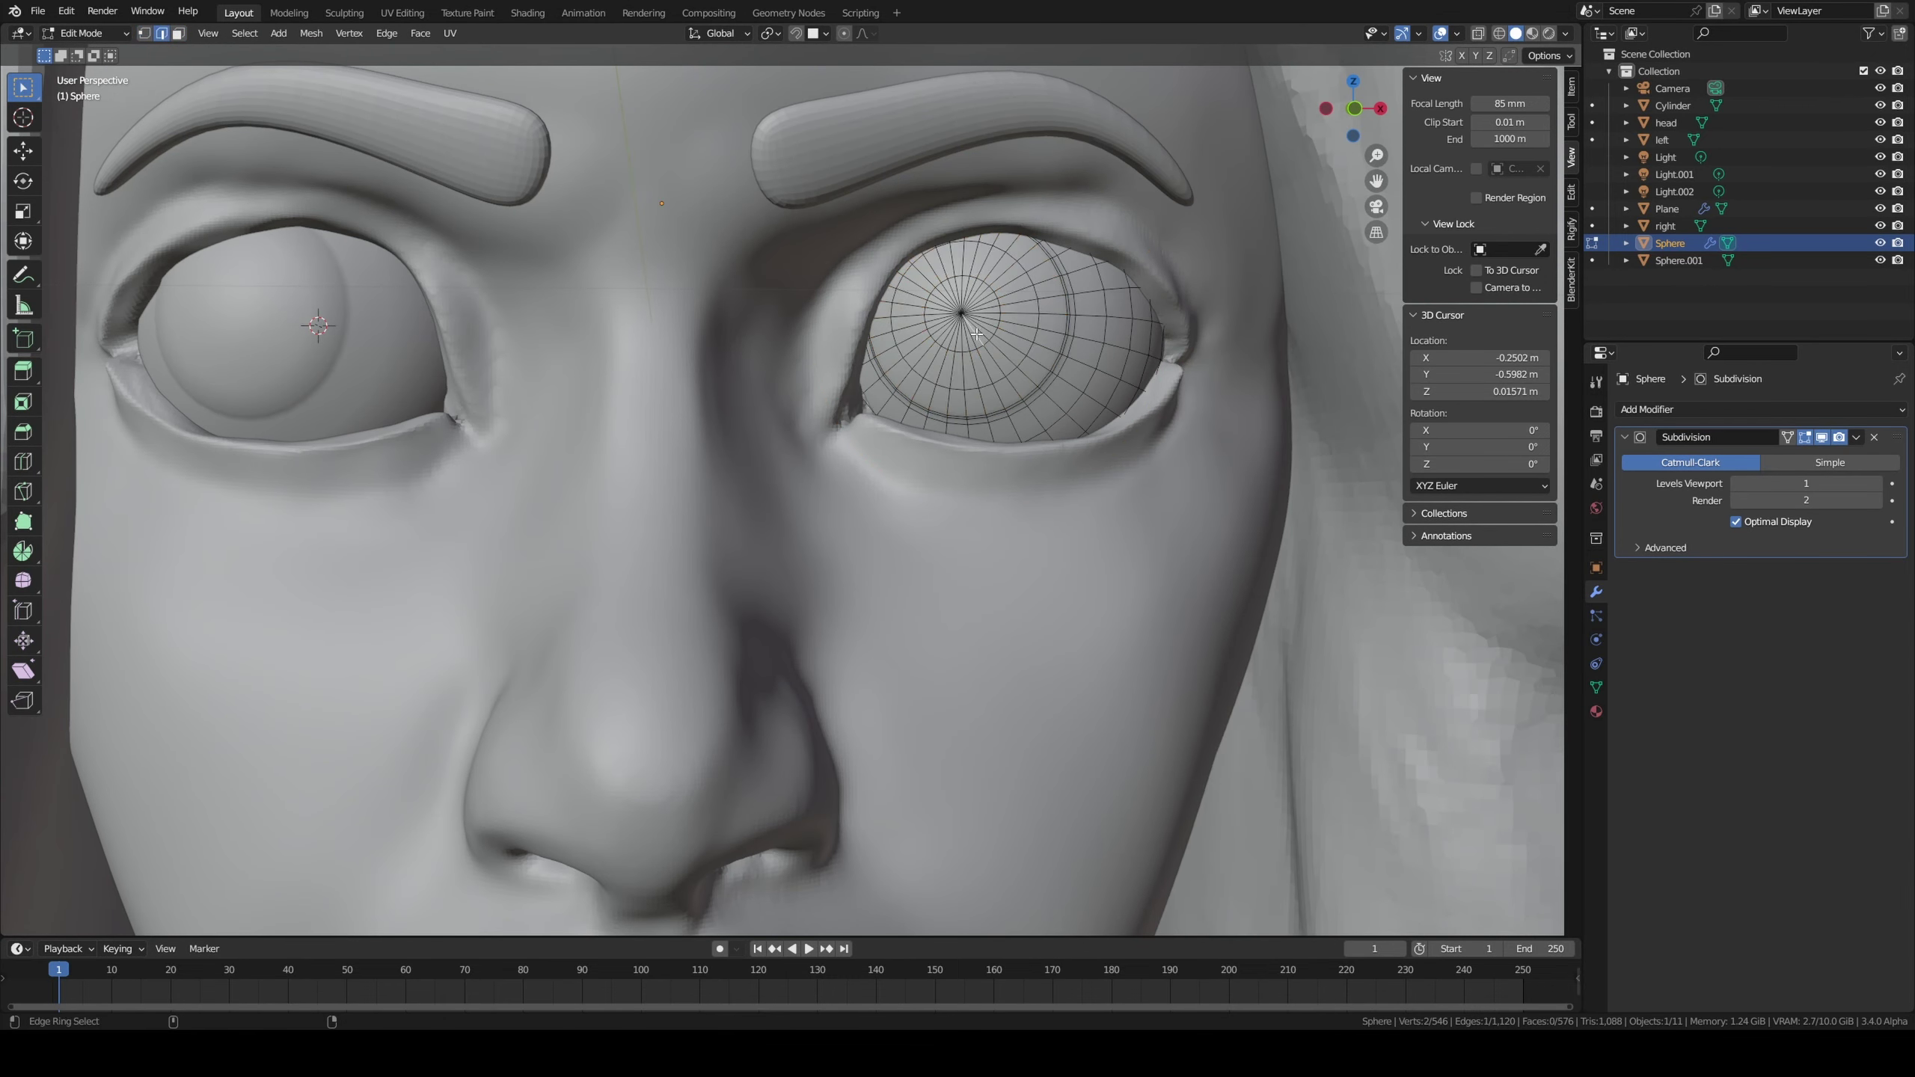
{"action": "middle_click_drag", "start_coordinate": [956, 339], "coordinate": [1132, 324]}
{"action": "left_click", "coordinate": [1597, 711]}
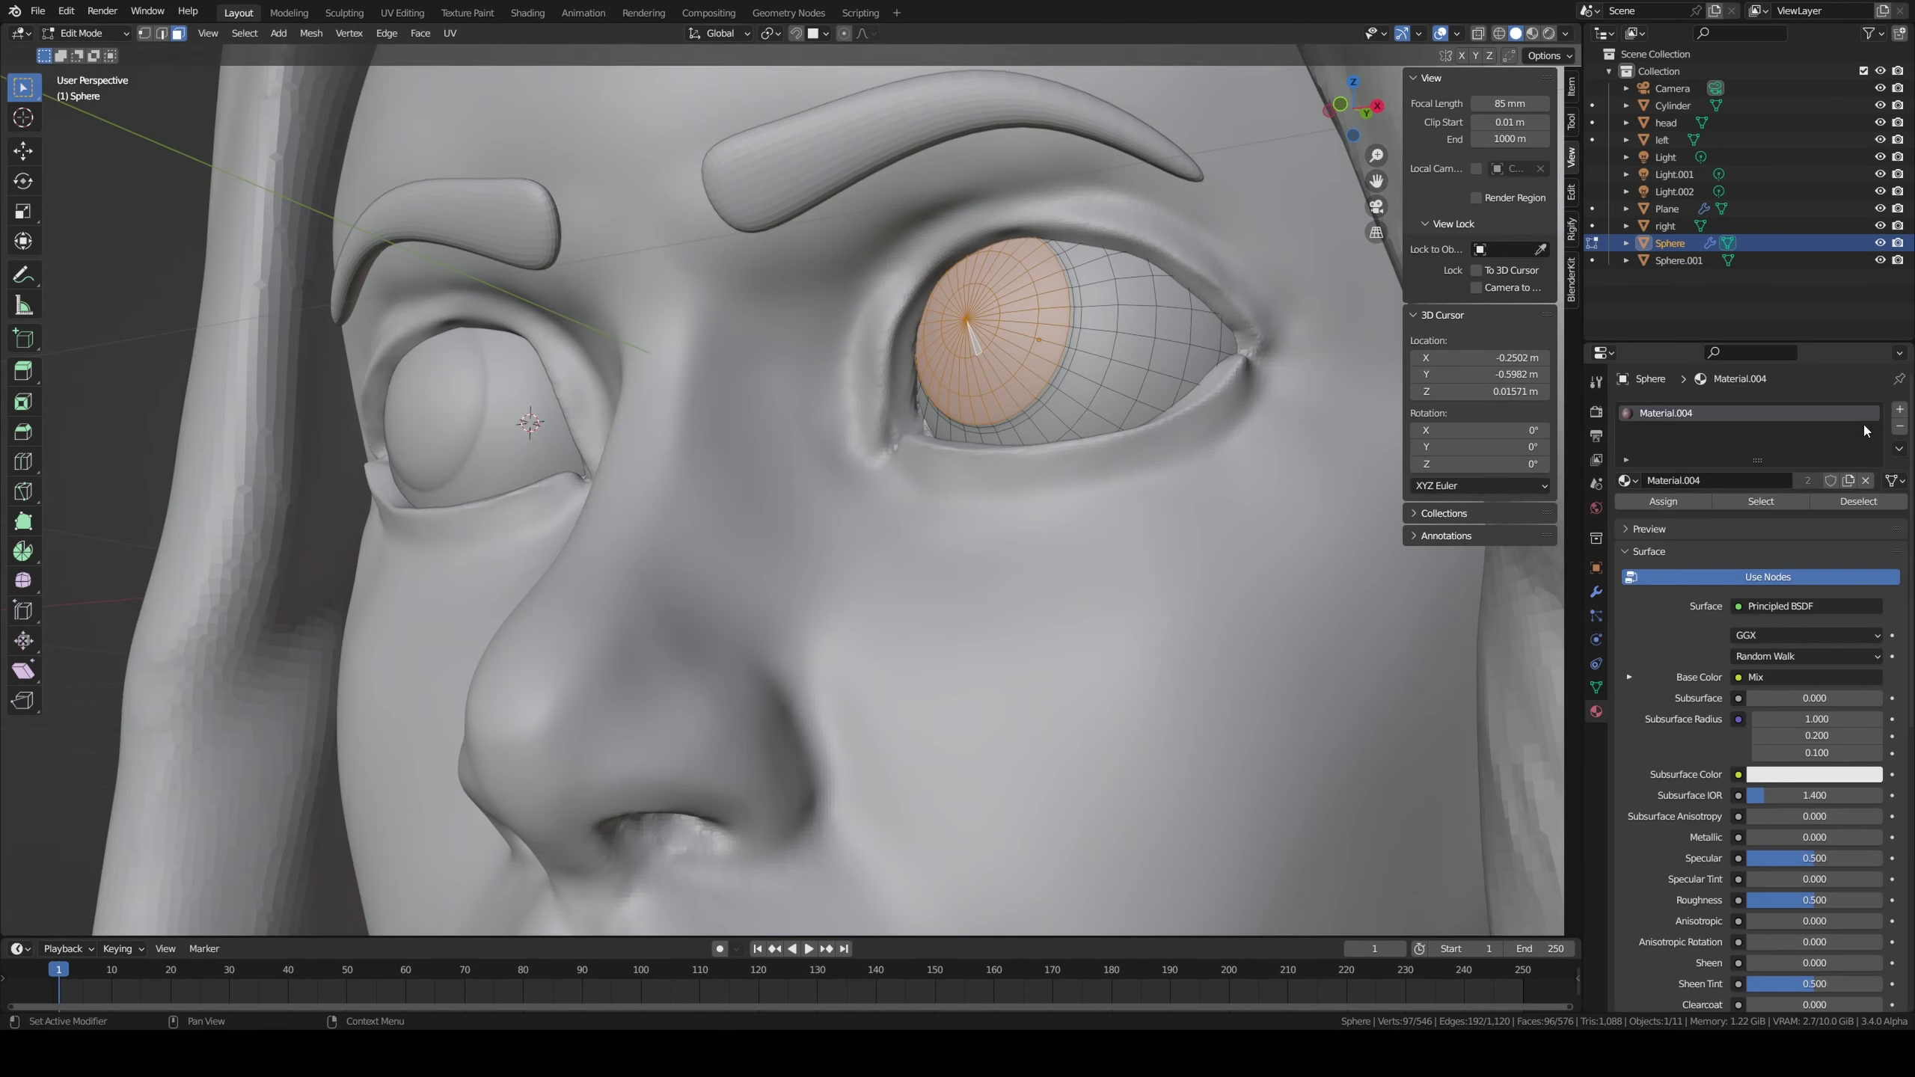
{"action": "scroll", "coordinate": [1866, 438], "scroll_direction": "up", "scroll_amount": 1}
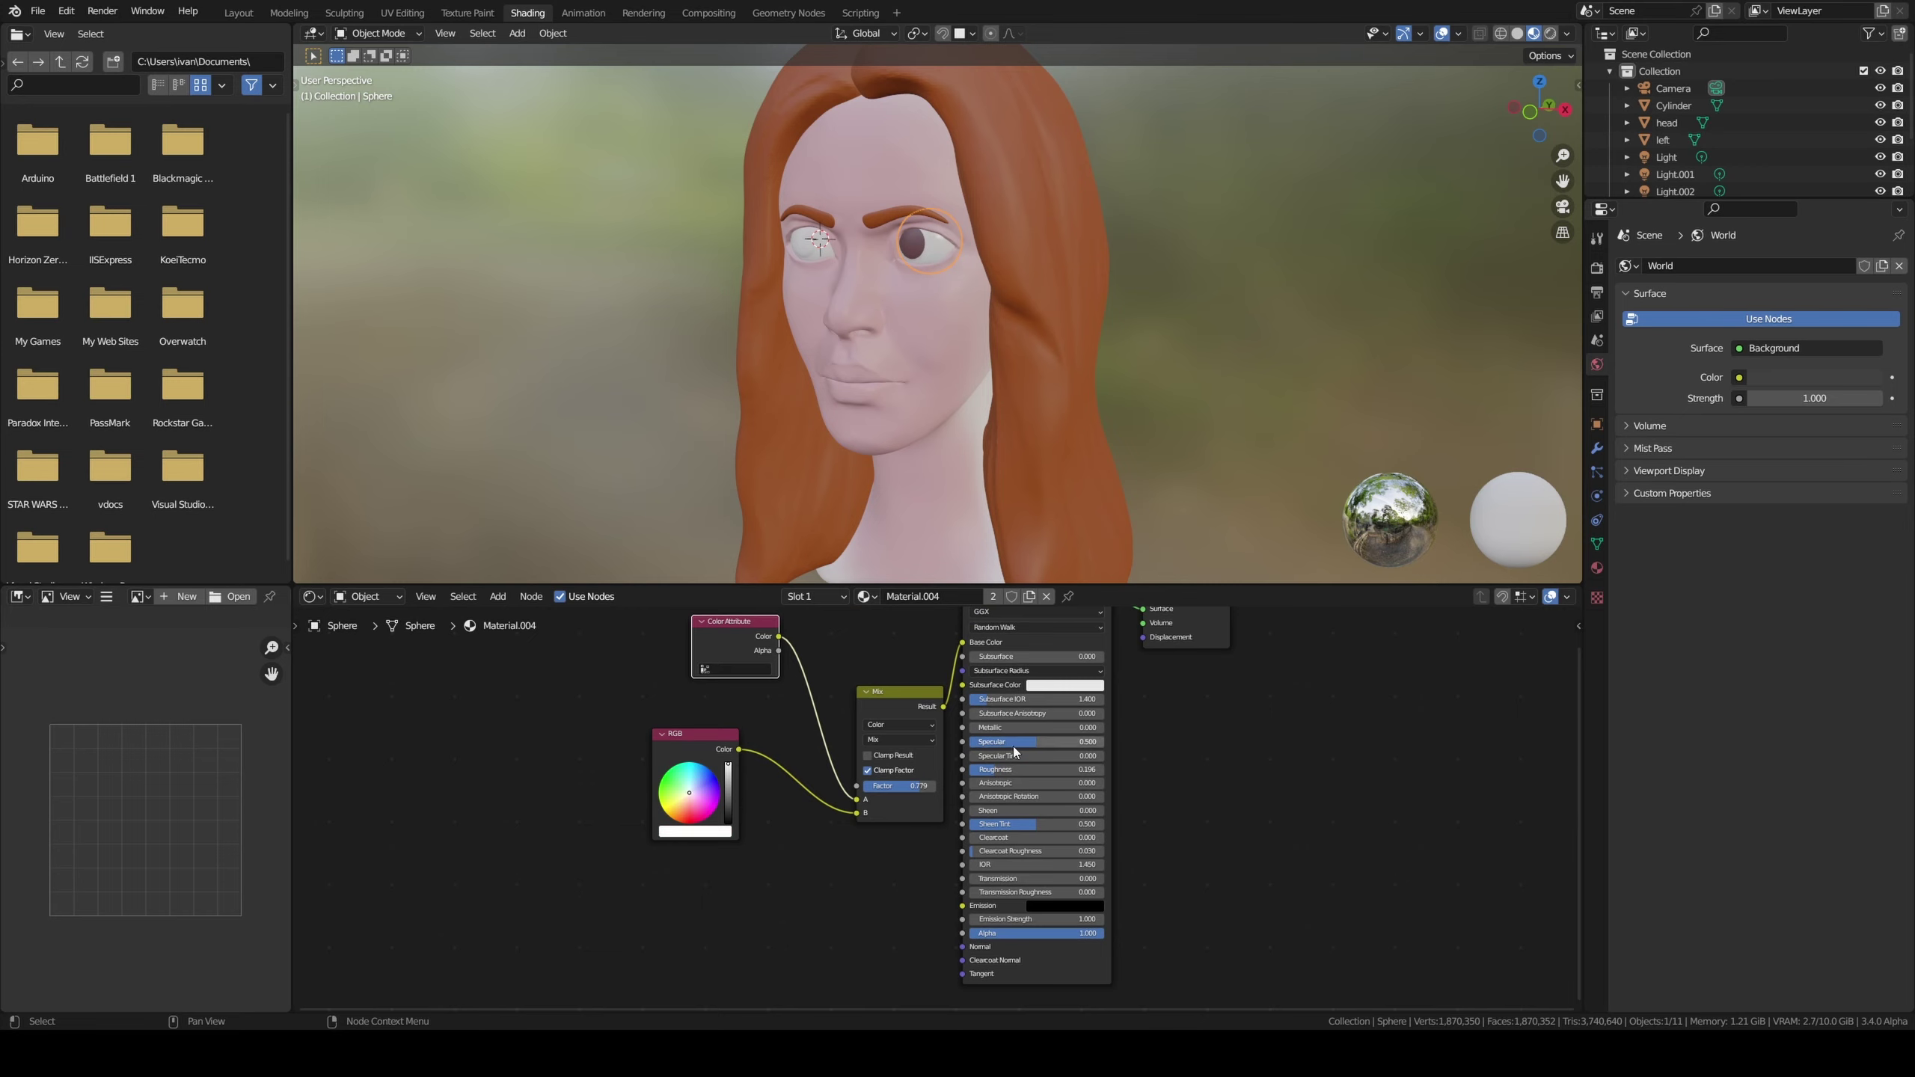
{"action": "left_click", "coordinate": [867, 597]}
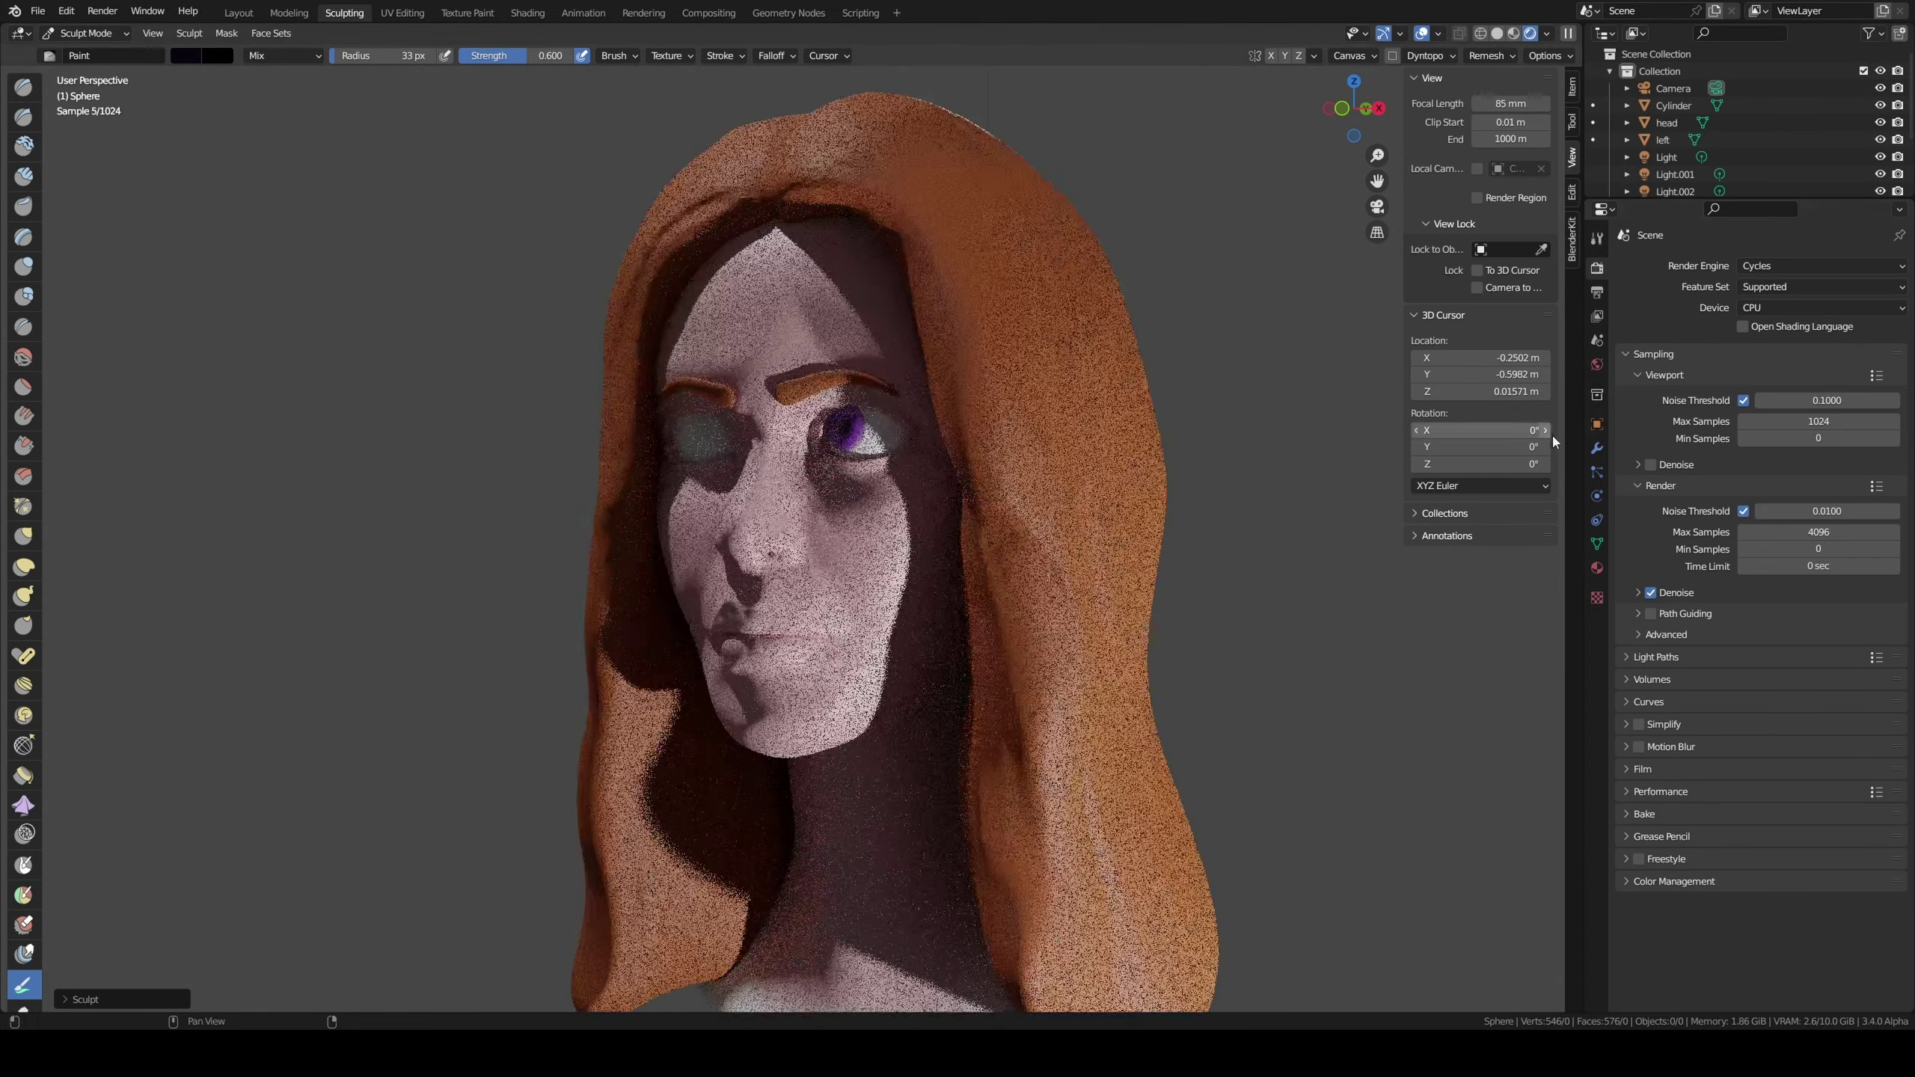
Step: Switch rendering to Cycles and set the light's power to 500 W
{"action": "left_click", "coordinate": [1794, 306]}
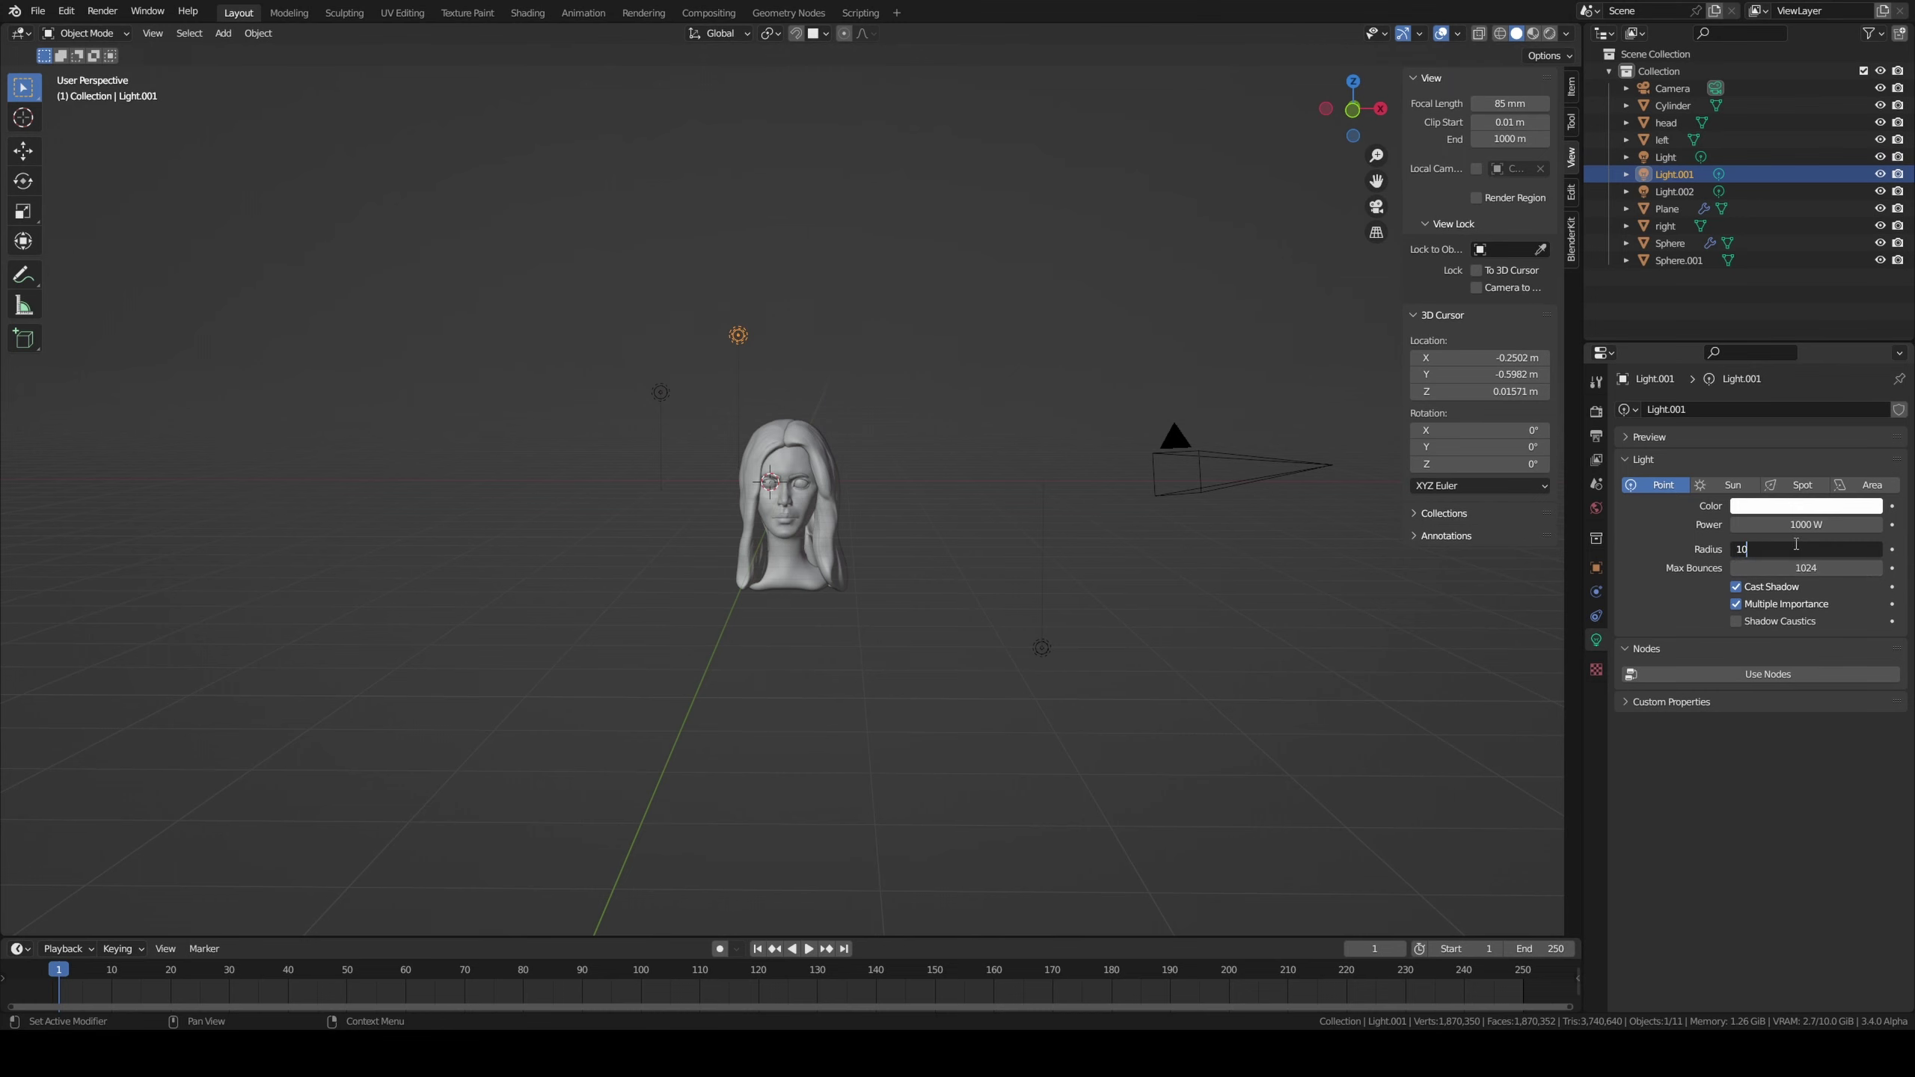
{"action": "left_click", "coordinate": [1550, 32]}
{"action": "left_click", "coordinate": [1820, 524]}
{"action": "type", "text": "500"}
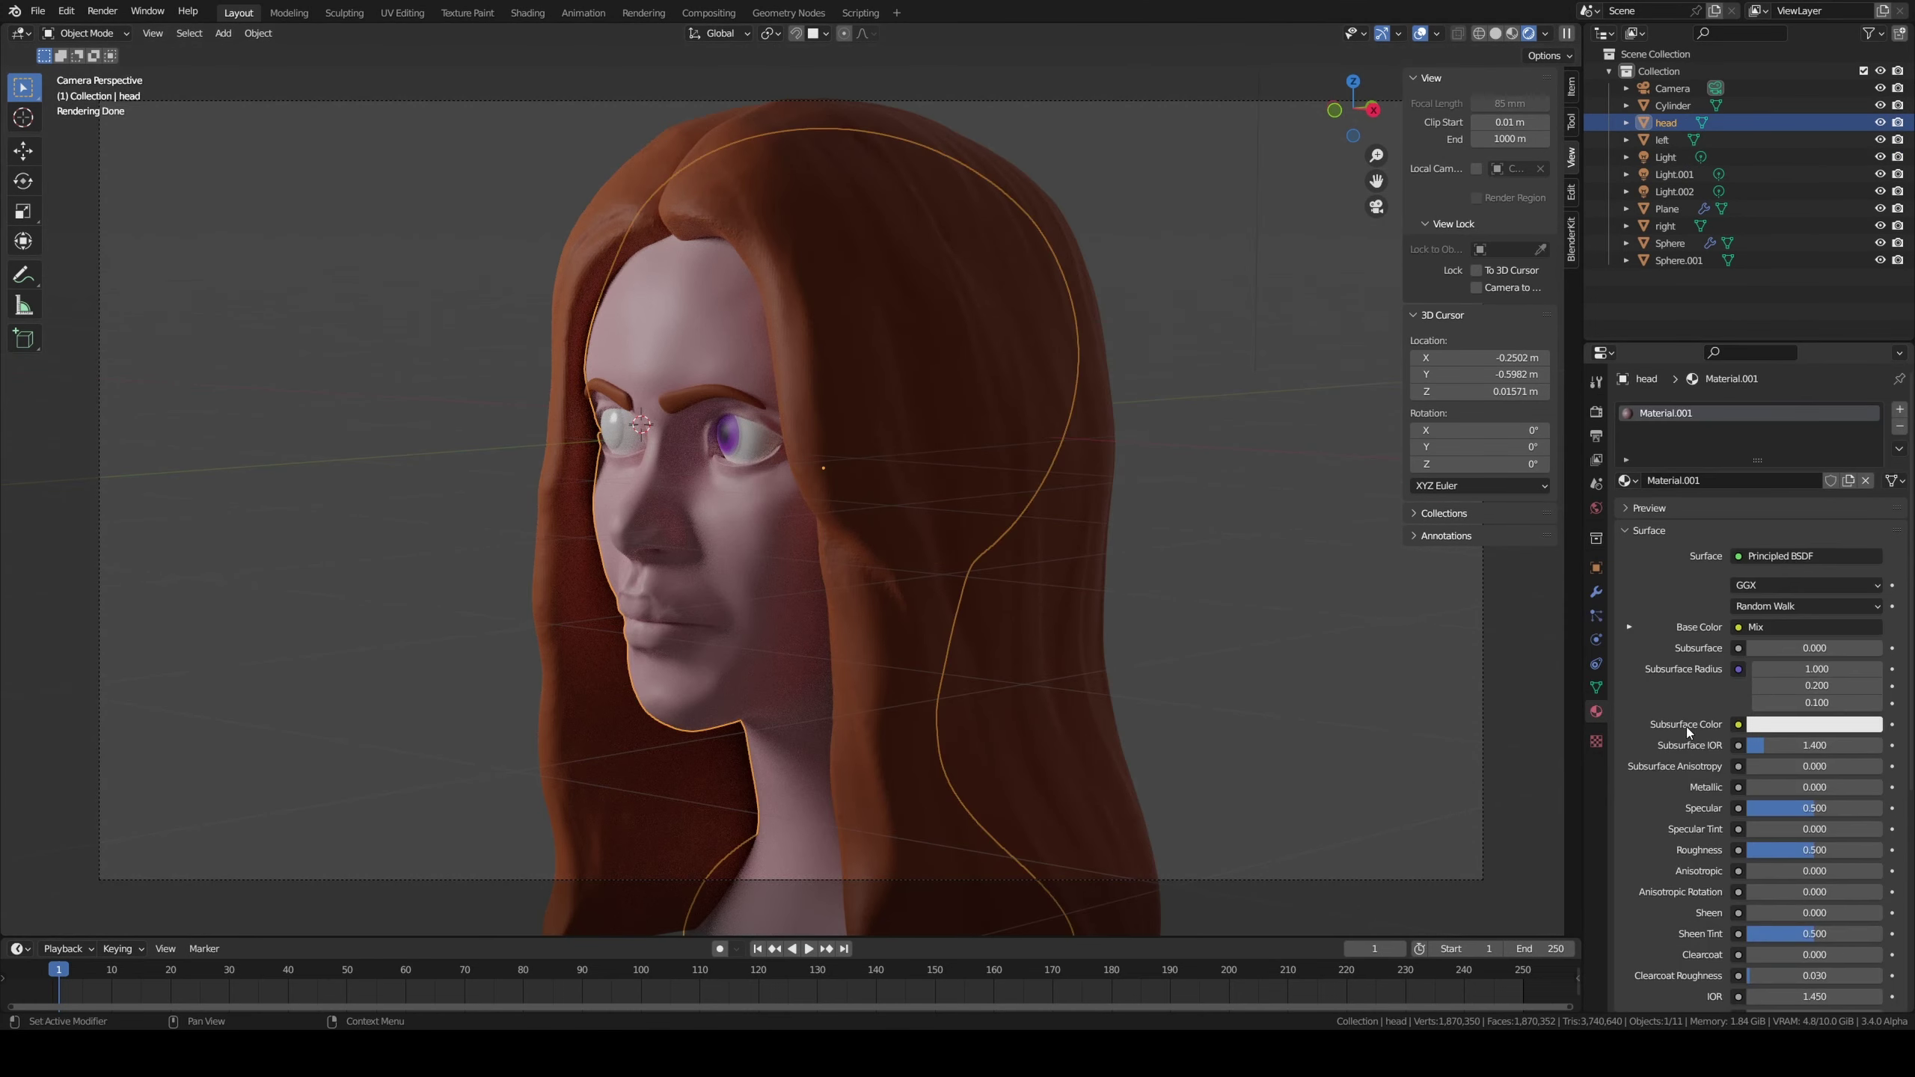
{"action": "scroll", "coordinate": [1686, 727], "scroll_direction": "down", "scroll_amount": 3}
{"action": "scroll", "coordinate": [1793, 683], "scroll_direction": "down", "scroll_amount": 2}
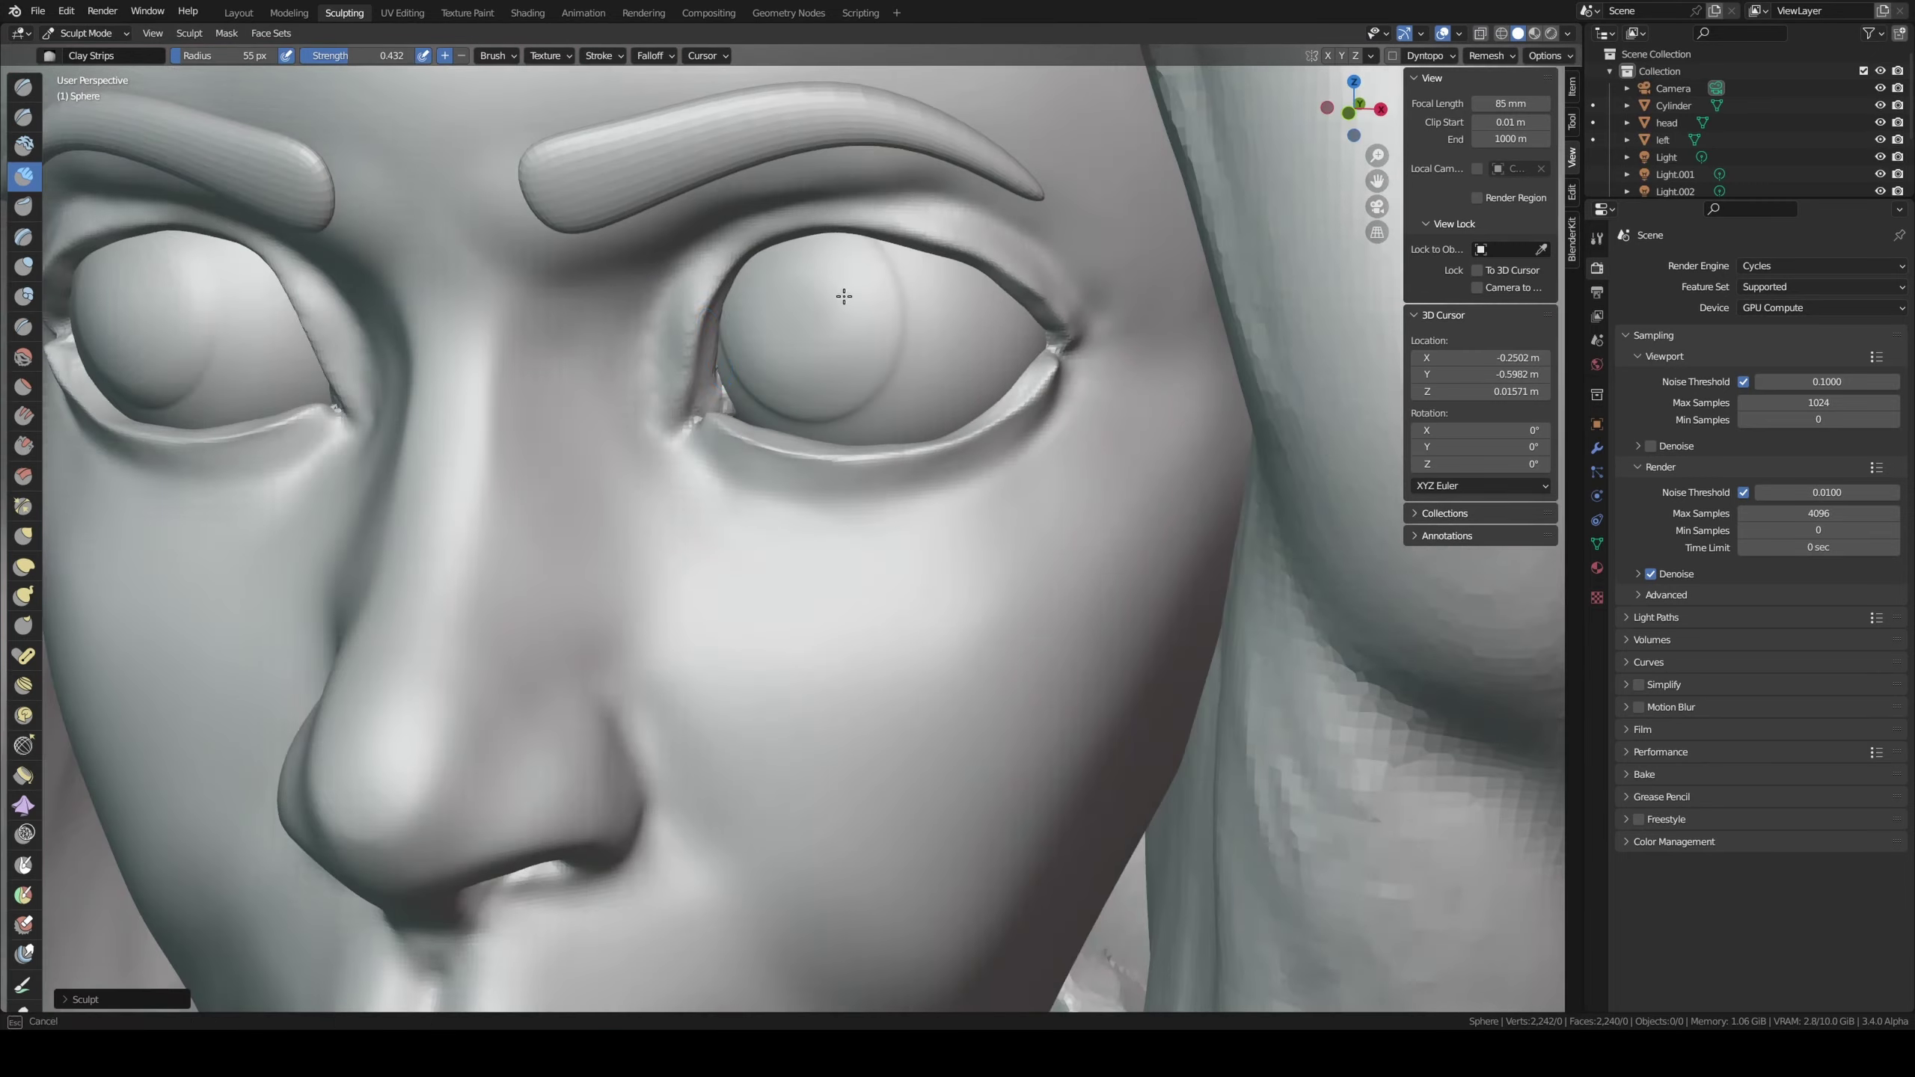
Step: Apply the eyeball's modifier and enter Edit Mode on its mesh
{"action": "key", "text": "r"}
{"action": "key", "text": "Escape"}
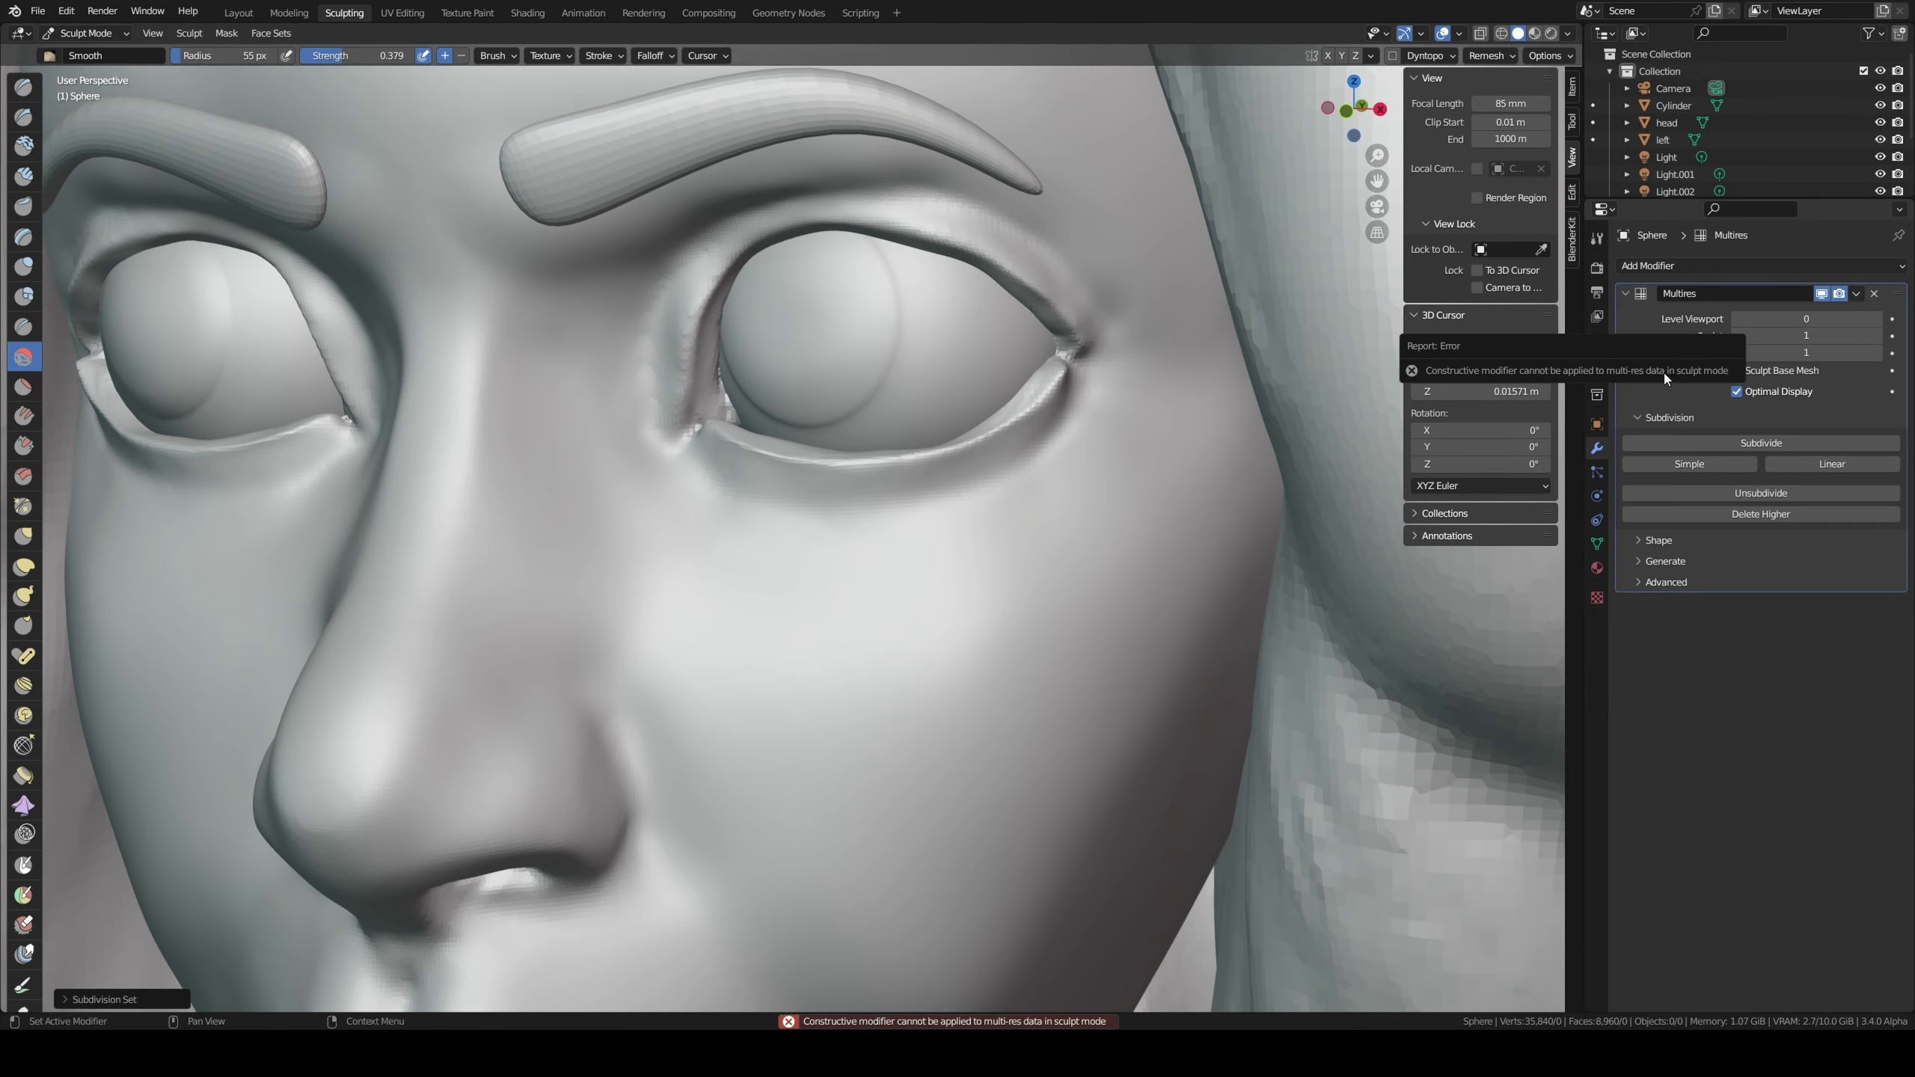
{"action": "key", "text": "ctrl+a"}
{"action": "key", "text": "Tab"}
Step: Delete the eyeball's centre pole and relax the hole's border into a smooth circle
{"action": "scroll", "coordinate": [825, 257], "scroll_direction": "up", "scroll_amount": 5}
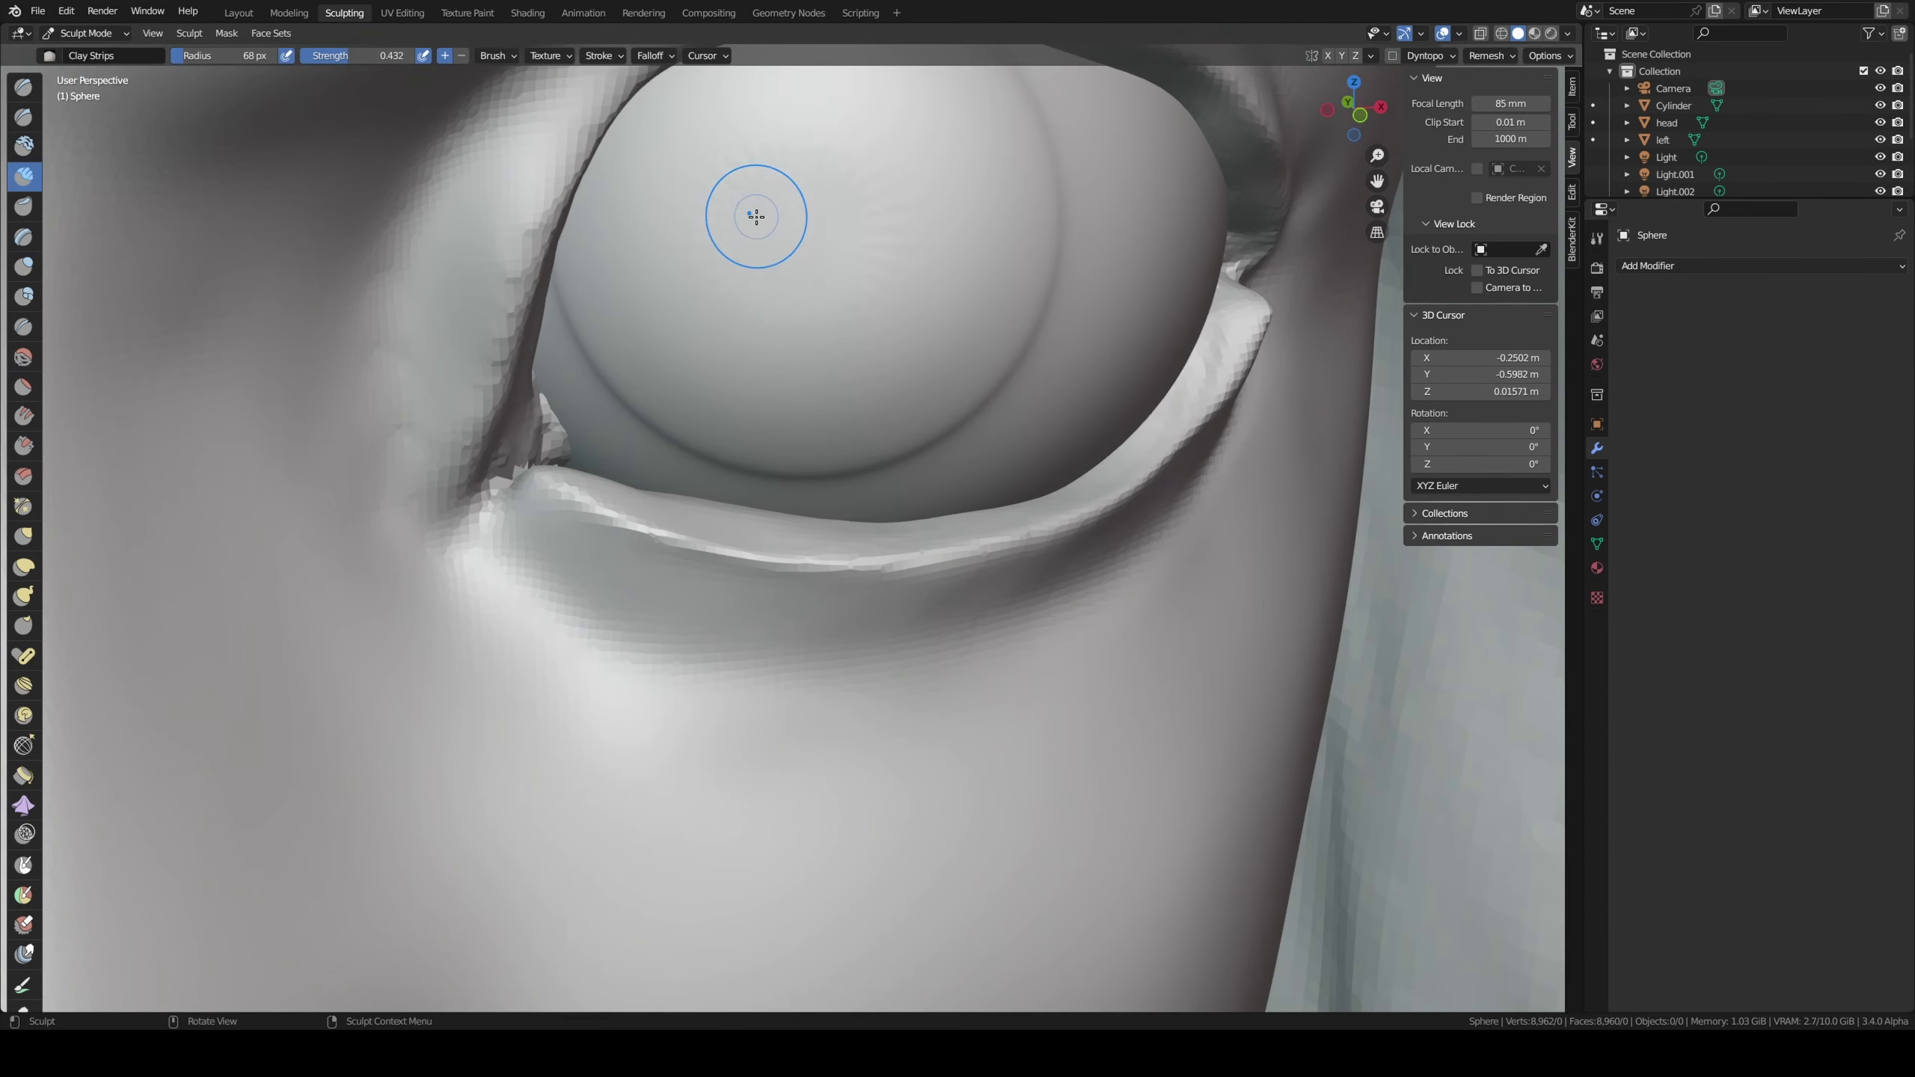
{"action": "scroll", "coordinate": [851, 326], "scroll_direction": "down", "scroll_amount": 3}
{"action": "scroll", "coordinate": [850, 325], "scroll_direction": "up", "scroll_amount": 3}
{"action": "key", "text": "ctrl+r"}
{"action": "key", "text": "Escape"}
{"action": "scroll", "coordinate": [795, 336], "scroll_direction": "up", "scroll_amount": 3}
{"action": "left_click", "coordinate": [884, 274]}
{"action": "key", "text": "x"}
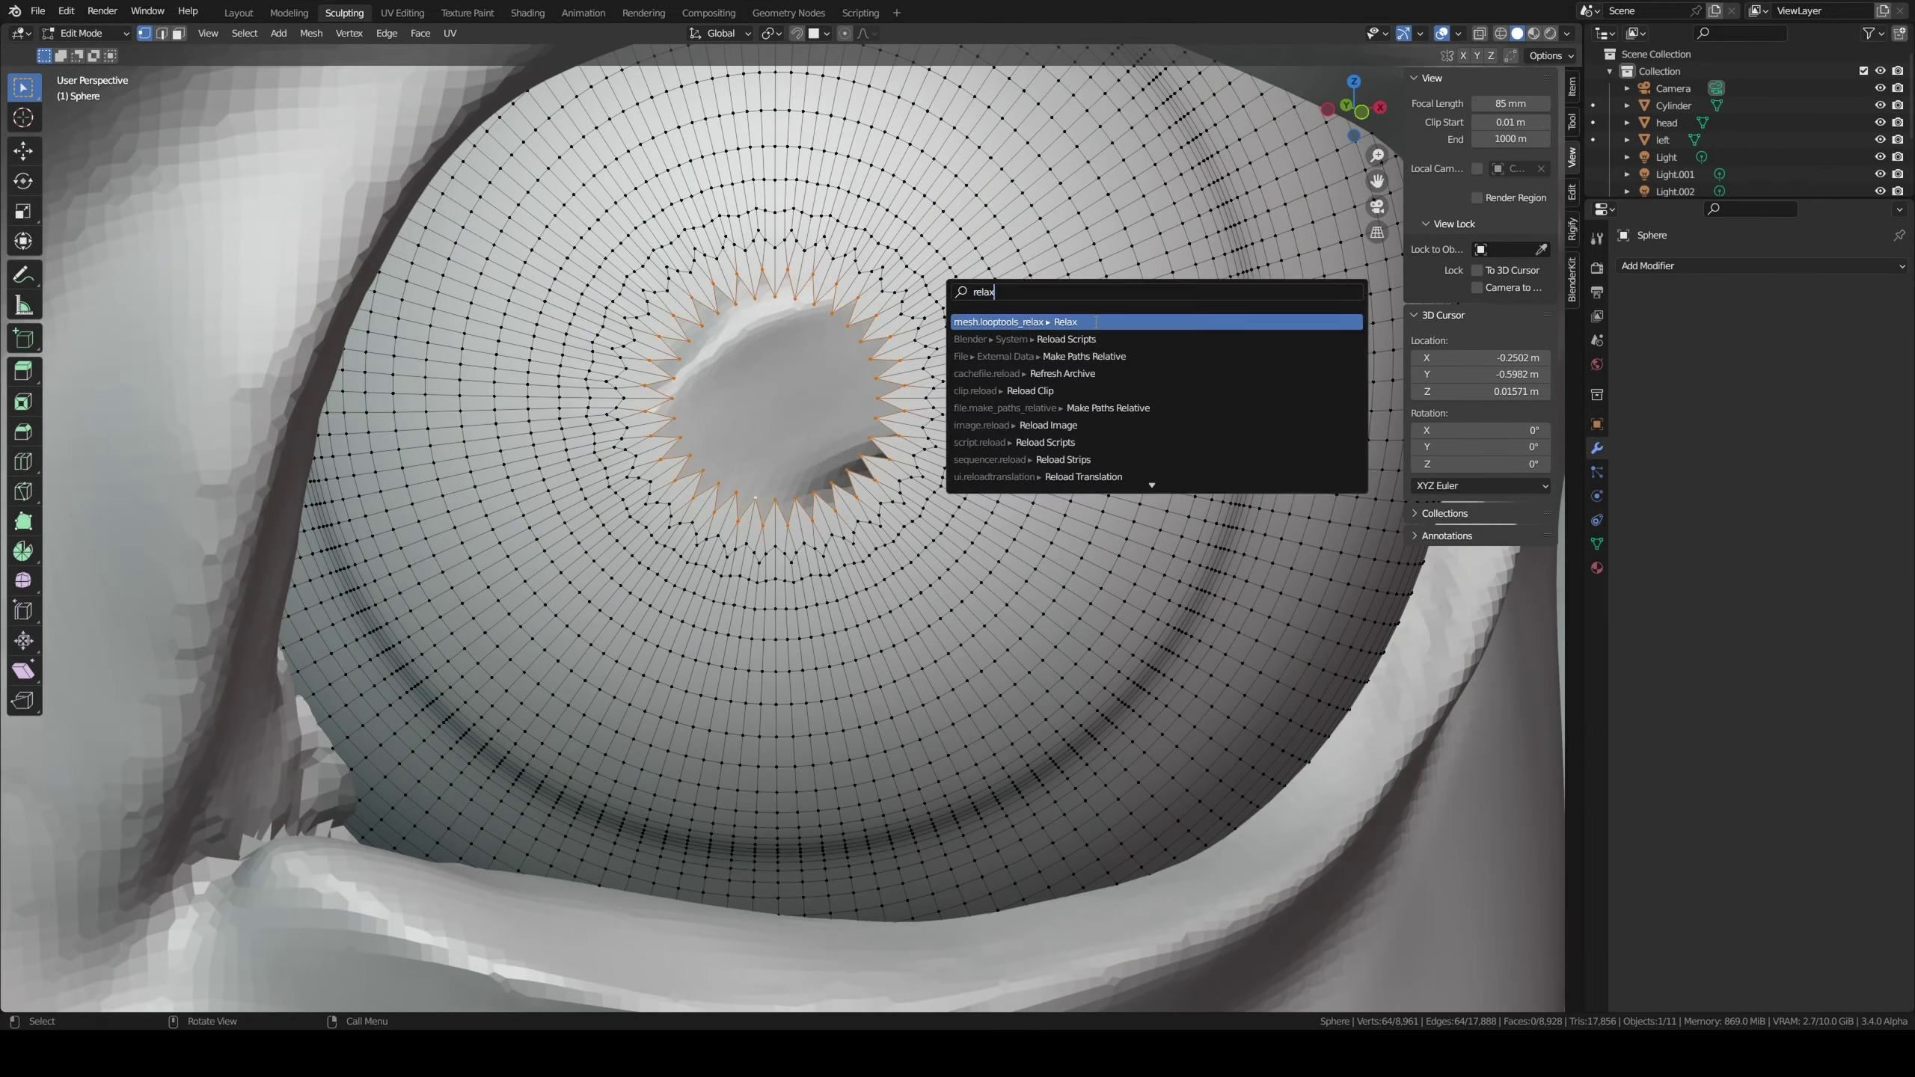
{"action": "left_click", "coordinate": [1094, 322]}
{"action": "key", "text": "g"}
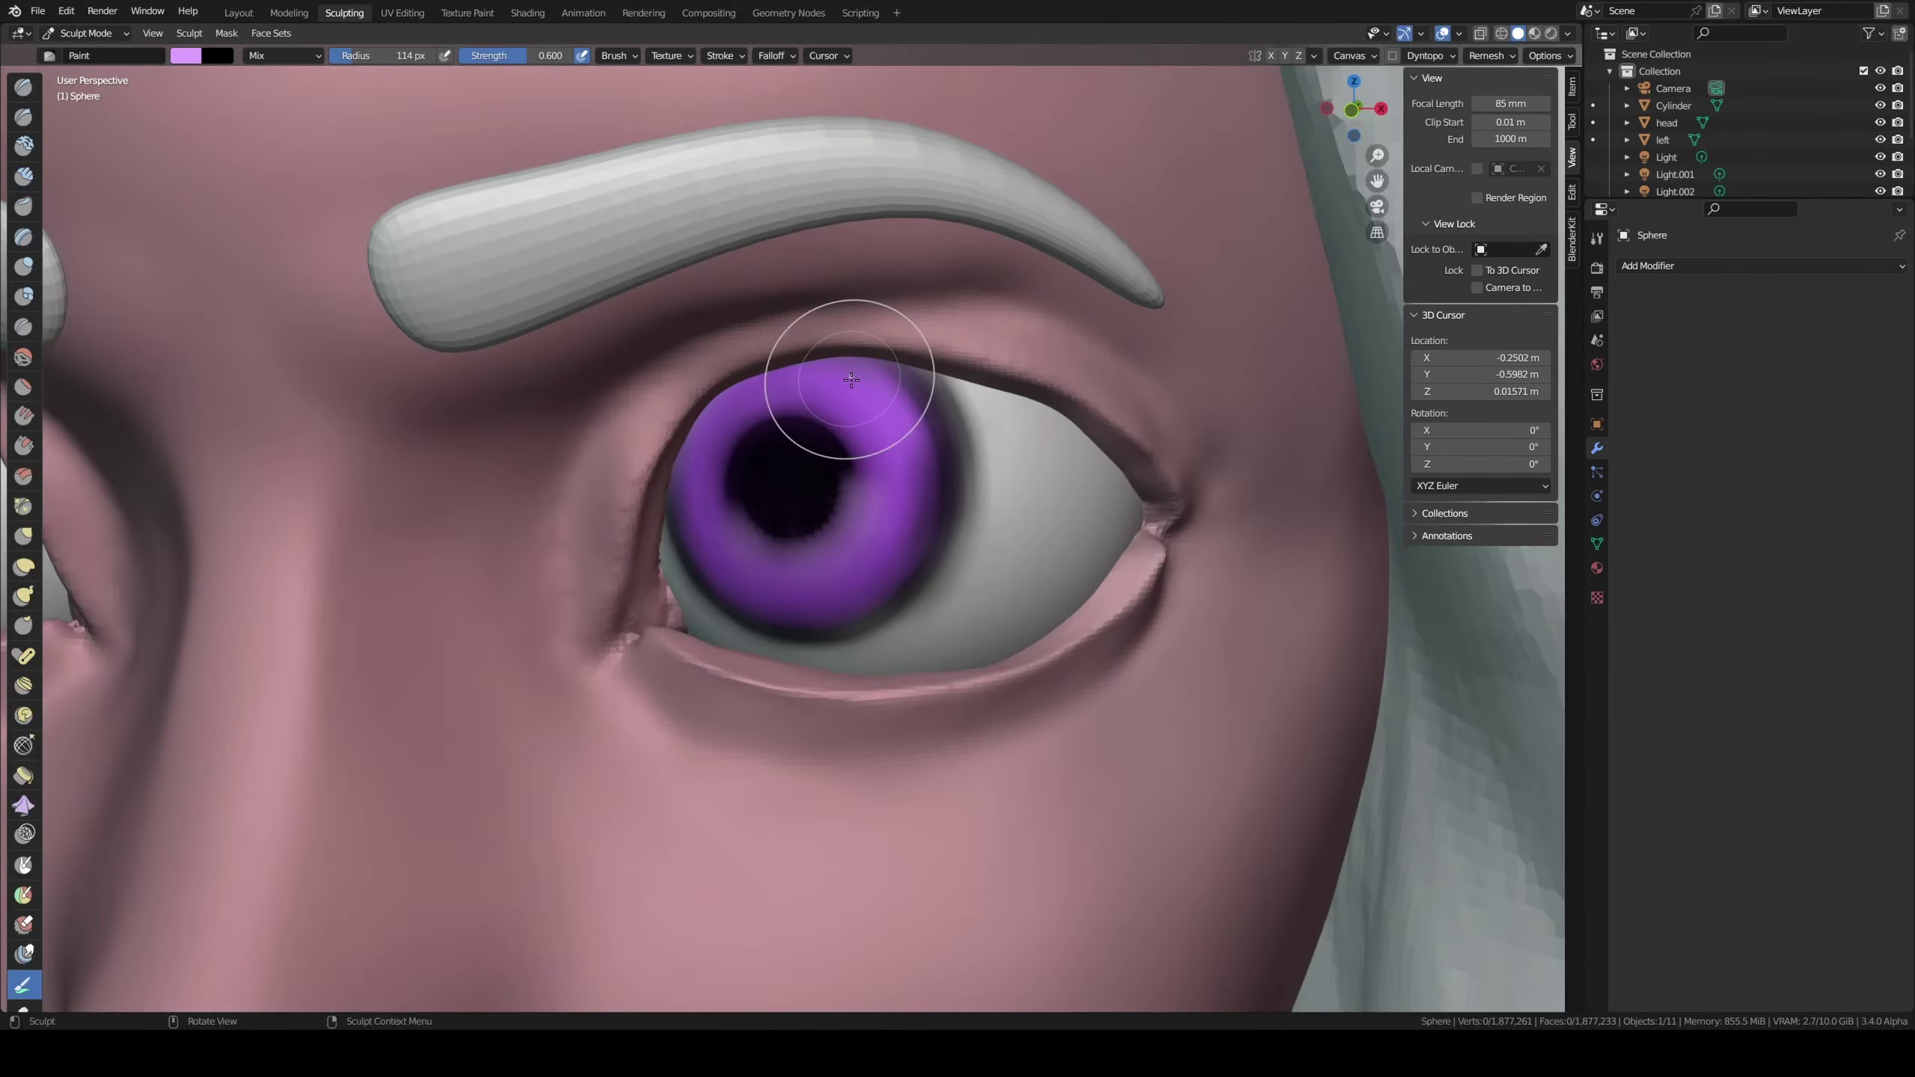
Step: Paint a dark pupil across the iris and rotate the eyes into their final direction
{"action": "key", "text": "f"}
{"action": "left_click", "coordinate": [720, 525]}
{"action": "mouse_move", "coordinate": [843, 490]}
{"action": "left_mouse_down", "text": "ctrl"}
{"action": "mouse_move", "coordinate": [822, 453]}
{"action": "mouse_move", "coordinate": [766, 505]}
{"action": "left_mouse_up", "text": "ctrl"}
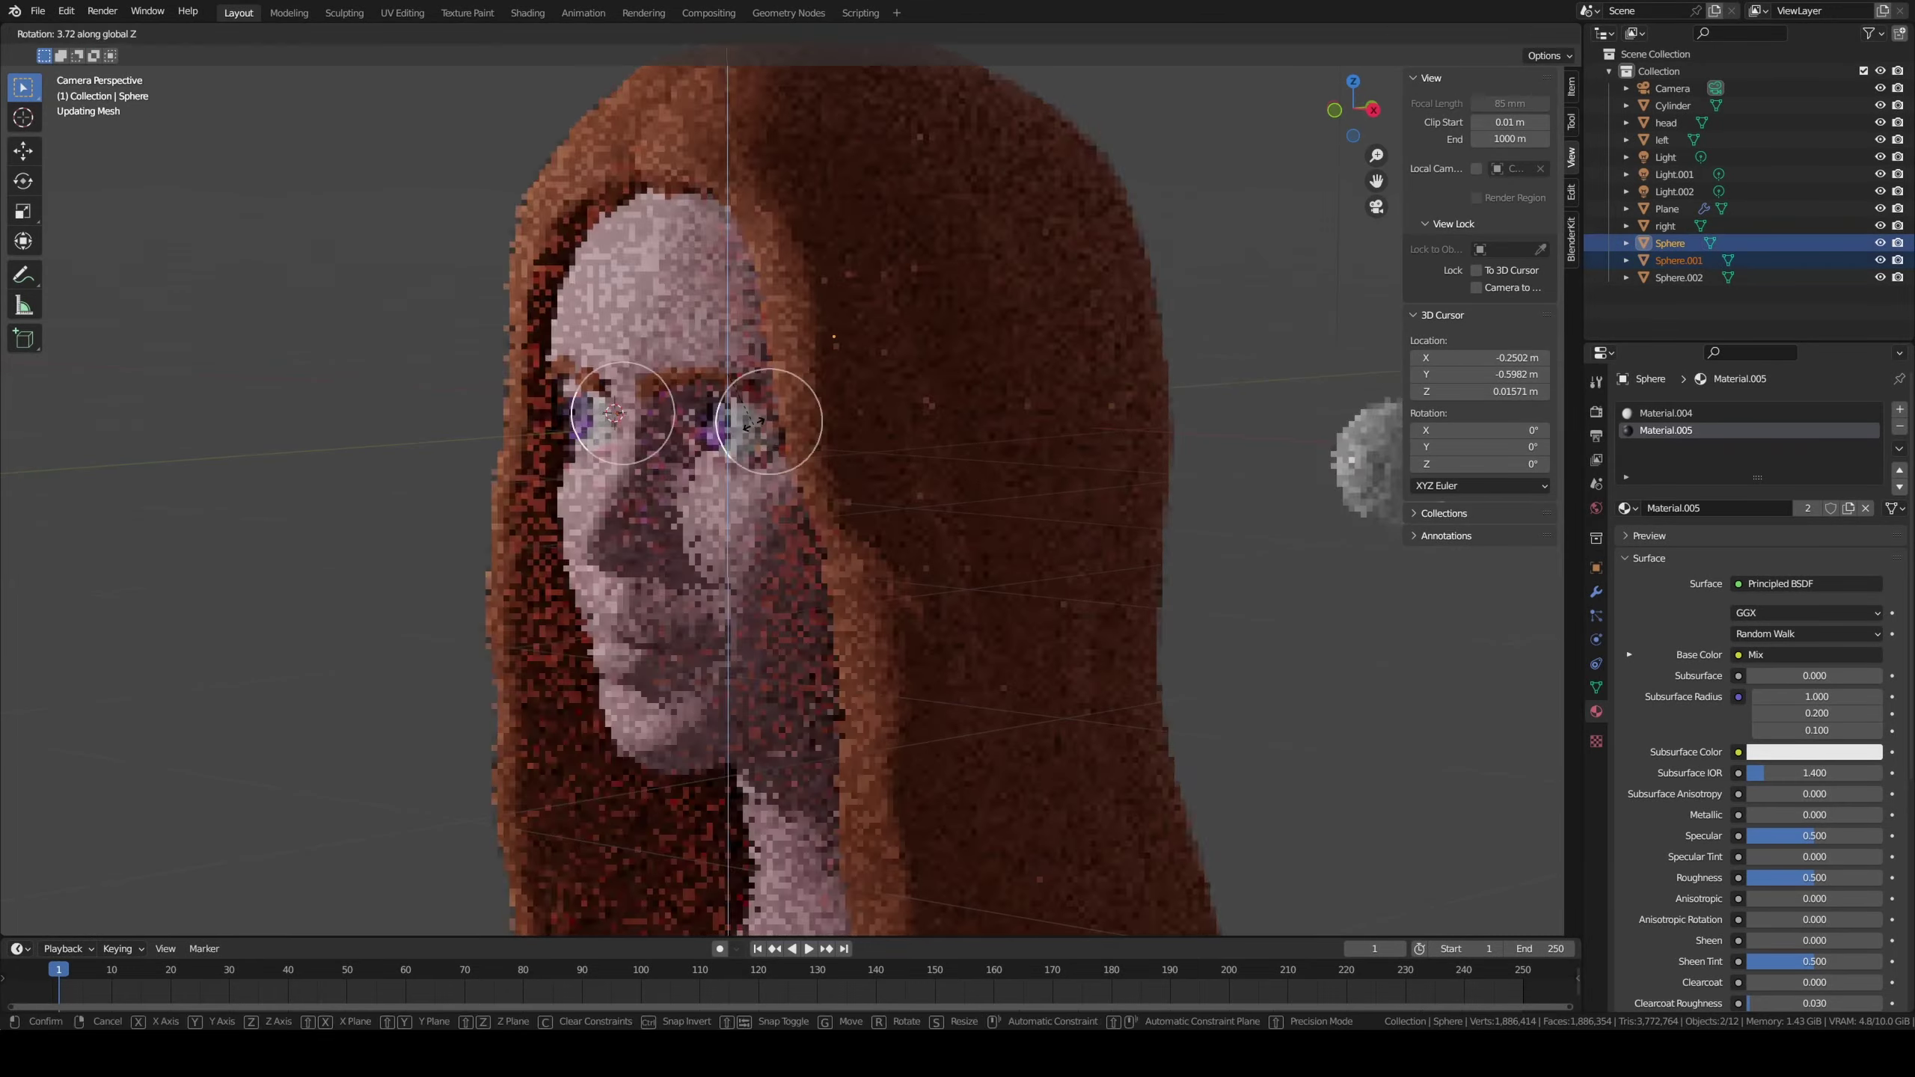
{"action": "left_click", "coordinate": [754, 425]}
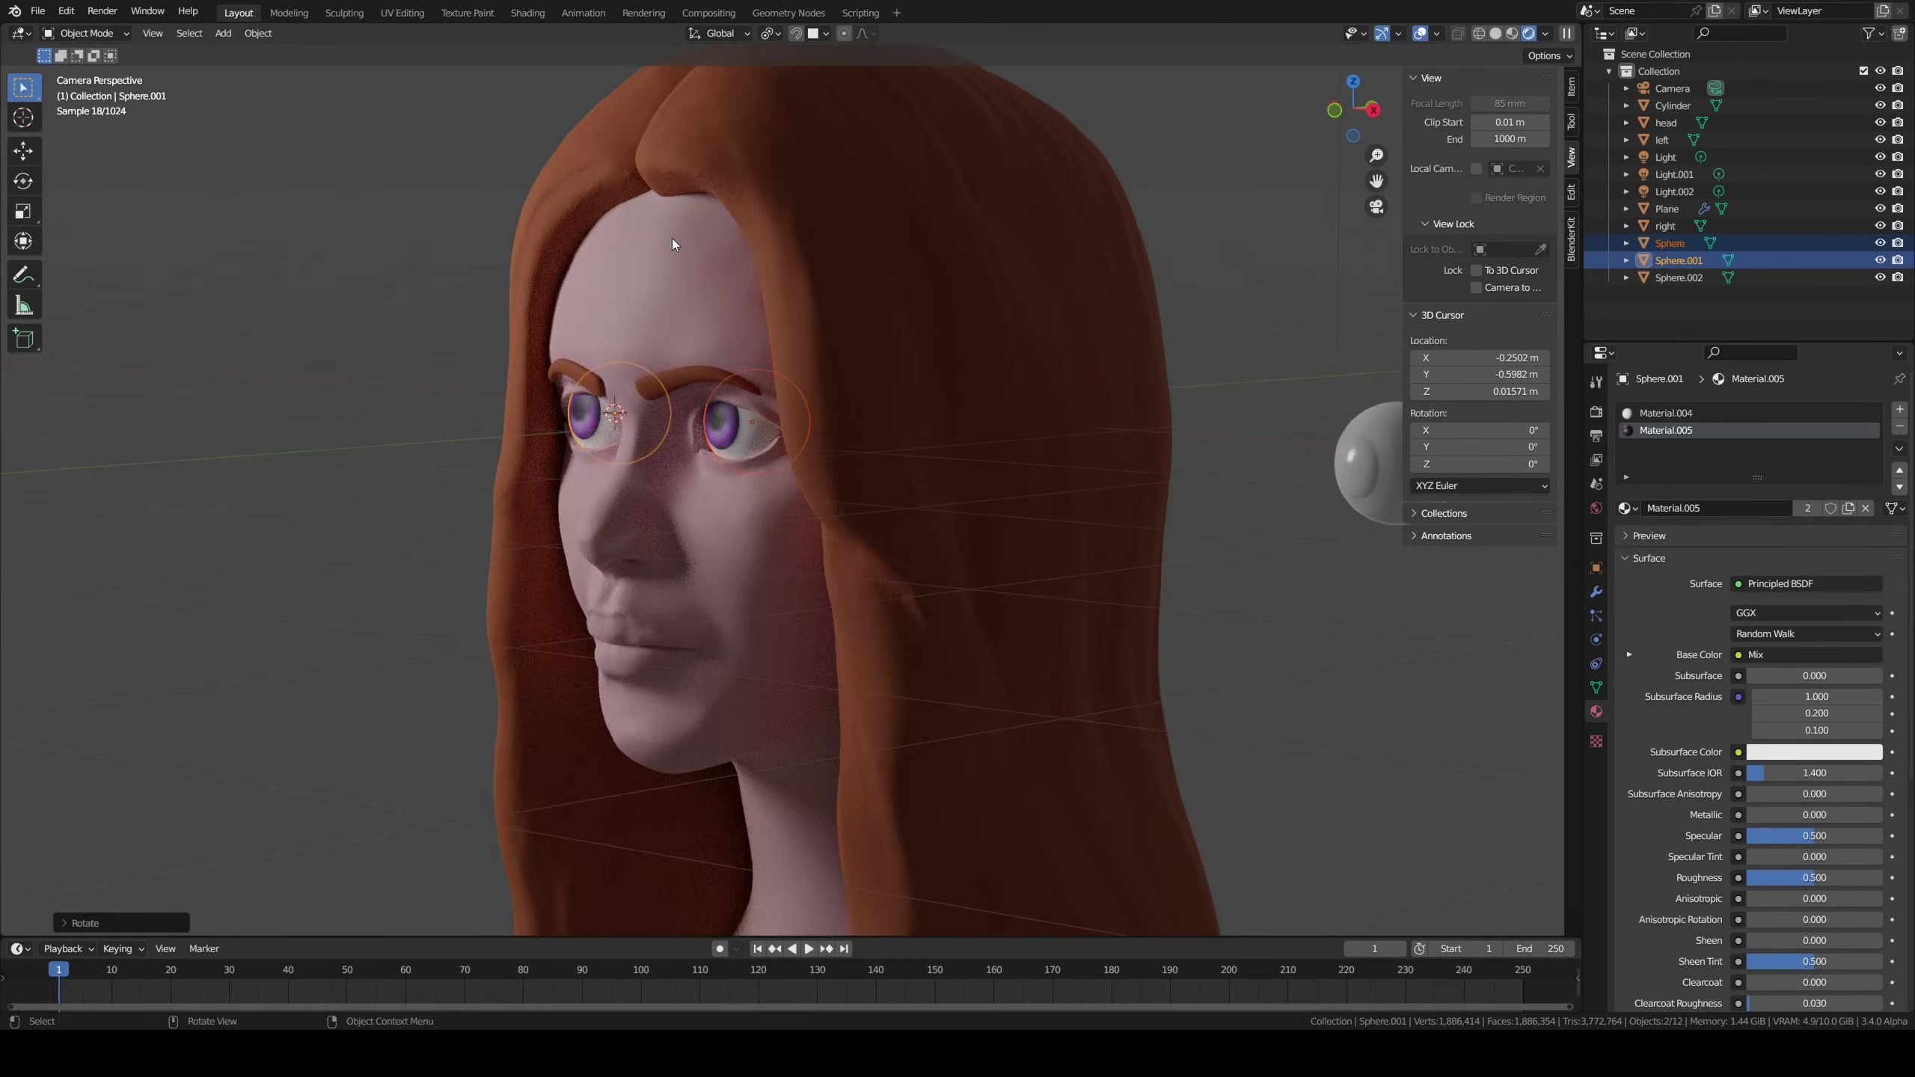
{"action": "key", "text": "alt+a"}
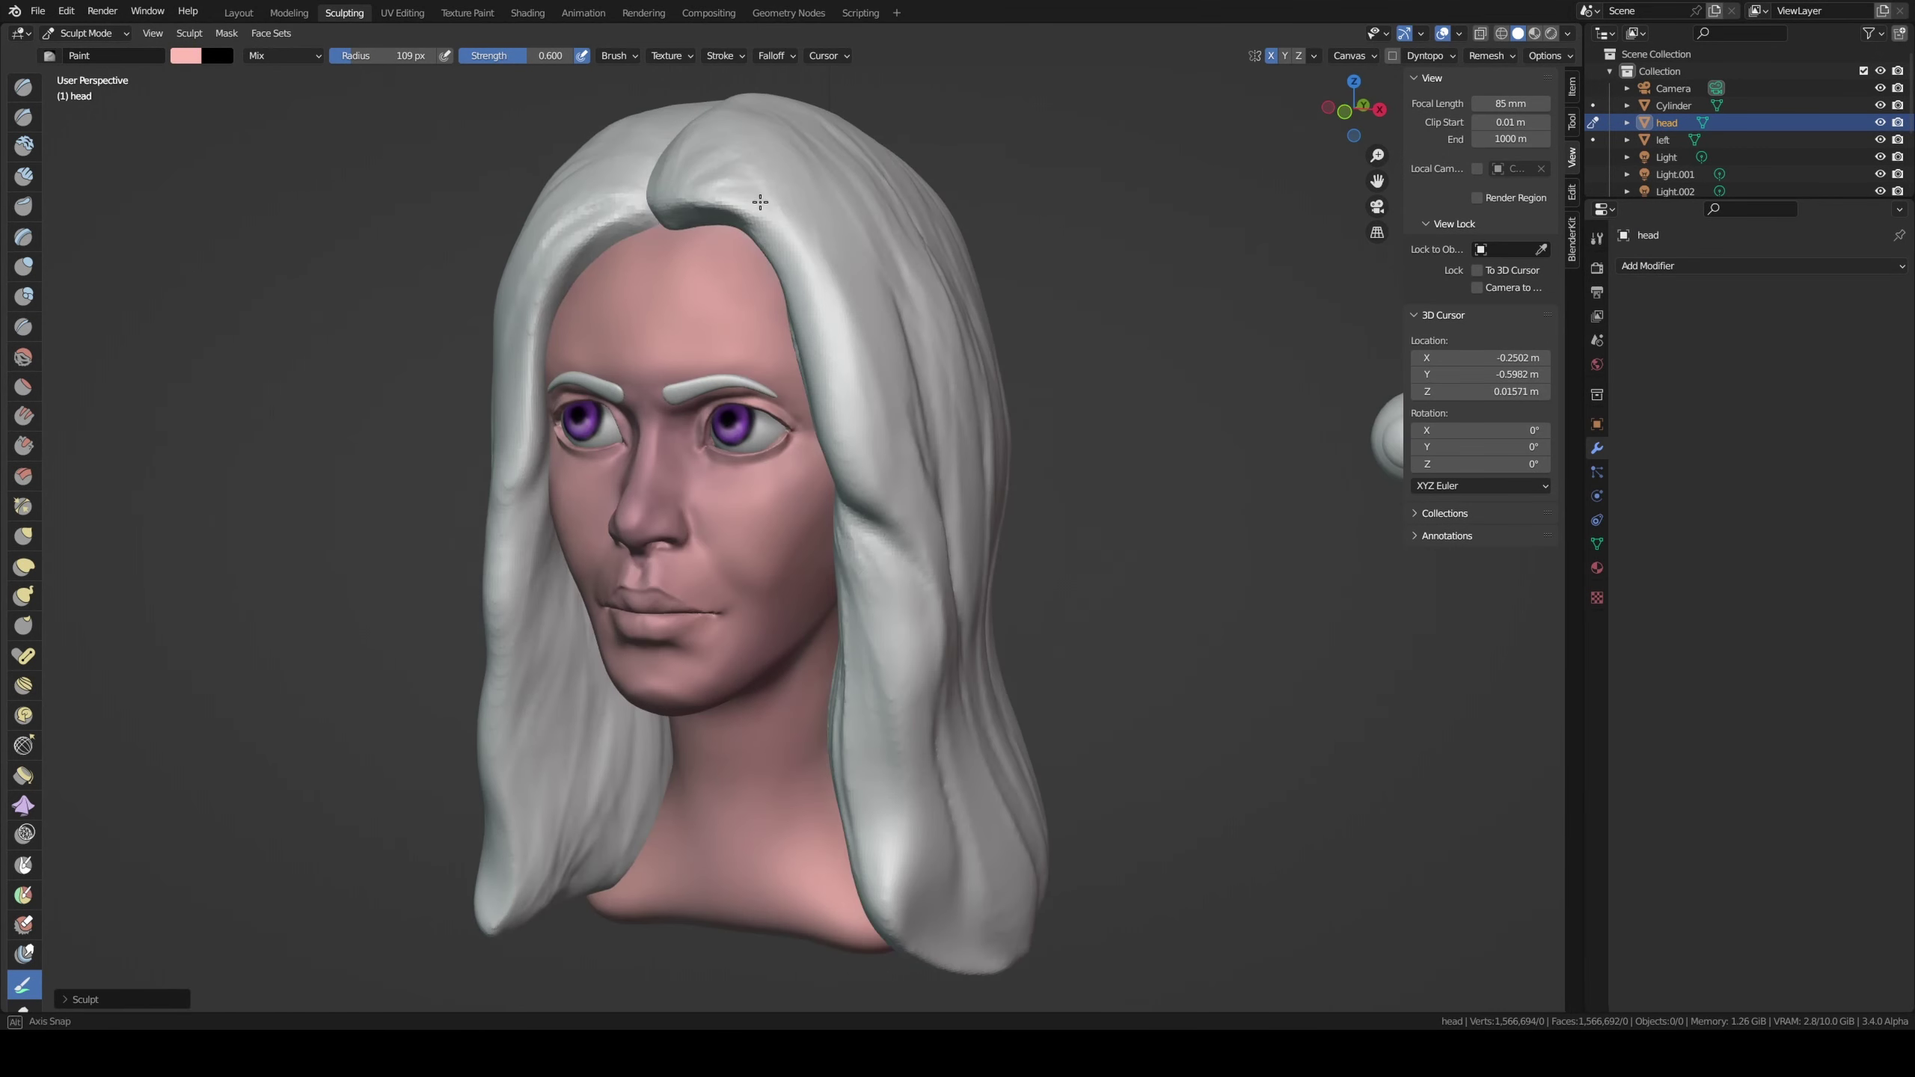
Step: Paint the lower lip orange, then pick a darker pink for the skin
{"action": "left_click", "coordinate": [185, 56]}
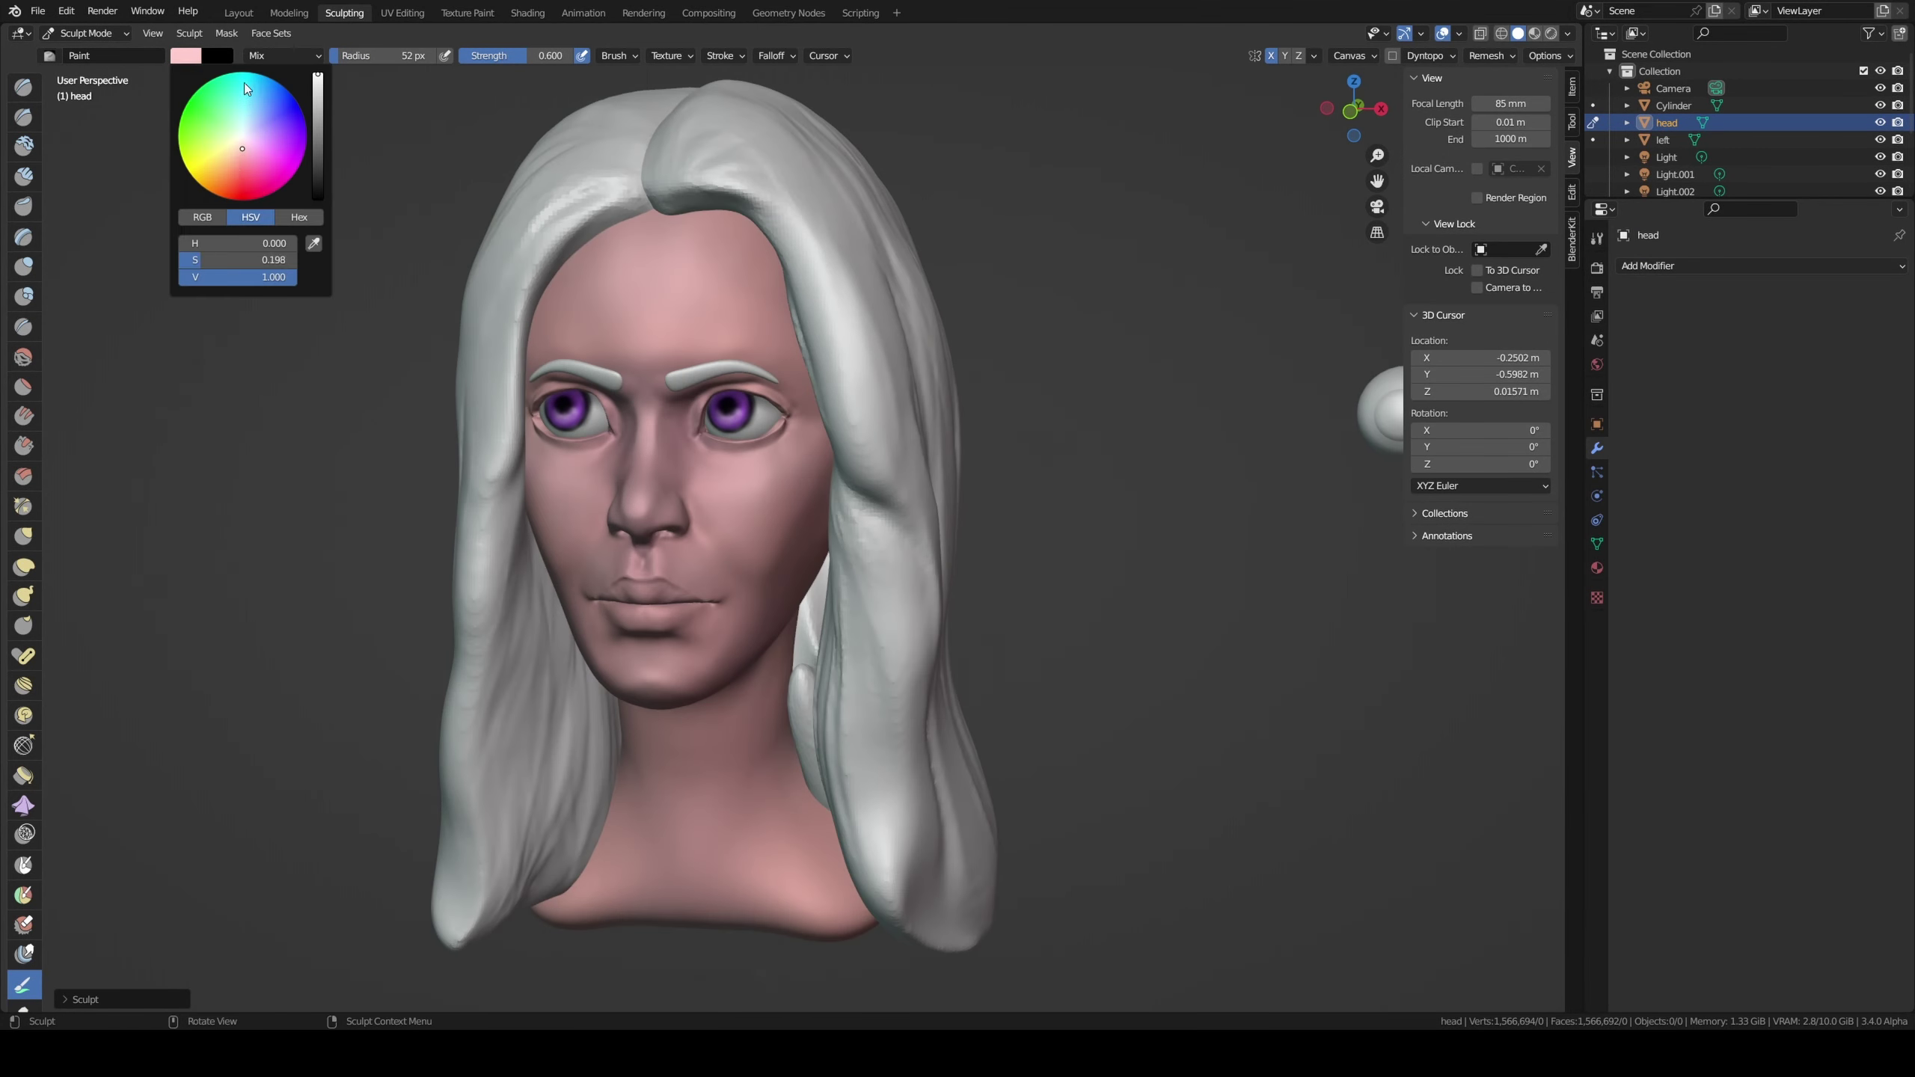
{"action": "left_click", "coordinate": [213, 260]}
{"action": "mouse_move", "coordinate": [529, 452]}
{"action": "middle_mouse_down"}
{"action": "mouse_move", "coordinate": [626, 622]}
{"action": "mouse_move", "coordinate": [701, 412]}
{"action": "middle_mouse_up"}
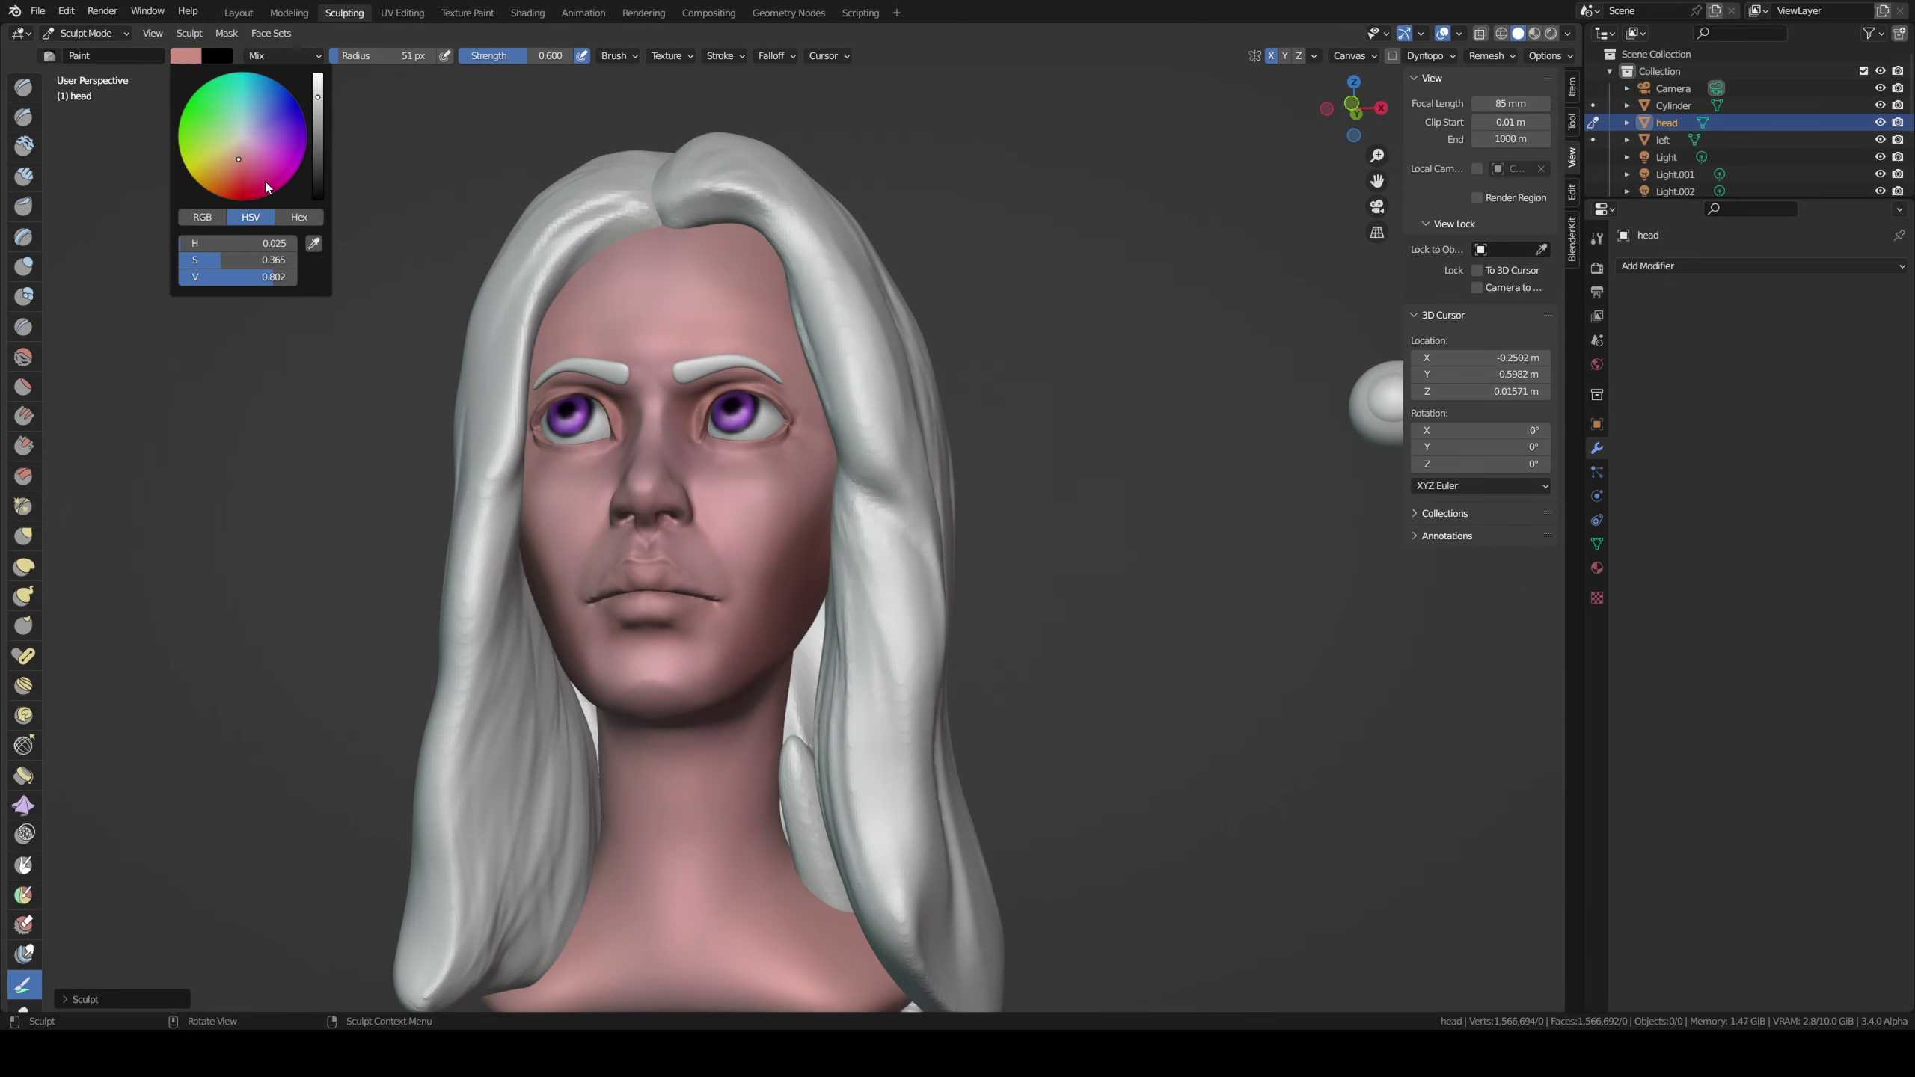
{"action": "scroll", "coordinate": [665, 289], "scroll_direction": "down", "scroll_amount": 2}
{"action": "scroll", "coordinate": [727, 290], "scroll_direction": "up", "scroll_amount": 4}
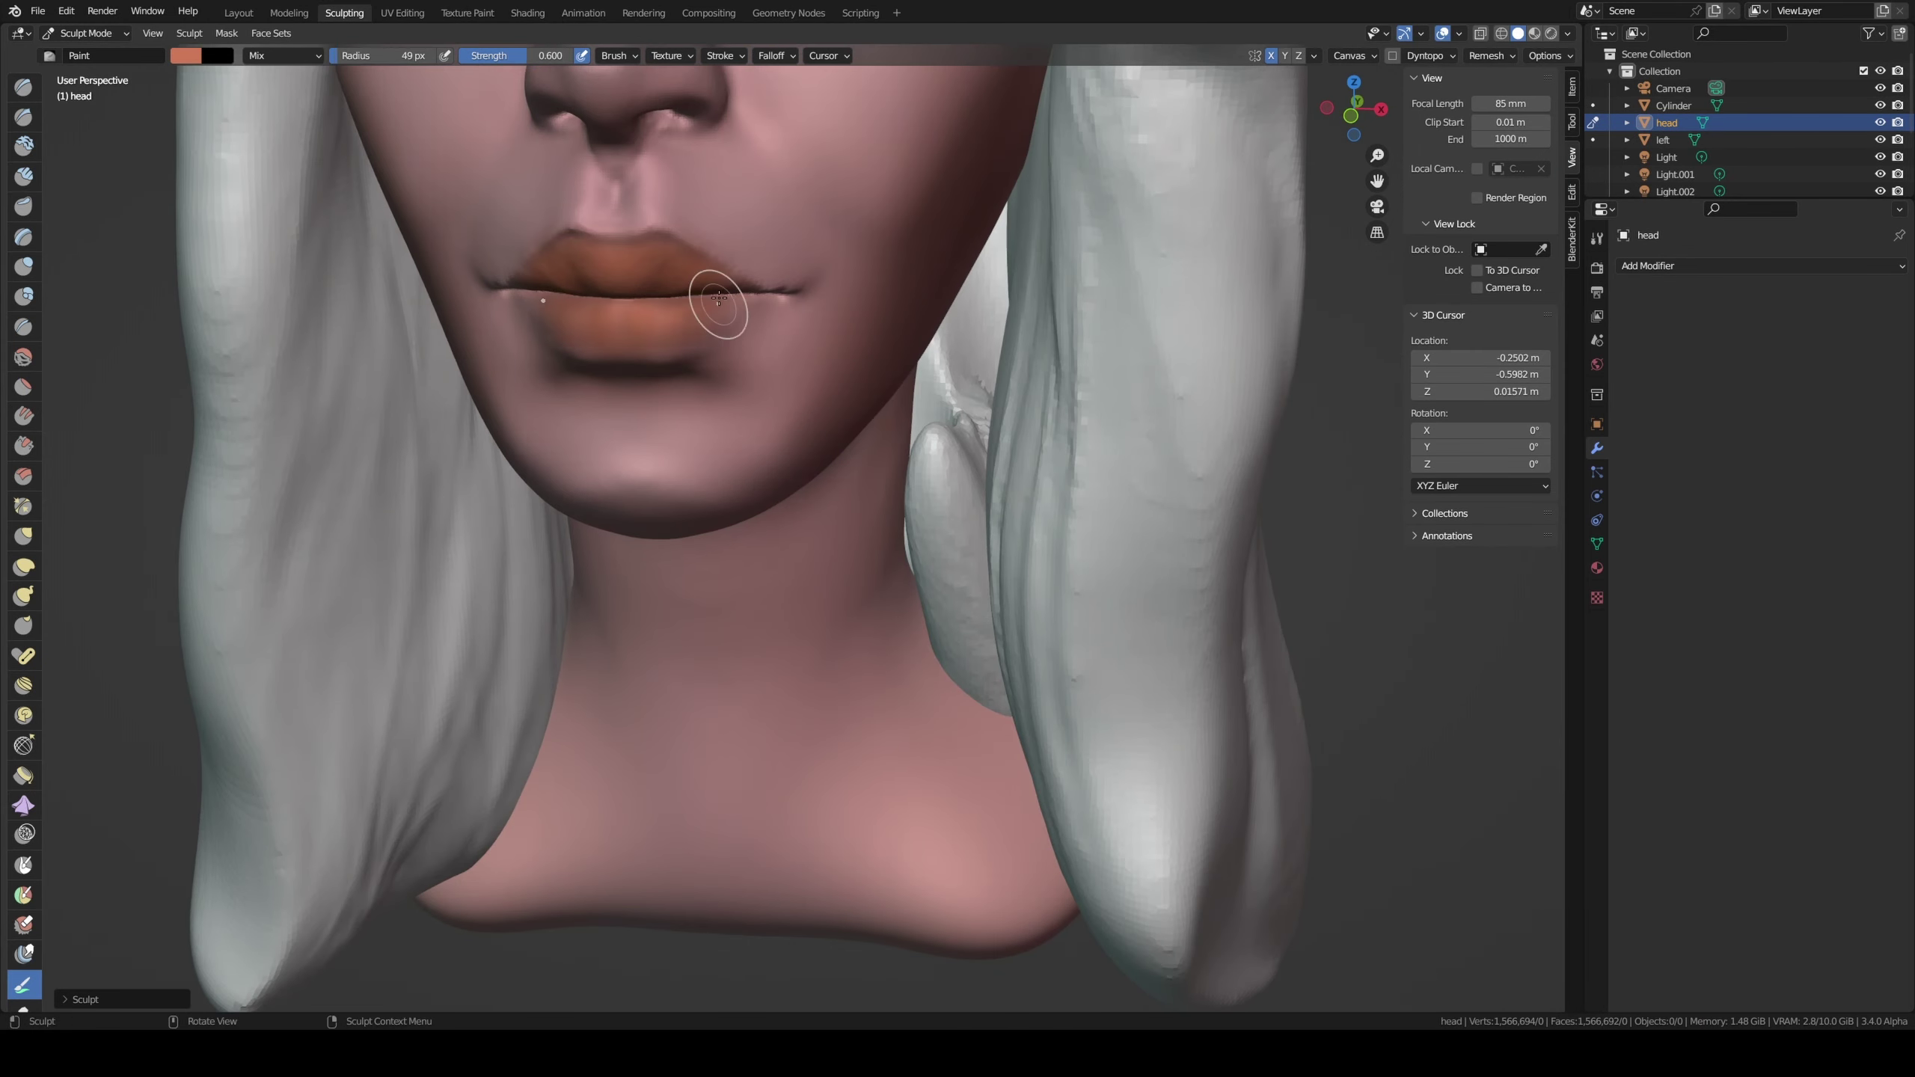
{"action": "left_click_drag", "start_coordinate": [724, 333], "coordinate": [513, 309]}
{"action": "scroll", "coordinate": [573, 139], "scroll_direction": "down", "scroll_amount": 4}
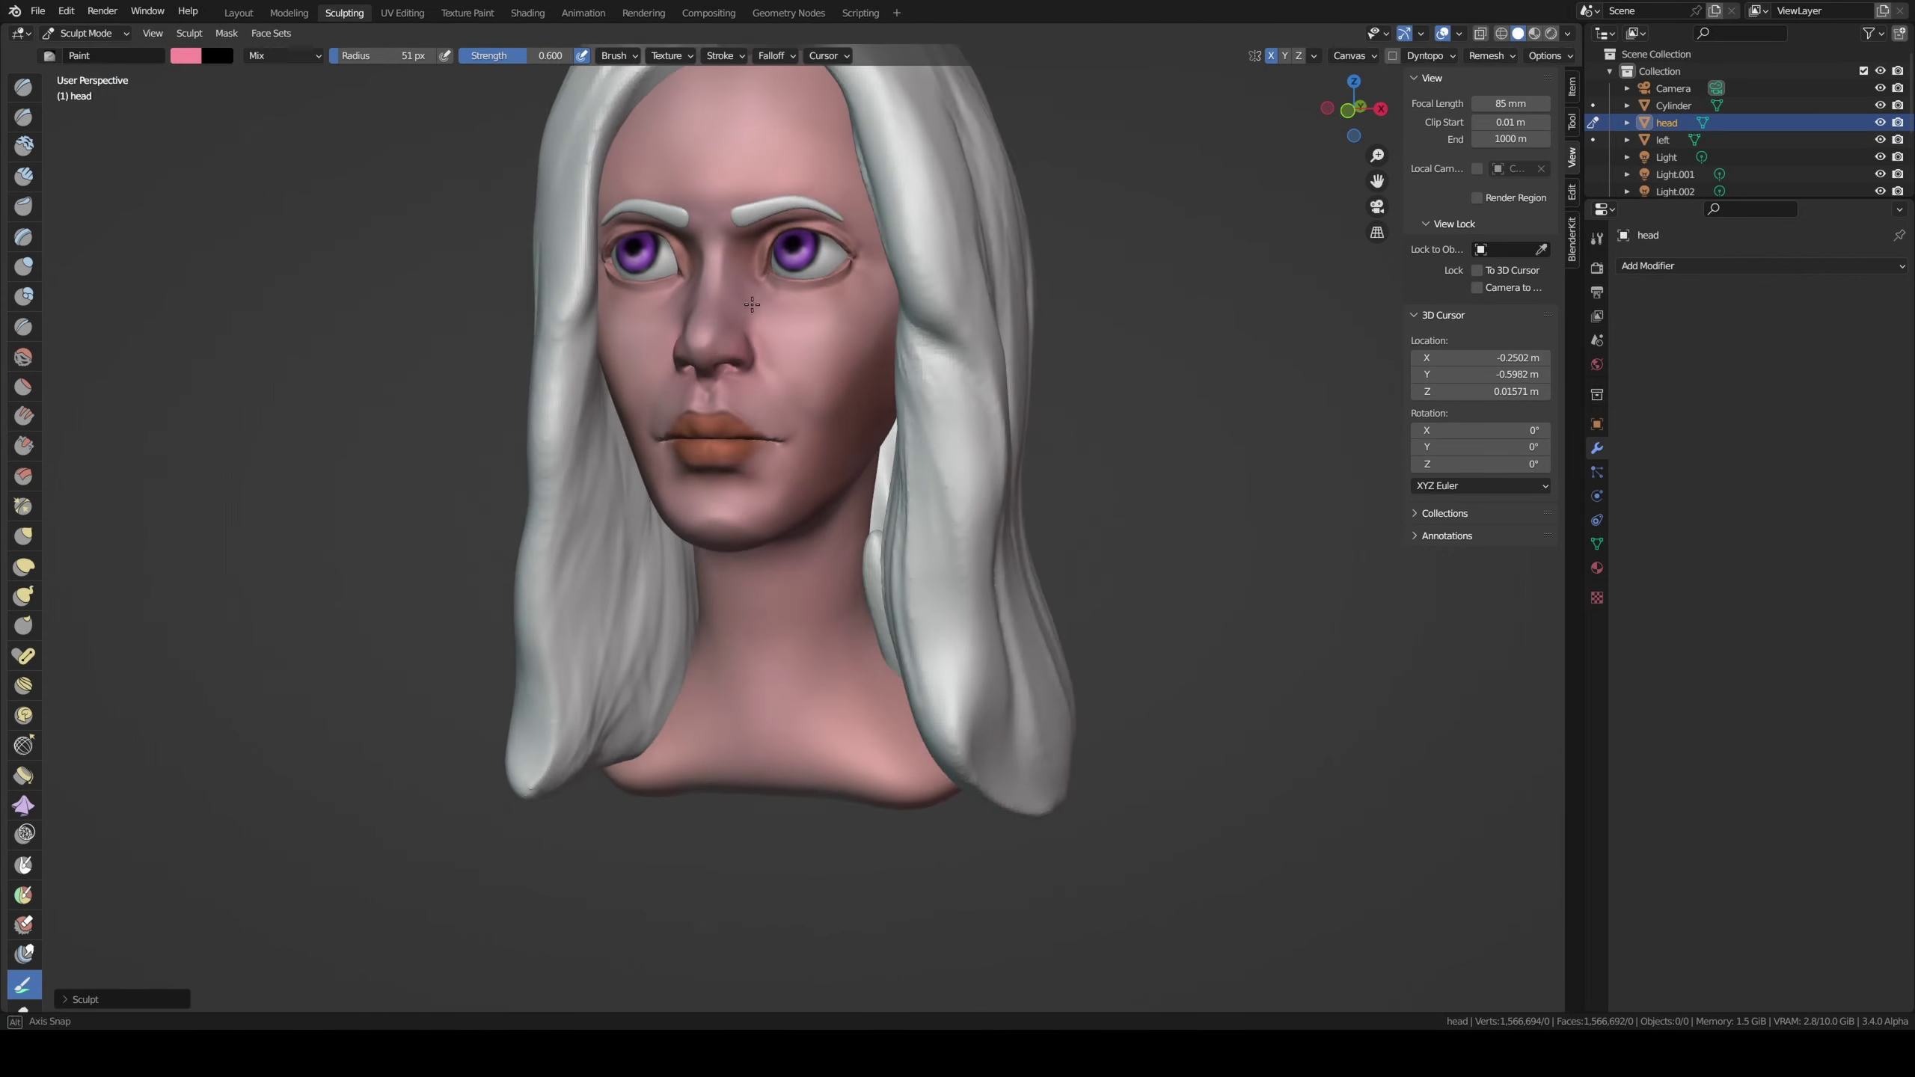
{"action": "middle_click_drag", "start_coordinate": [834, 384], "coordinate": [528, 317]}
{"action": "scroll", "coordinate": [755, 369], "scroll_direction": "up", "scroll_amount": 3}
{"action": "scroll", "coordinate": [755, 369], "scroll_direction": "down", "scroll_amount": 4}
{"action": "left_click", "coordinate": [185, 55]}
{"action": "left_click_drag", "start_coordinate": [286, 252], "coordinate": [249, 253]}
{"action": "mouse_move", "coordinate": [491, 311]}
{"action": "middle_mouse_down"}
{"action": "mouse_move", "coordinate": [709, 684]}
{"action": "mouse_move", "coordinate": [421, 423]}
{"action": "mouse_move", "coordinate": [229, 178]}
{"action": "mouse_move", "coordinate": [912, 440]}
{"action": "middle_mouse_up"}
Step: Paint the right hair strand orange, deepening it with a darker orange
{"action": "key", "text": "alt+q"}
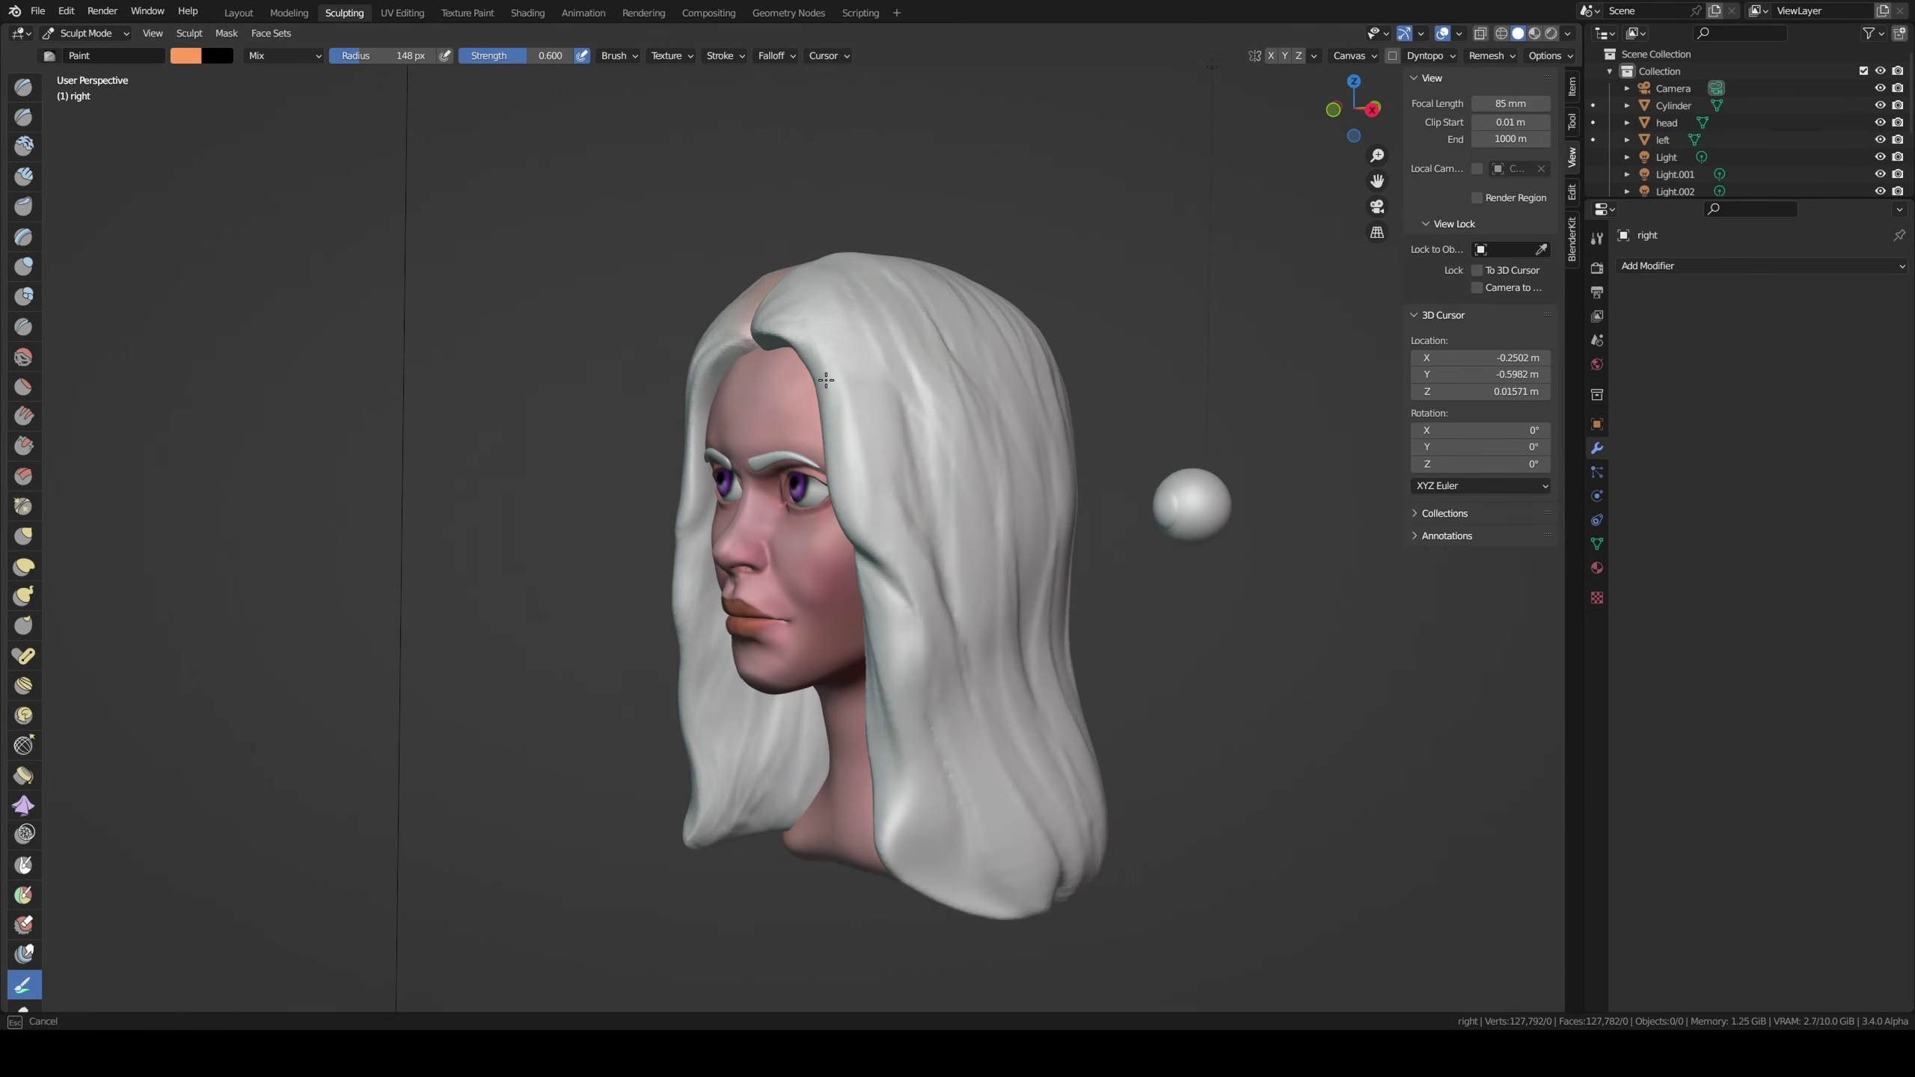
{"action": "left_click_drag", "start_coordinate": [826, 379], "coordinate": [754, 604]}
{"action": "middle_click_drag", "start_coordinate": [754, 603], "coordinate": [656, 412]}
{"action": "left_click", "coordinate": [186, 55]}
{"action": "left_click_drag", "start_coordinate": [249, 181], "coordinate": [226, 196]}
{"action": "scroll", "coordinate": [655, 412], "scroll_direction": "up", "scroll_amount": 2}
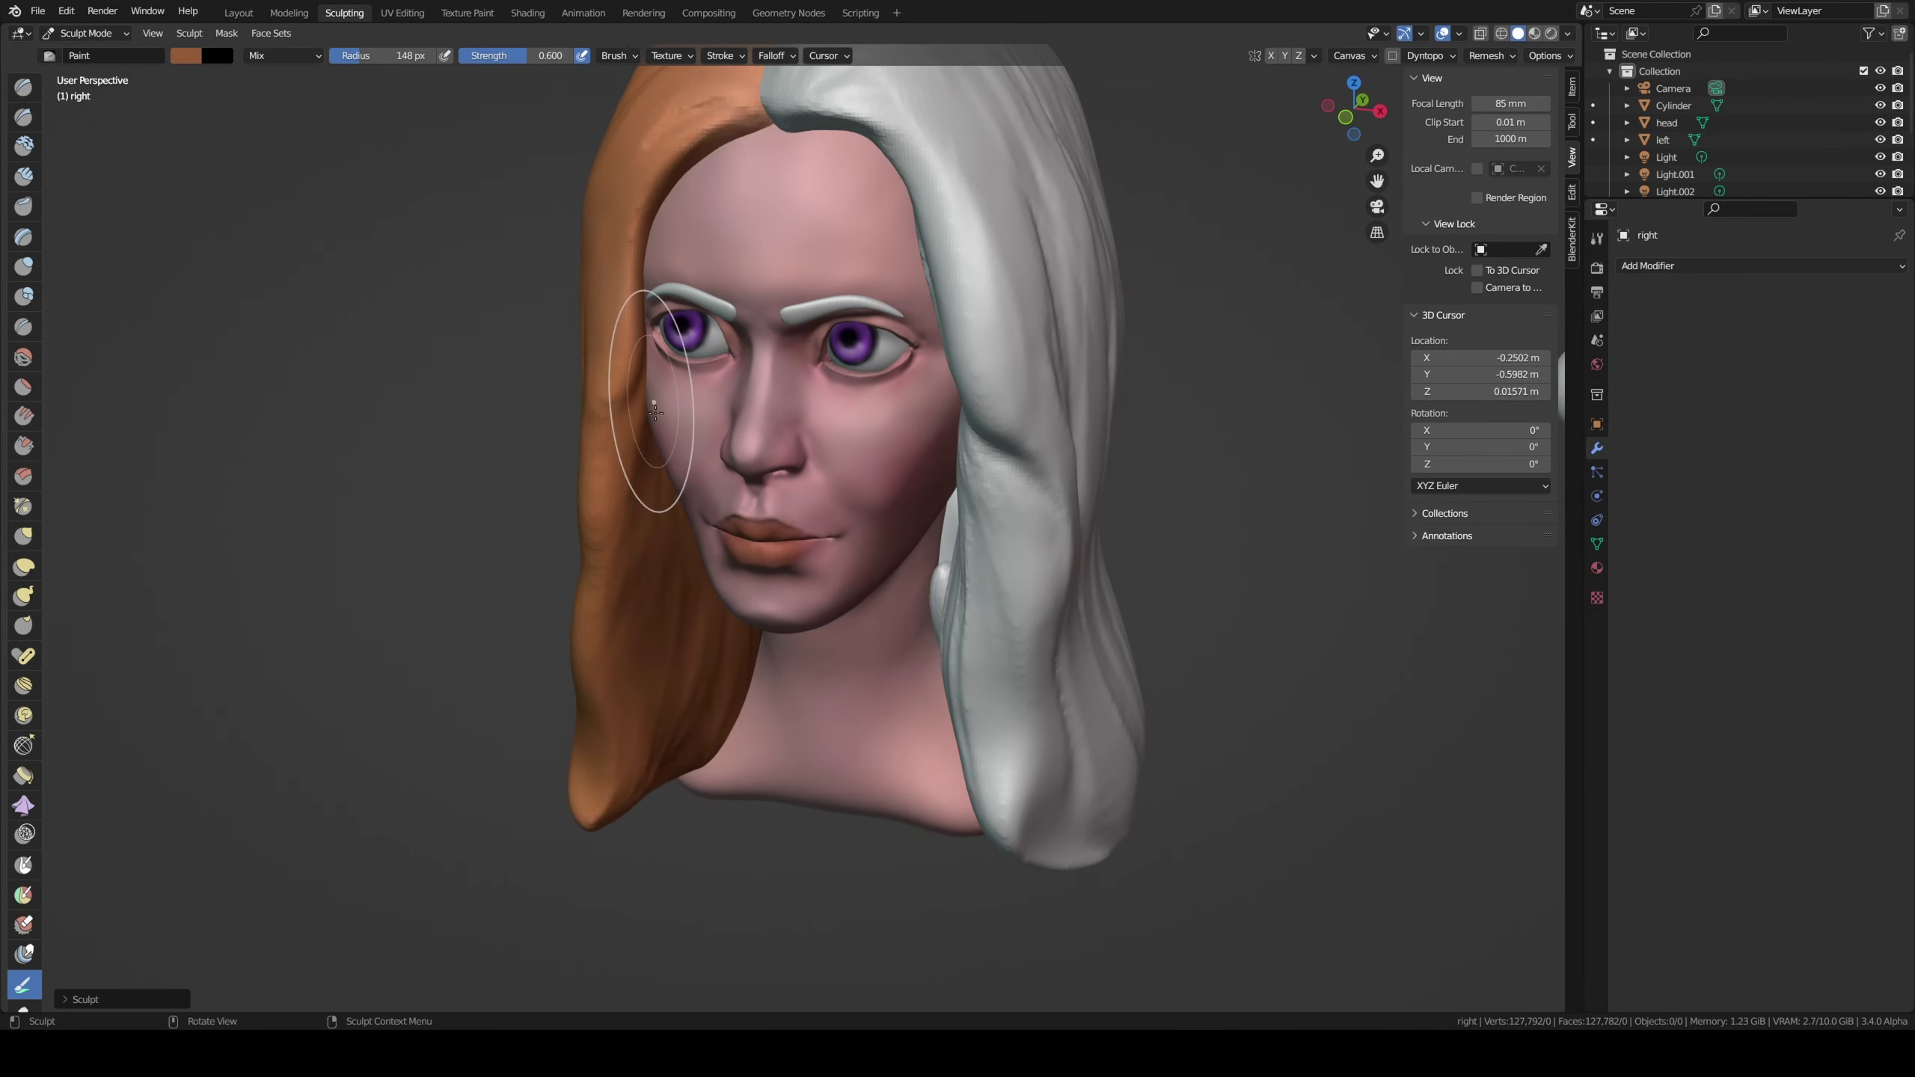
{"action": "scroll", "coordinate": [655, 412], "scroll_direction": "down", "scroll_amount": 3}
{"action": "mouse_move", "coordinate": [428, 492]}
{"action": "middle_mouse_down"}
{"action": "mouse_move", "coordinate": [746, 196]}
{"action": "mouse_move", "coordinate": [556, 342]}
{"action": "mouse_move", "coordinate": [678, 453]}
{"action": "mouse_move", "coordinate": [717, 257]}
{"action": "mouse_move", "coordinate": [1038, 257]}
{"action": "middle_mouse_up"}
Step: Paint the left hair strand orange, front and back
{"action": "key", "text": "alt+q"}
{"action": "scroll", "coordinate": [678, 453], "scroll_direction": "down", "scroll_amount": 3}
{"action": "key", "text": "f"}
{"action": "left_click", "coordinate": [830, 256]}
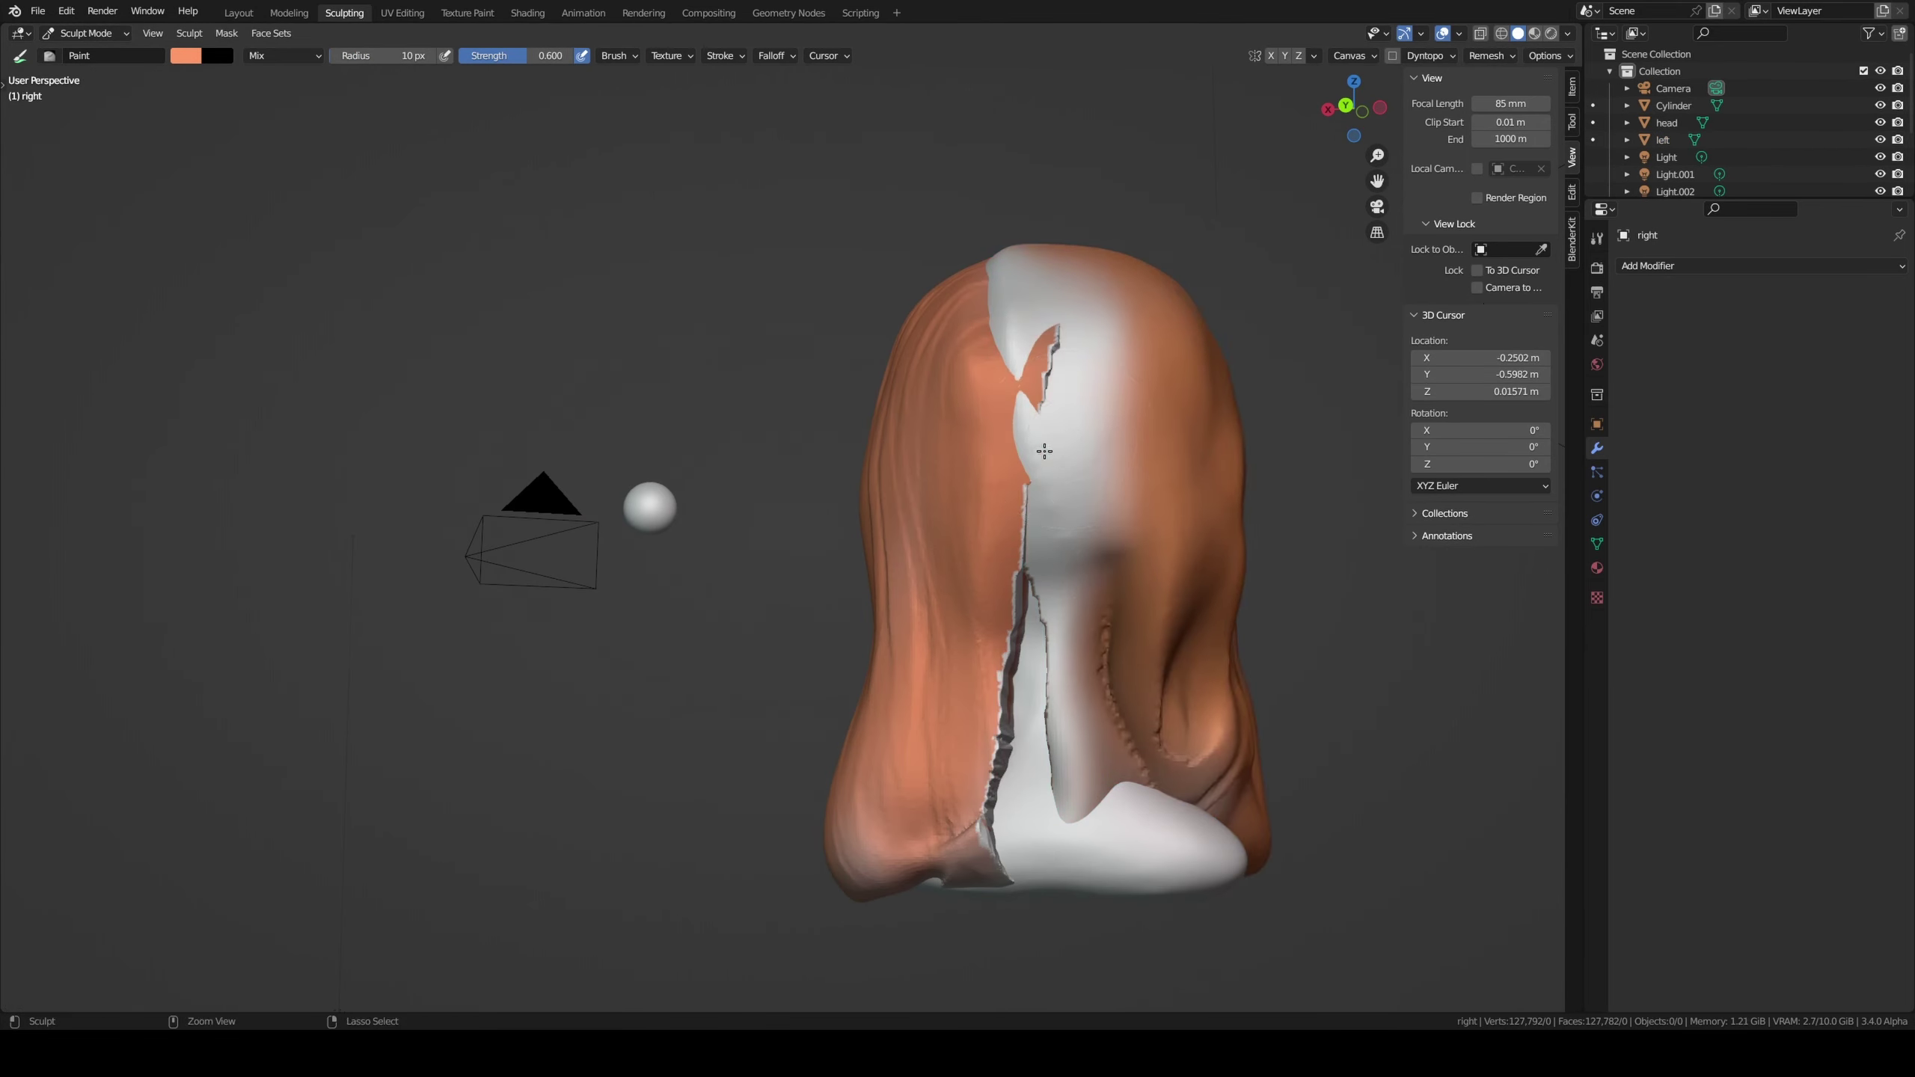
{"action": "mouse_move", "coordinate": [1044, 451]}
{"action": "middle_mouse_down"}
{"action": "mouse_move", "coordinate": [679, 422]}
{"action": "mouse_move", "coordinate": [528, 377]}
{"action": "middle_mouse_up"}
{"action": "left_click_drag", "start_coordinate": [528, 377], "coordinate": [482, 529]}
{"action": "left_click", "coordinate": [186, 56]}
{"action": "key", "text": "f"}
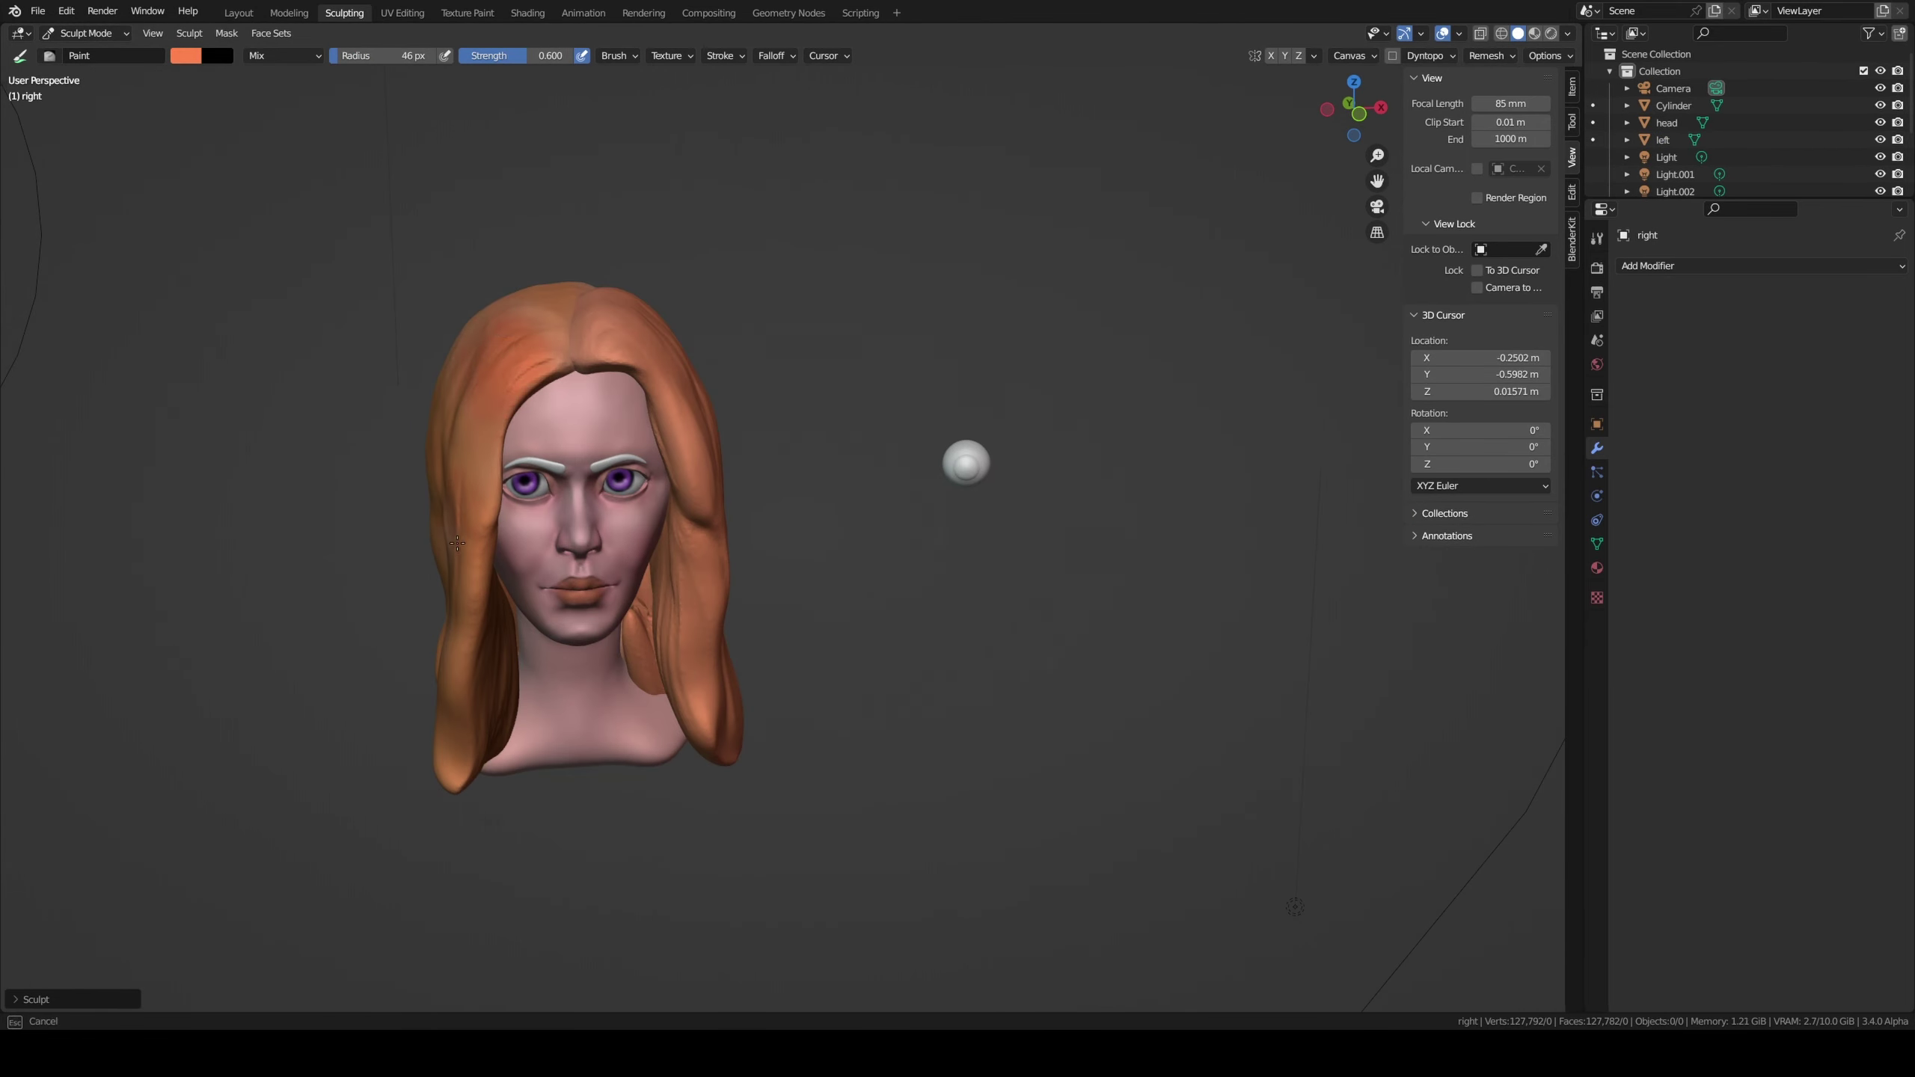
{"action": "middle_click_drag", "start_coordinate": [457, 543], "coordinate": [678, 490]}
{"action": "scroll", "coordinate": [678, 490], "scroll_direction": "down", "scroll_amount": 2}
Step: Preview the head through the camera in rendered shading, then orbit to a low view of the lips
{"action": "key", "text": "KP_0"}
{"action": "key", "text": "alt+q"}
{"action": "key", "text": "g"}
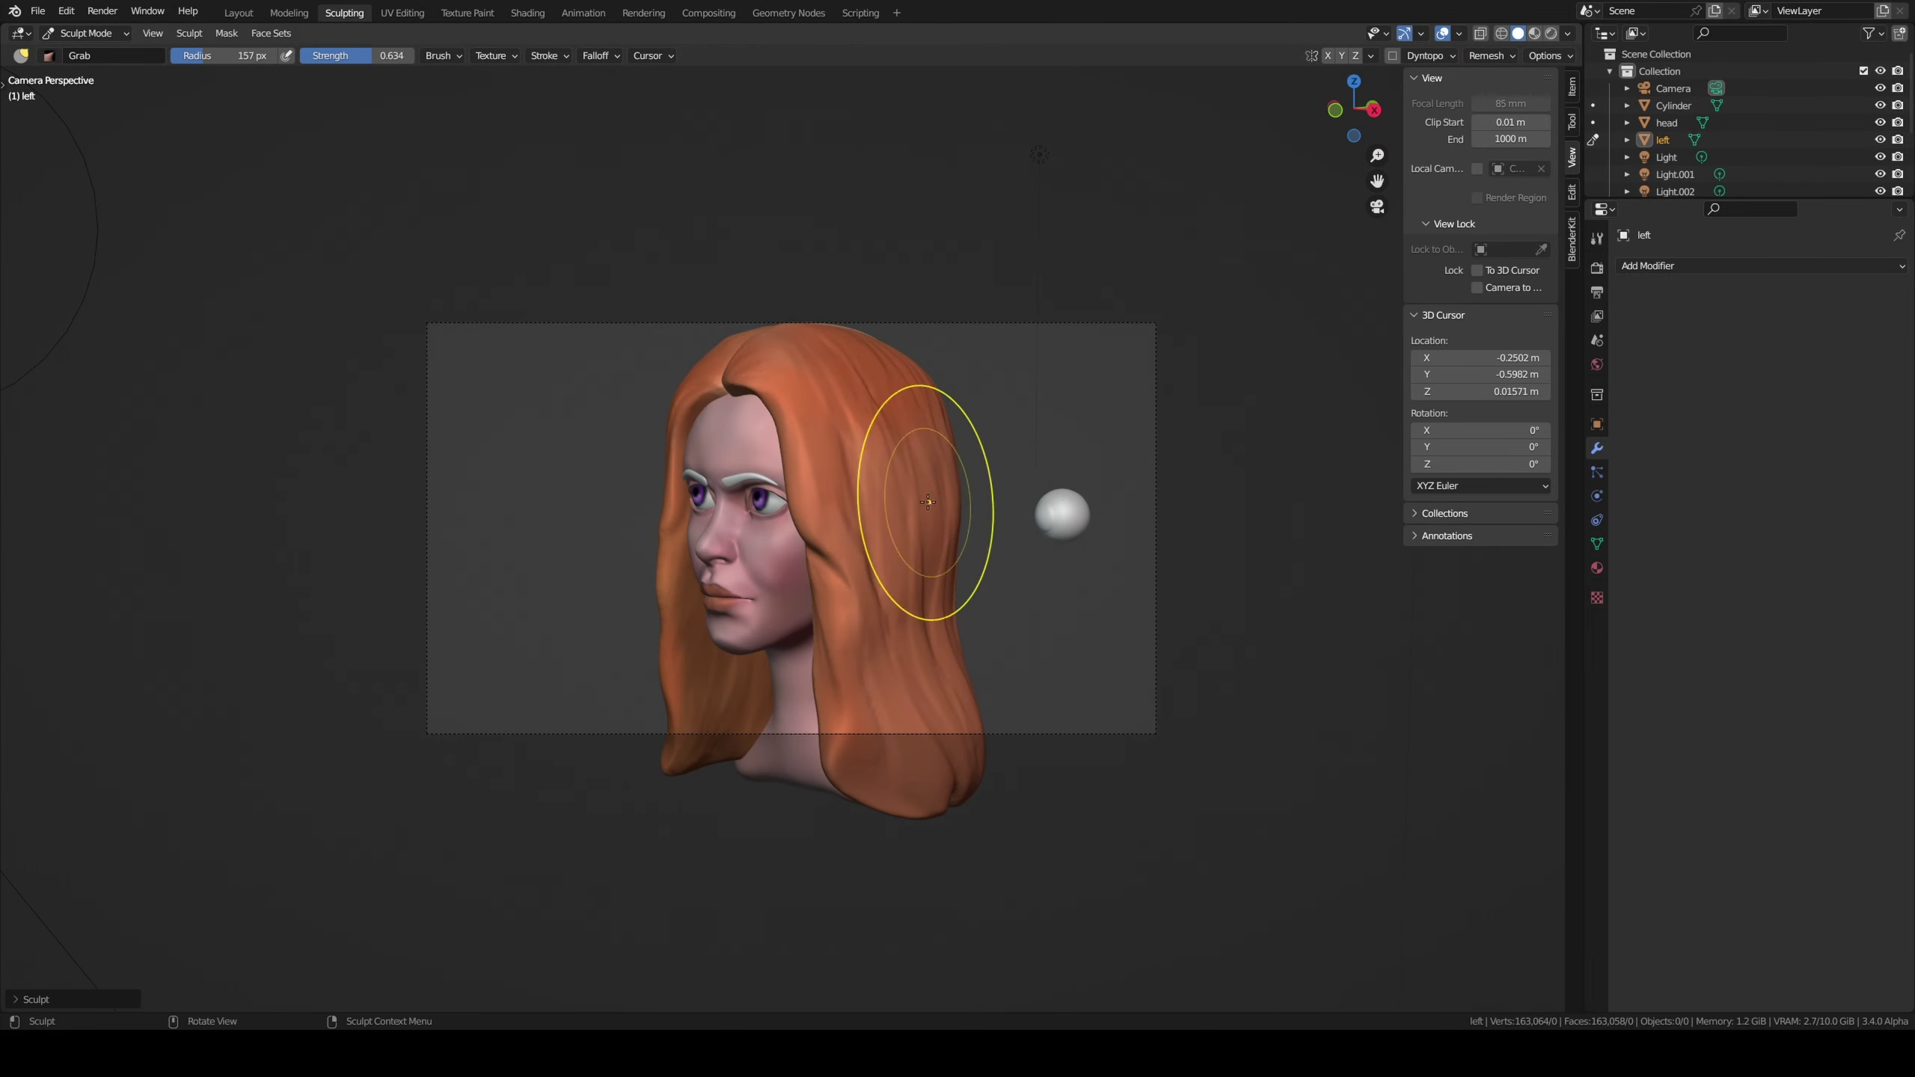
{"action": "mouse_move", "coordinate": [927, 502]}
{"action": "middle_mouse_down"}
{"action": "mouse_move", "coordinate": [1025, 408]}
{"action": "mouse_move", "coordinate": [889, 392]}
{"action": "middle_mouse_up"}
{"action": "key", "text": "KP_0"}
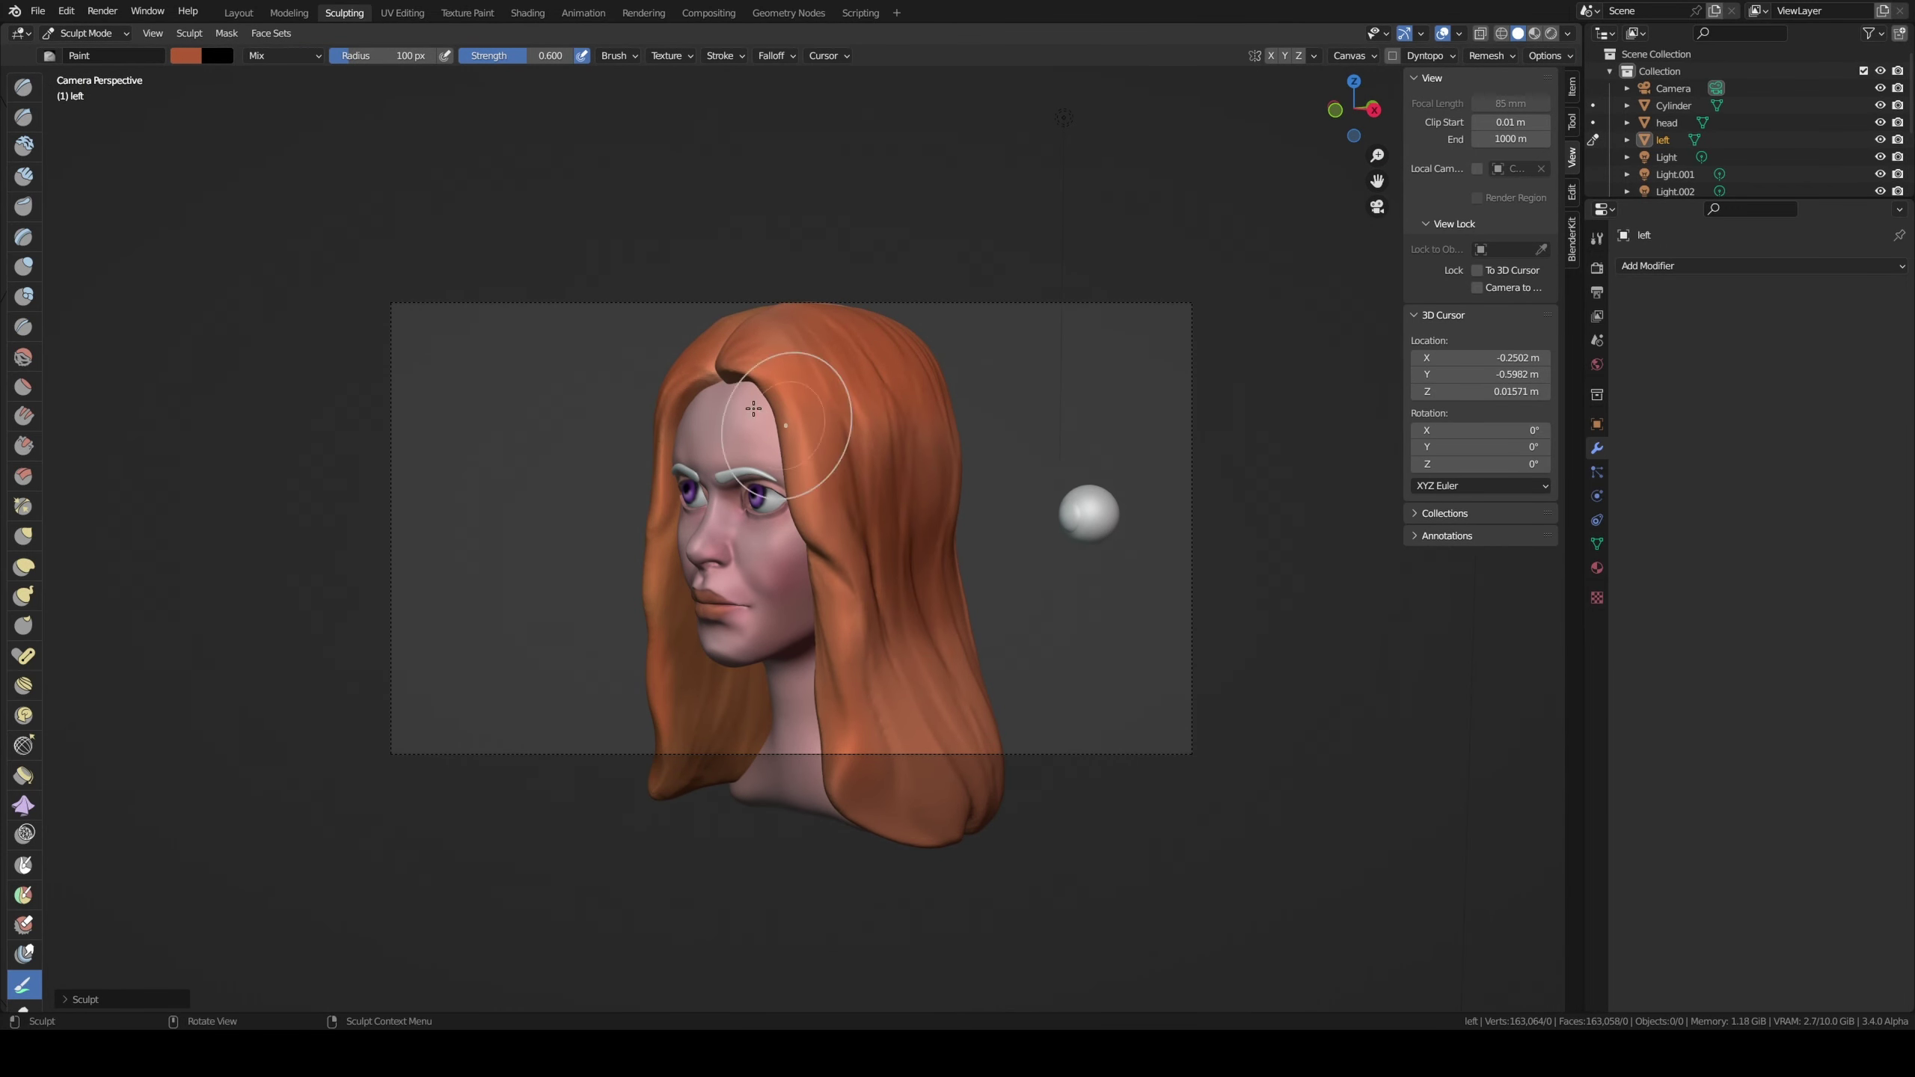
{"action": "key", "text": "z"}
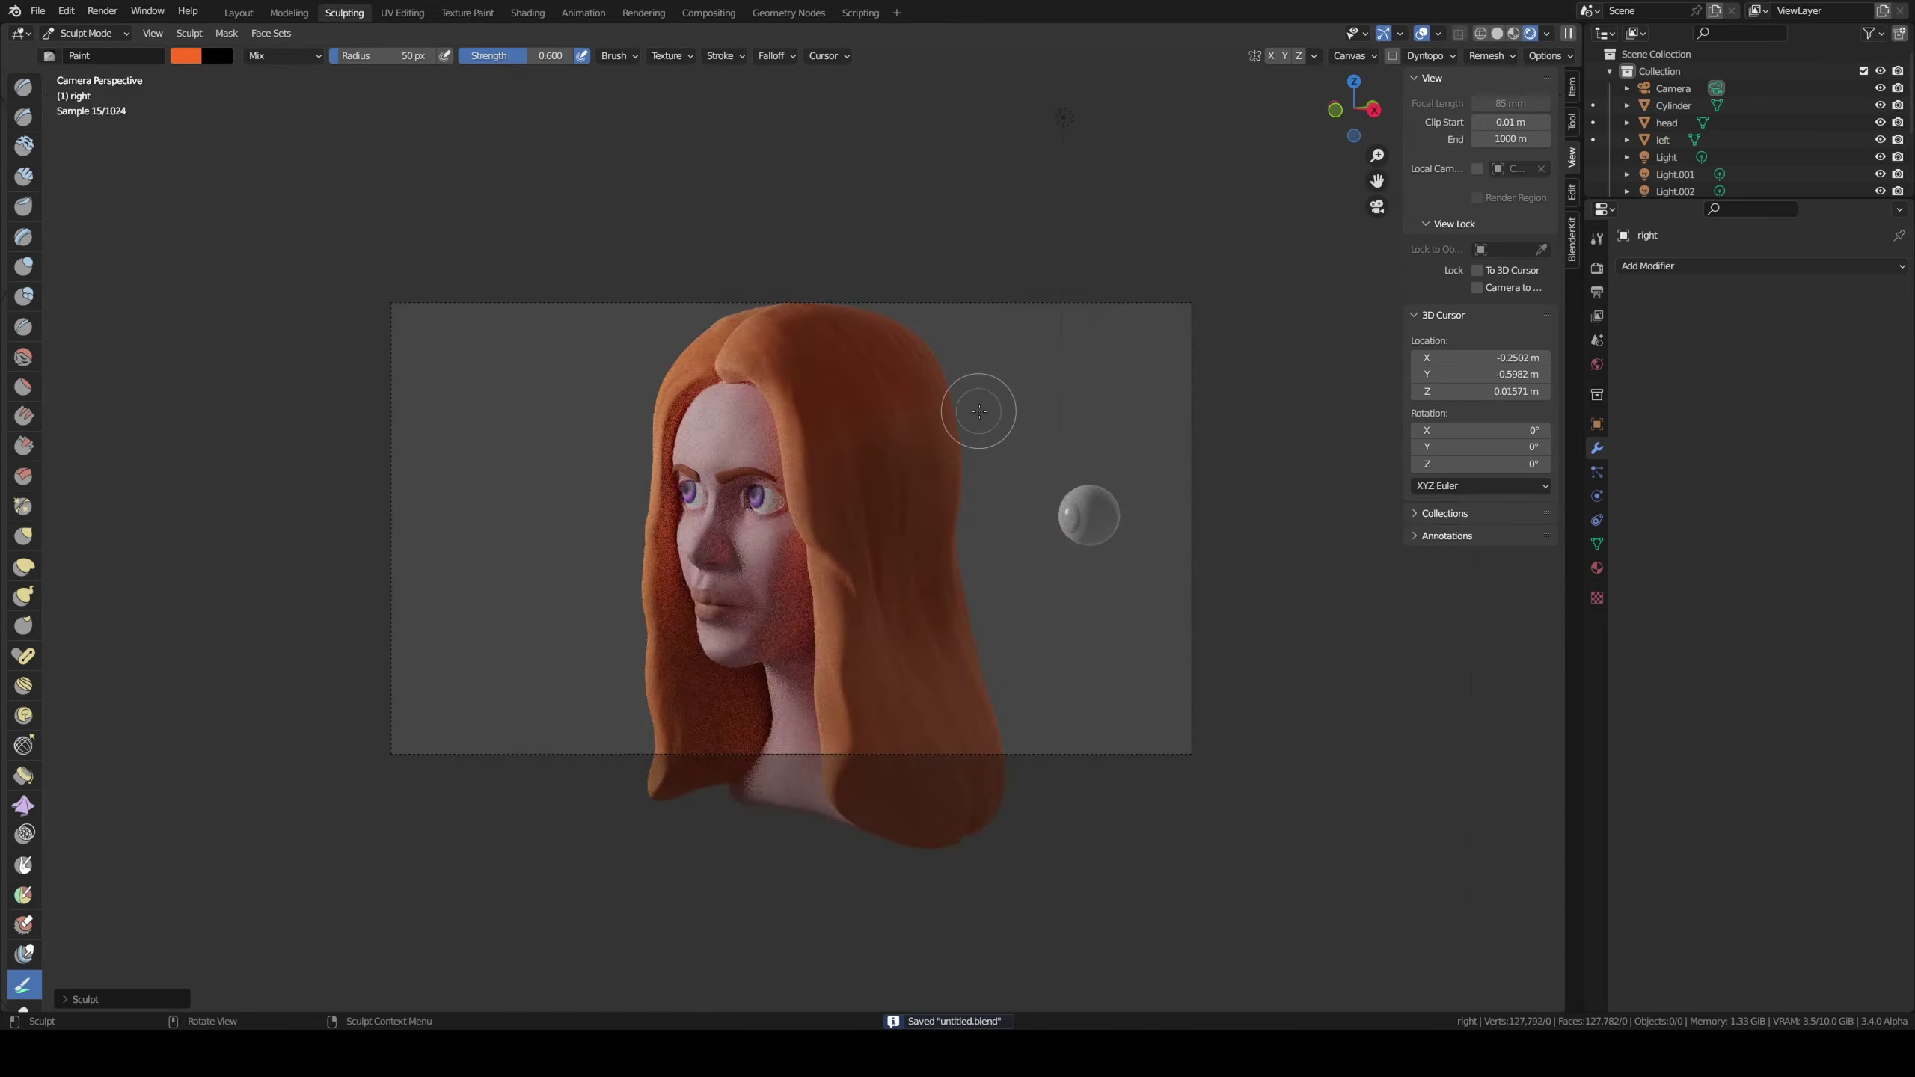
{"action": "scroll", "coordinate": [1011, 422], "scroll_direction": "up", "scroll_amount": 3}
{"action": "scroll", "coordinate": [1038, 445], "scroll_direction": "up", "scroll_amount": 2}
{"action": "key", "text": "z"}
{"action": "mouse_move", "coordinate": [555, 408]}
{"action": "middle_mouse_down"}
{"action": "mouse_move", "coordinate": [782, 300]}
{"action": "mouse_move", "coordinate": [830, 188]}
{"action": "middle_mouse_up"}
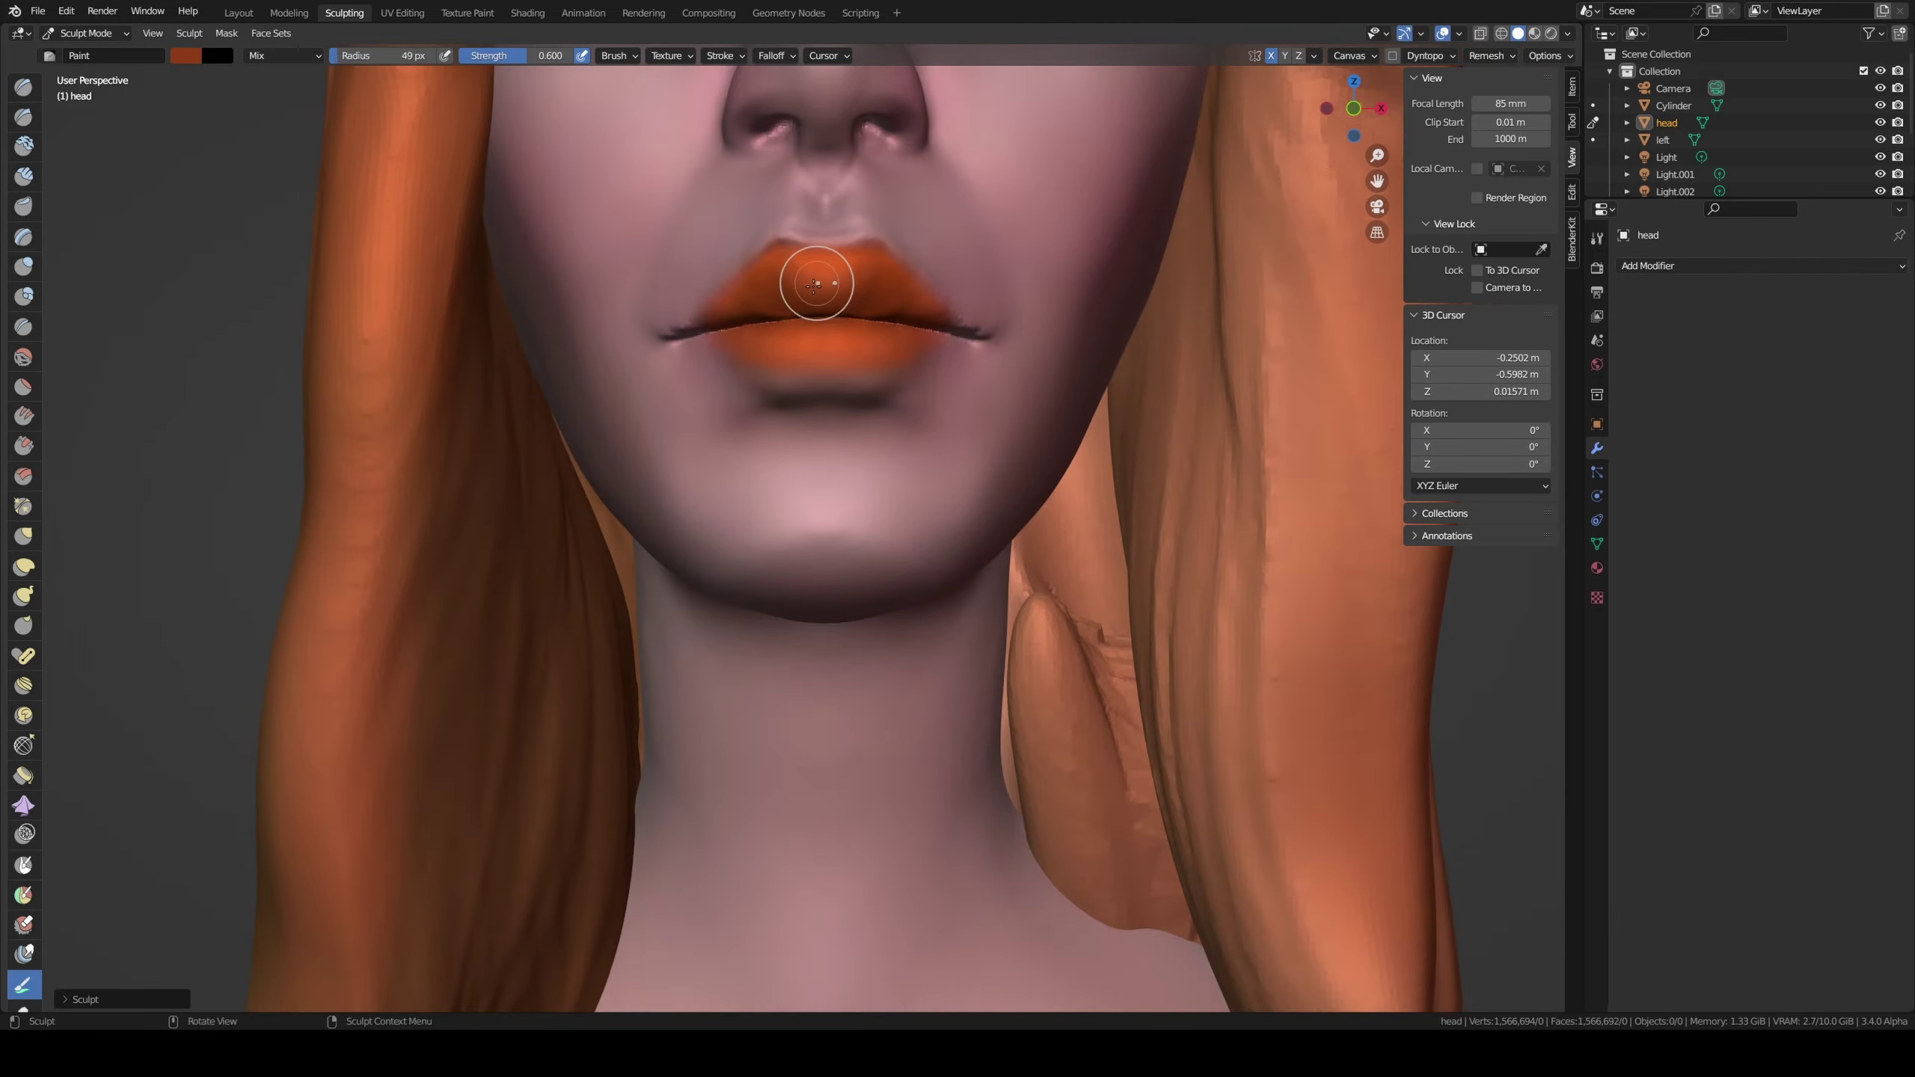
{"action": "scroll", "coordinate": [878, 334], "scroll_direction": "up", "scroll_amount": 2}
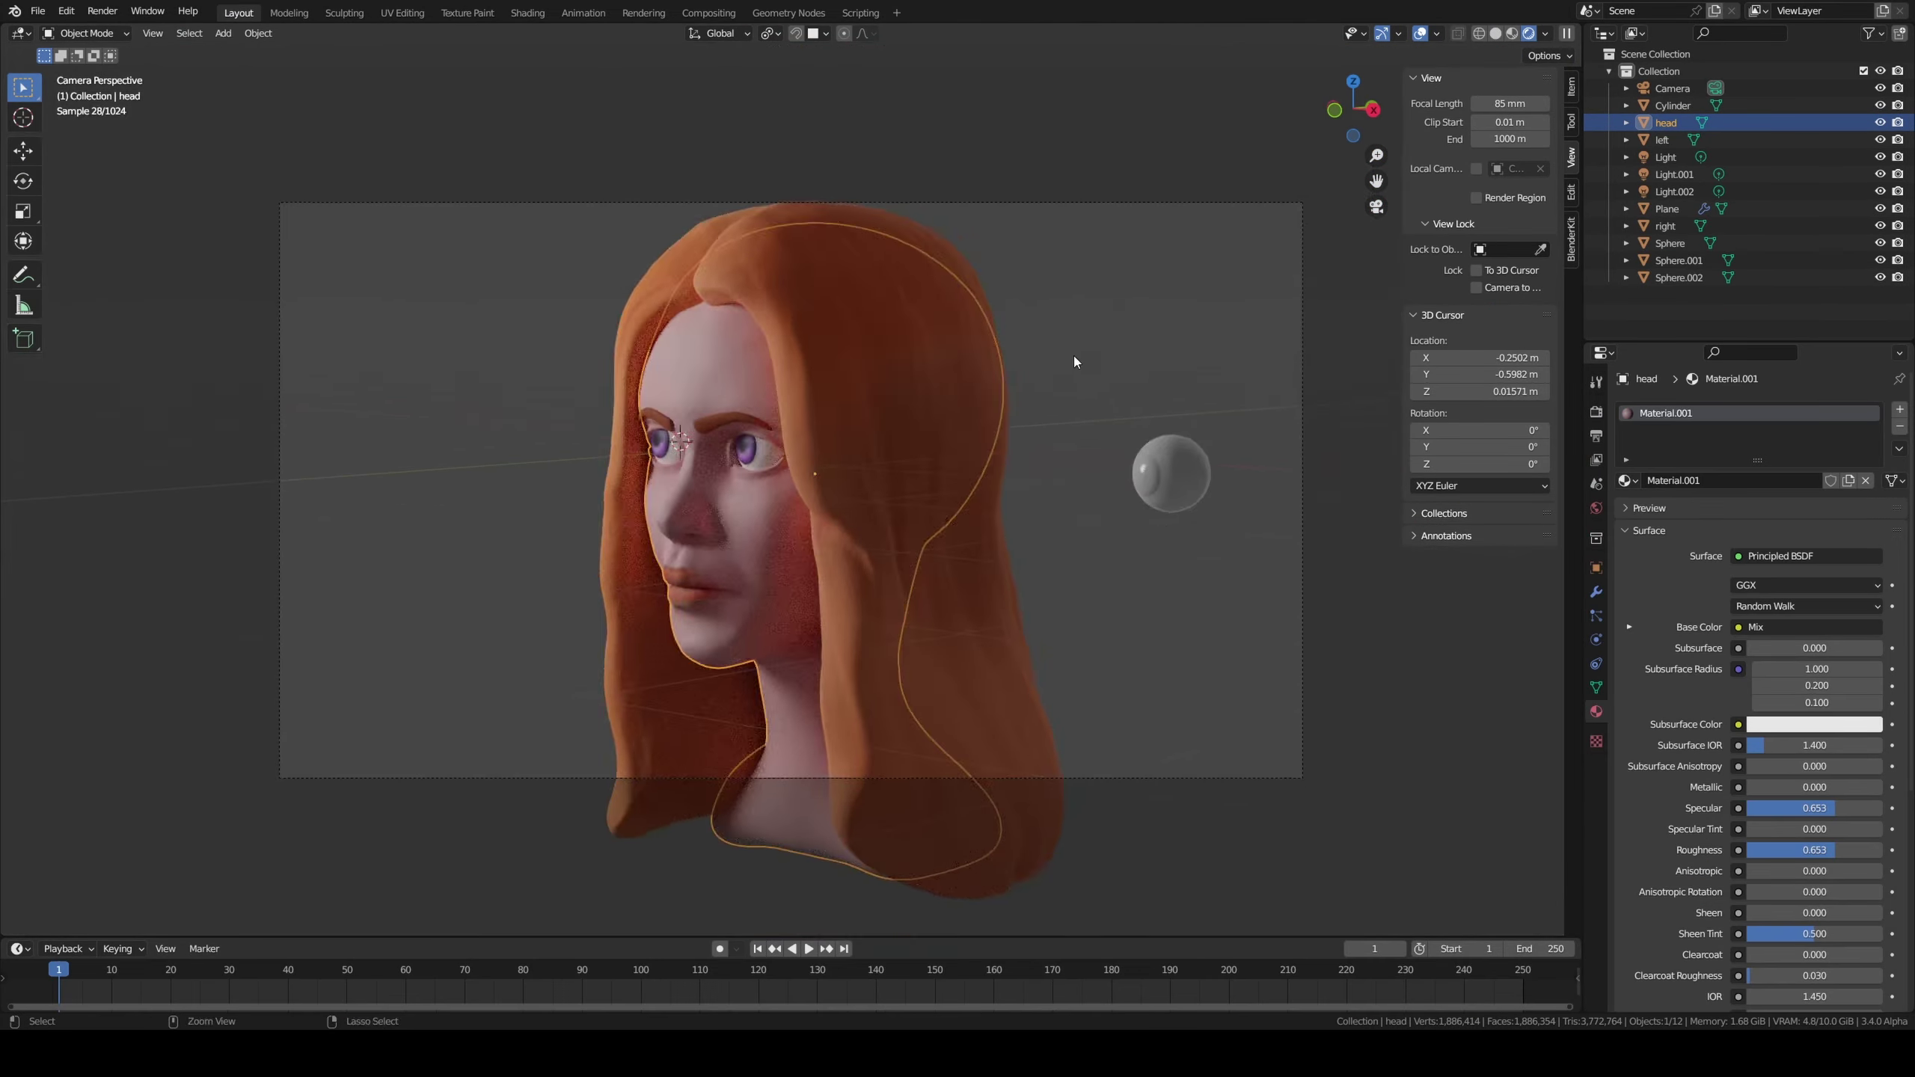
Step: Hide Light.002 in the viewport and bring up the hair strand's material settings
{"action": "left_click", "coordinate": [1673, 191]}
{"action": "left_click", "coordinate": [1881, 191]}
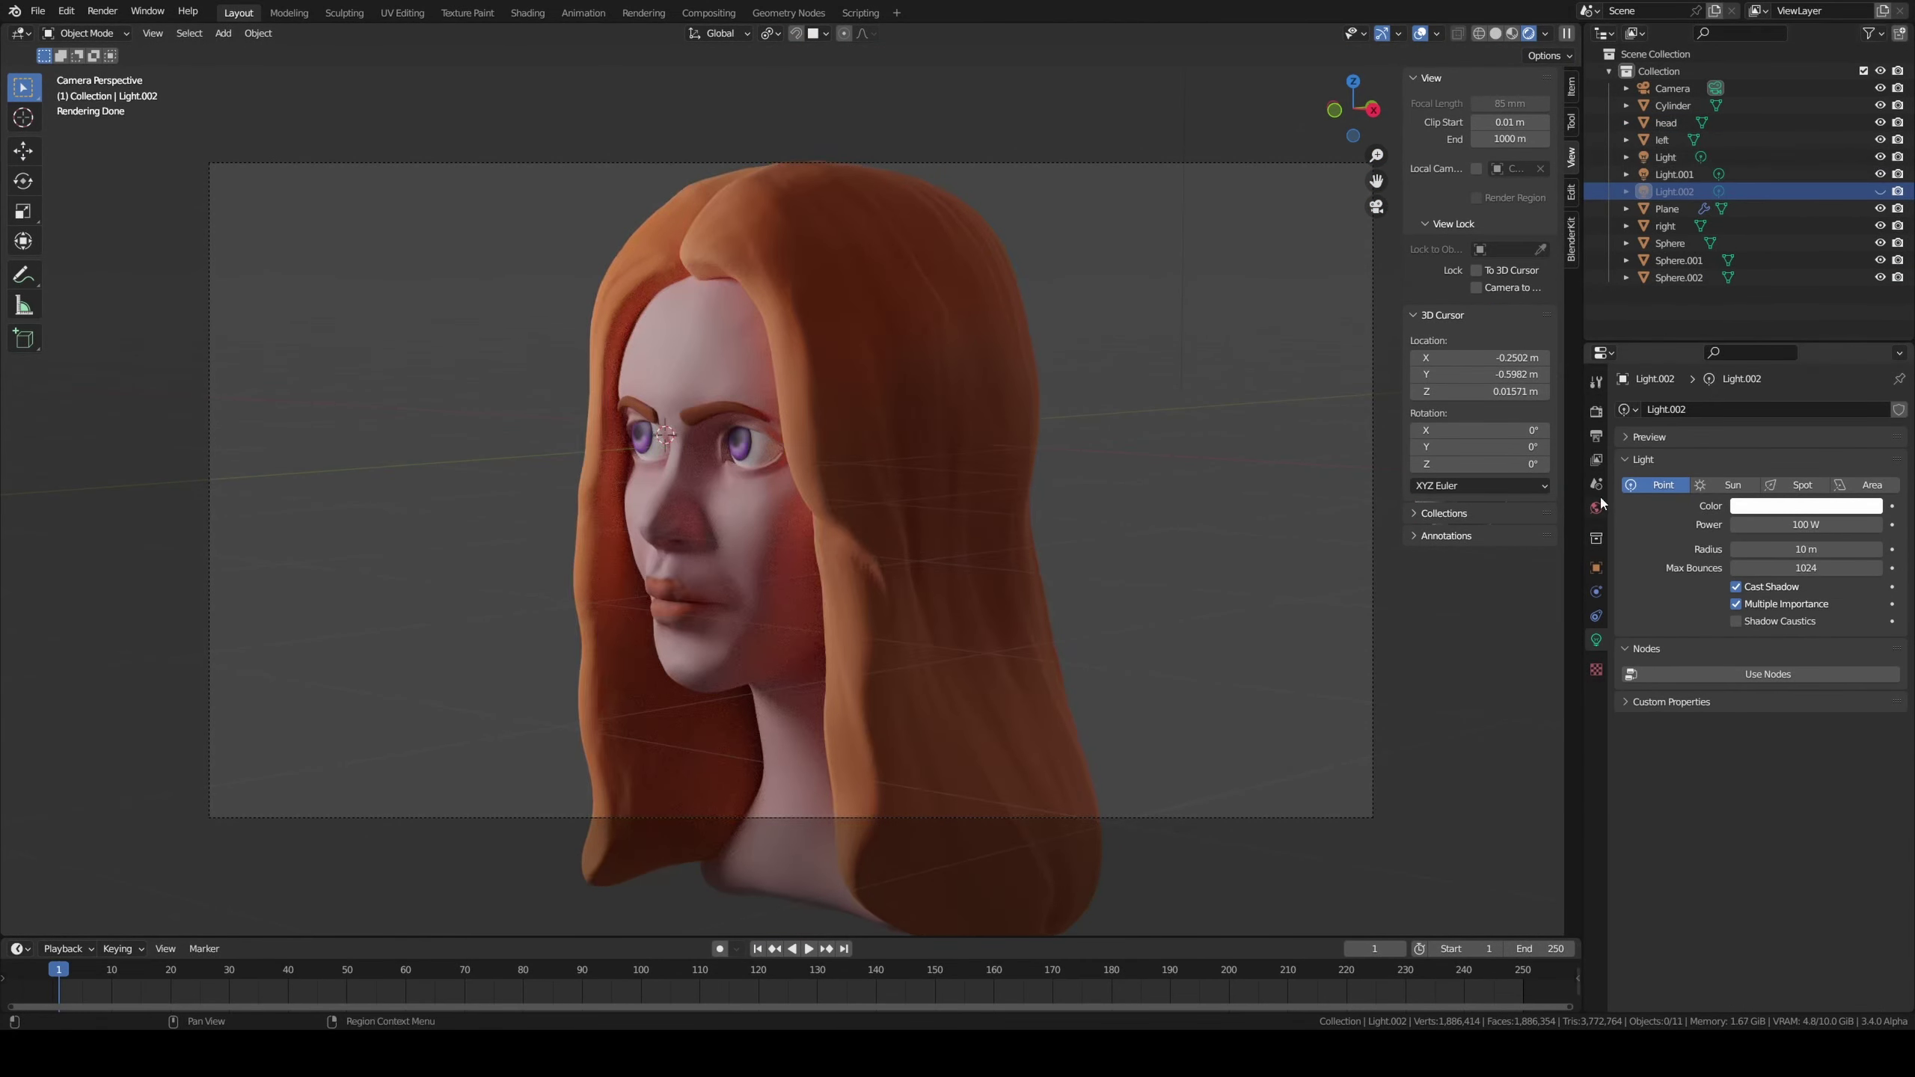
{"action": "left_click", "coordinate": [943, 528]}
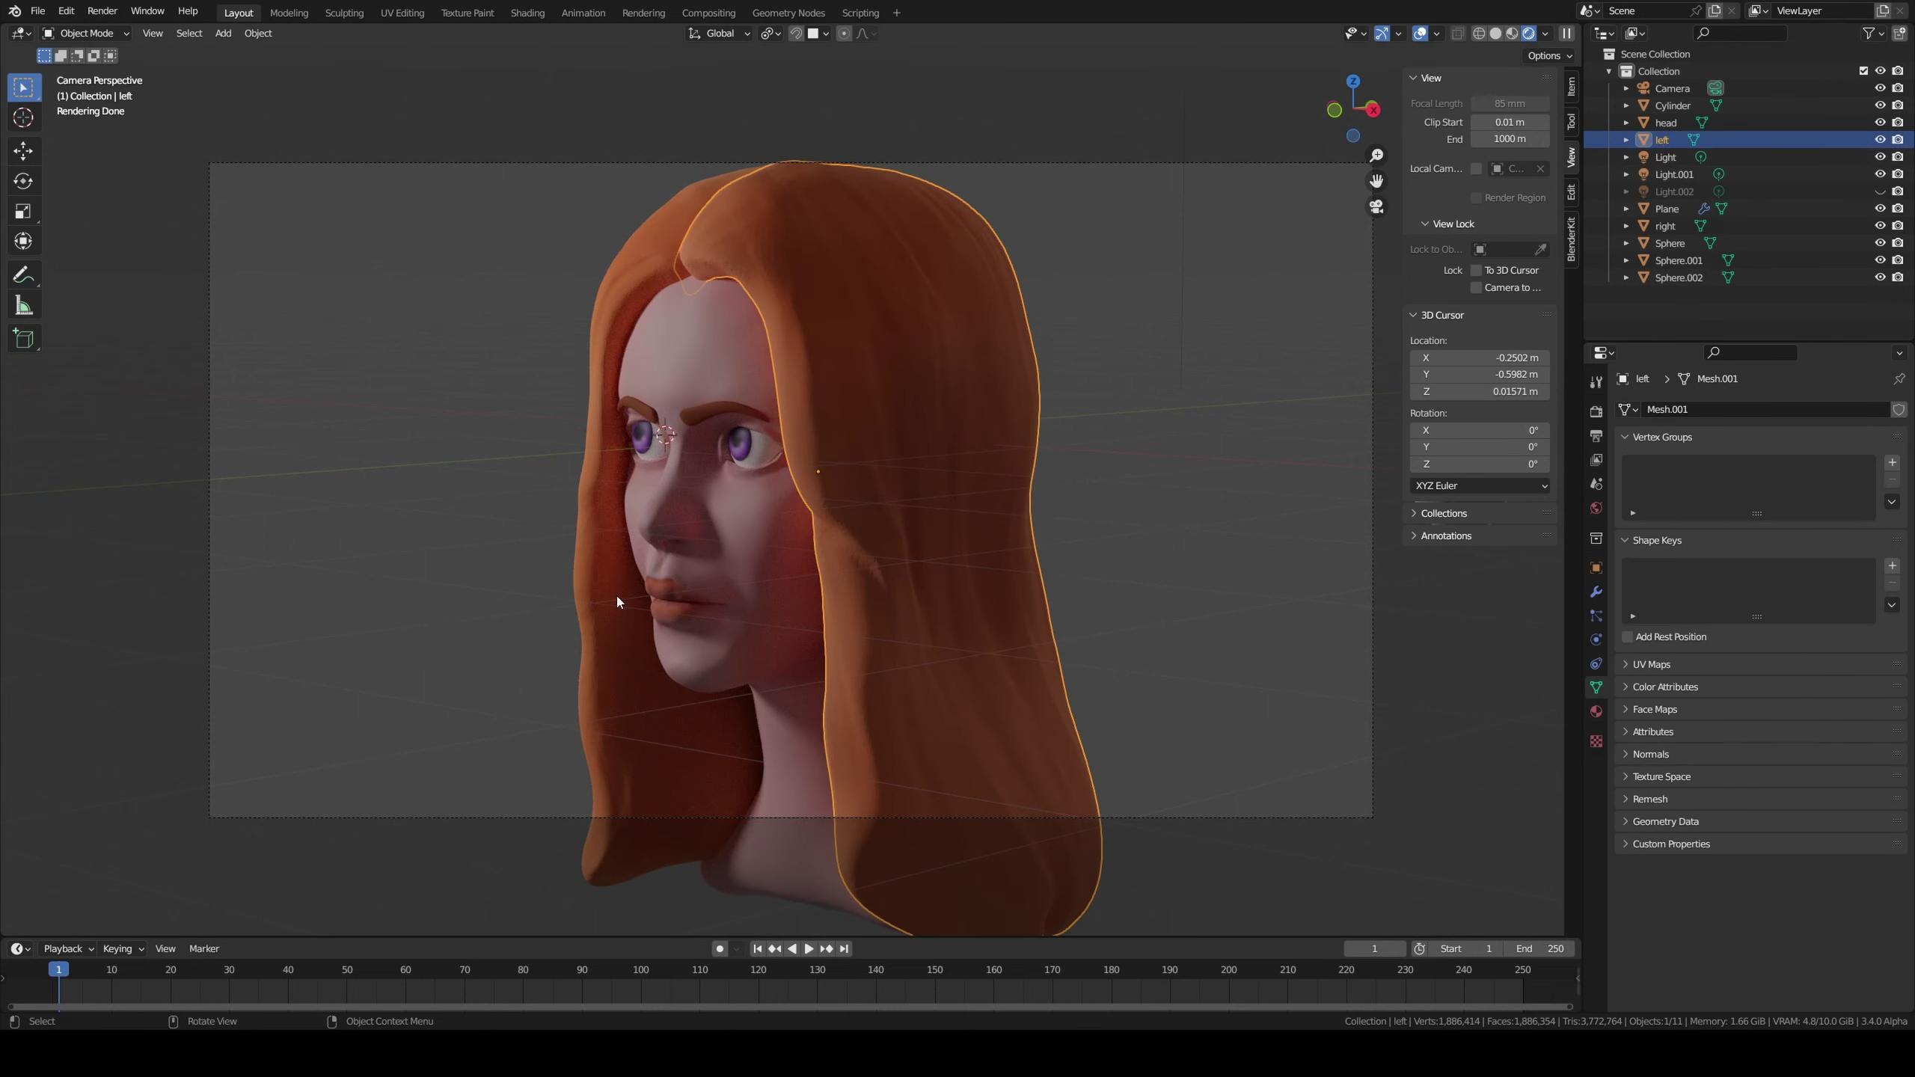
{"action": "left_click", "coordinate": [1596, 711]}
Step: Shade the head mesh smooth, inspect it, and render the bust against pale pink
{"action": "left_click", "coordinate": [950, 619]}
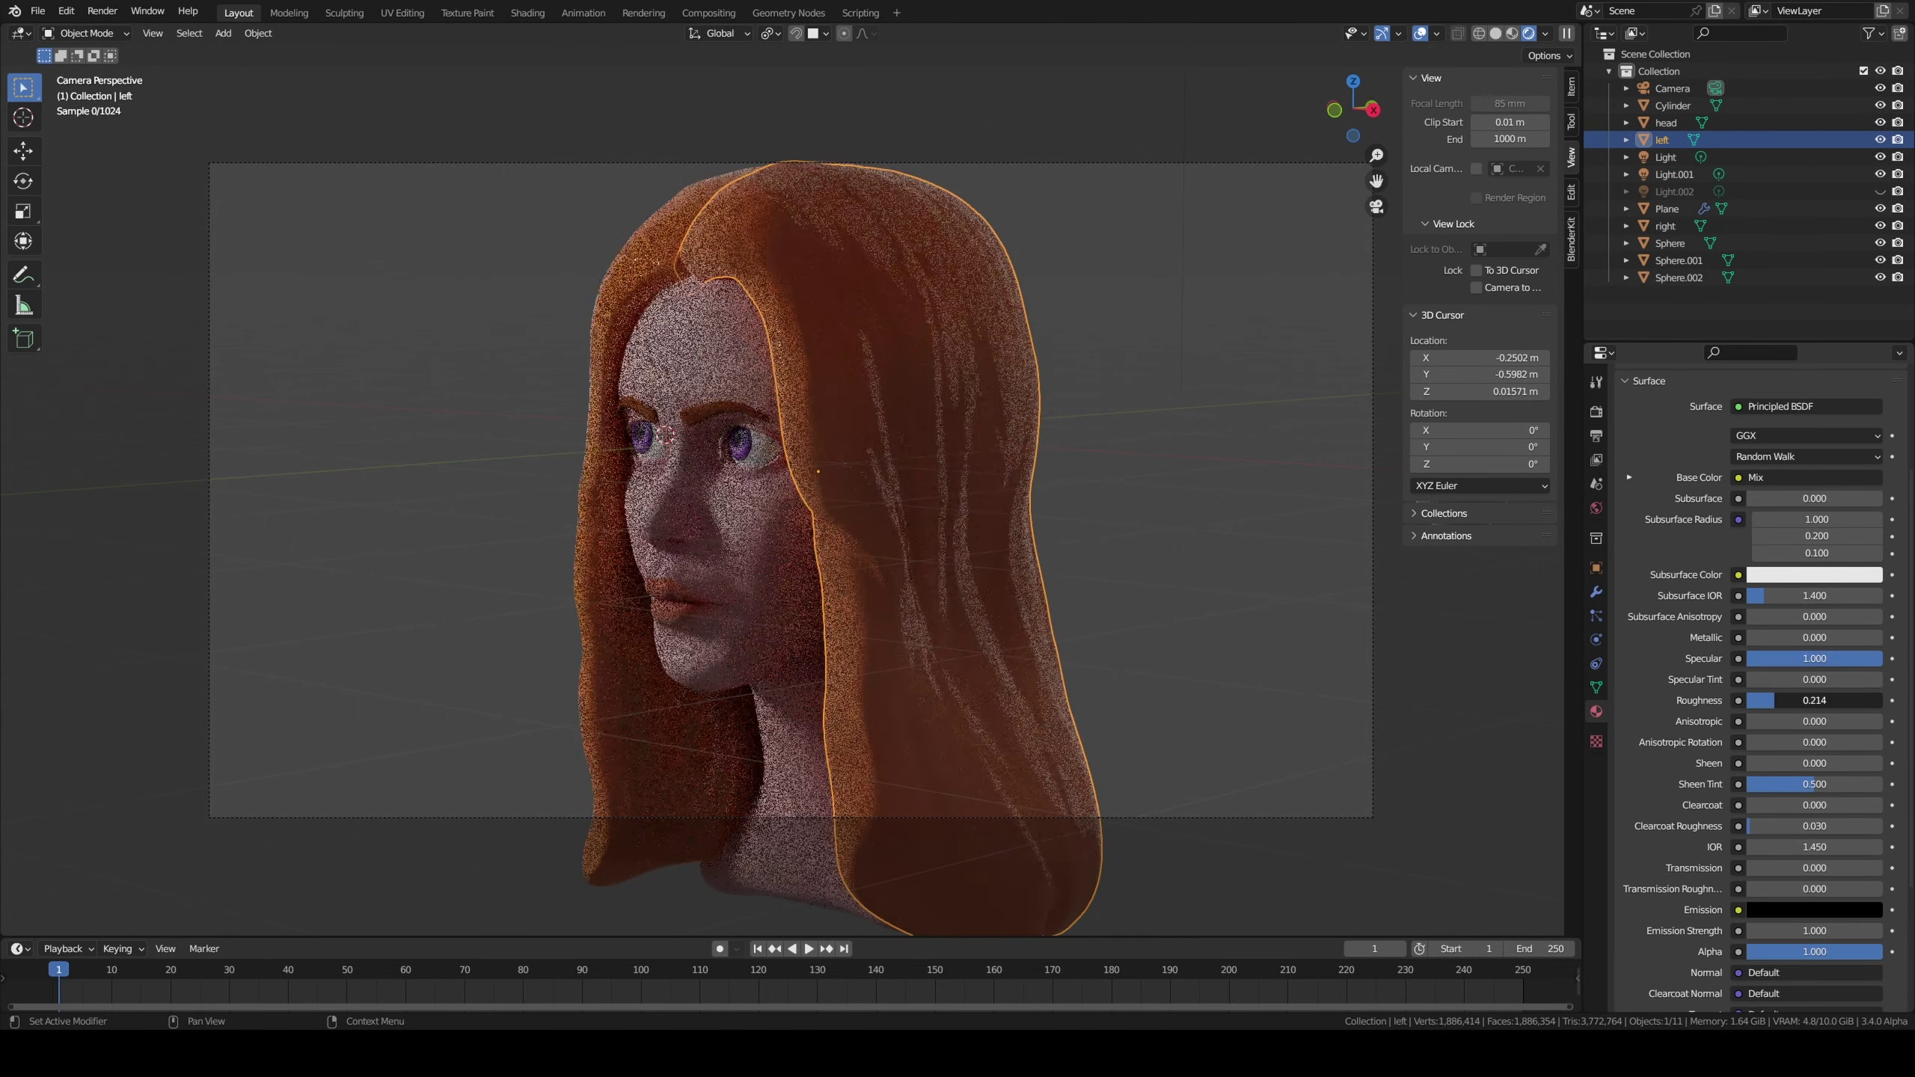
{"action": "right_click", "coordinate": [919, 656]}
{"action": "left_click", "coordinate": [928, 654]}
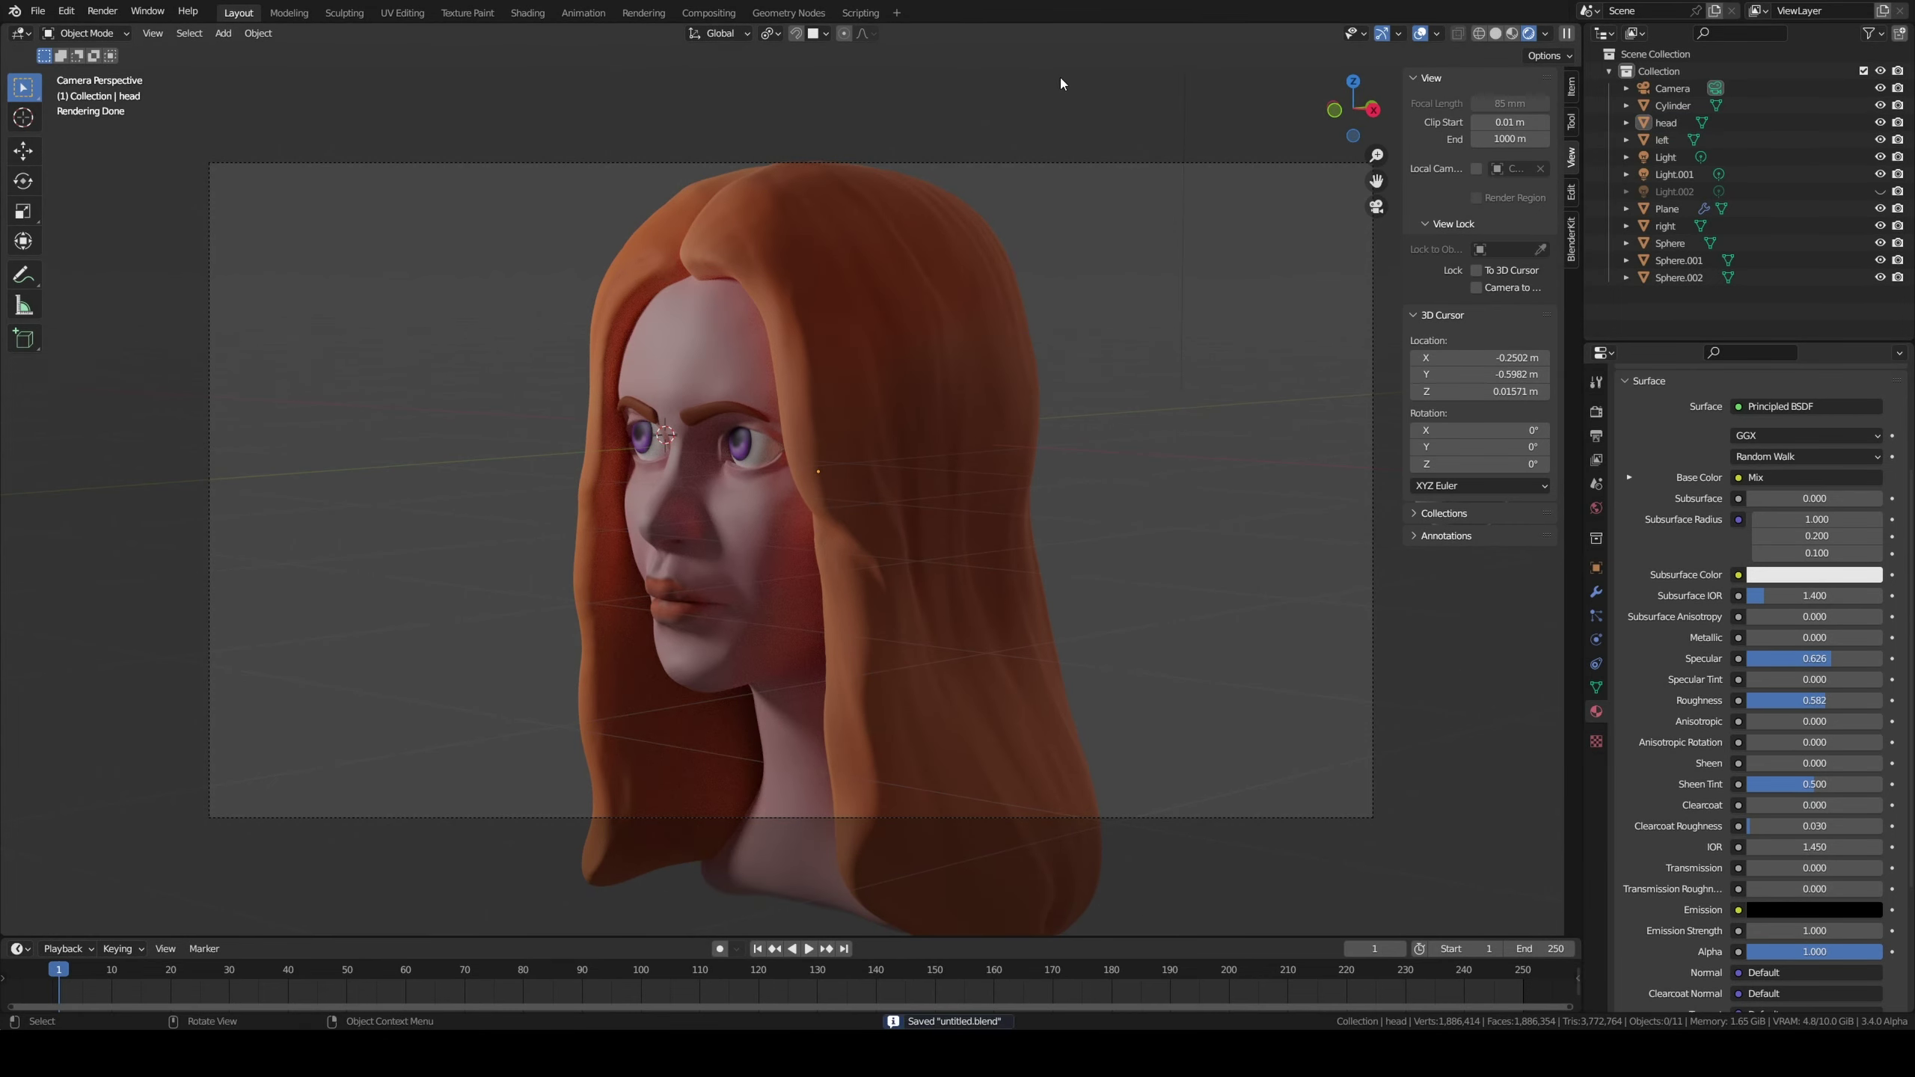
{"action": "mouse_move", "coordinate": [1422, 37]}
{"action": "middle_mouse_down"}
{"action": "mouse_move", "coordinate": [1034, 473]}
{"action": "mouse_move", "coordinate": [1107, 506]}
{"action": "mouse_move", "coordinate": [961, 555]}
{"action": "middle_mouse_up"}
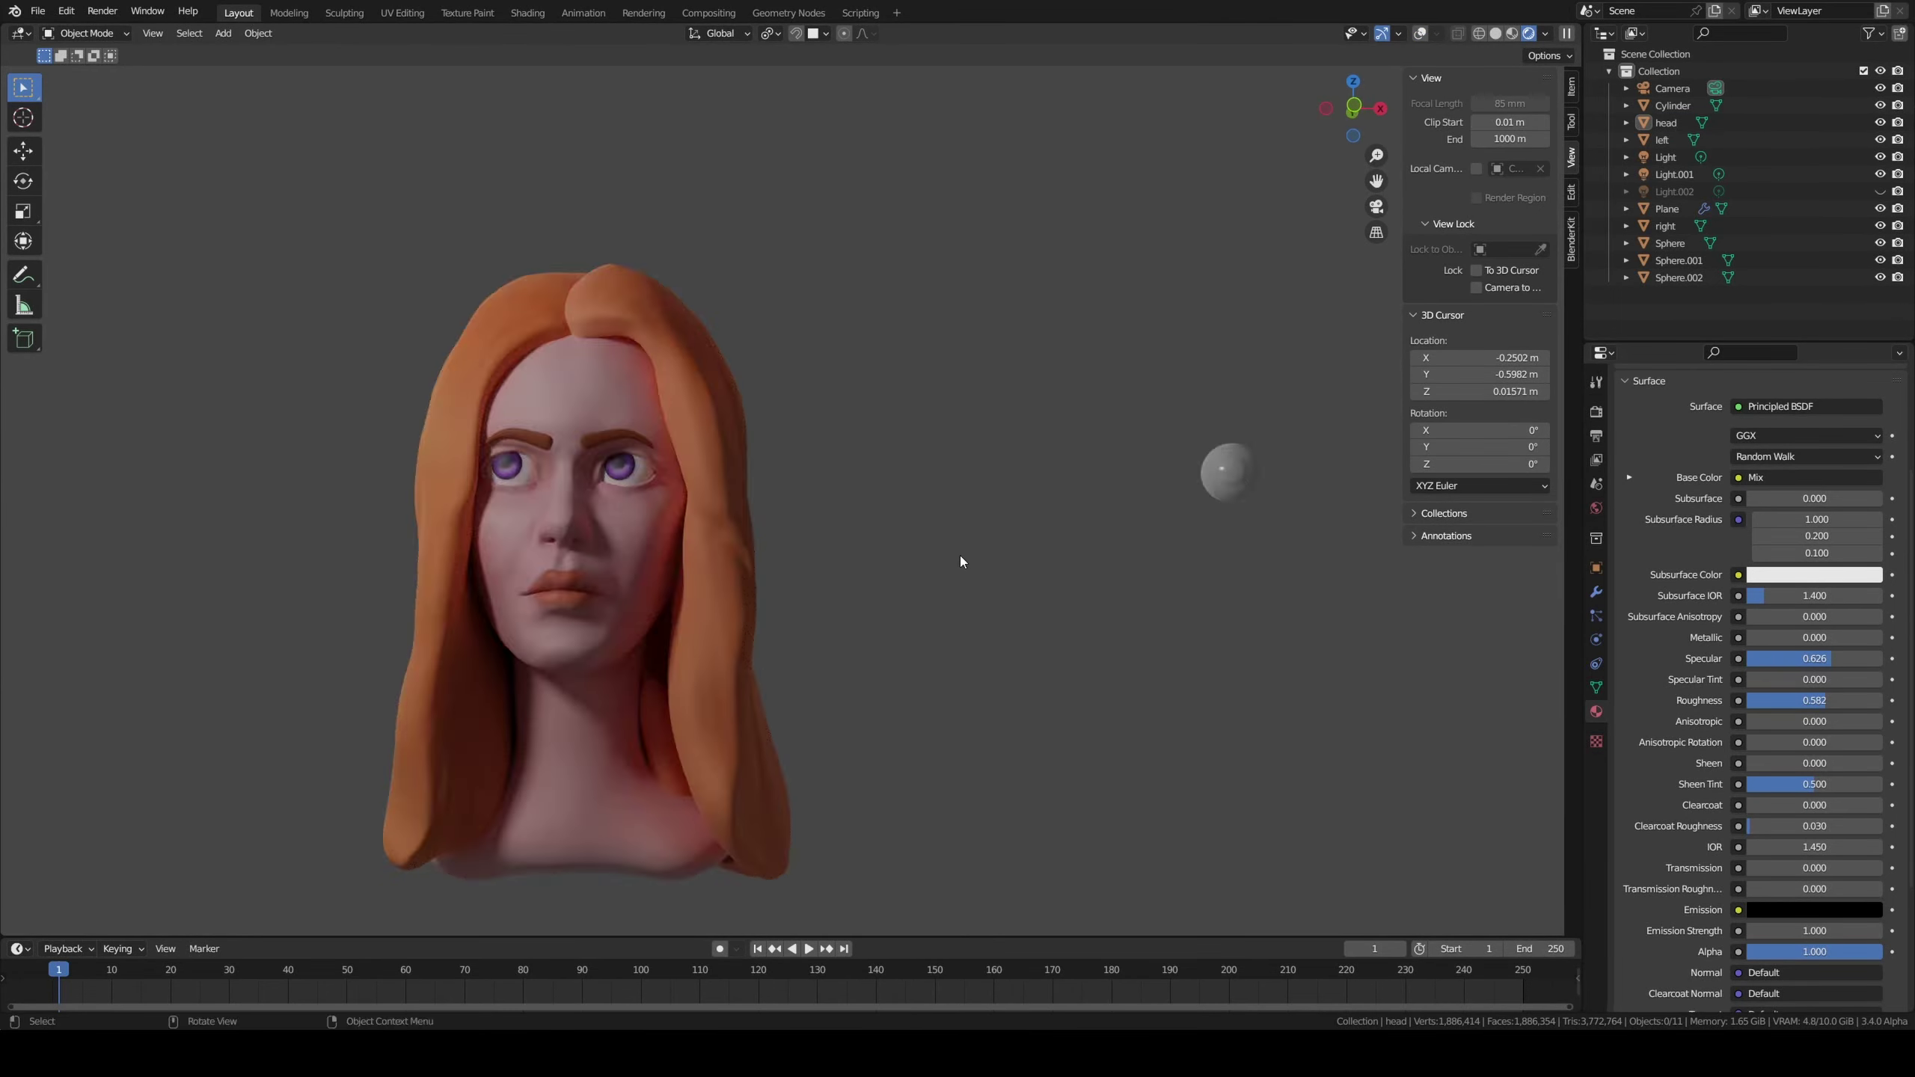
{"action": "key", "text": "KP_0"}
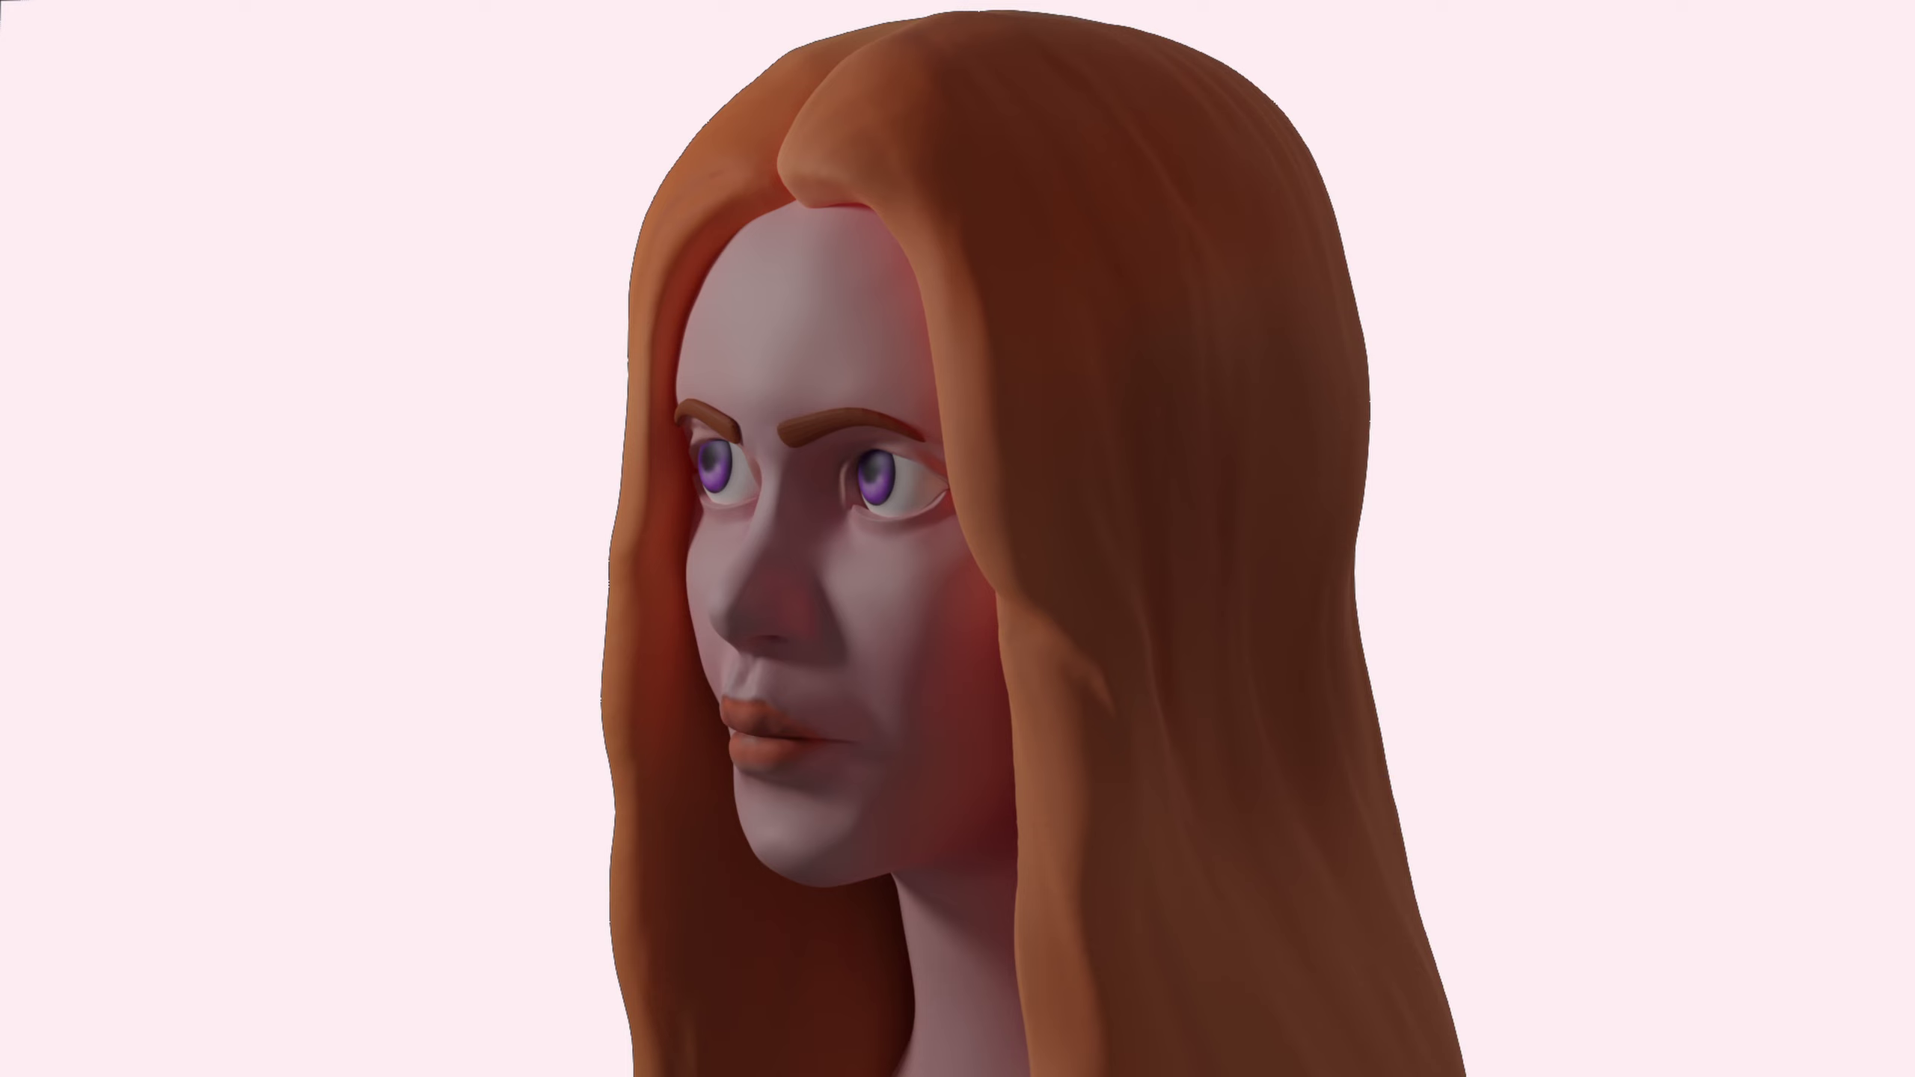